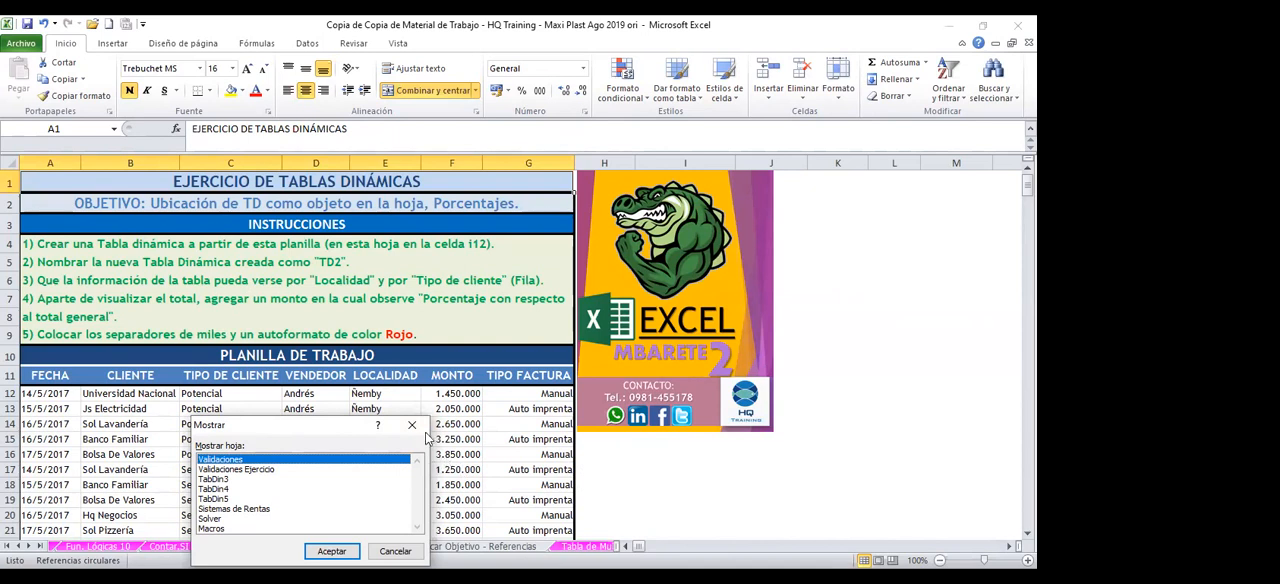
Unhide the TabDin3 worksheet in the workbook
click(331, 551)
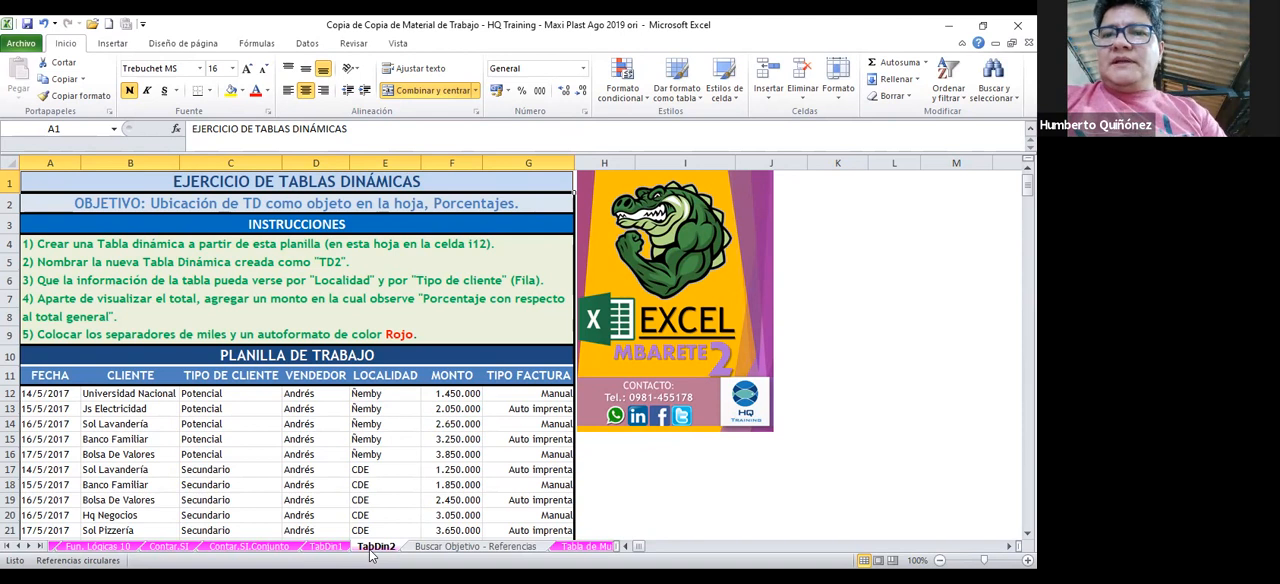
right_click(371, 552)
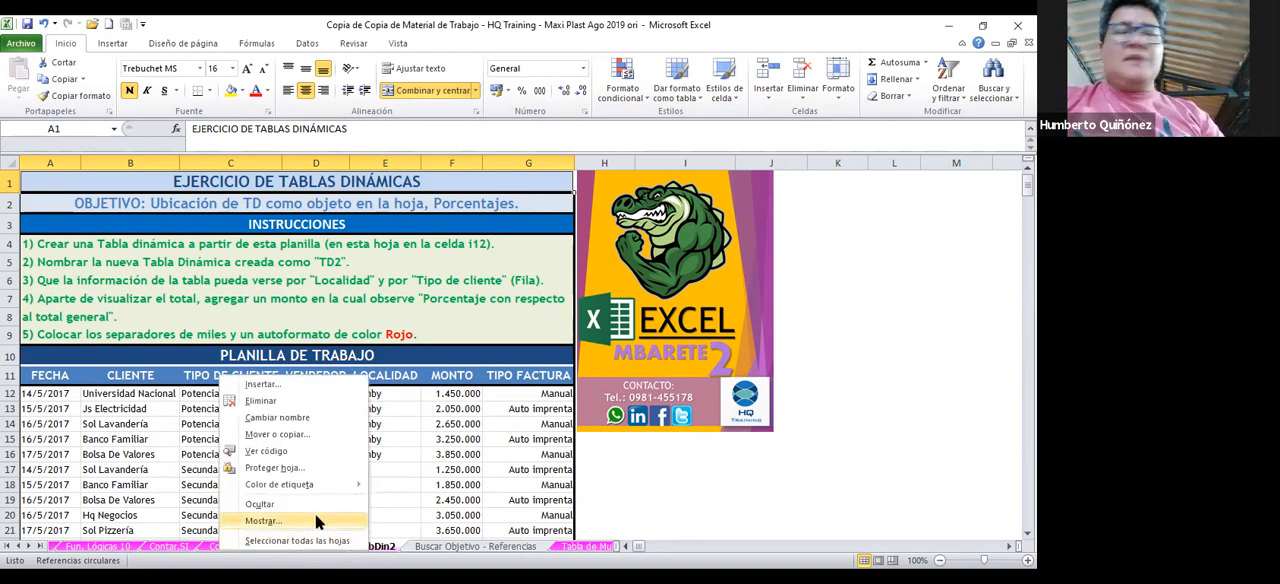
click(315, 520)
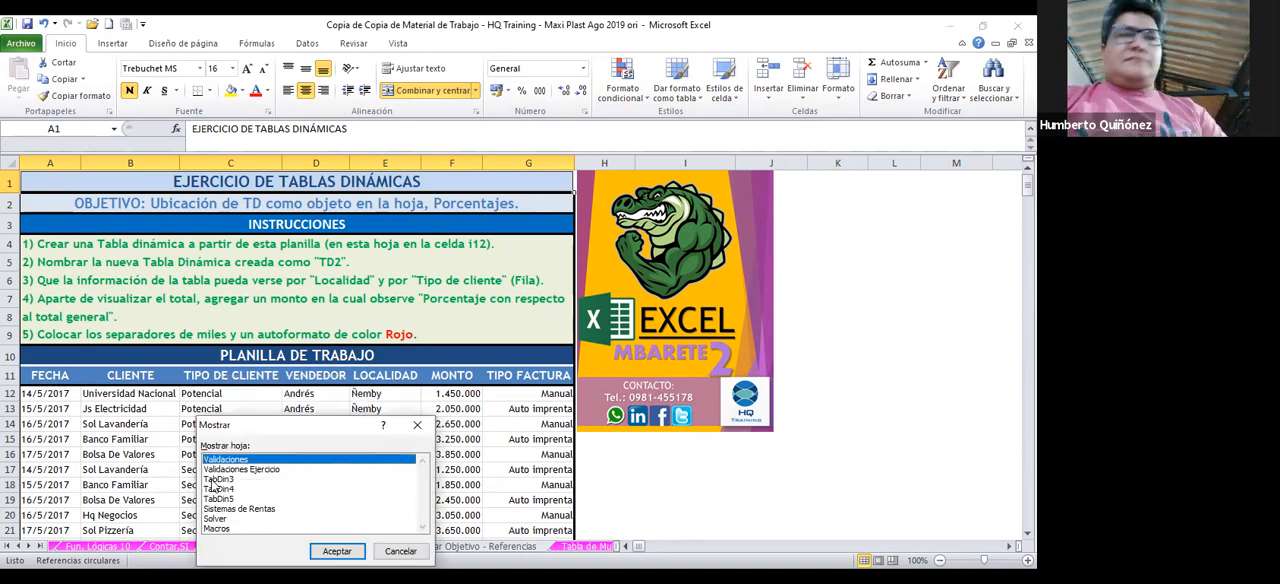
click(250, 479)
click(337, 551)
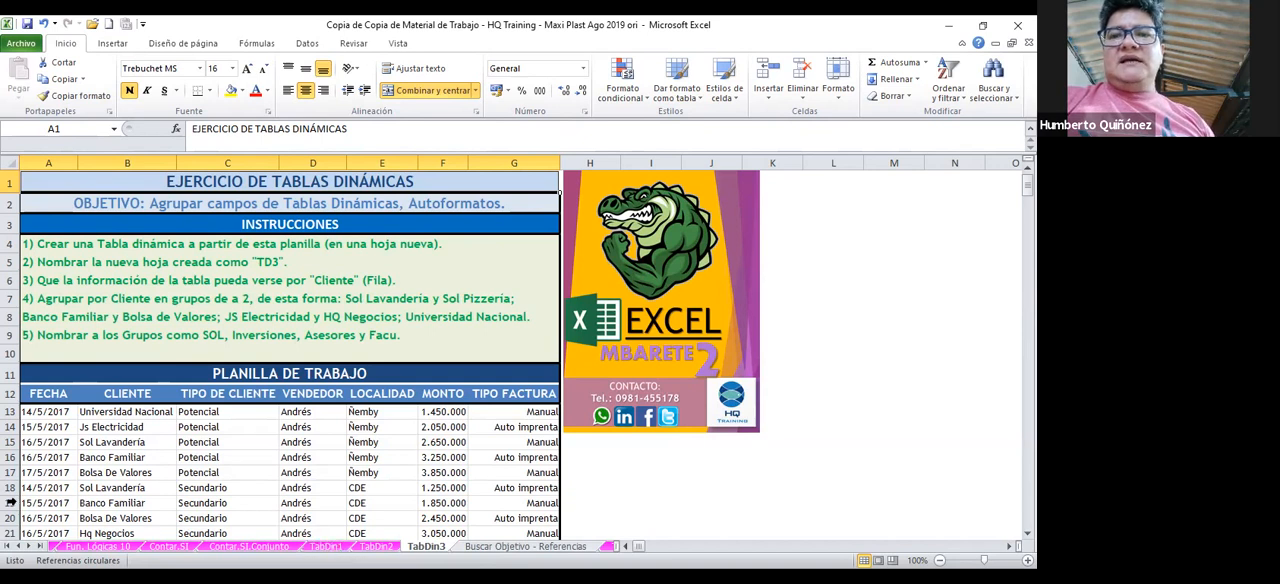
Create a pivot table on a new worksheet from the TabDin3 data range A12:G69, including the header row
click(59, 392)
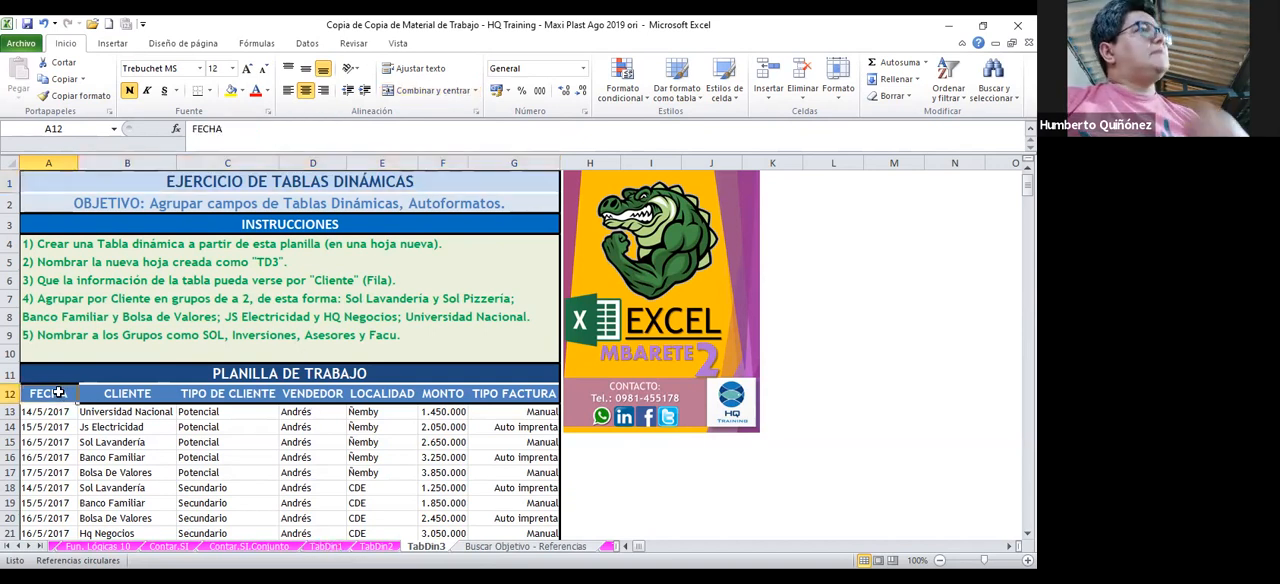
drag(59, 392, 382, 393)
key(shift+Right)
key(shift+Right)
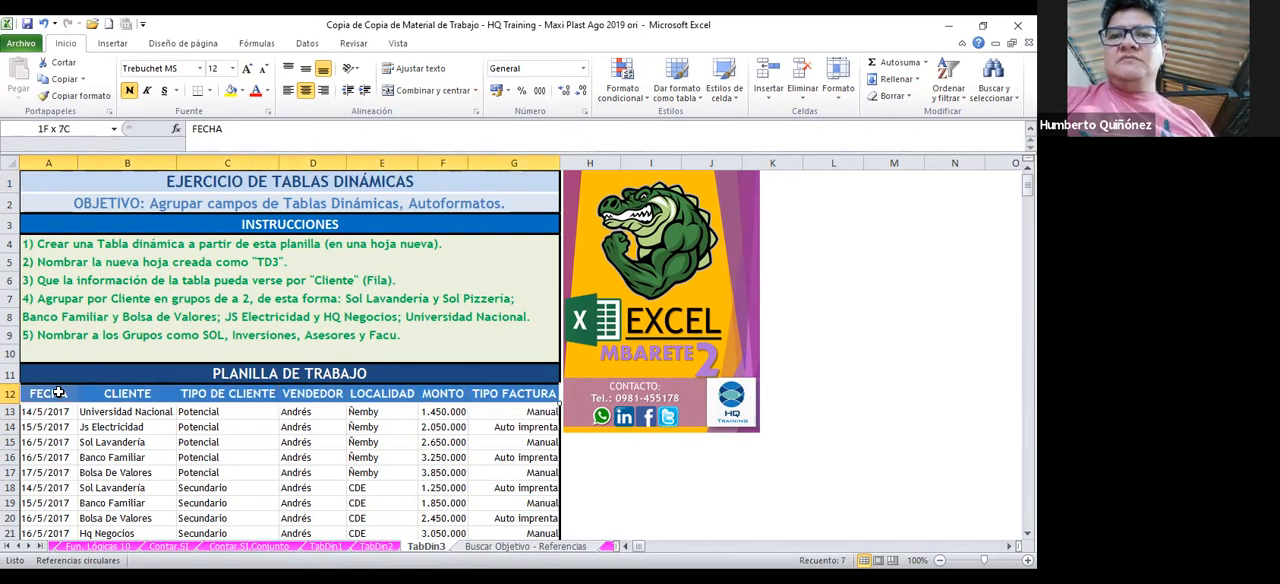
key(ctrl+shift+Down)
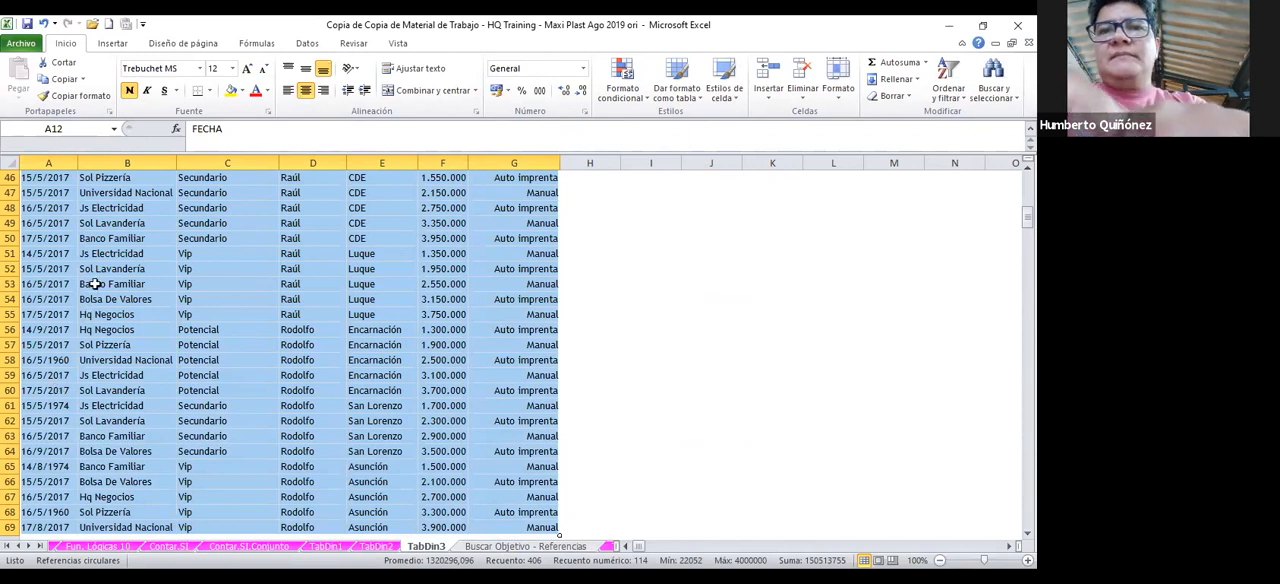
click(112, 43)
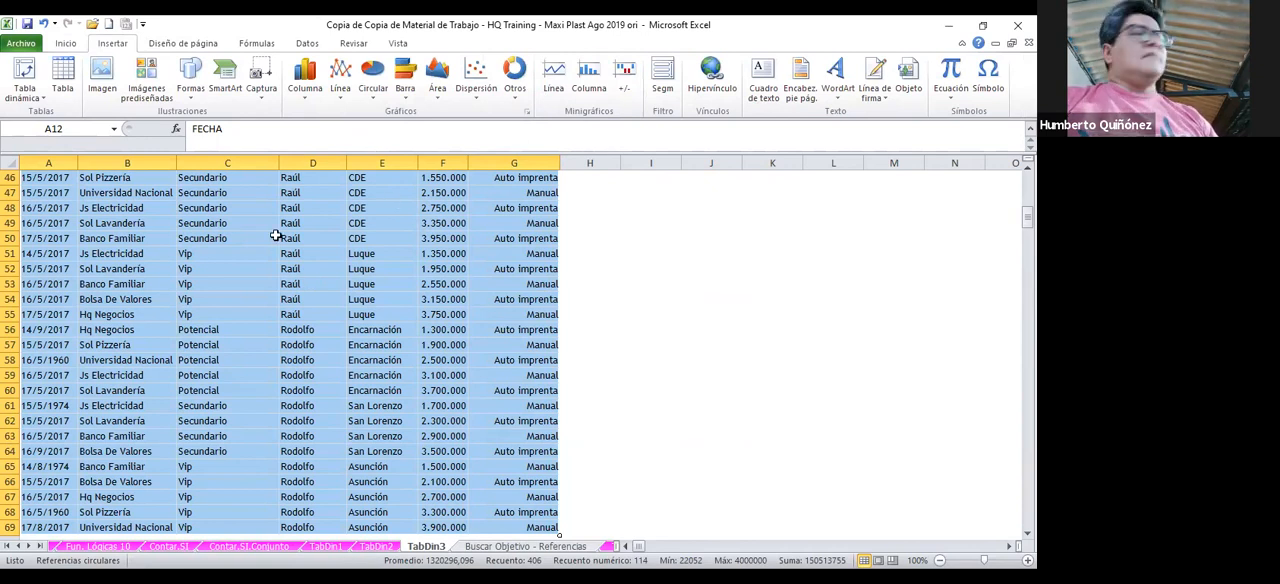
click(34, 96)
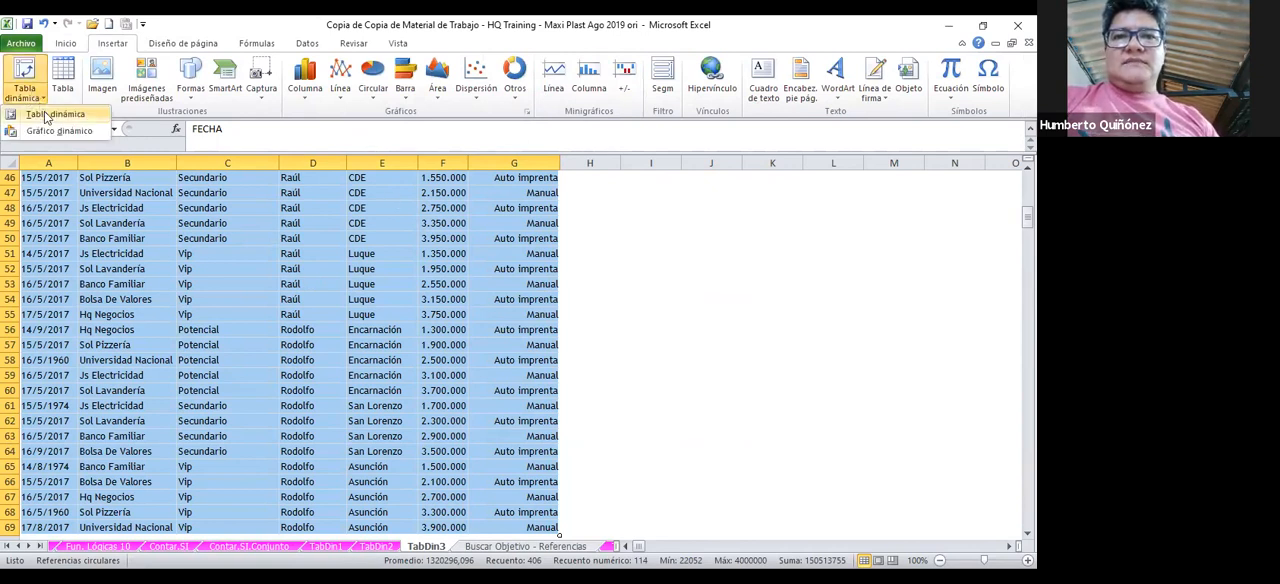
click(38, 114)
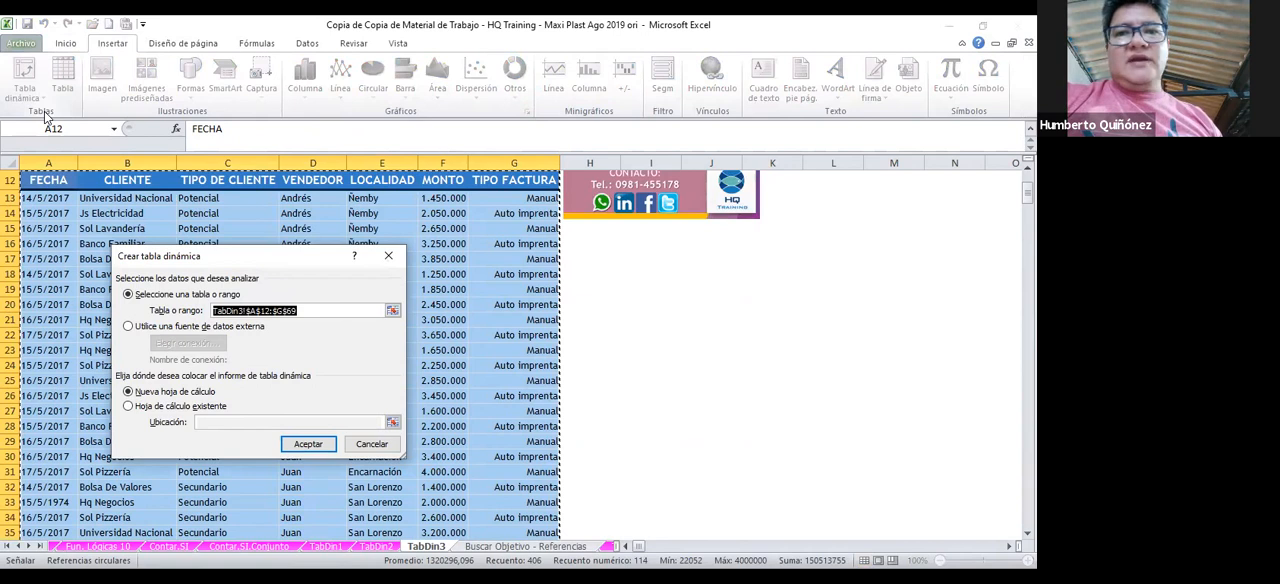
click(322, 441)
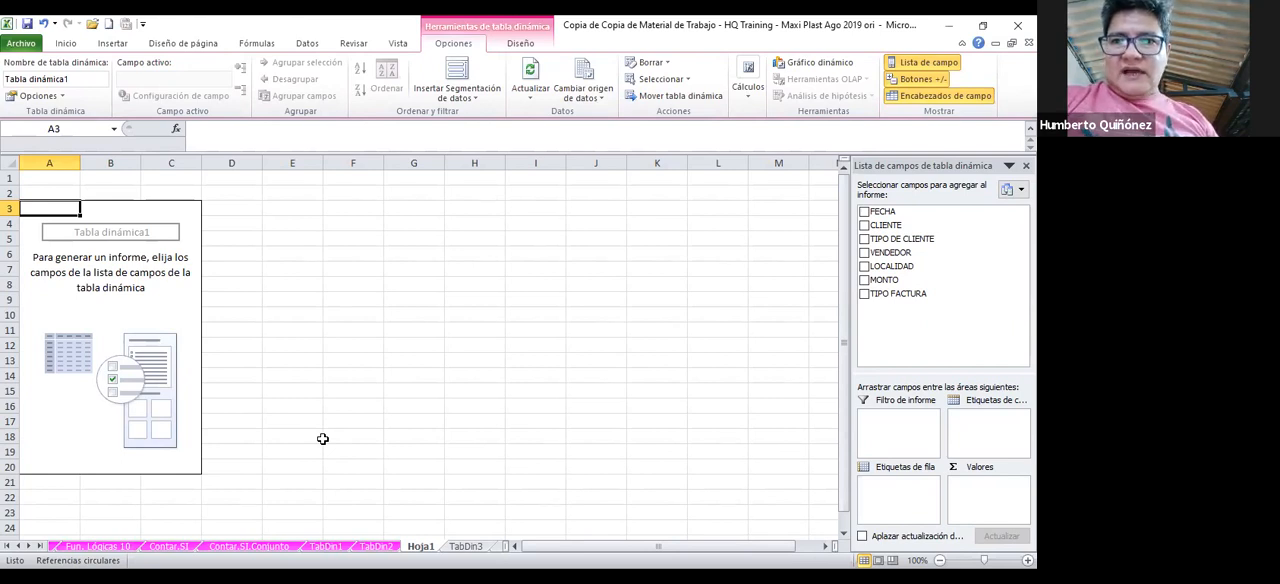
Check the exercise instructions on TabDin3 and rename the new pivot table sheet as TD3
click(385, 548)
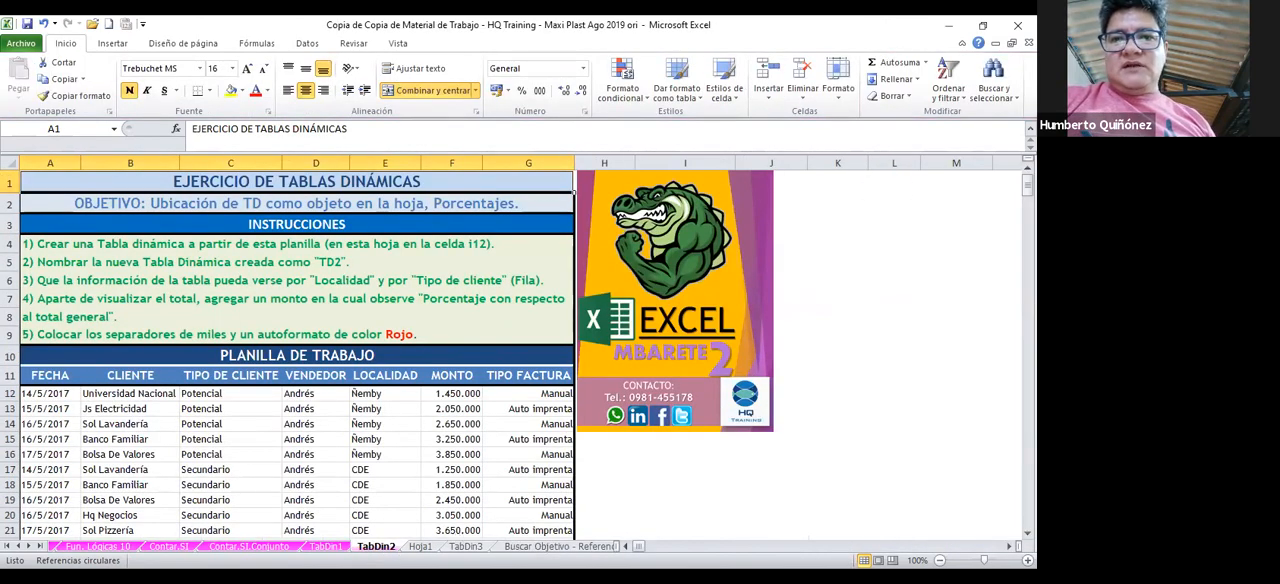
click(463, 548)
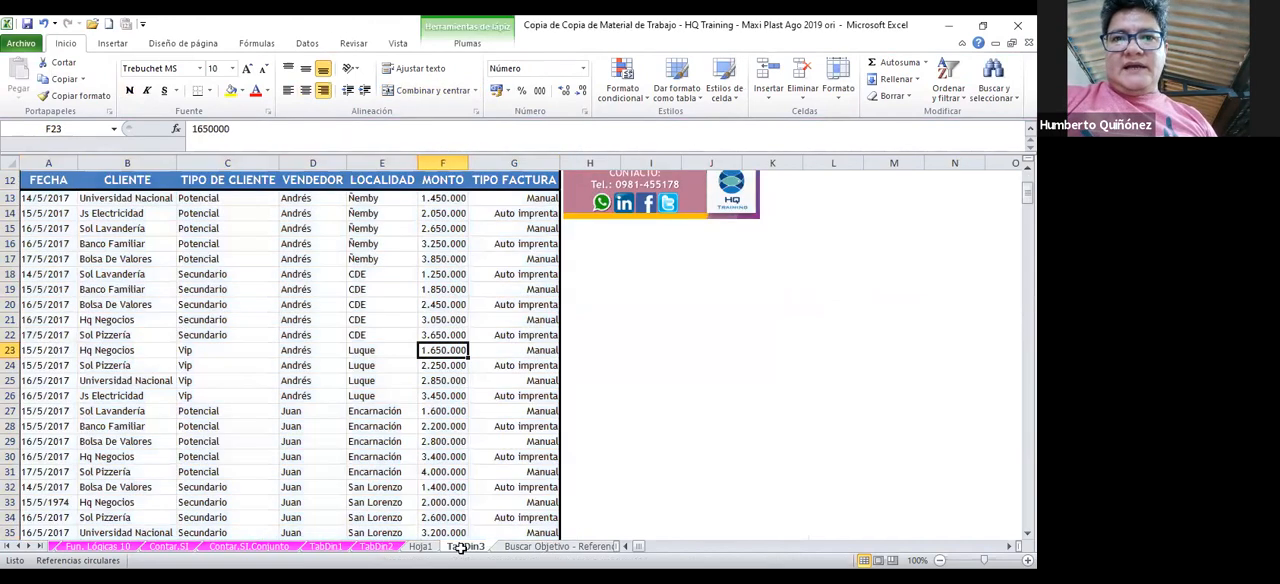
scroll(446, 344, up, 3)
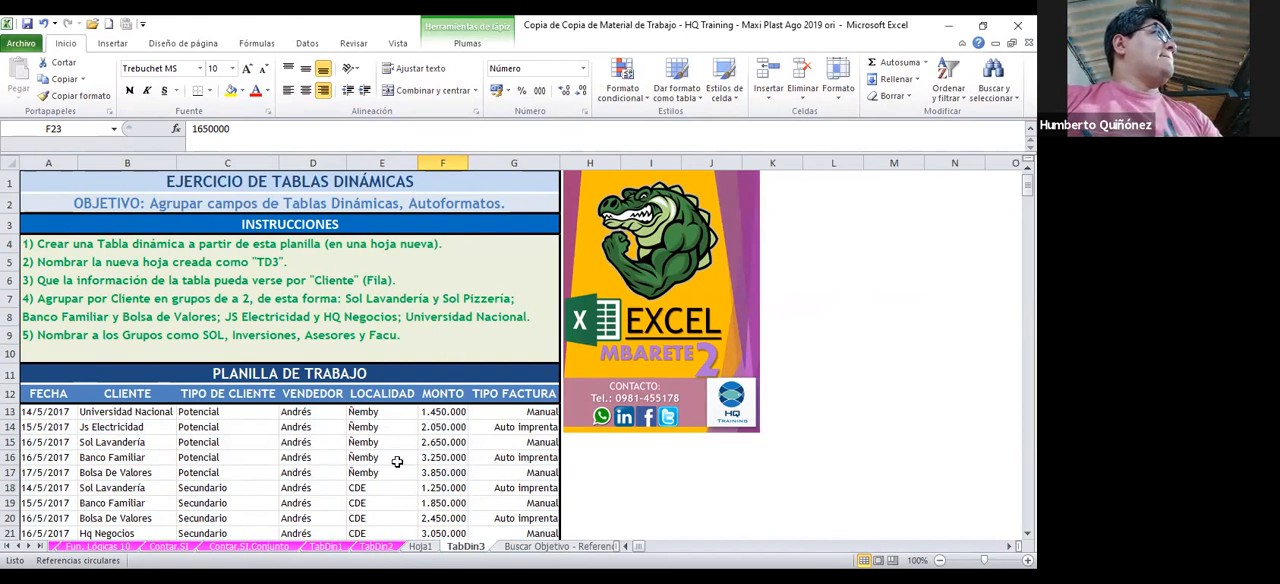
click(423, 549)
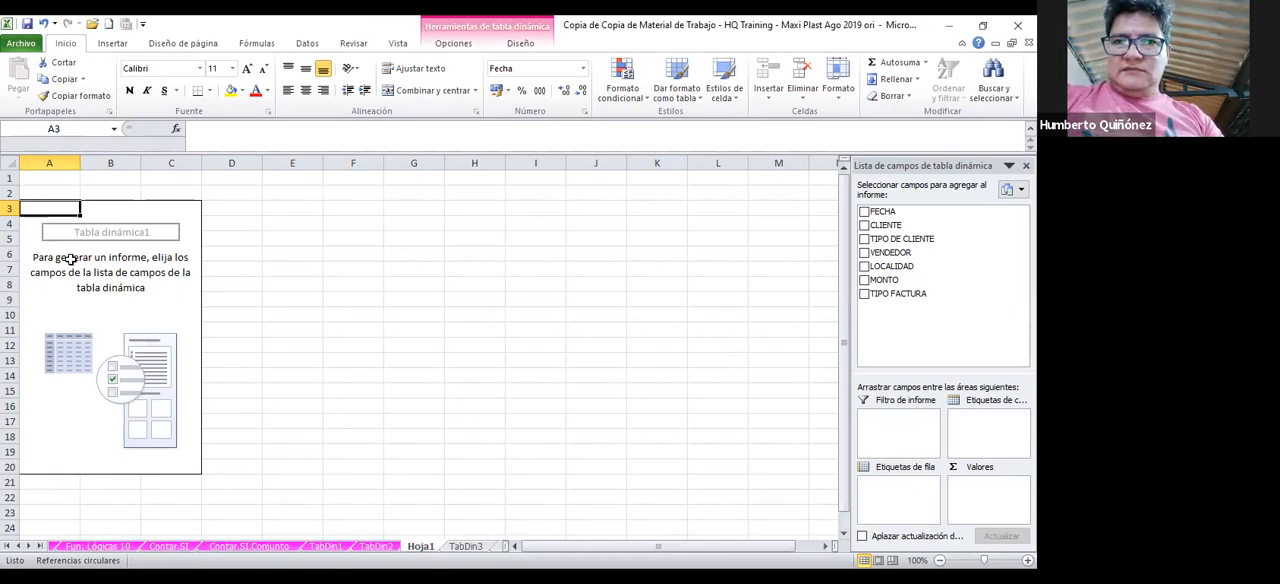
click(108, 258)
click(115, 228)
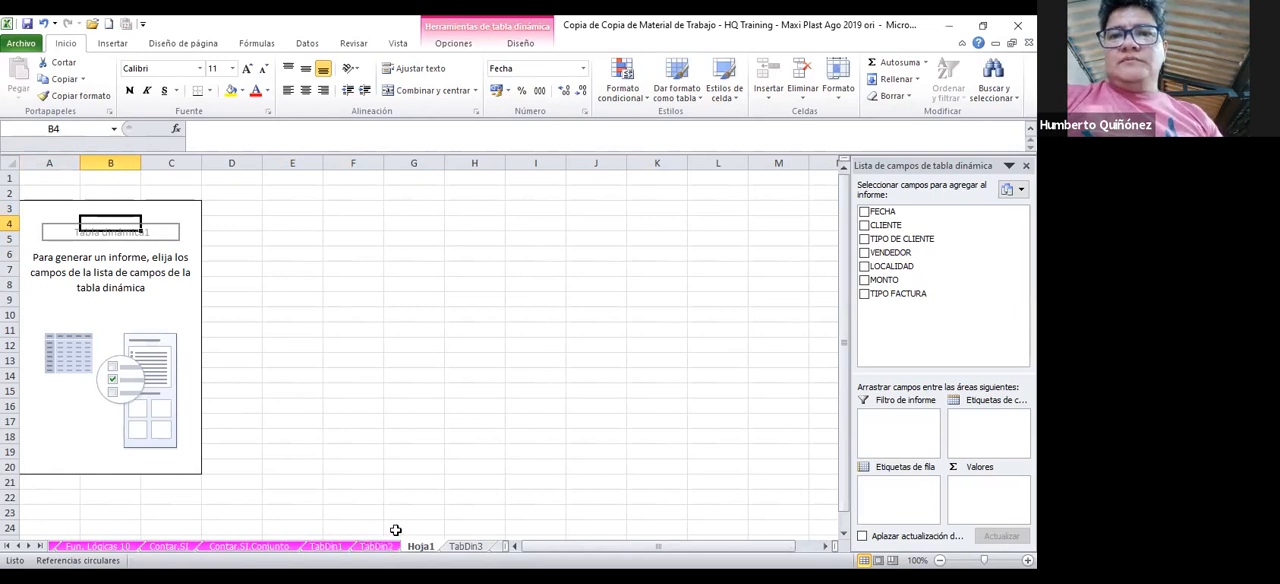
double_click(416, 547)
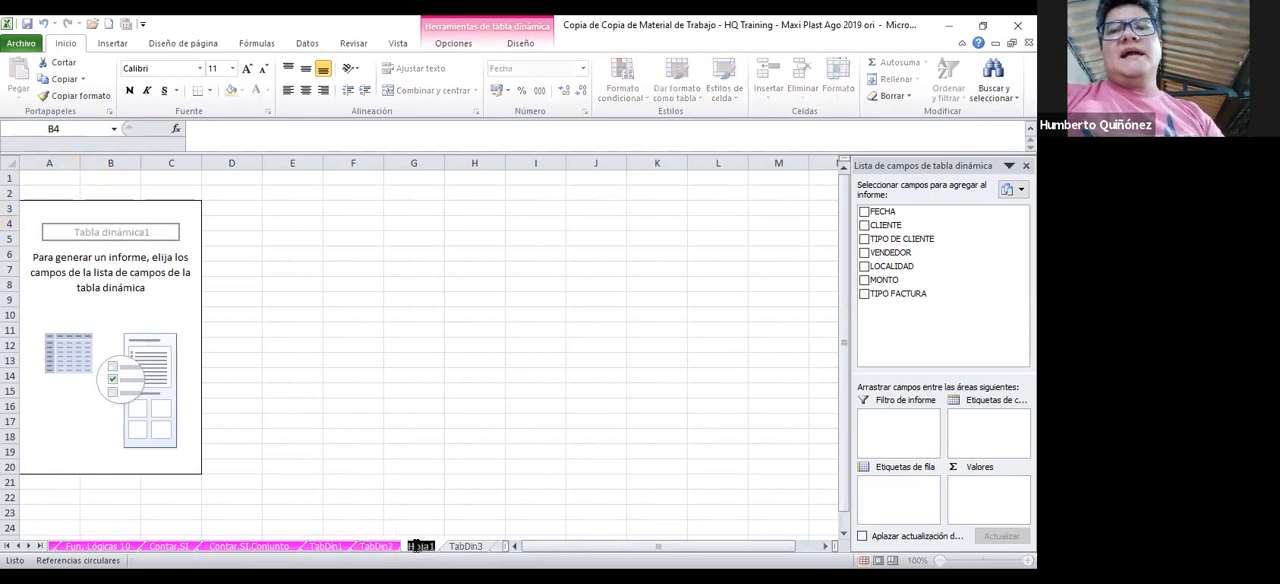
text(t)
key(BackSpace)
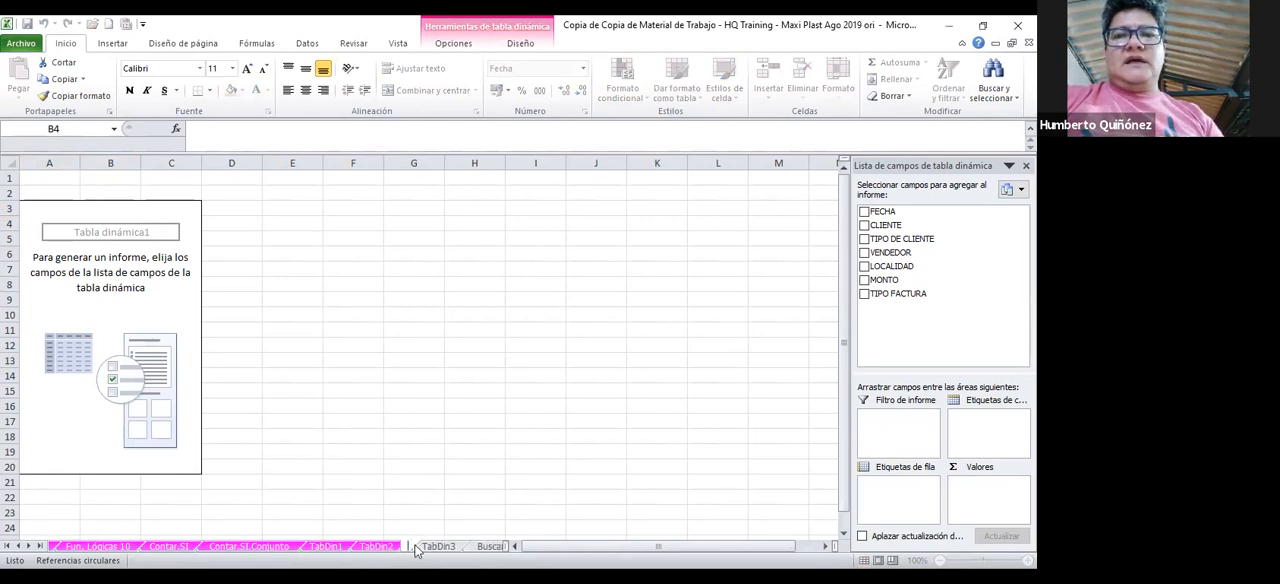
text(T)
text(abDin)
text(3)
click(433, 480)
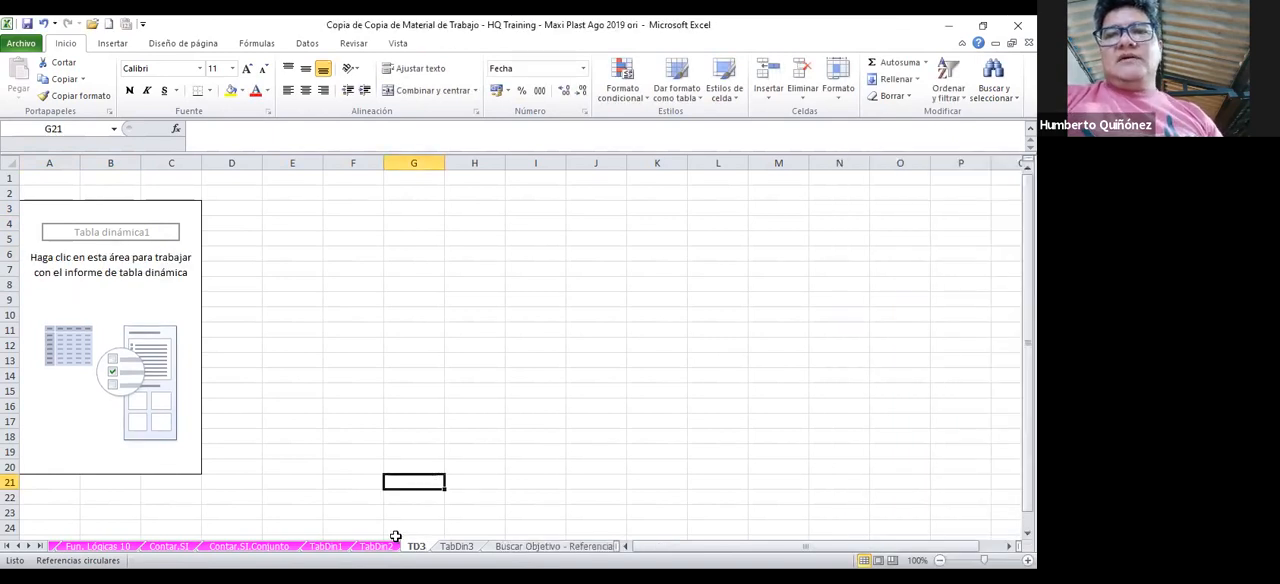
Add CLIENTE as the row labels and MONTO as the summed values of the TD3 pivot table
click(456, 546)
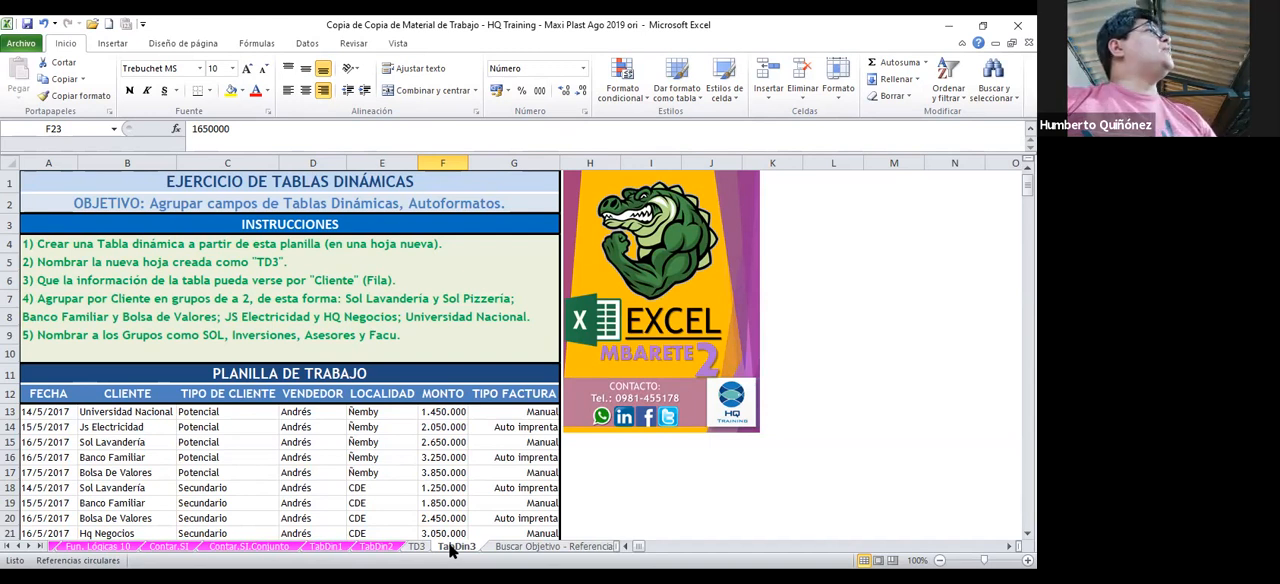
click(418, 548)
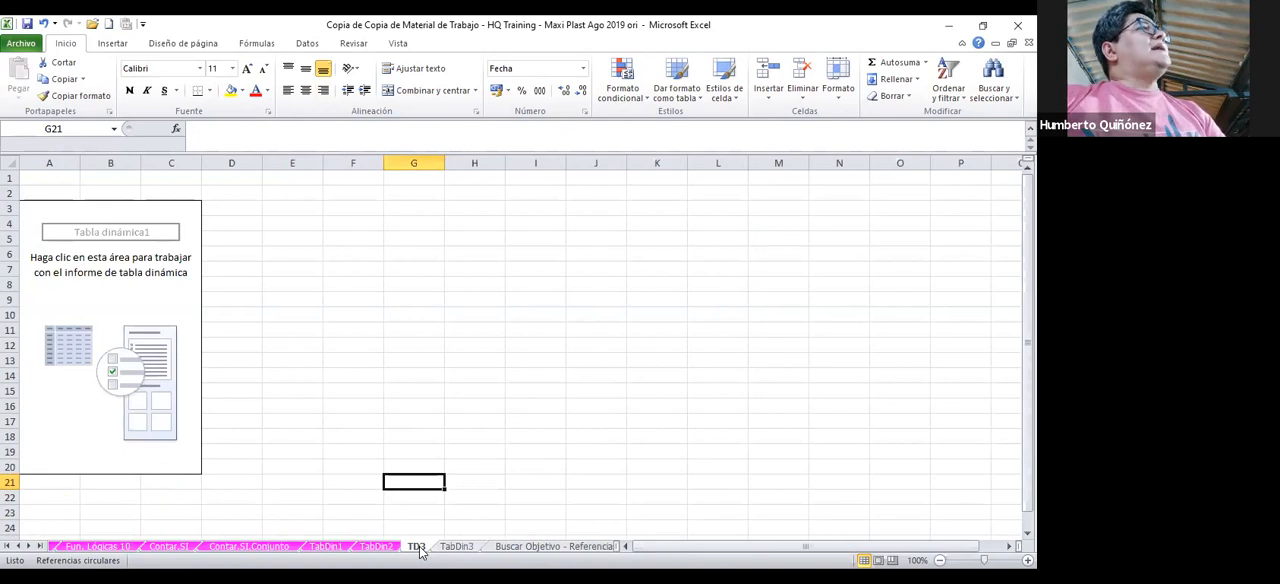
click(170, 355)
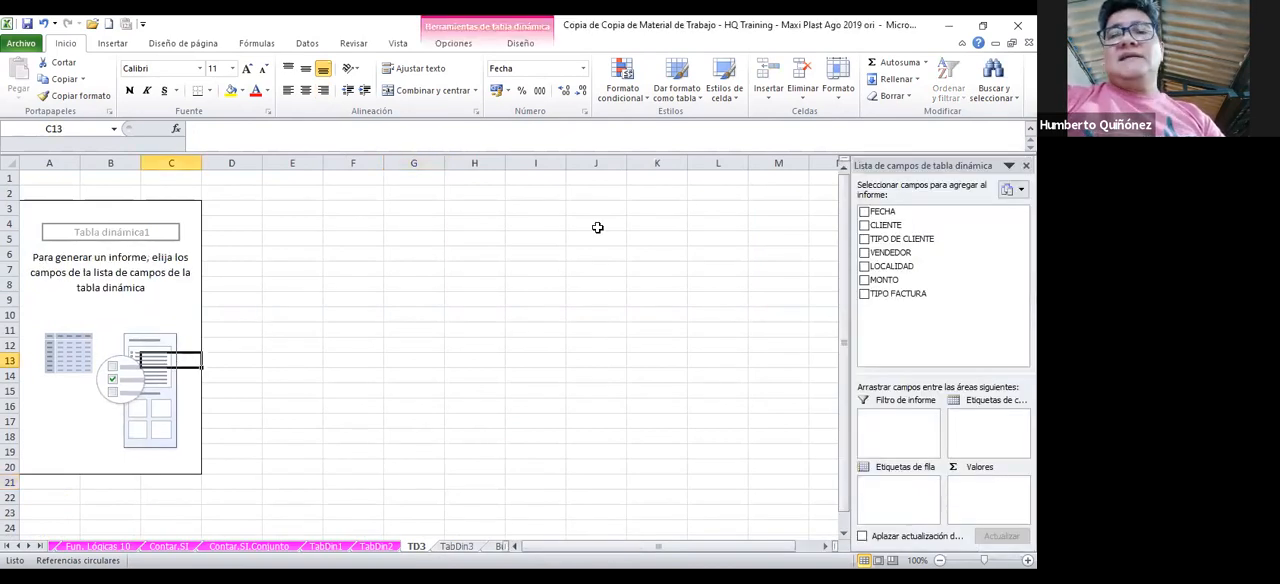
click(864, 226)
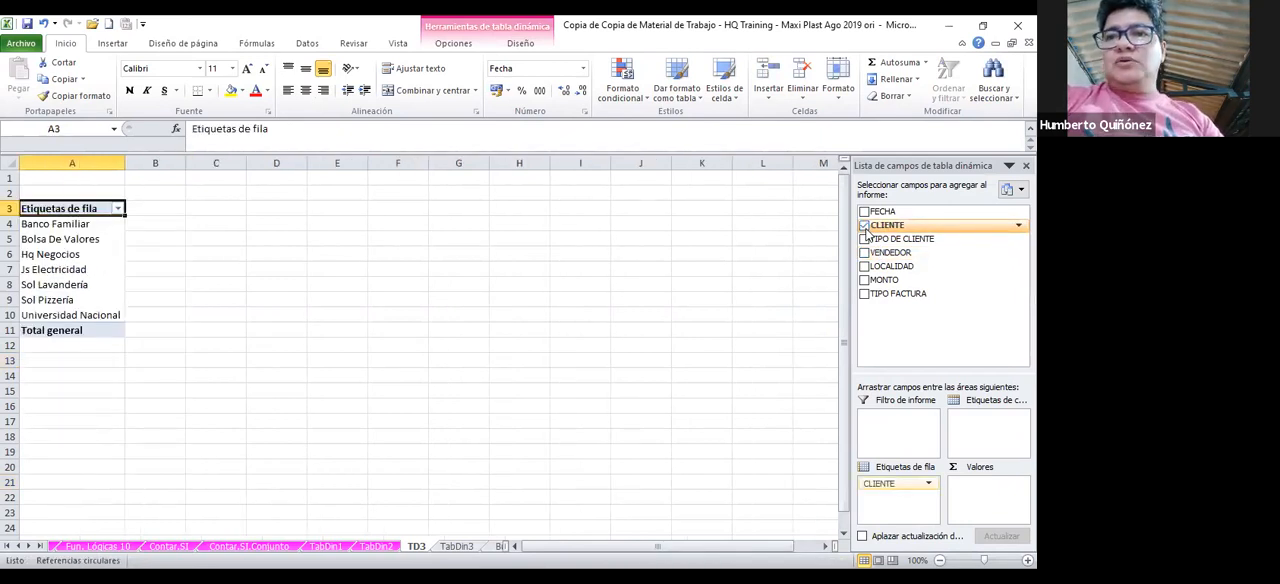
click(865, 281)
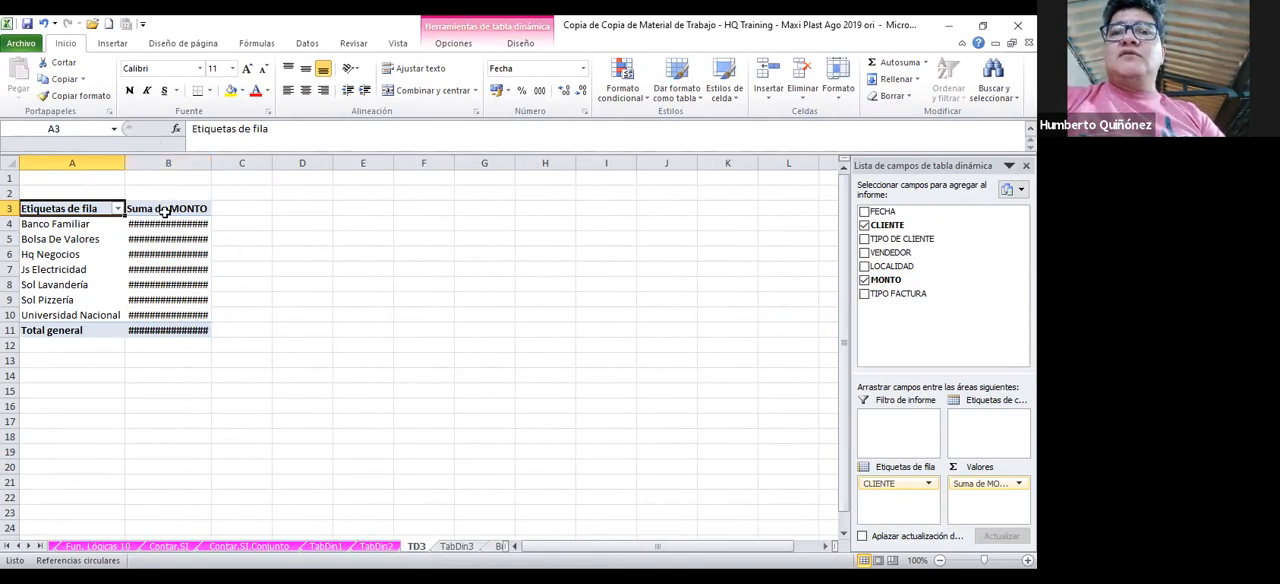
Format the Suma de MONTO column with thousands separators and no decimals
click(166, 162)
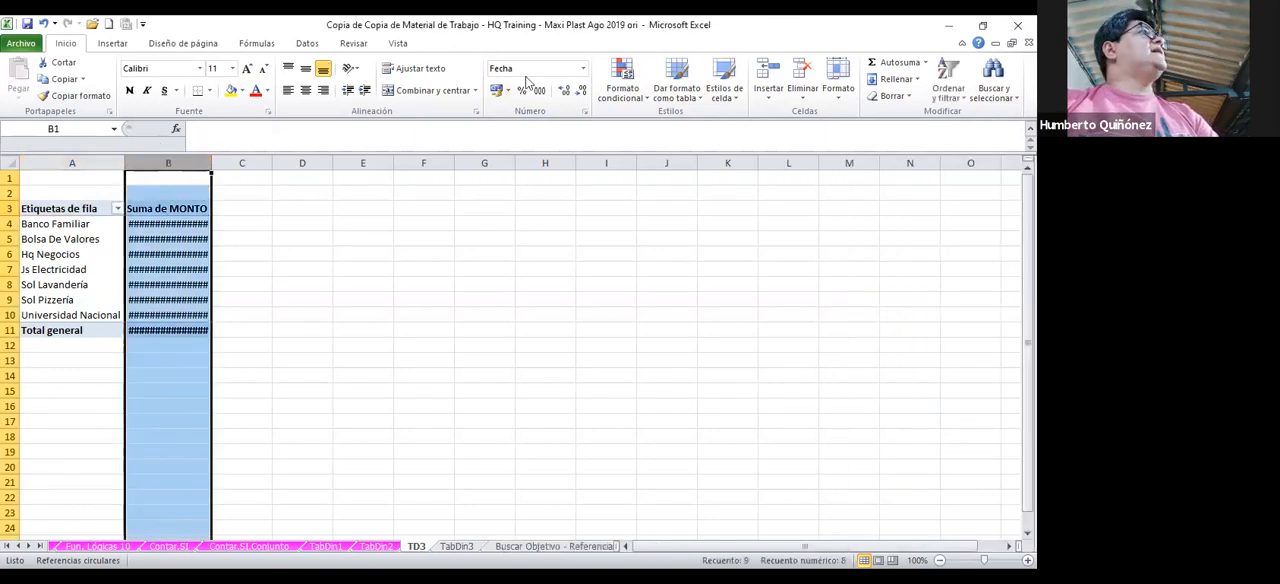
click(539, 90)
click(309, 251)
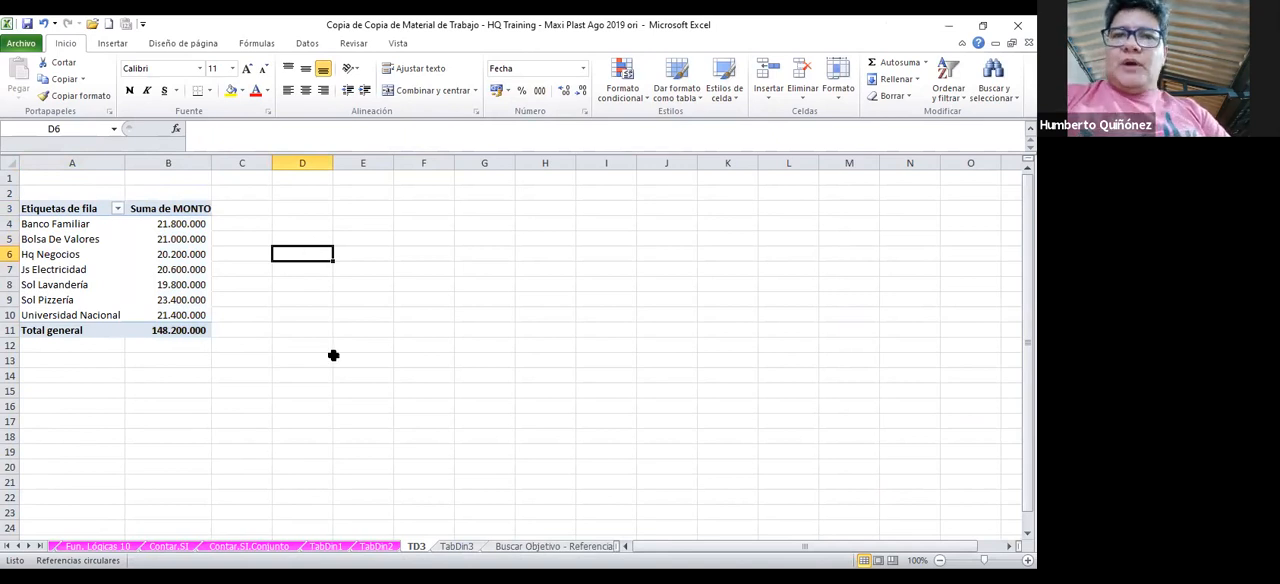
Group the Sol Lavandería and Sol Pizzería row labels in the TD3 pivot table
click(467, 547)
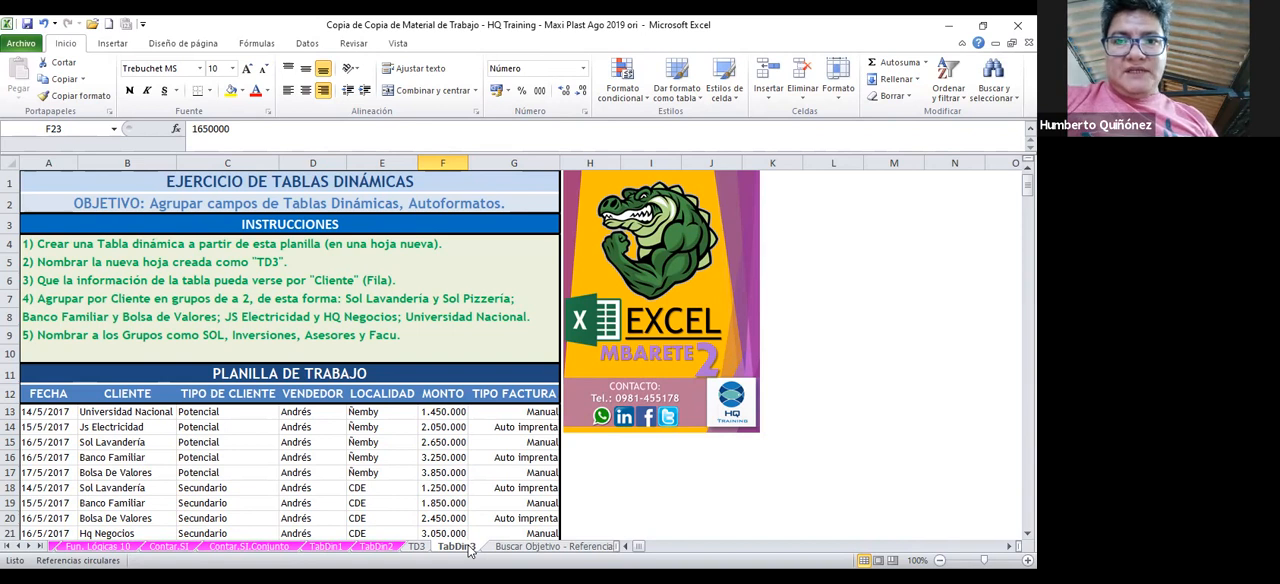
click(418, 548)
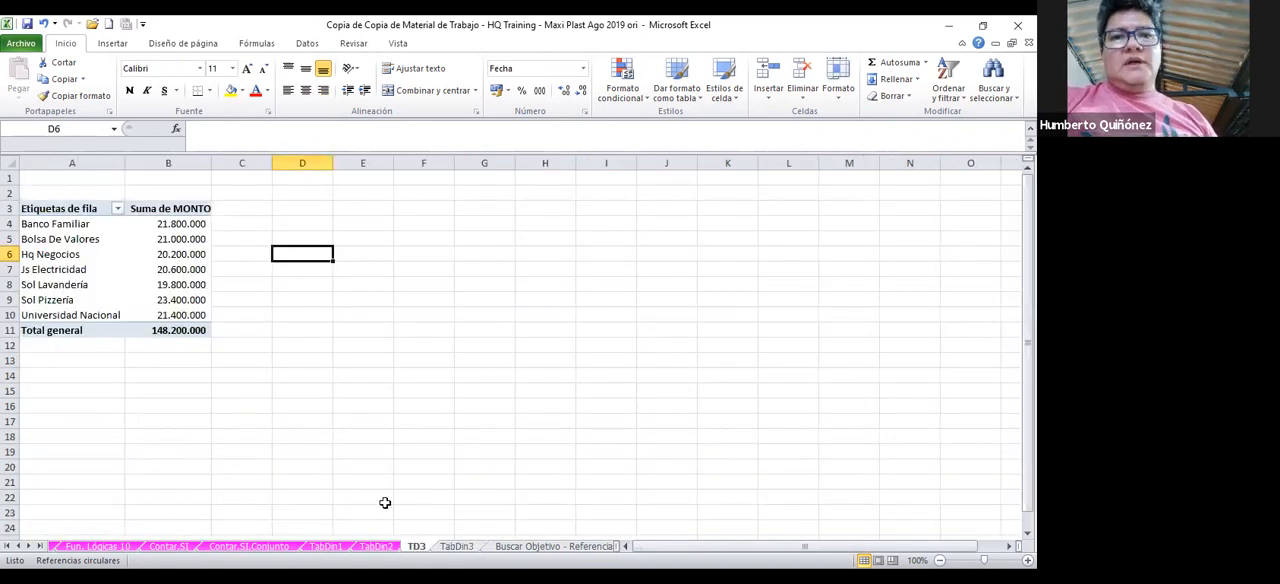
click(146, 284)
mouse_move(146, 284)
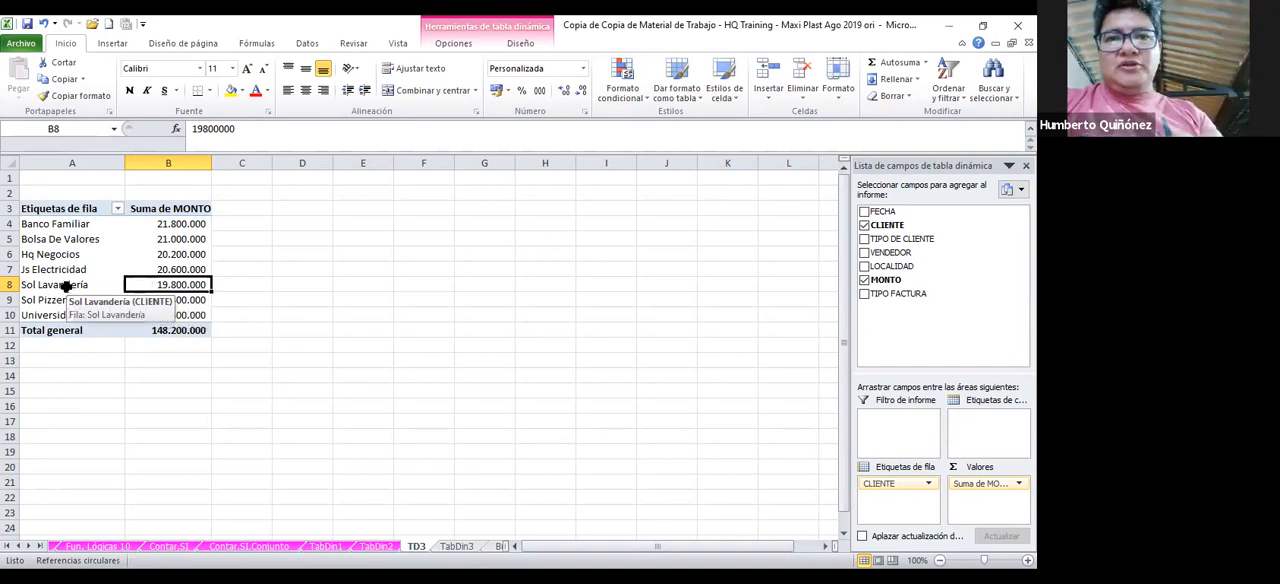
drag(70, 286, 199, 298)
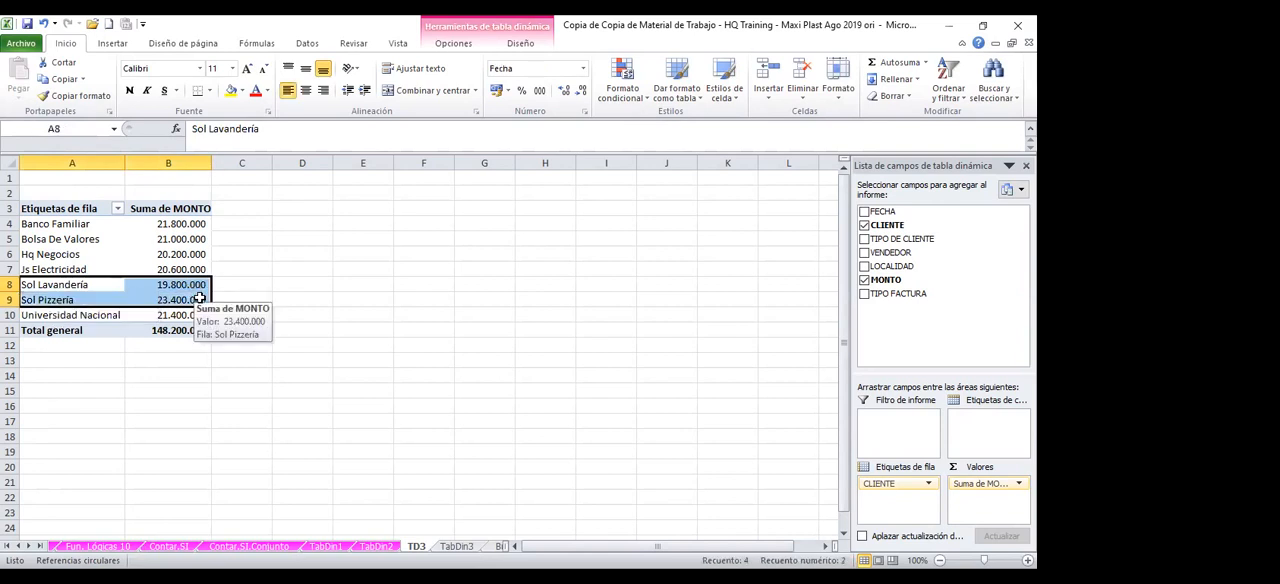
click(95, 290)
drag(95, 288, 98, 304)
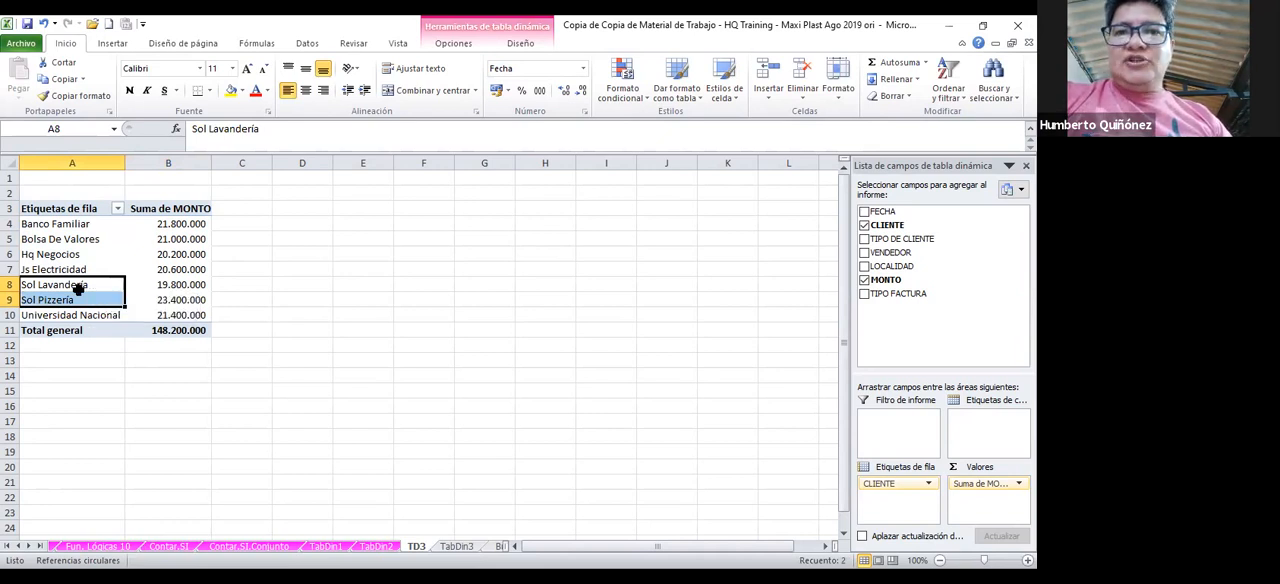
right_click(80, 295)
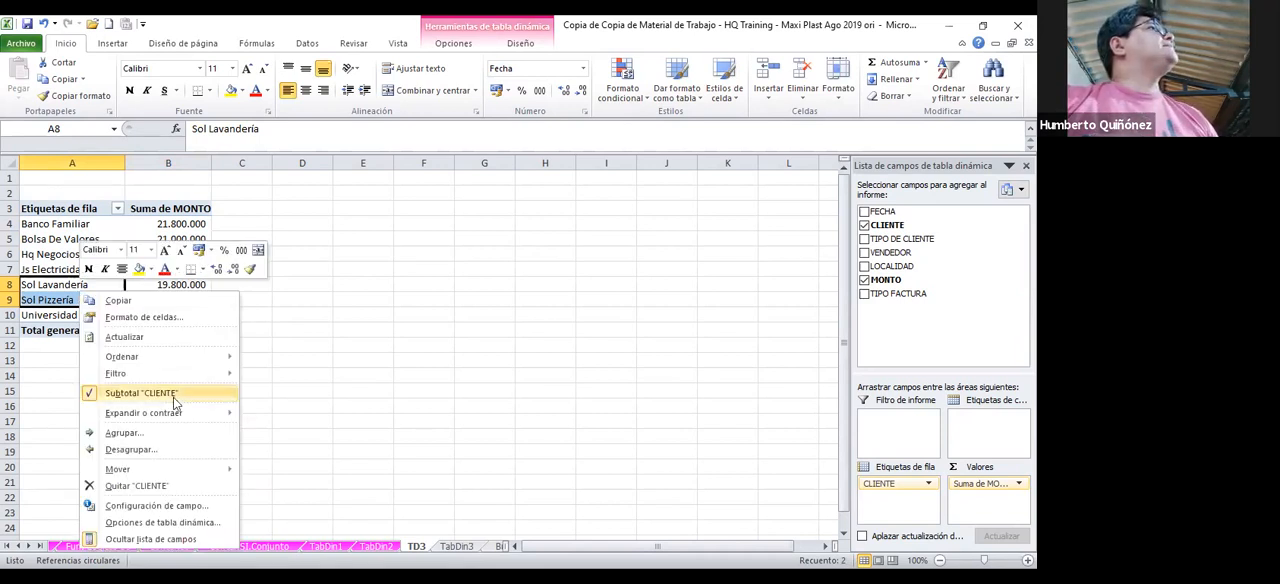
click(137, 432)
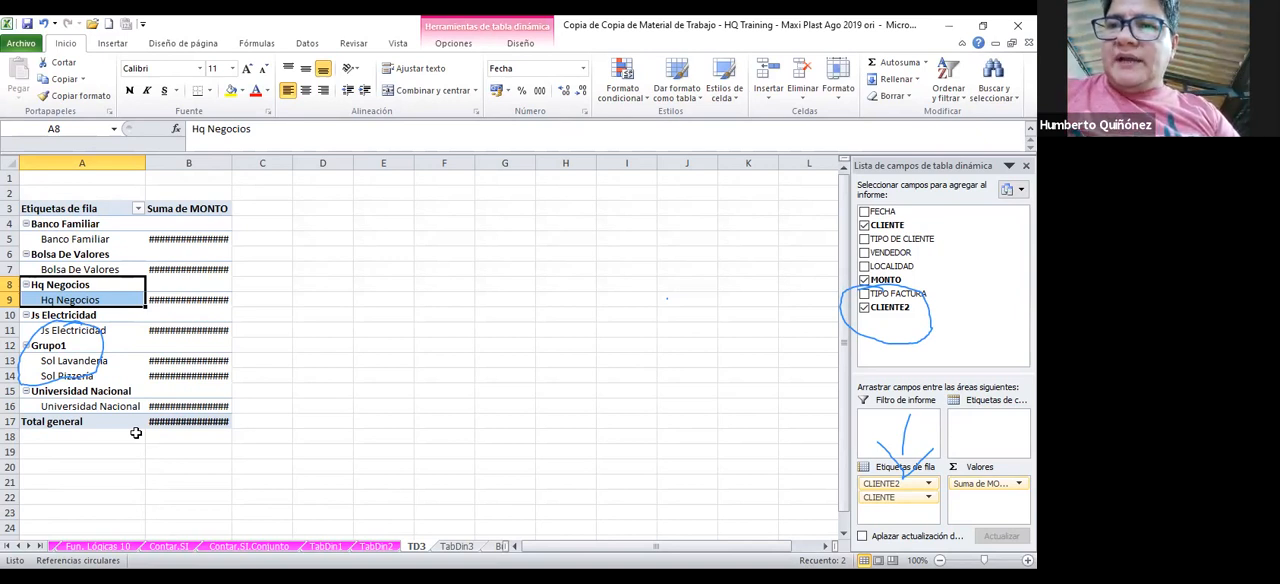
key(ctrl+z)
key(ctrl+z)
key(ctrl+z)
key(ctrl+z)
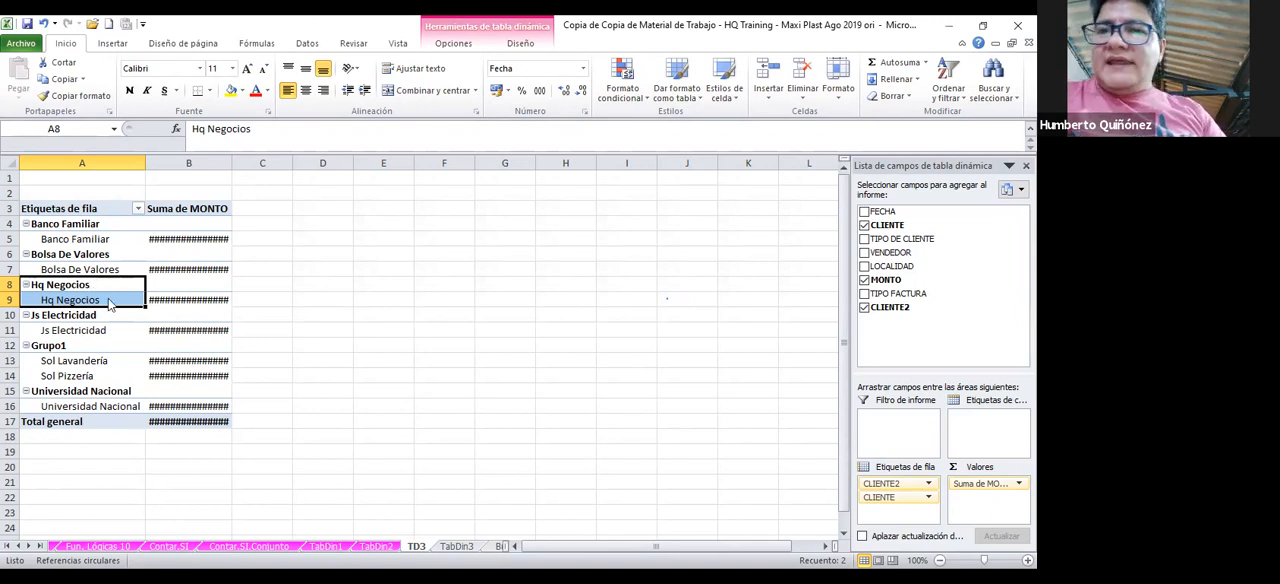
Review the client grouping and group naming instructions on the TabDin3 sheet
click(457, 546)
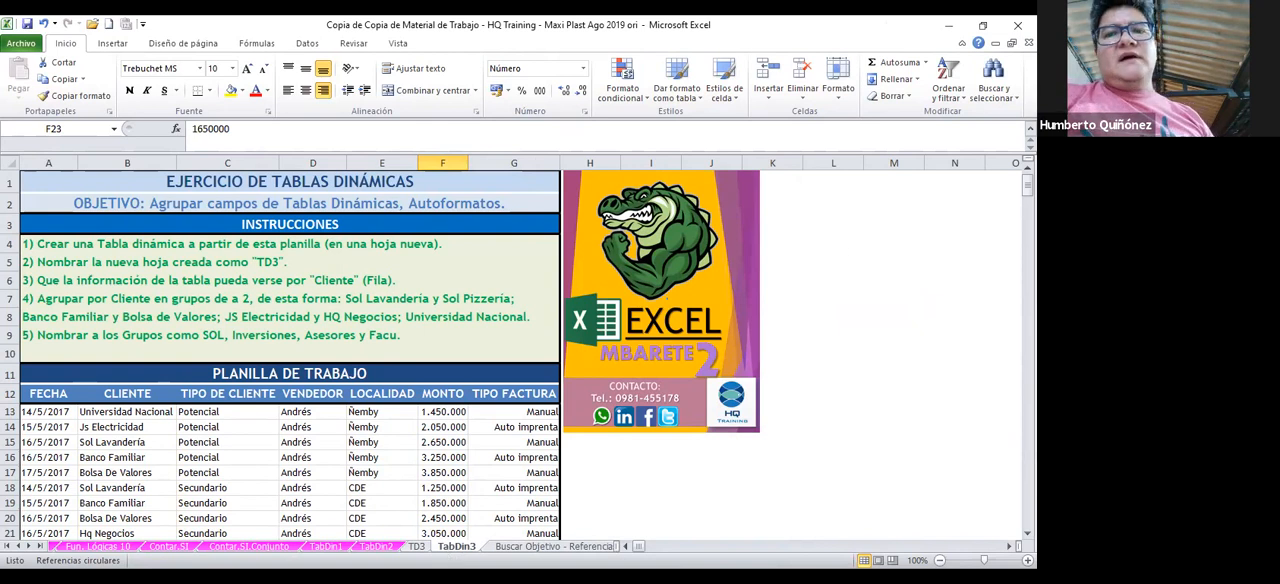
Group the Banco Familiar and Bolsa De Valores row labels in the TD3 pivot table
click(416, 546)
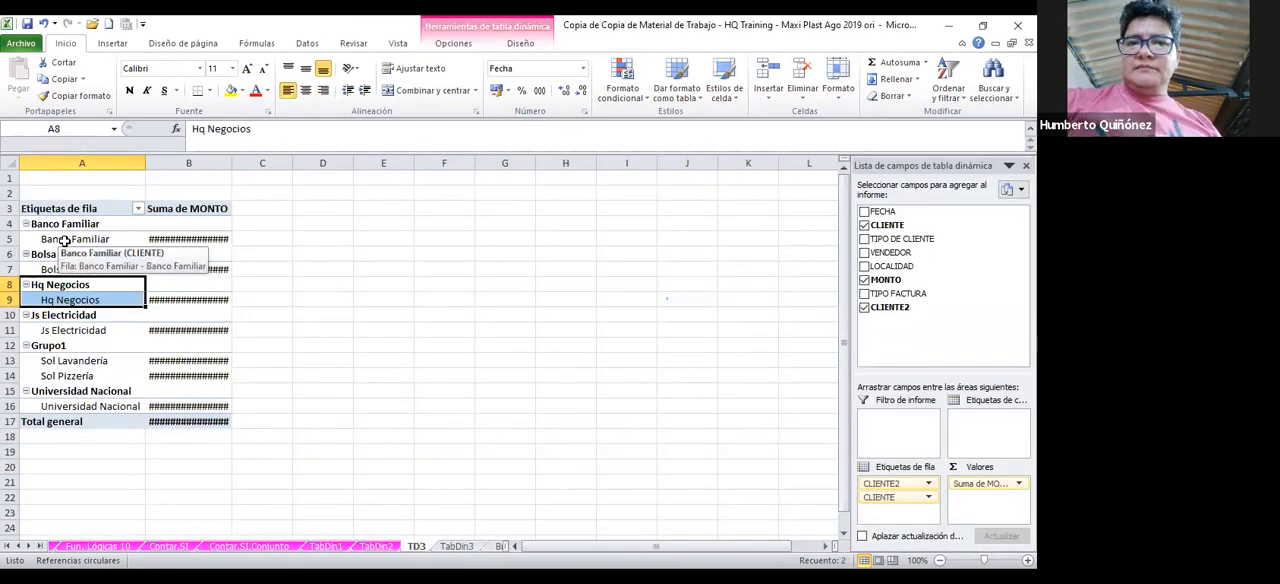
drag(63, 241, 67, 272)
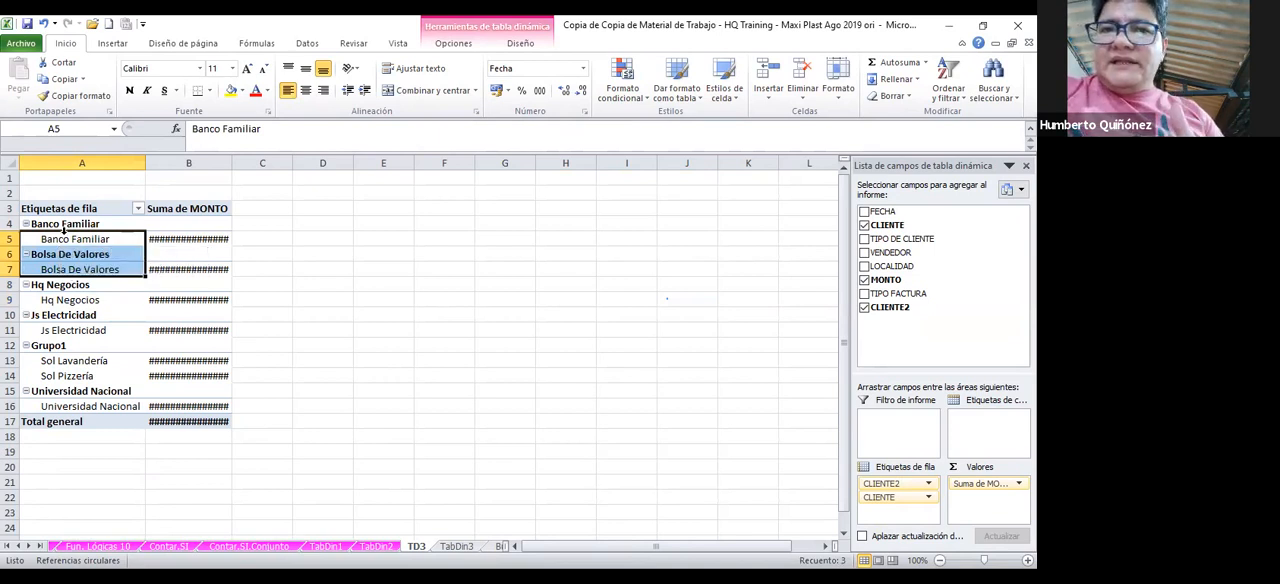
click(62, 242)
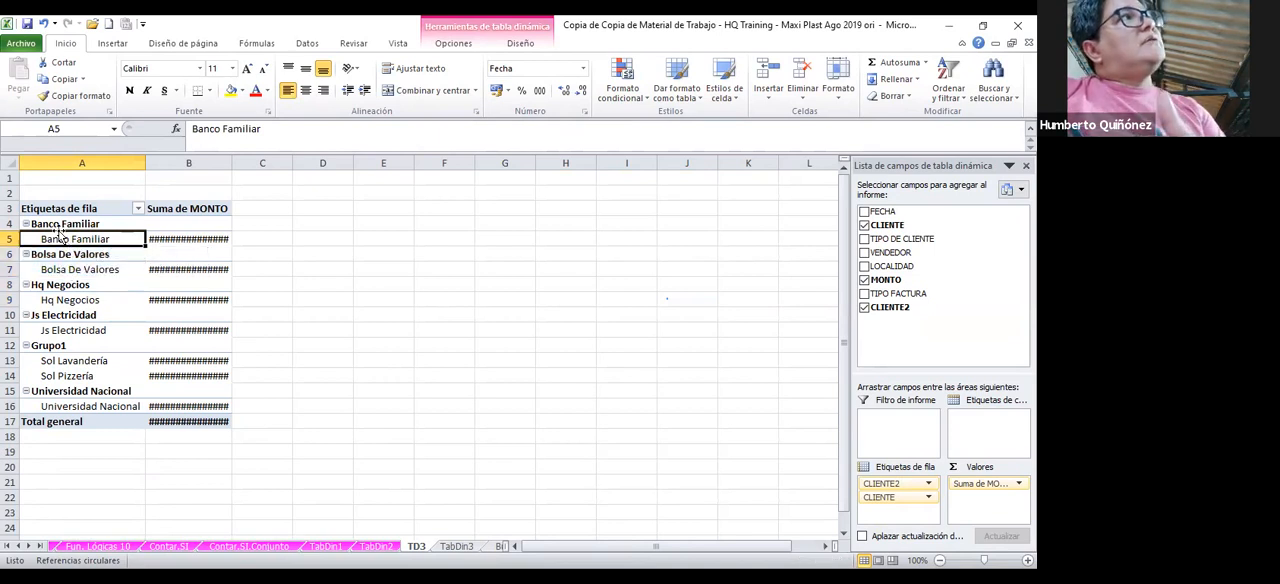
drag(61, 240, 63, 269)
click(62, 242)
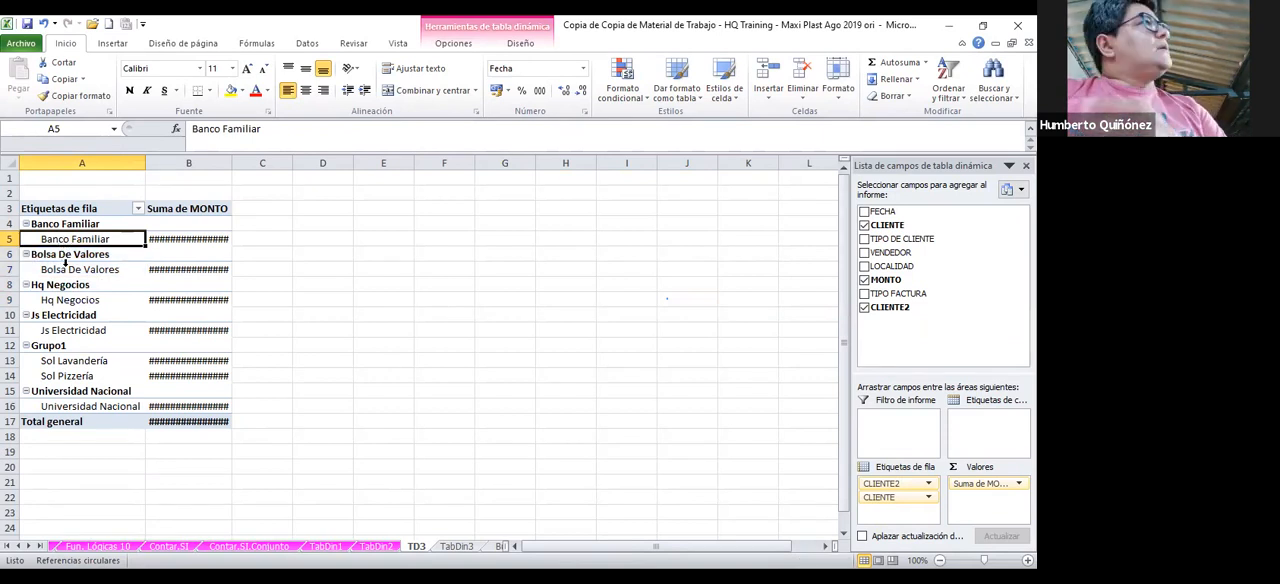
click(63, 269)
click(66, 244)
click(73, 270)
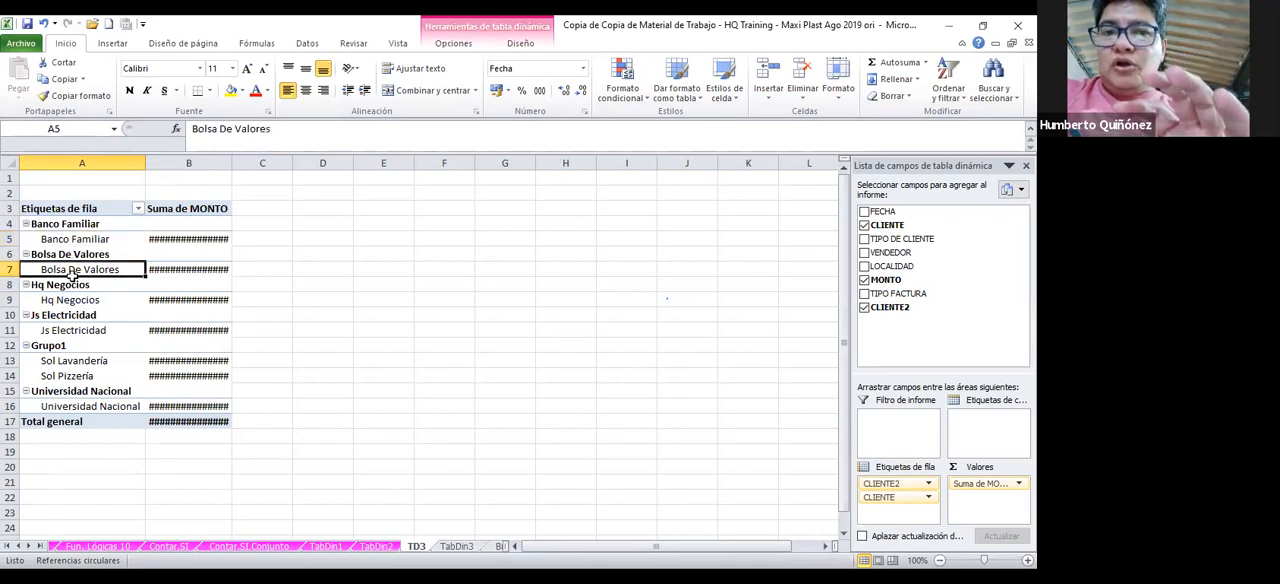
click(65, 242)
ctrl+click(65, 271)
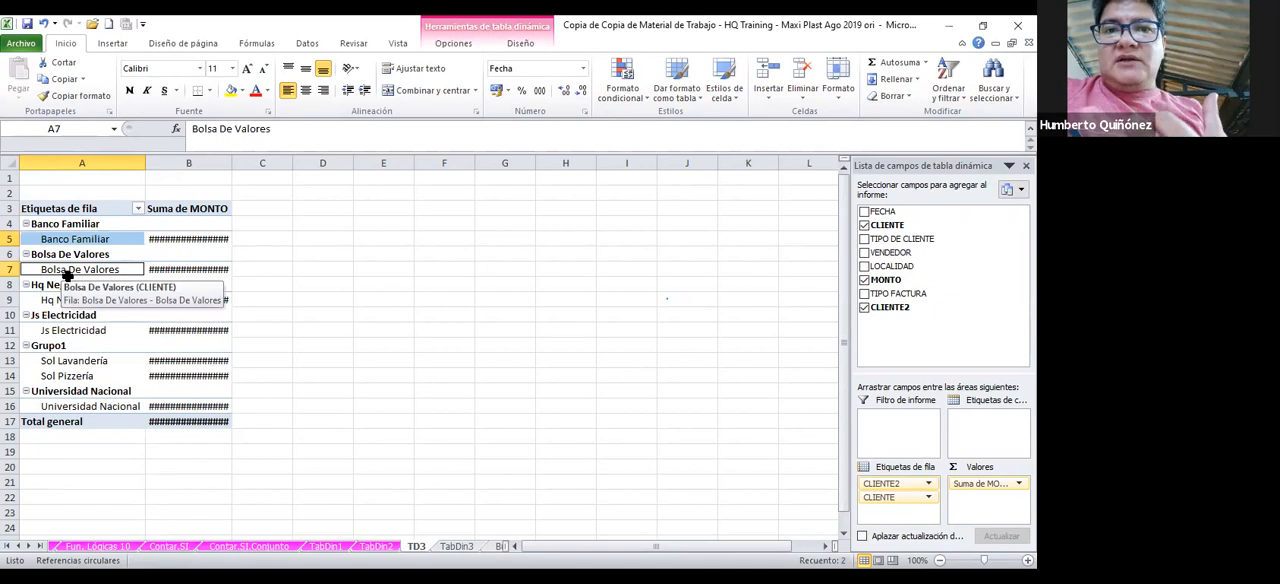
right_click(67, 275)
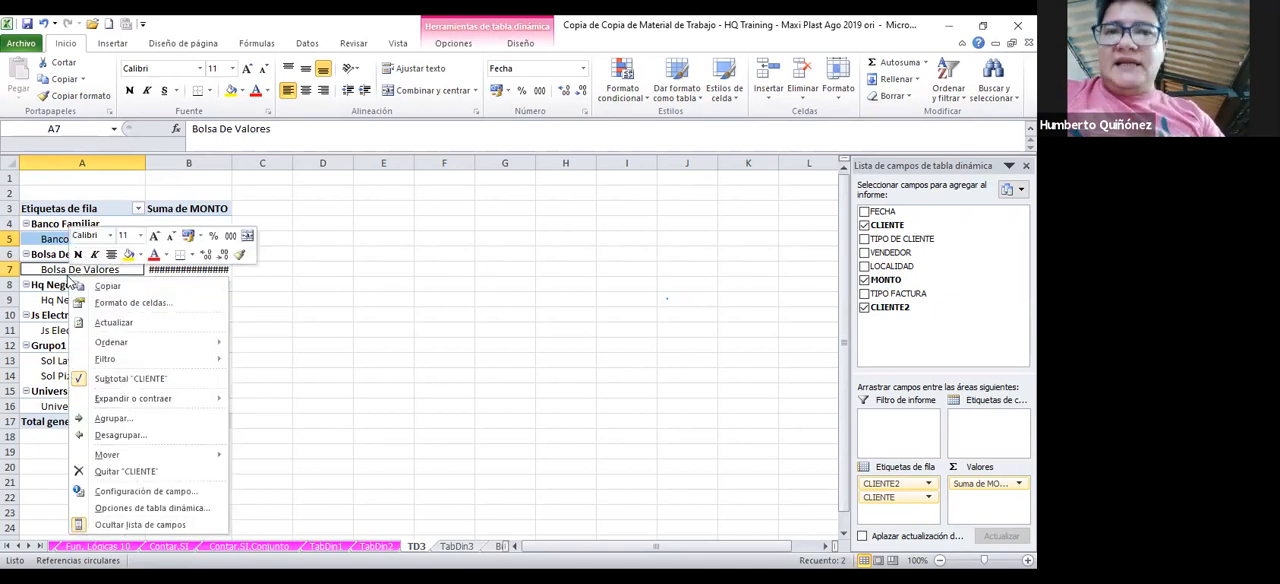
click(128, 421)
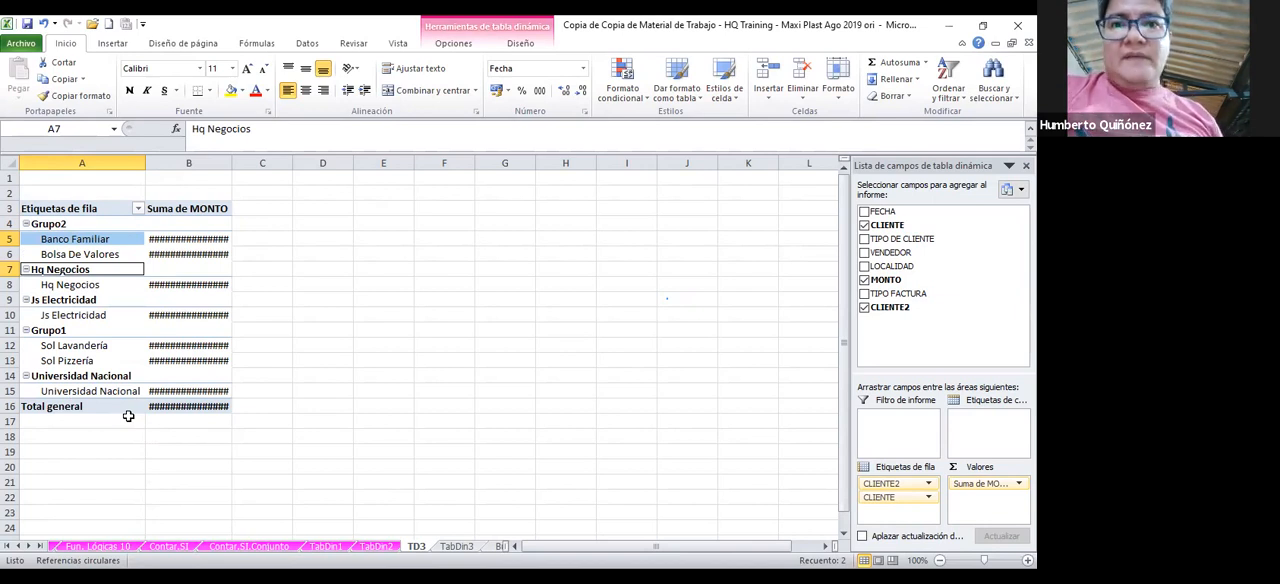
Group the Hq Negocios and Js Electricidad row labels in the TD3 pivot table
click(87, 287)
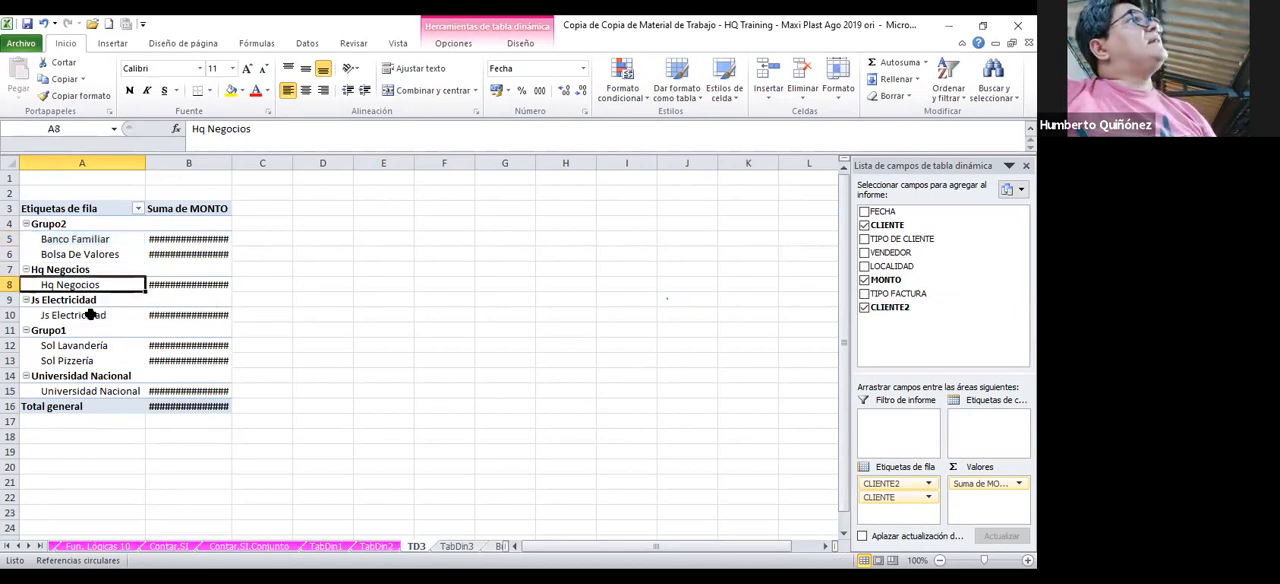
ctrl+click(90, 316)
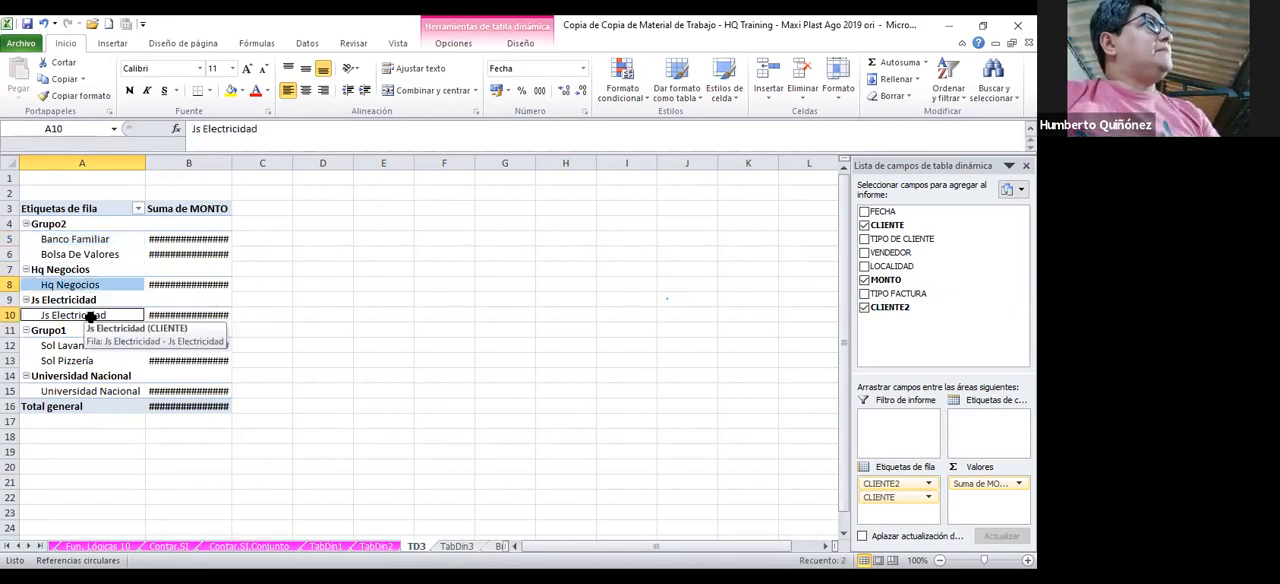
right_click(90, 316)
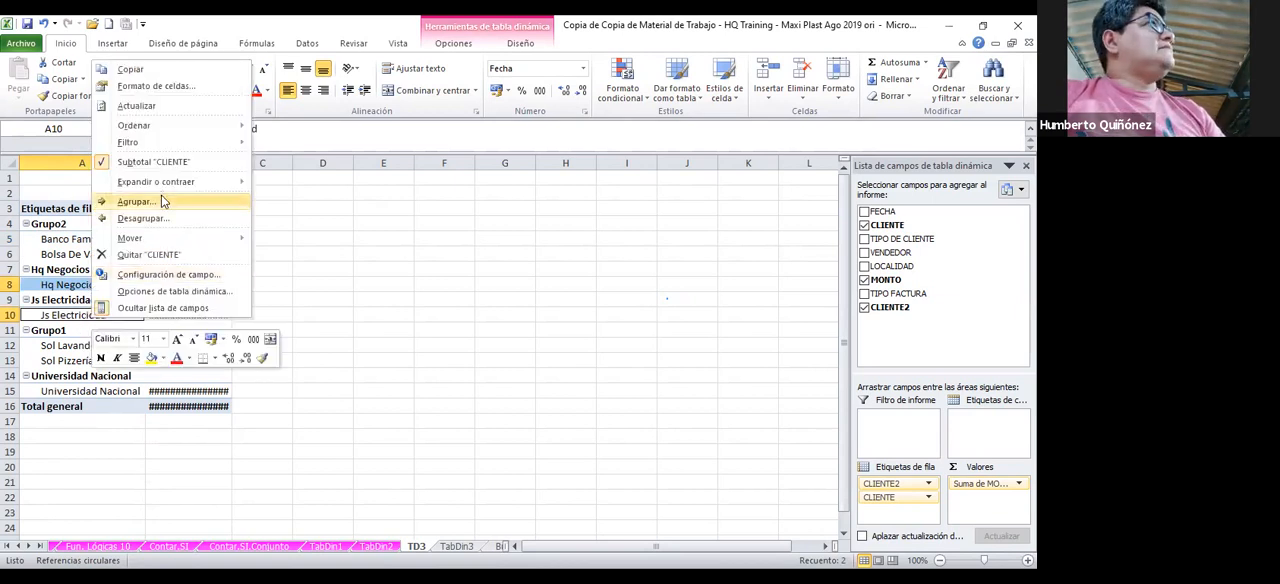
click(161, 201)
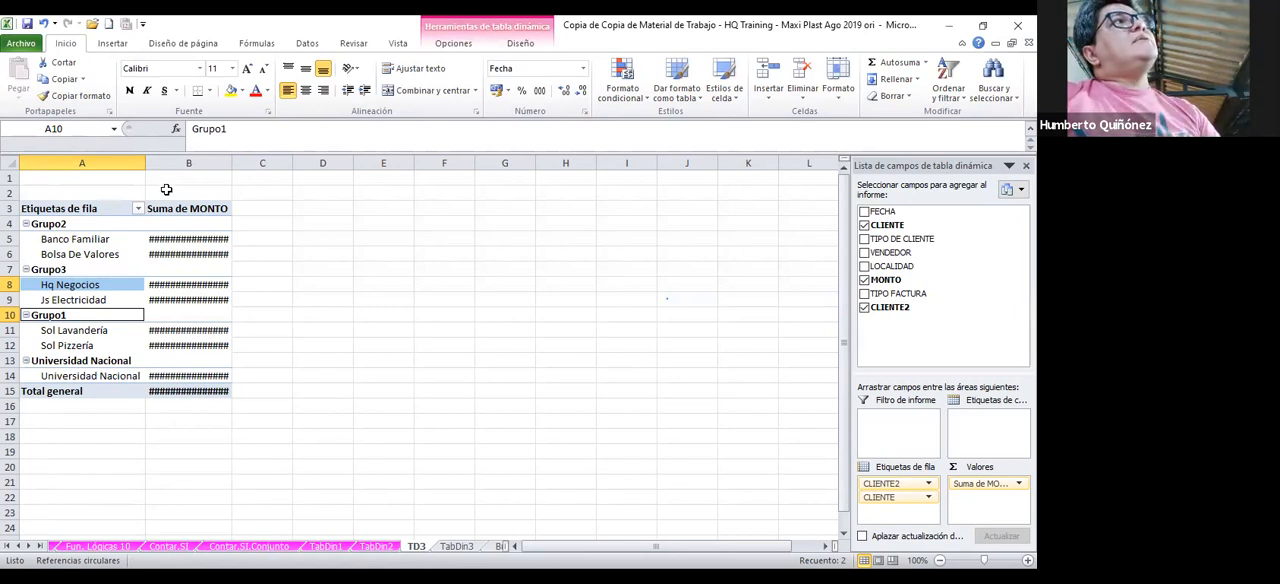
Check the group names required on the TabDin3 sheet and rename the Sol Lavandería and Sol Pizzería group as SOL
click(447, 548)
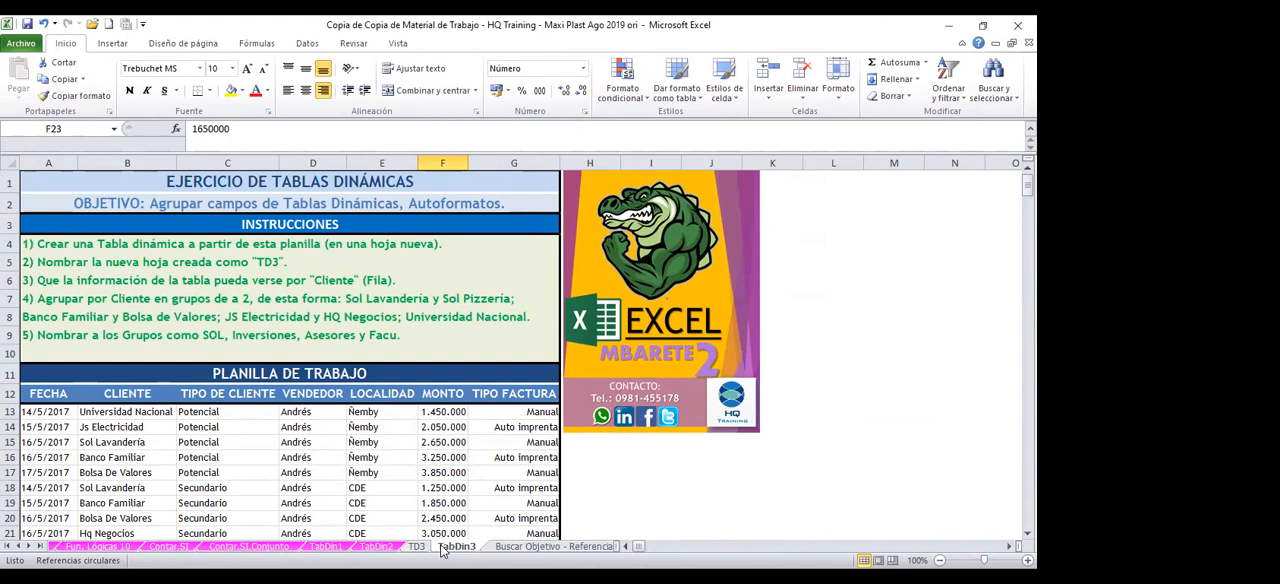
click(418, 549)
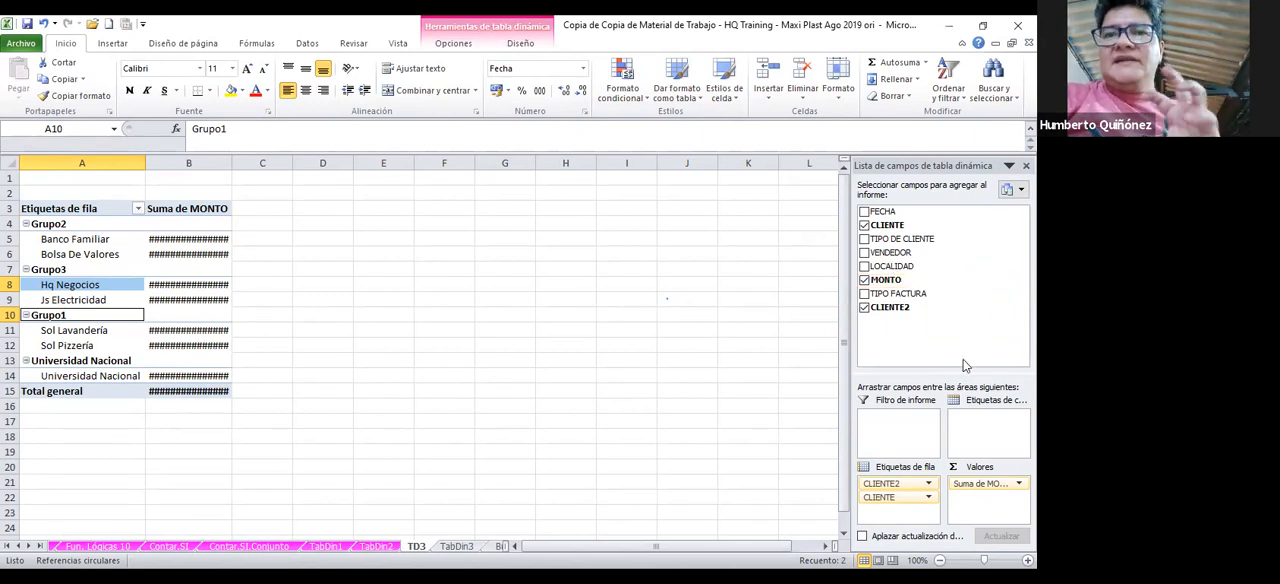
click(47, 316)
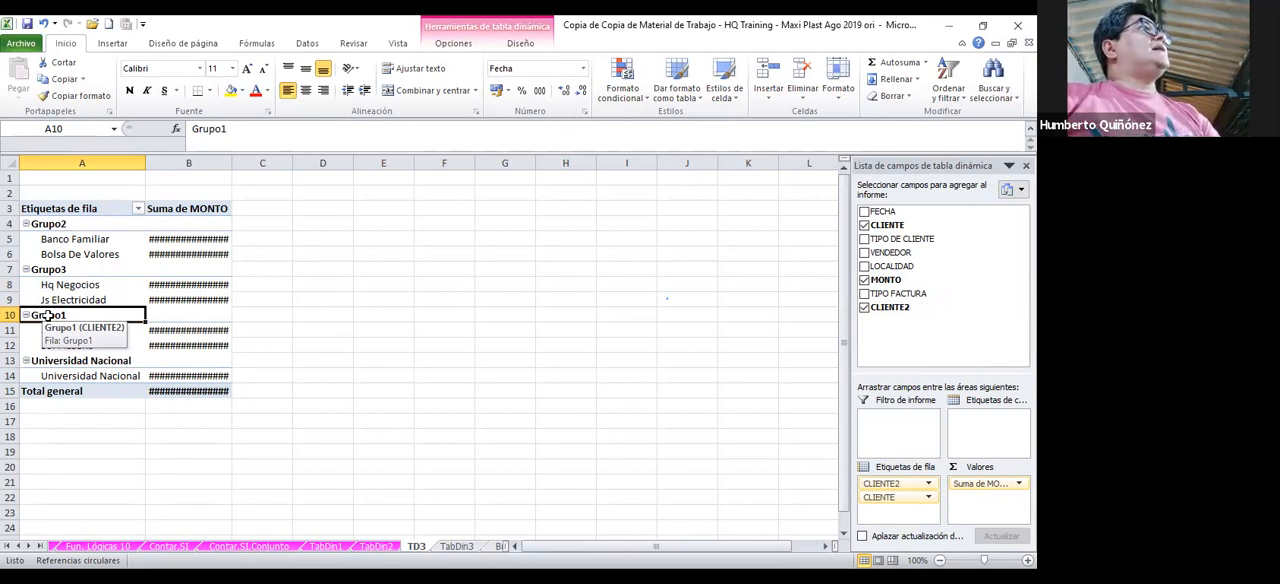
text(SOL)
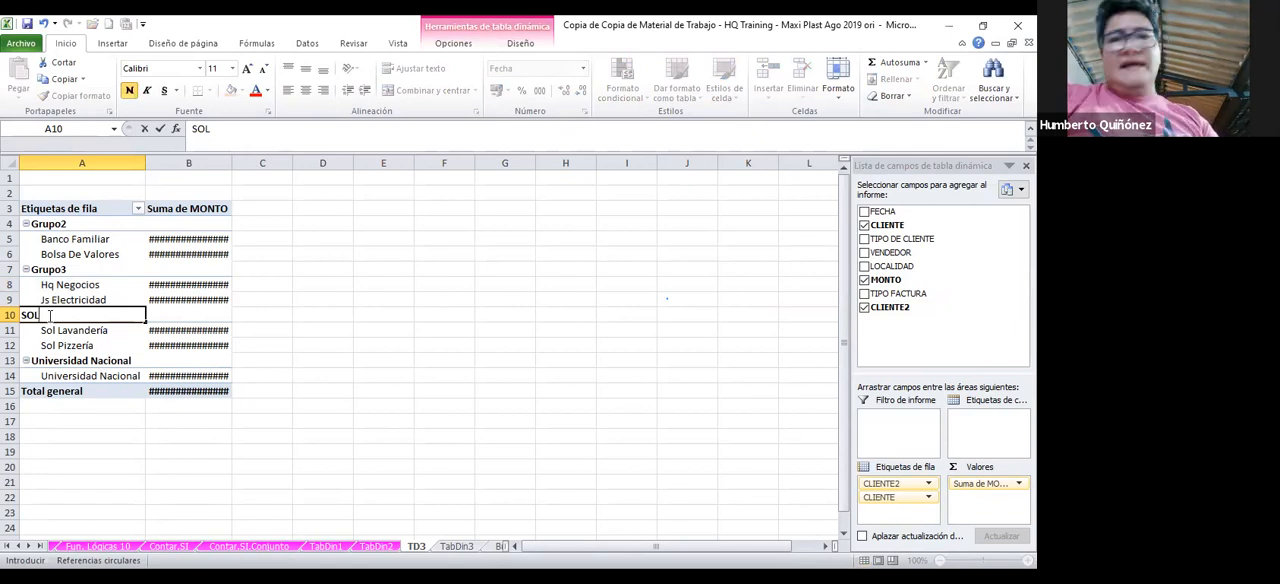
key(Return)
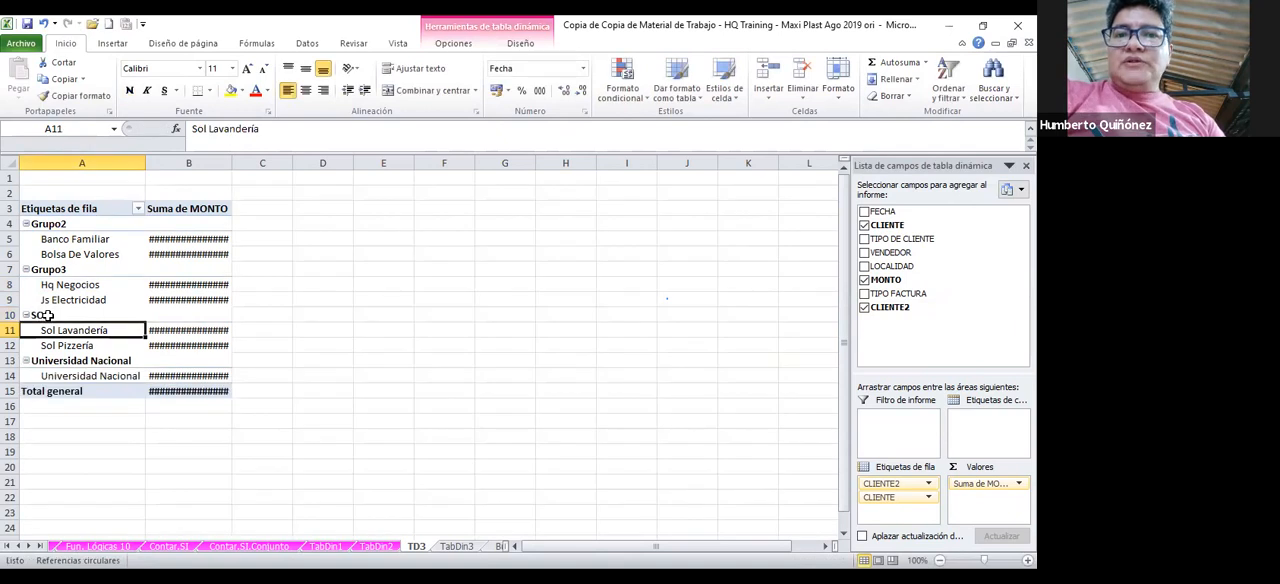
Rename the Banco Familiar and Bolsa De Valores group as INVERSIONES and the Hq Negocios and Js Electricidad group as ASESORES
click(62, 224)
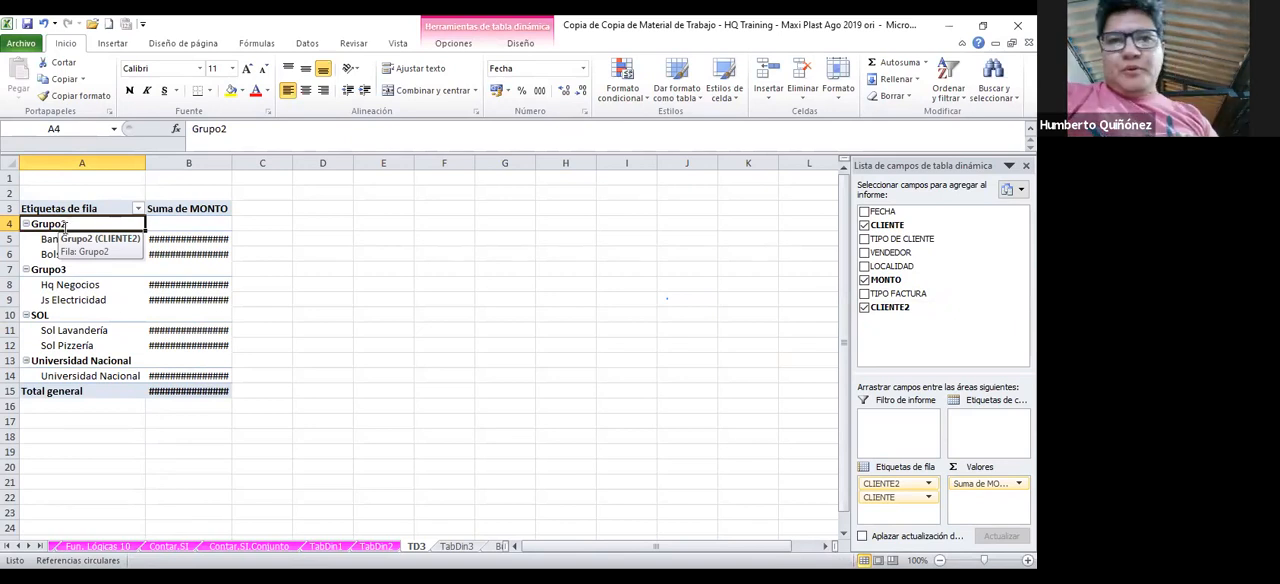
text(I)
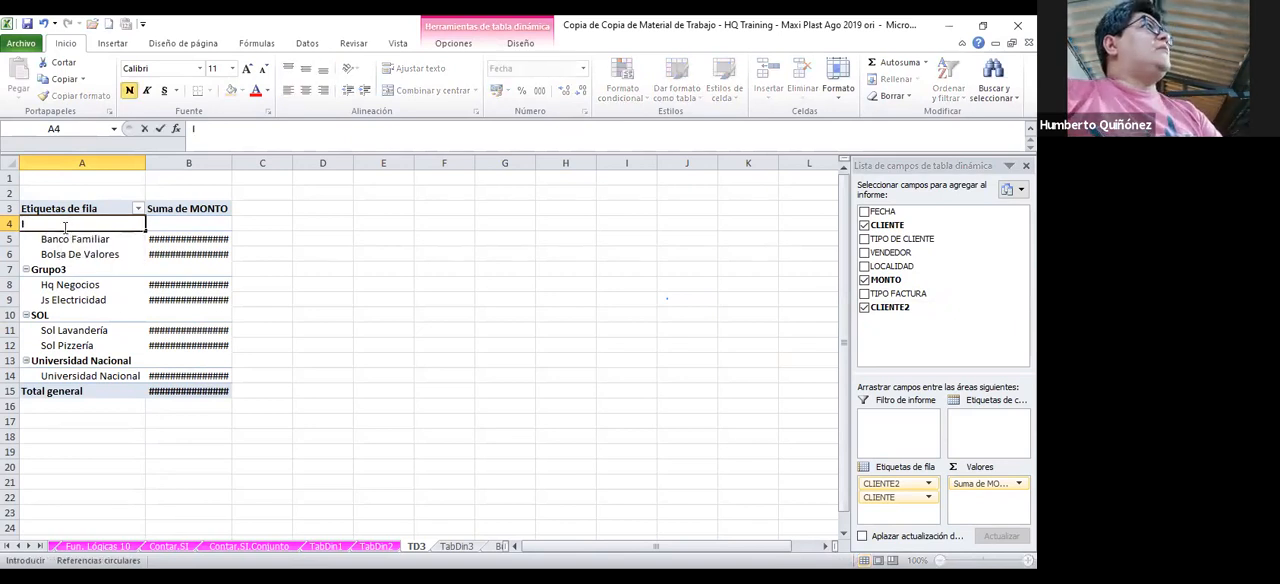
text(NV)
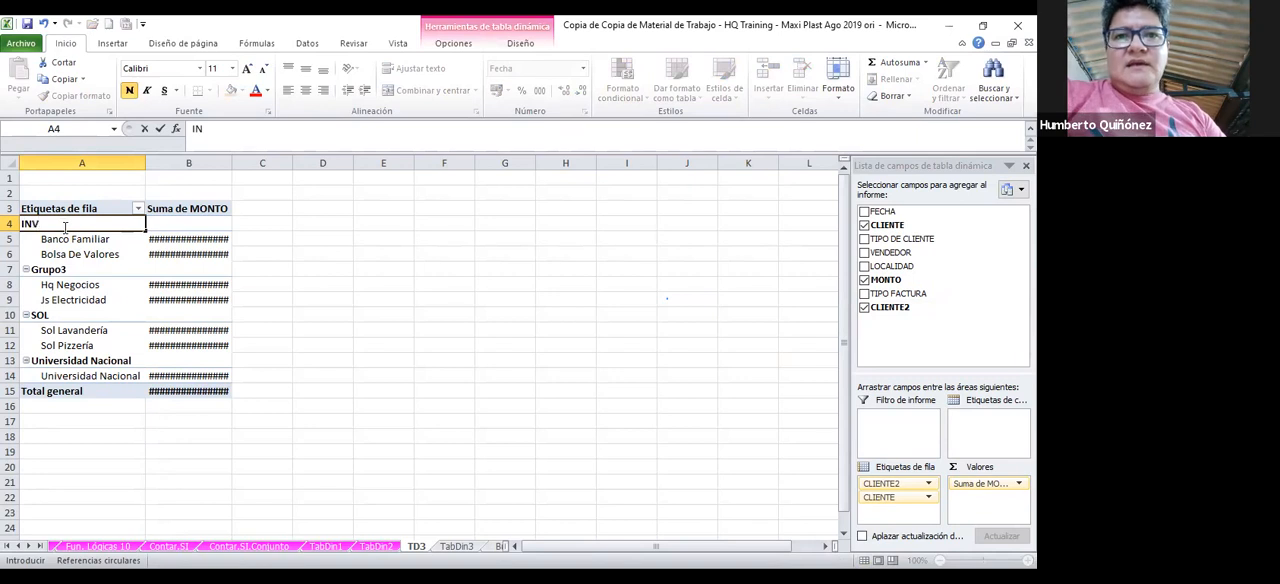
text(ERSIONES)
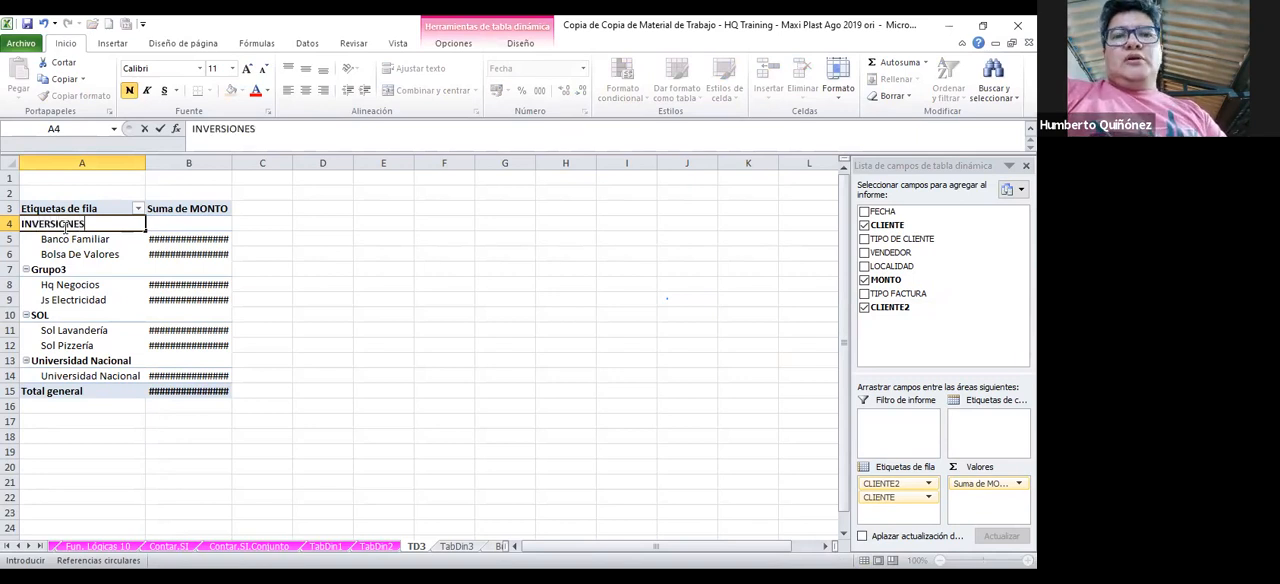
click(62, 270)
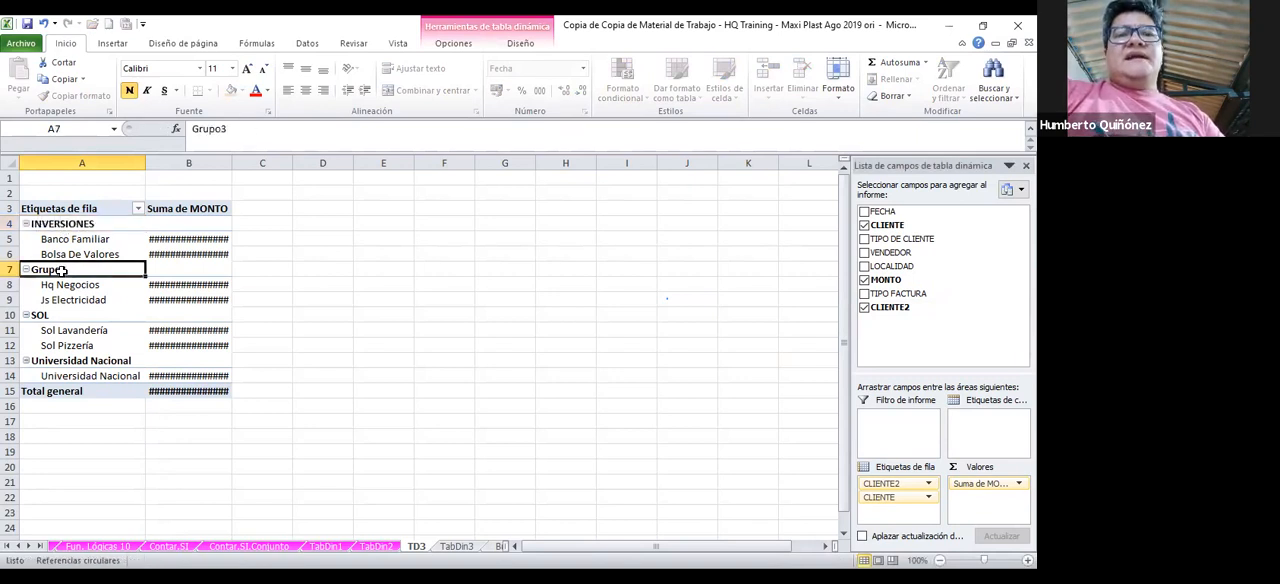
text(ASES)
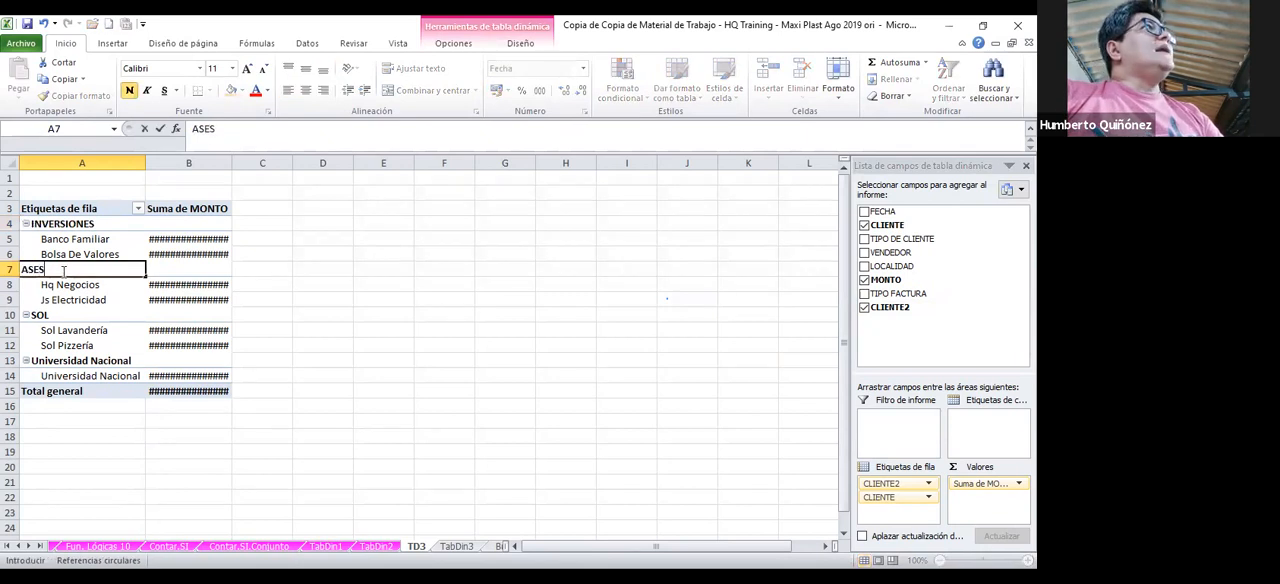
text(ORES)
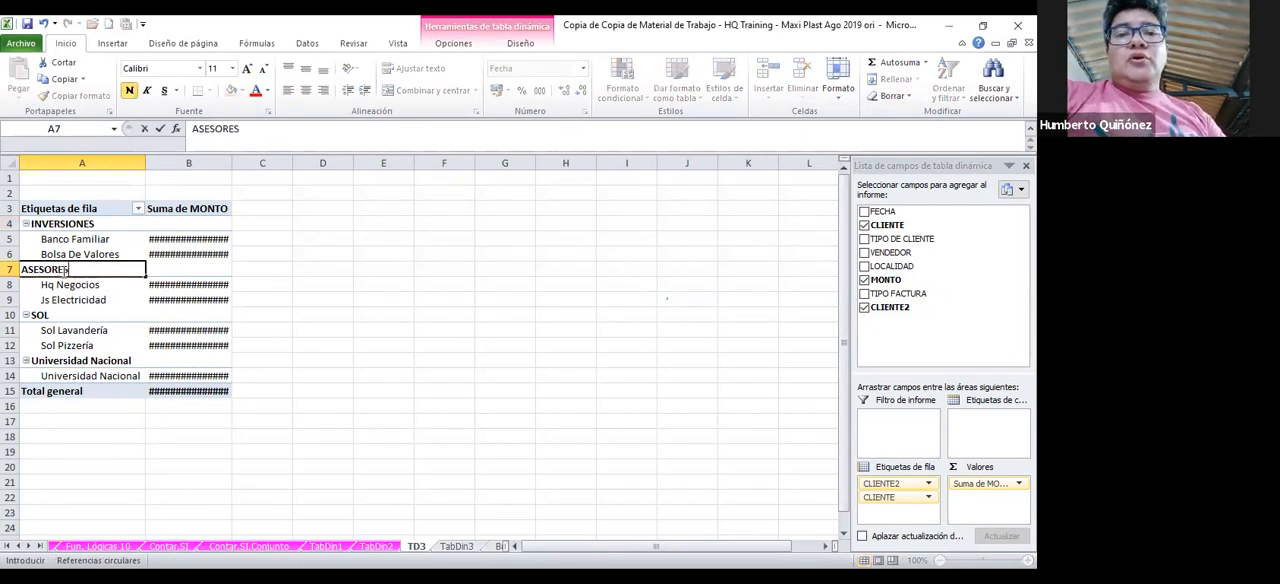
Rename the Universidad Nacional group heading as FACU
click(75, 361)
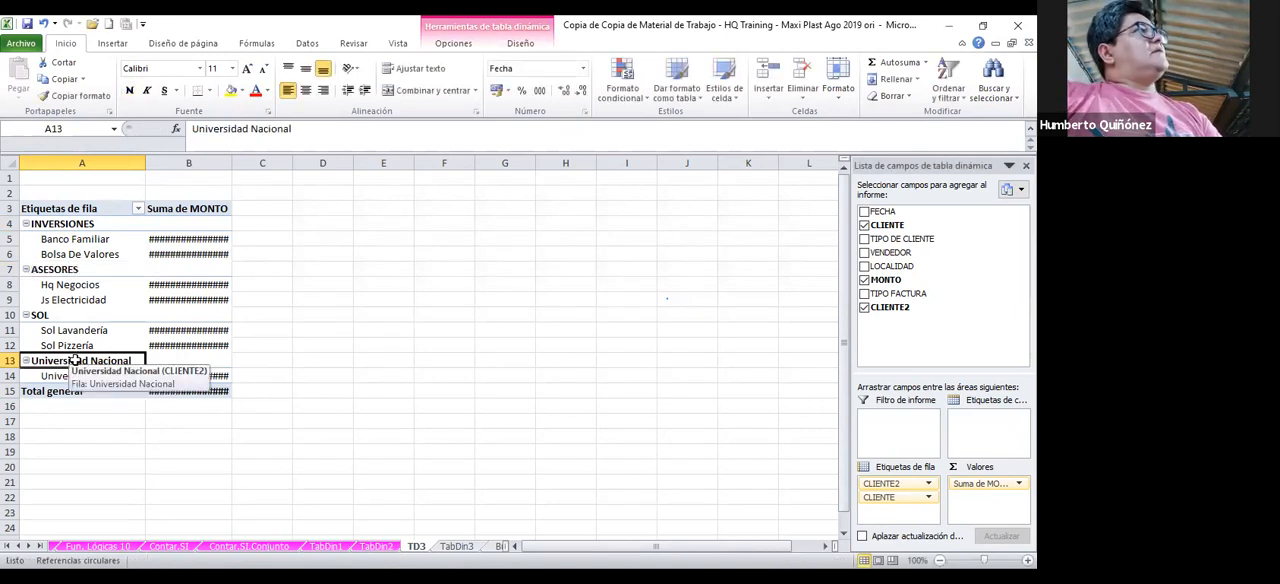
text(FACU)
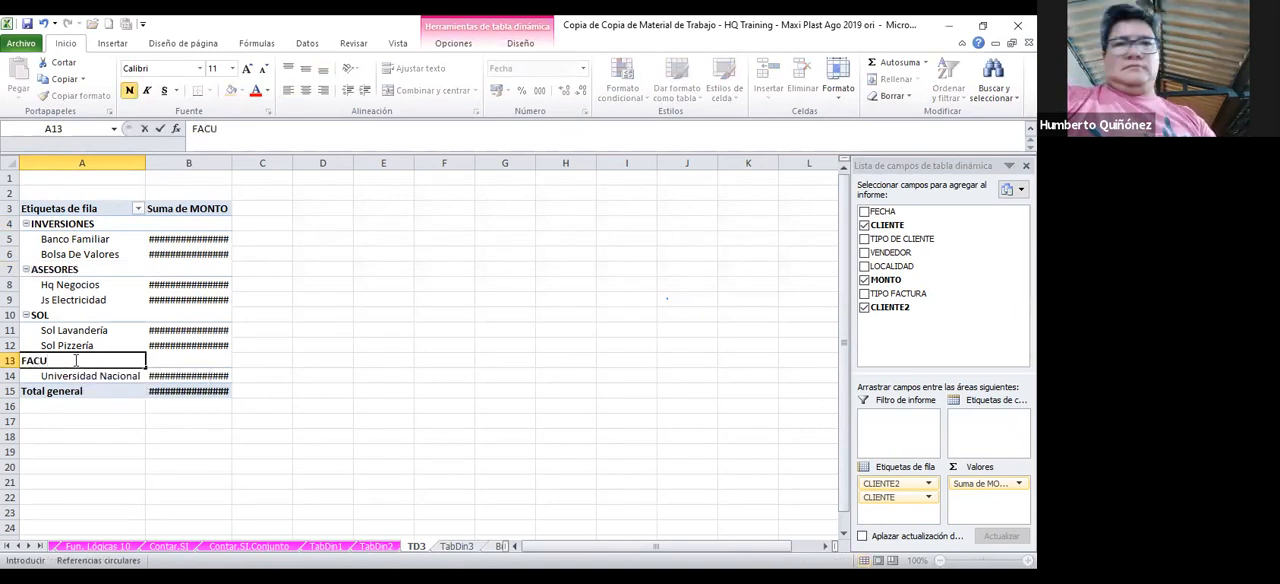
key(Return)
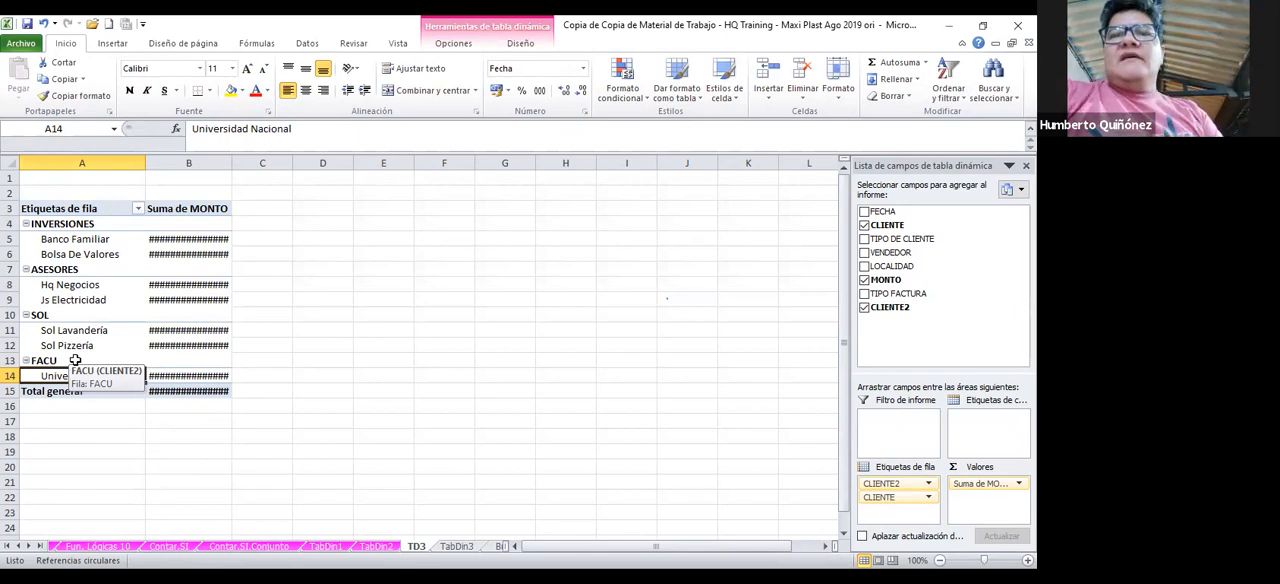
Apply the thousands separator format to the Suma de MONTO values, including the grand total, in B4:B15
click(185, 218)
drag(185, 218, 211, 392)
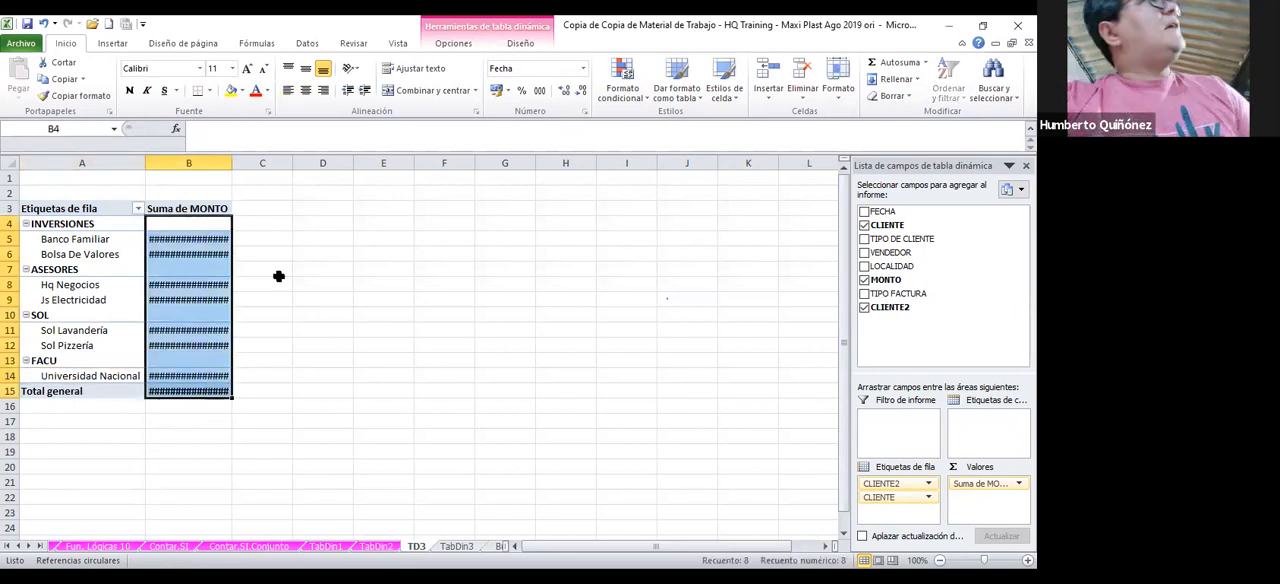
click(539, 90)
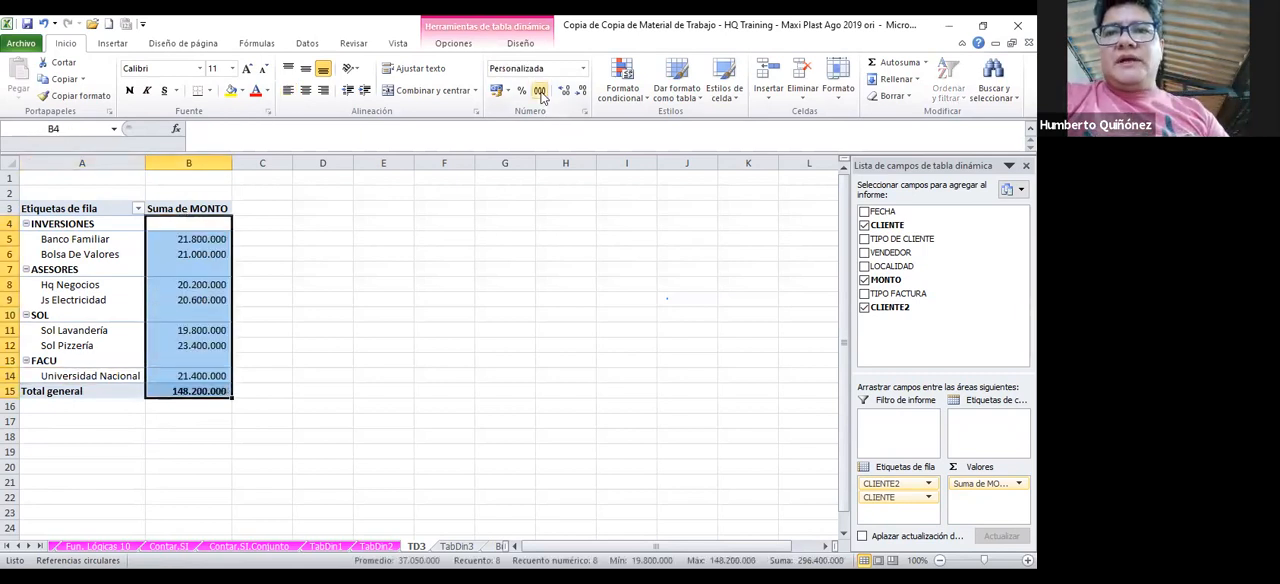
click(328, 281)
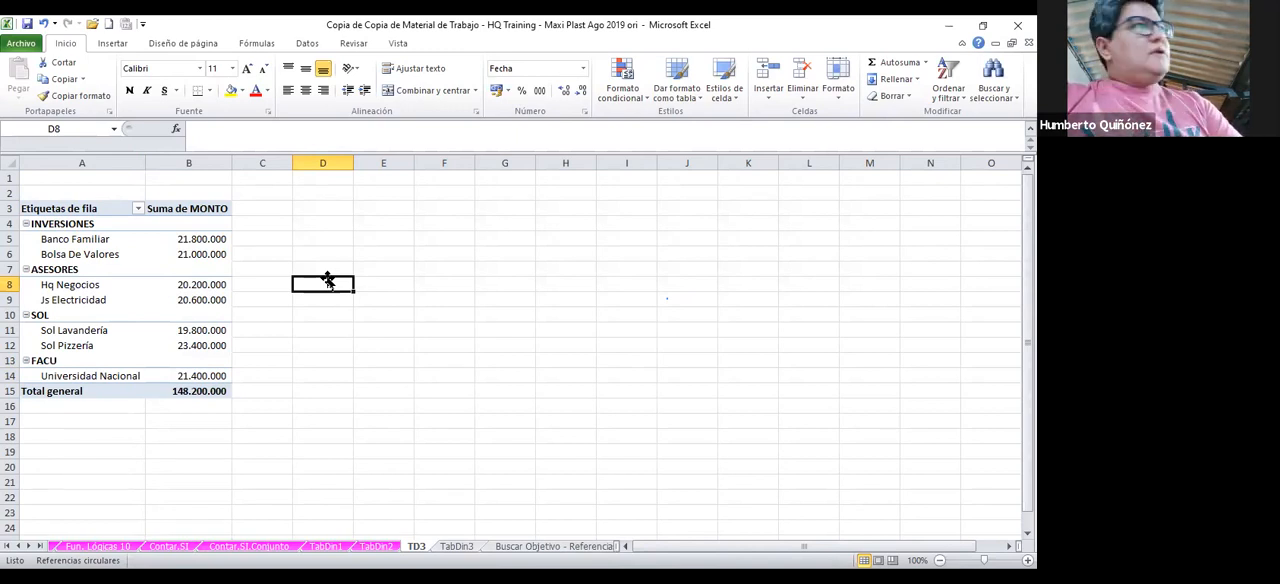
Show all subtotals at the bottom of each client group in the TD3 pivot table
click(241, 301)
click(212, 300)
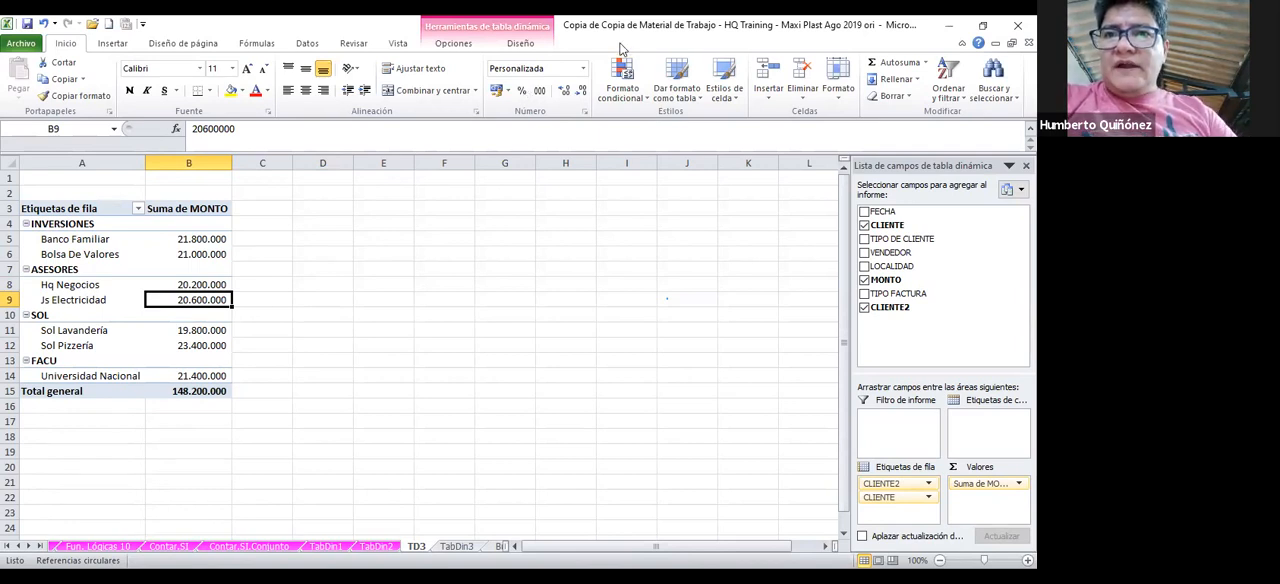
click(521, 44)
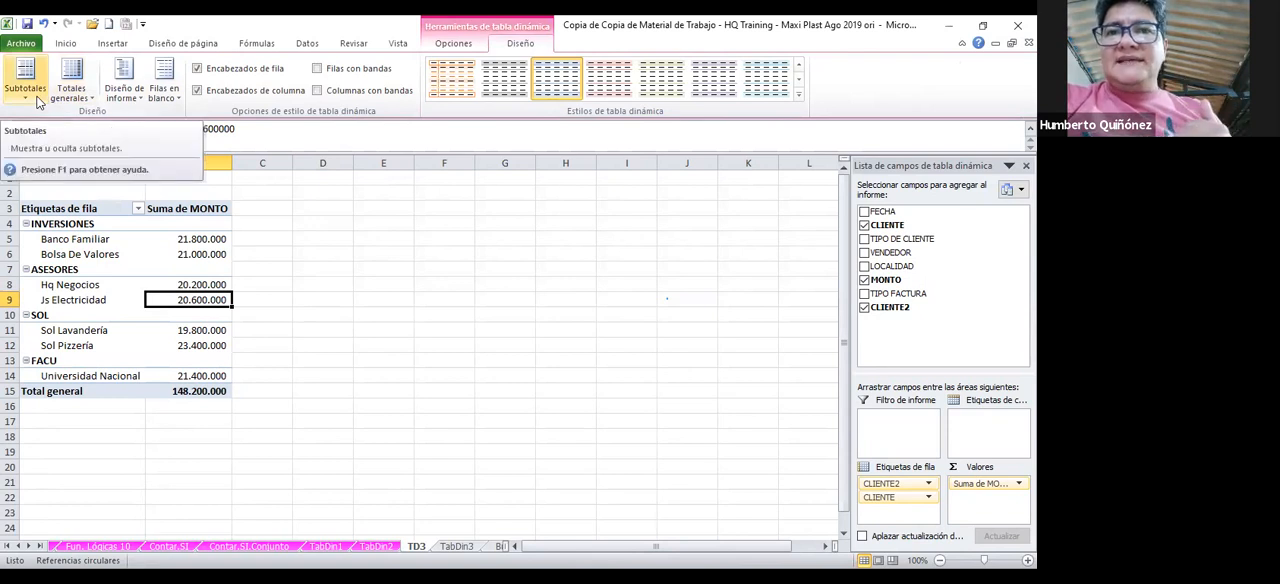
click(38, 100)
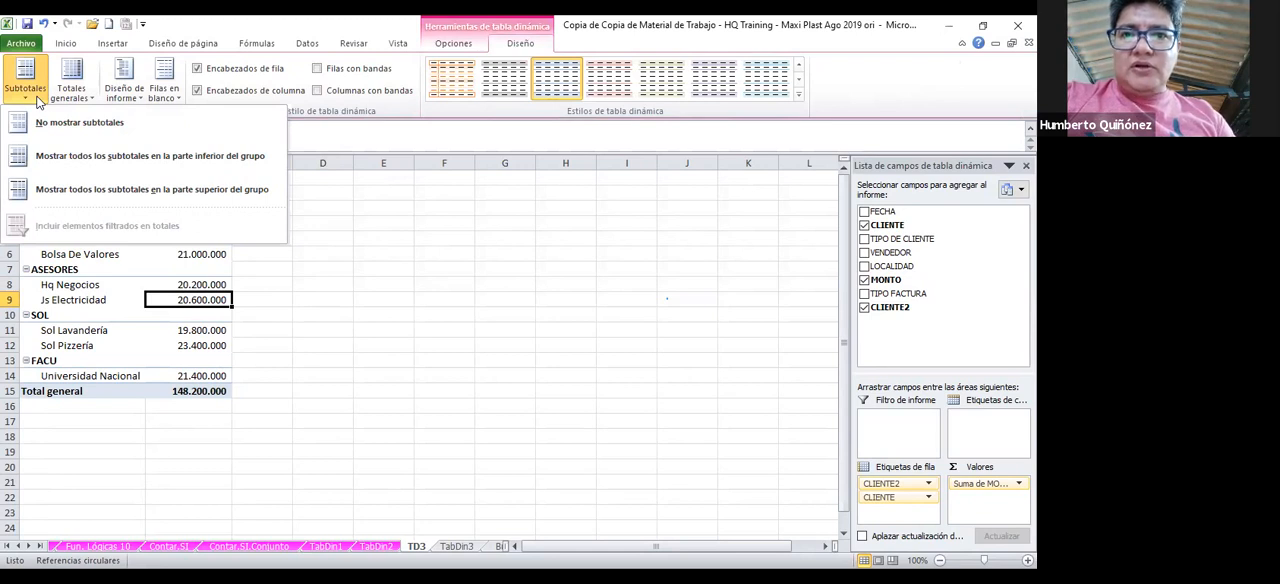
click(80, 162)
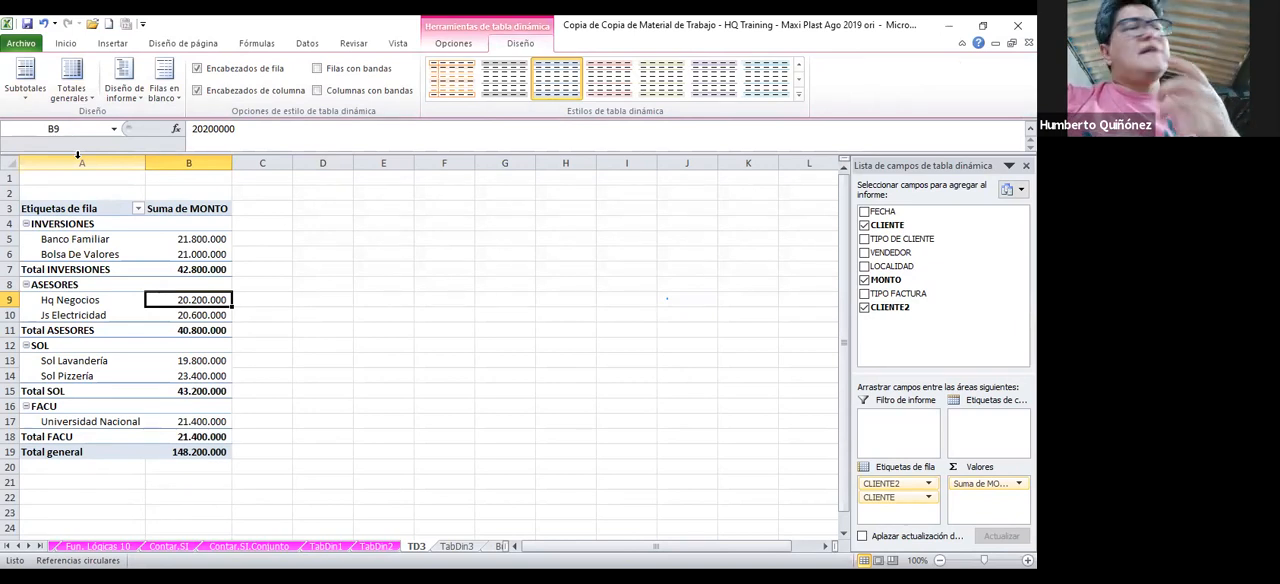
Show all subtotals at the top of each group and remove the CLIENTE field from the TD3 pivot table
click(35, 101)
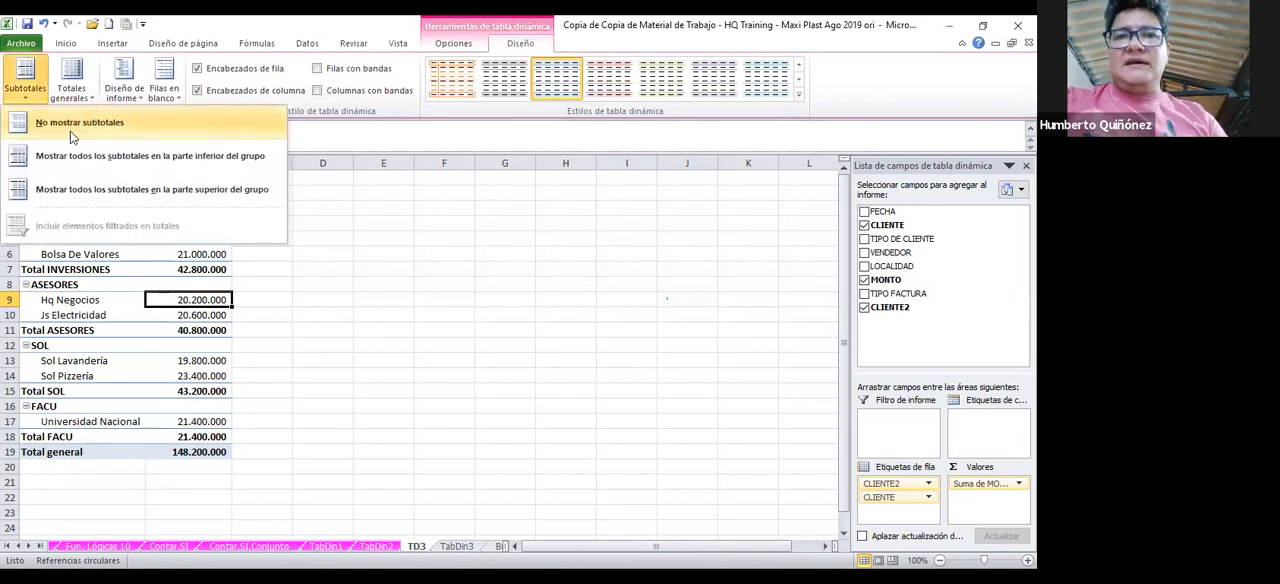
click(78, 189)
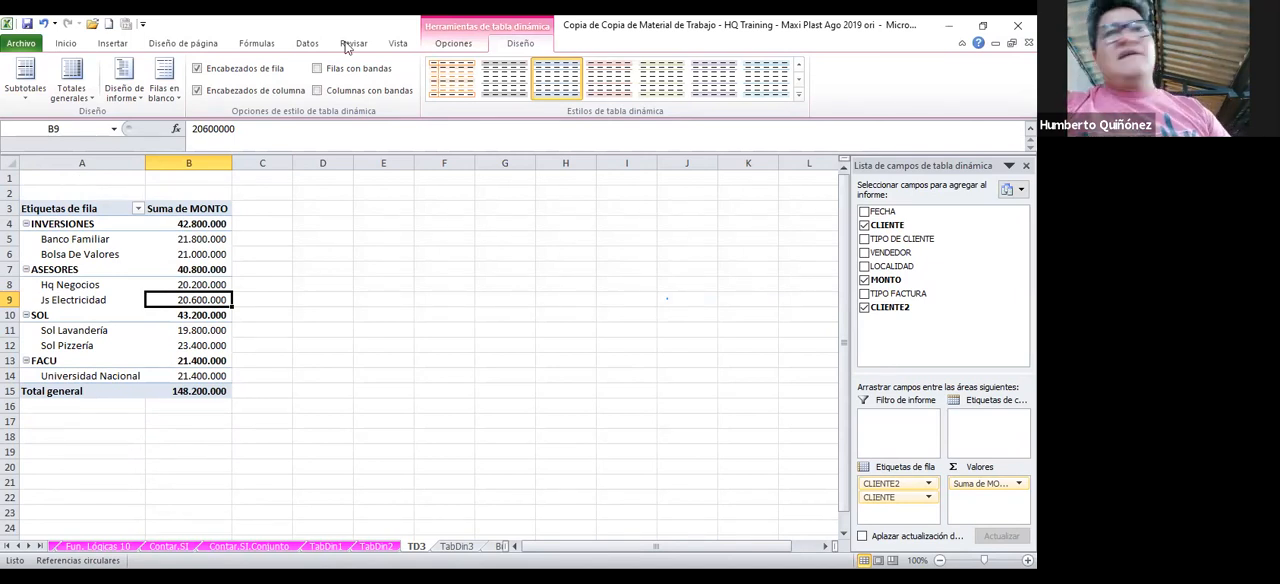
click(865, 226)
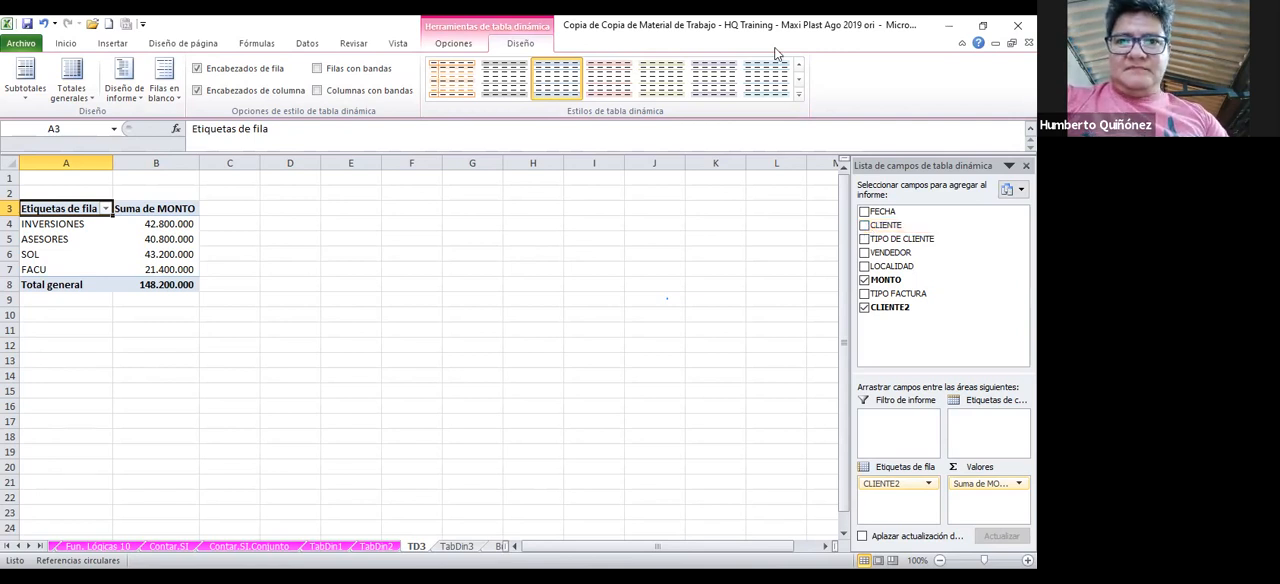
Insert a basic 2D pie chart from the TD3 pivot table
click(112, 44)
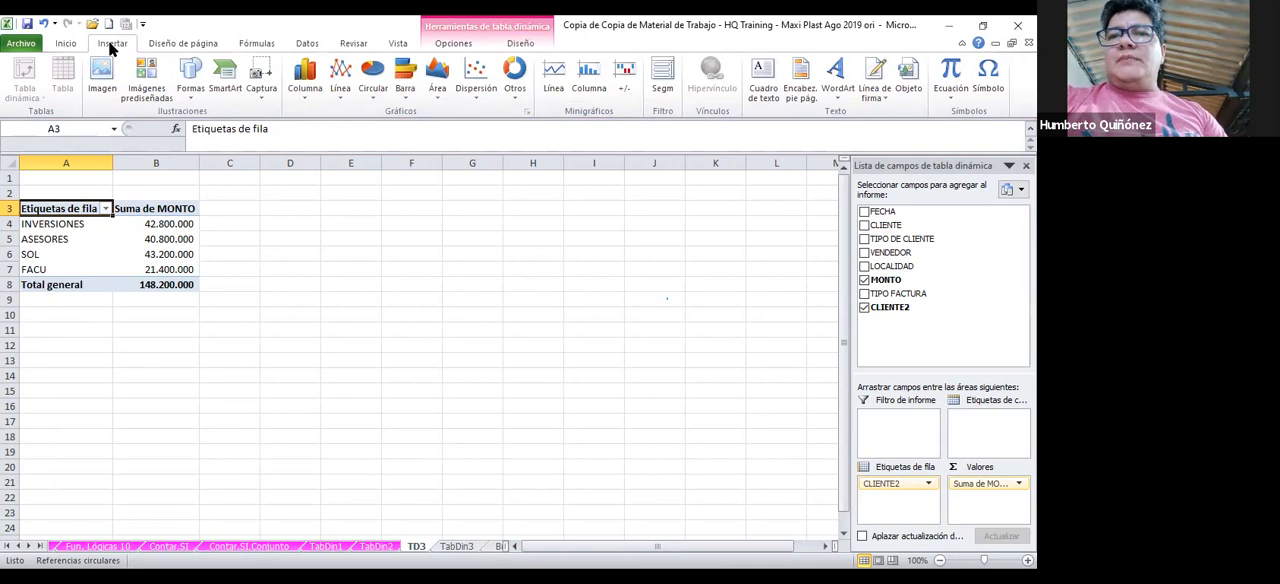
click(370, 88)
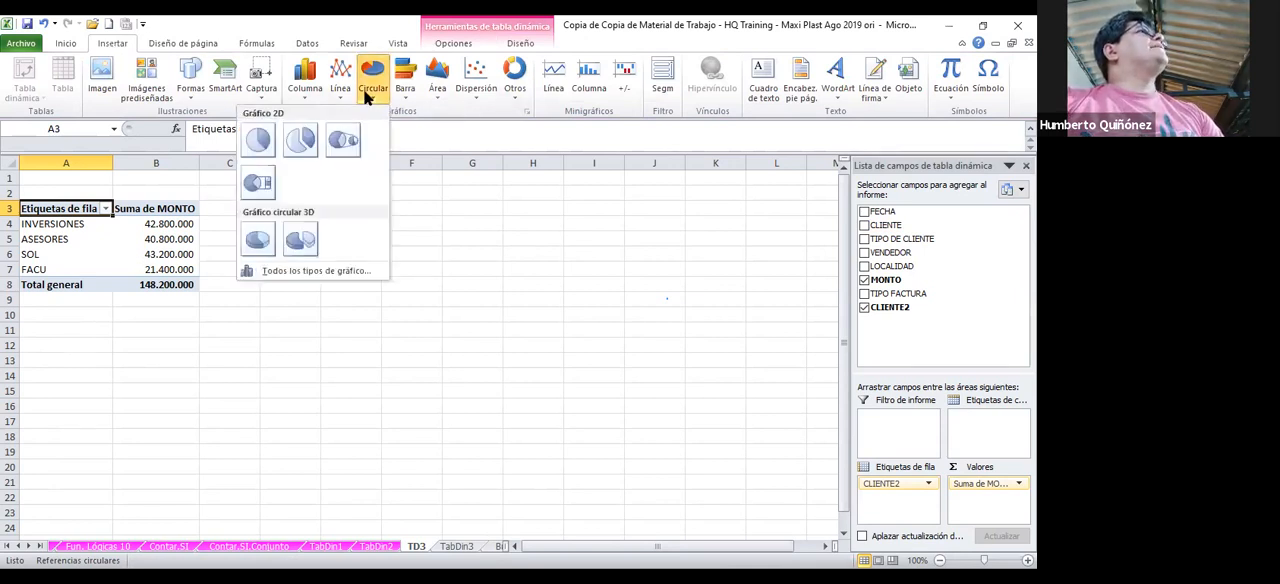
click(265, 148)
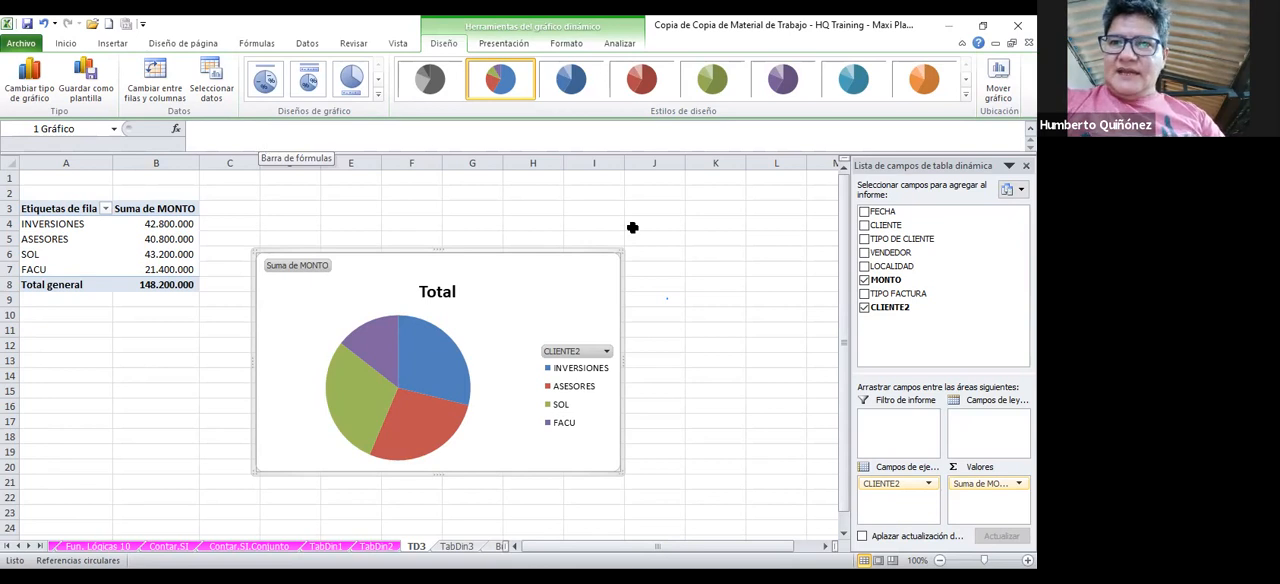
Filter CLIENTE2 in the pie chart to exclude INVERSIONES and ASESORES, keeping only SOL and FACU
click(603, 352)
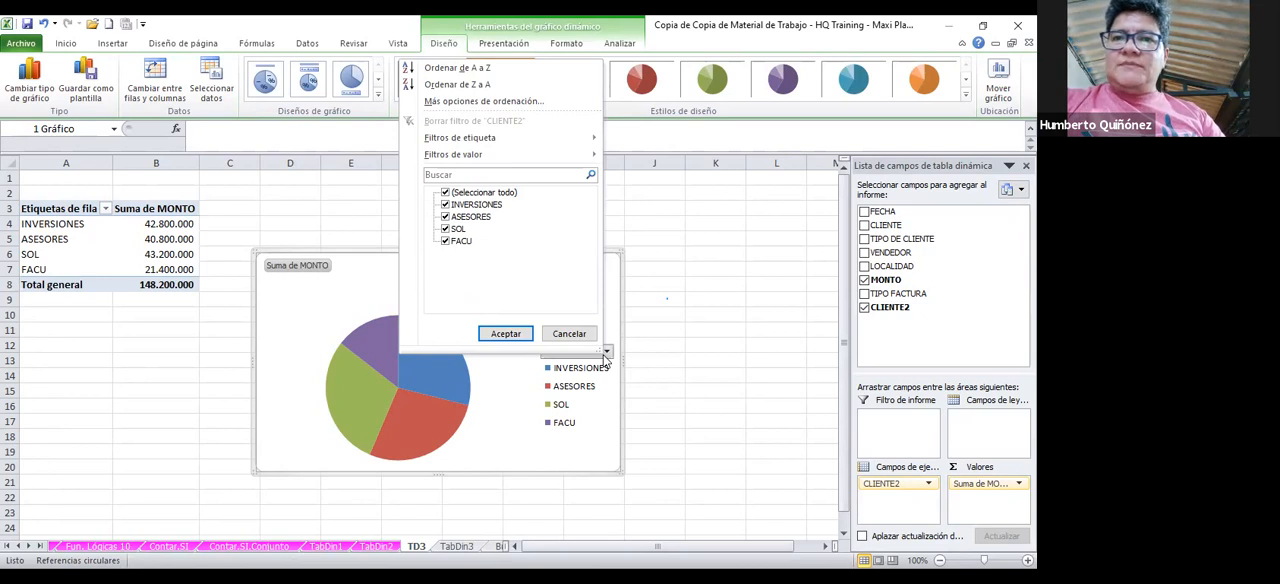
click(446, 204)
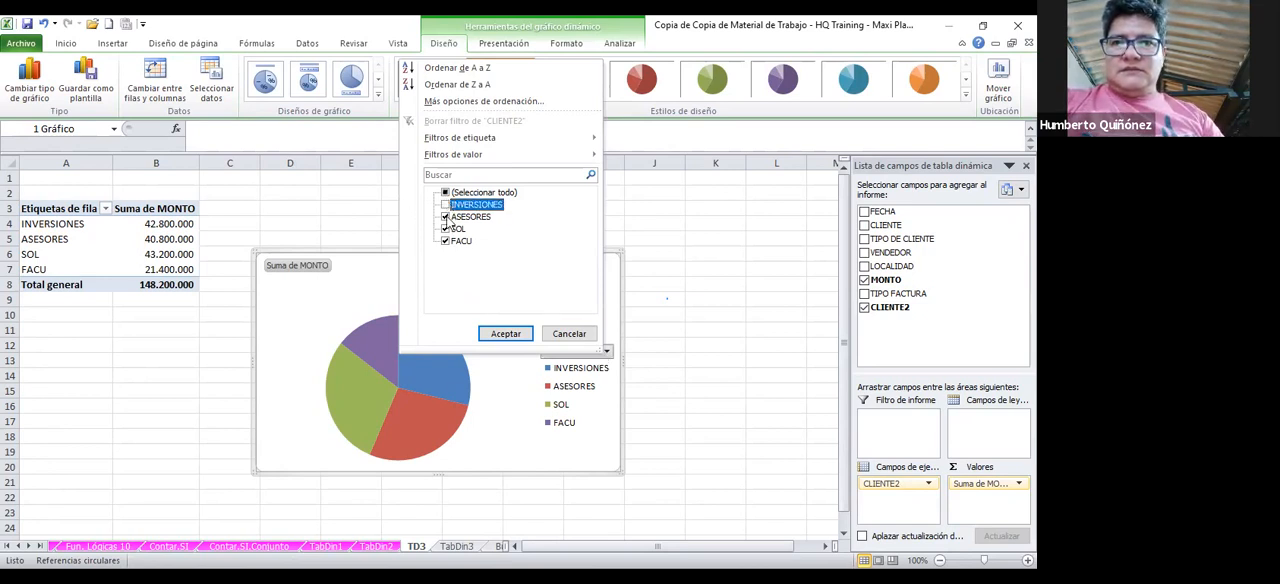
click(446, 216)
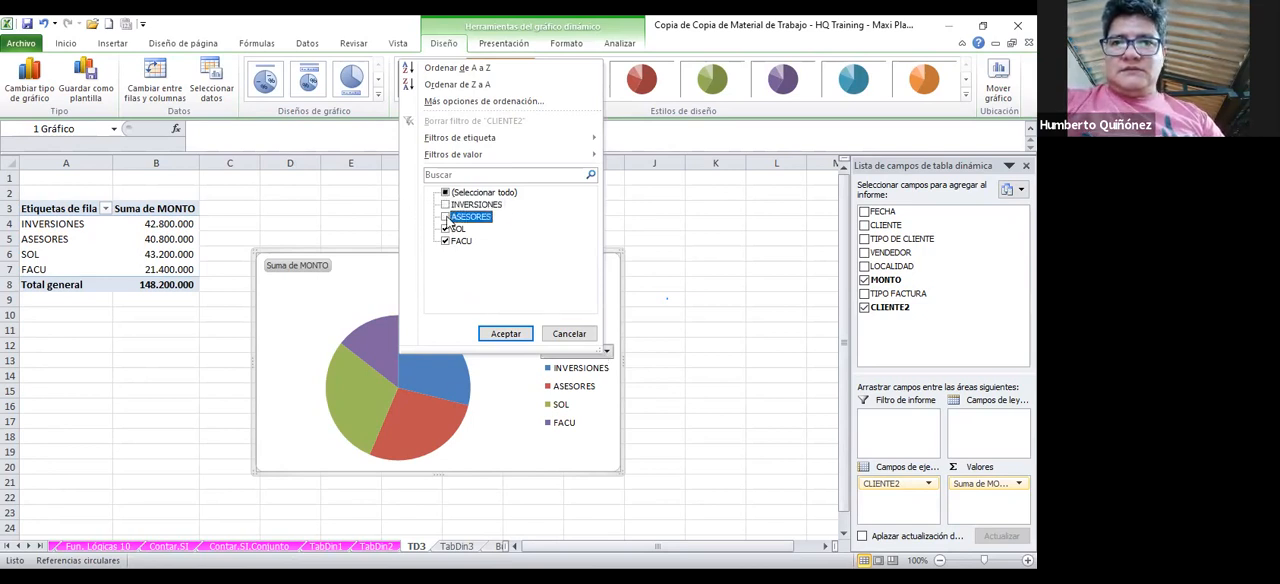
click(507, 333)
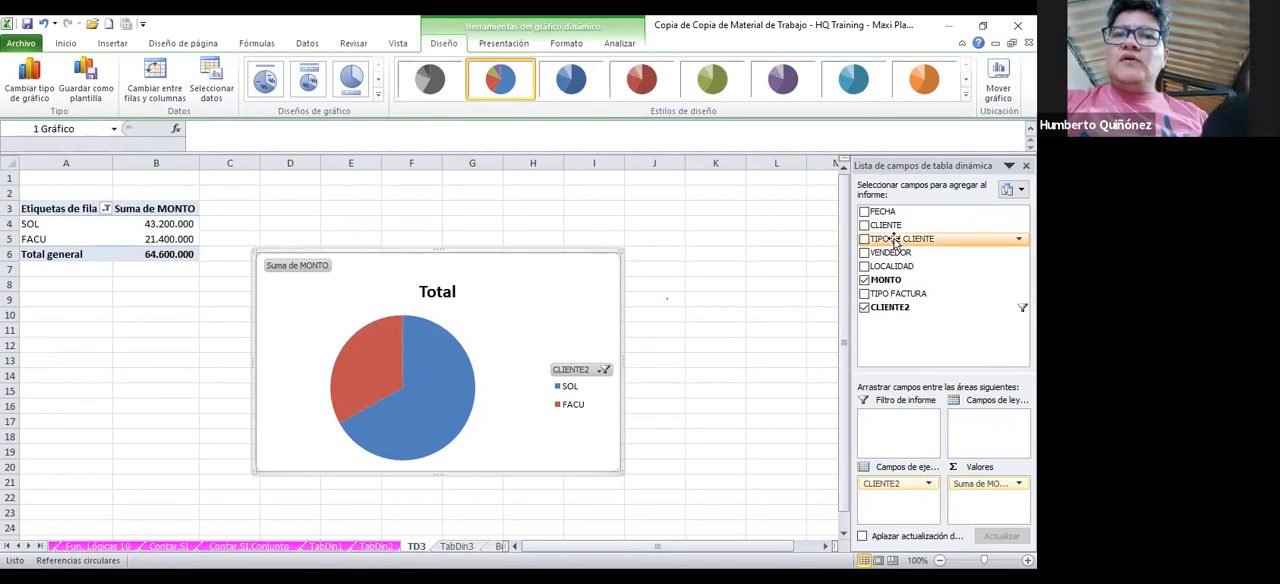
click(604, 369)
click(462, 229)
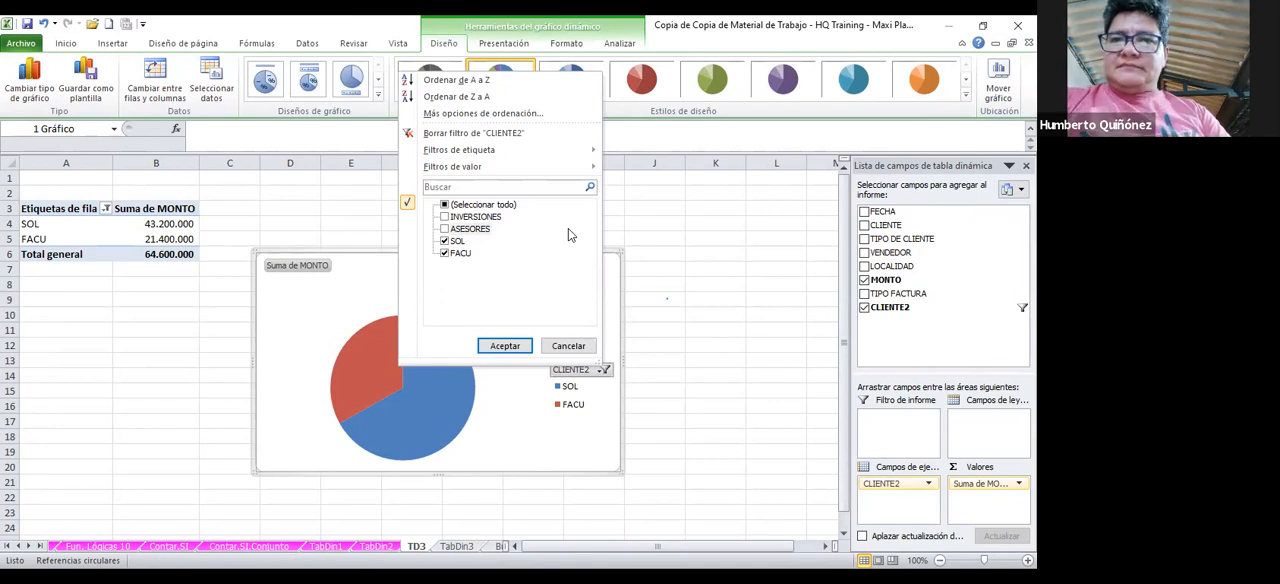
click(585, 347)
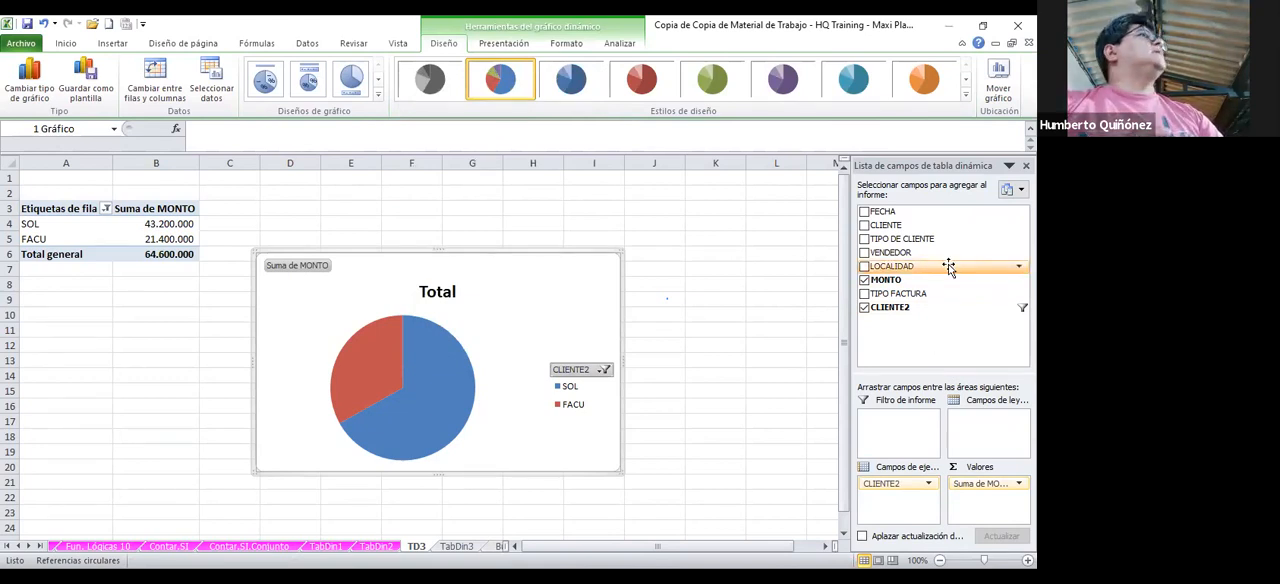
Include ASESORES again through the row label filter of the pivot table
click(105, 208)
click(106, 208)
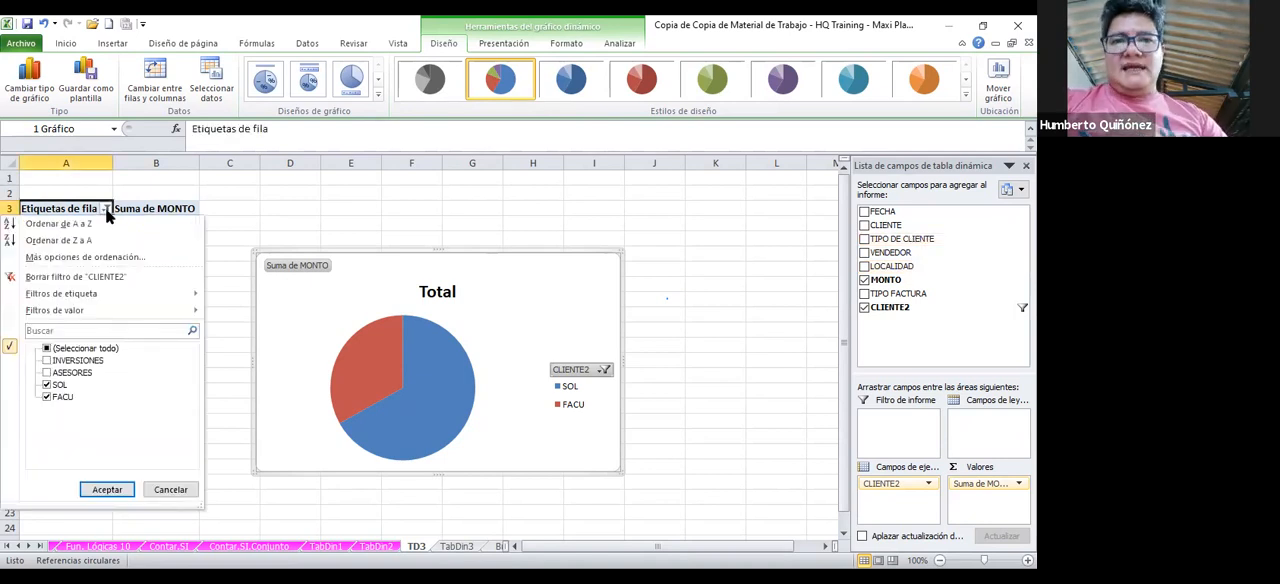
click(46, 373)
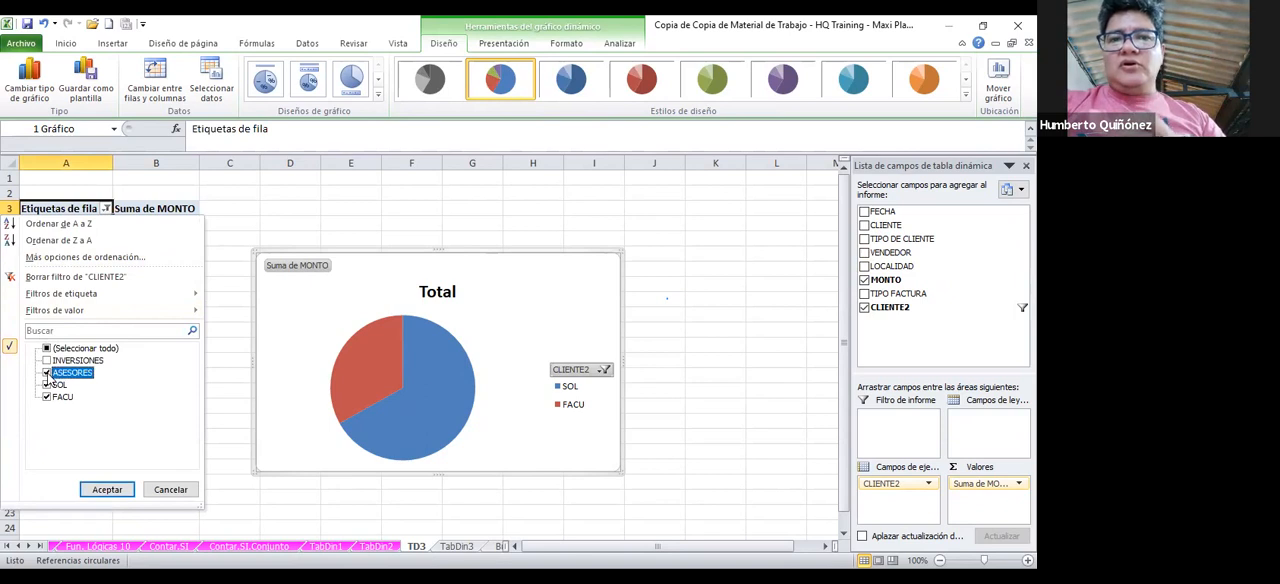
click(107, 489)
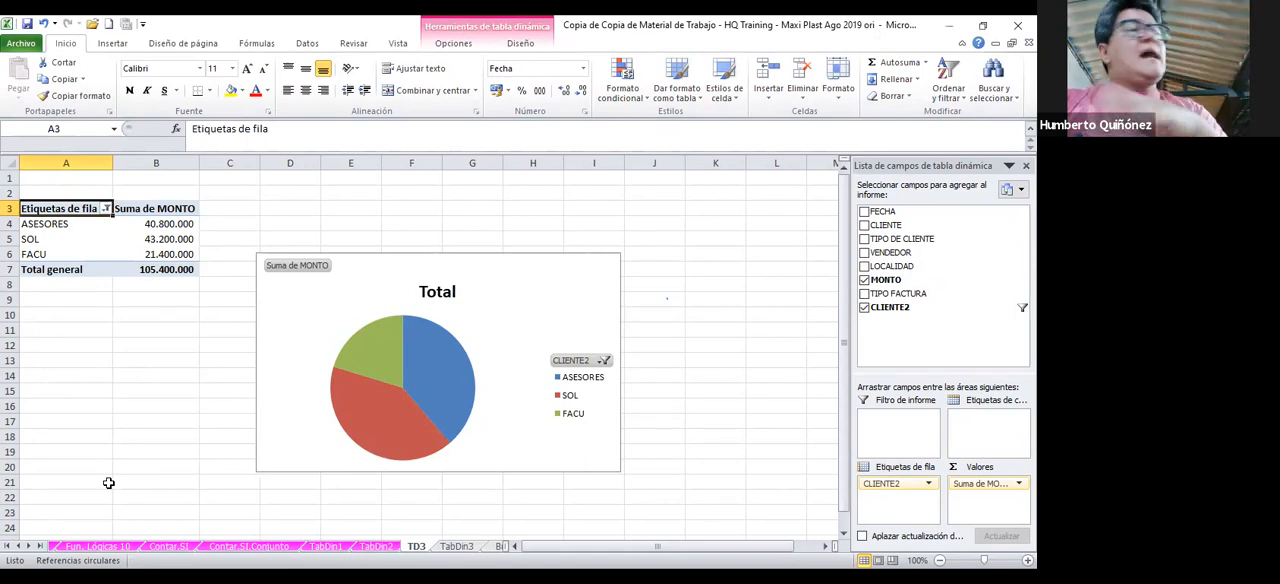
Add data labels to the pie chart with the Ajuste perfecto position
click(298, 336)
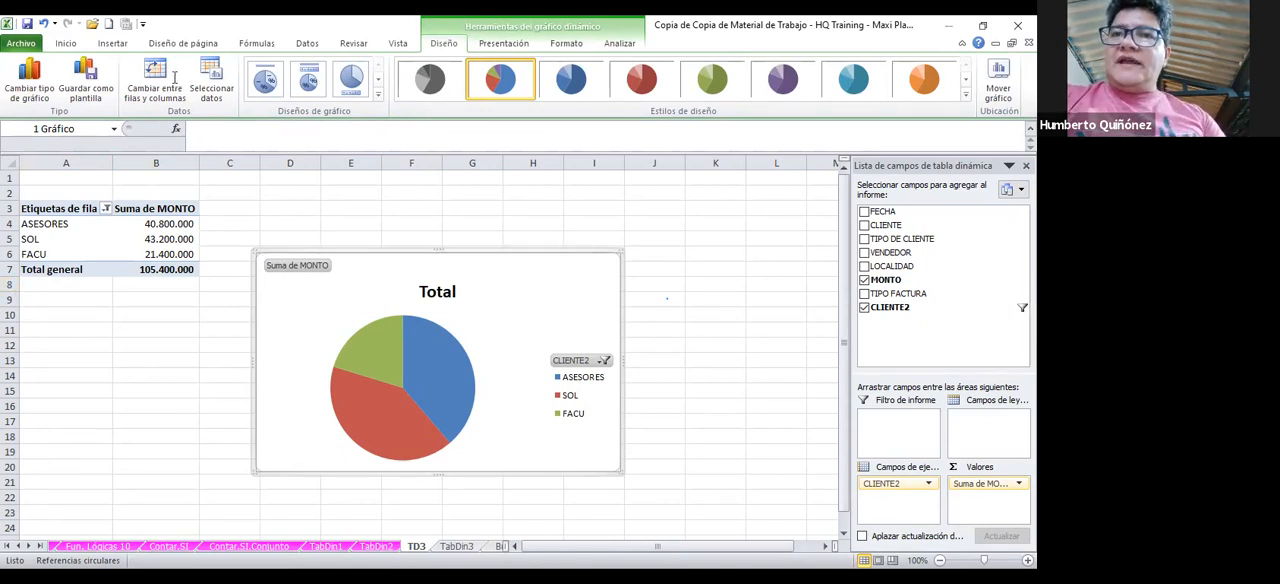
click(510, 46)
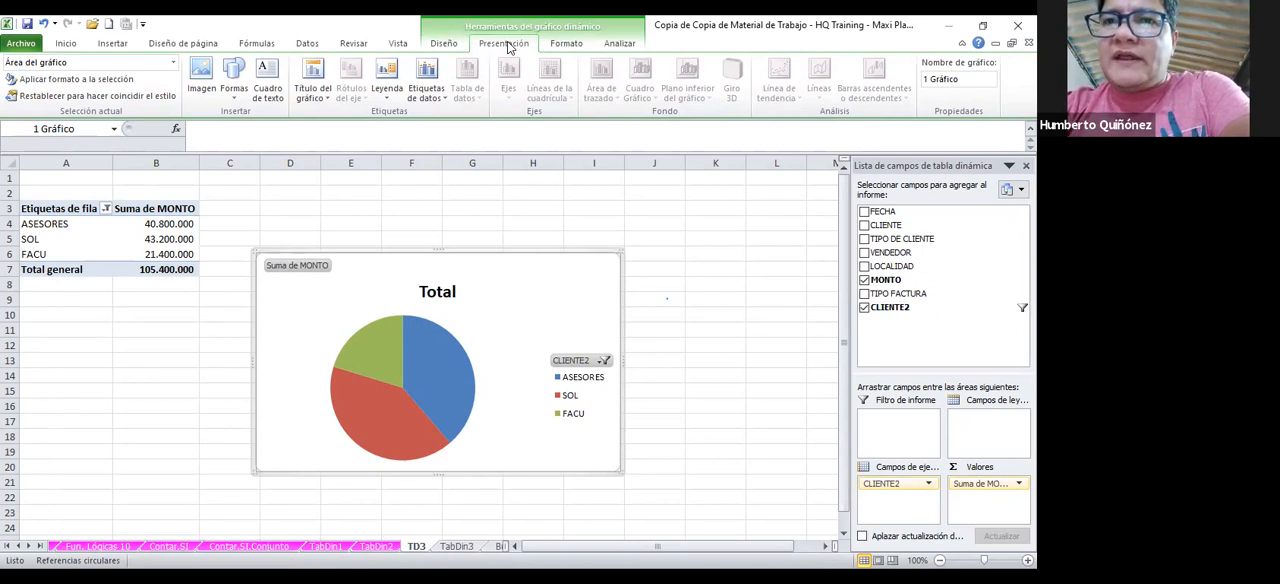
click(428, 90)
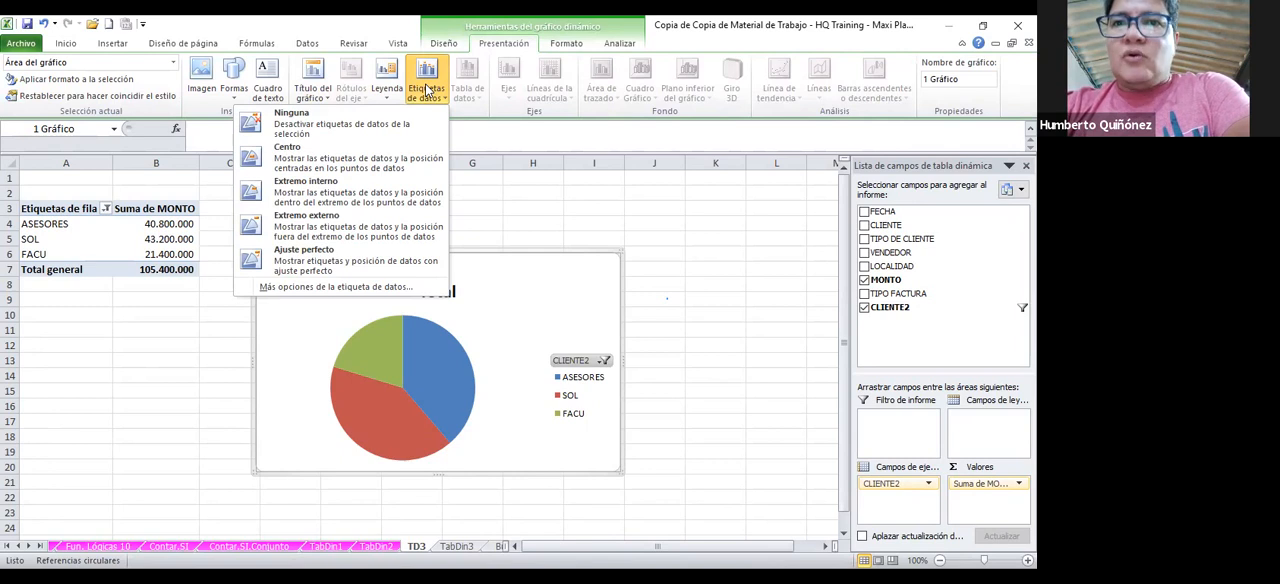
click(345, 257)
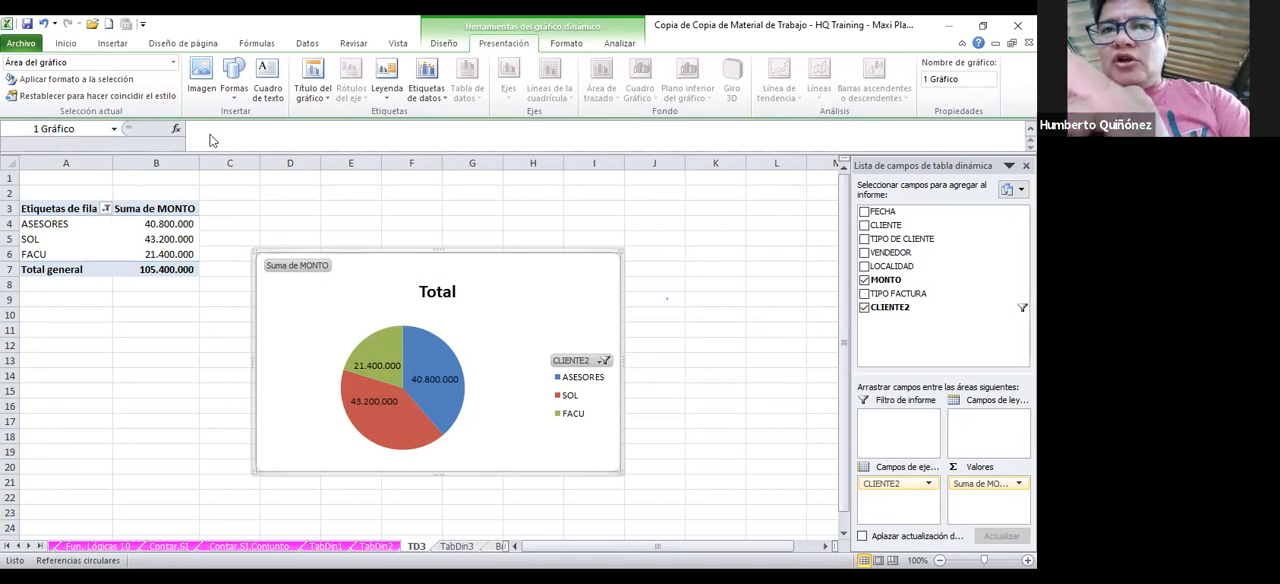
Include the percentage alongside the value in the pie chart's data labels
click(427, 98)
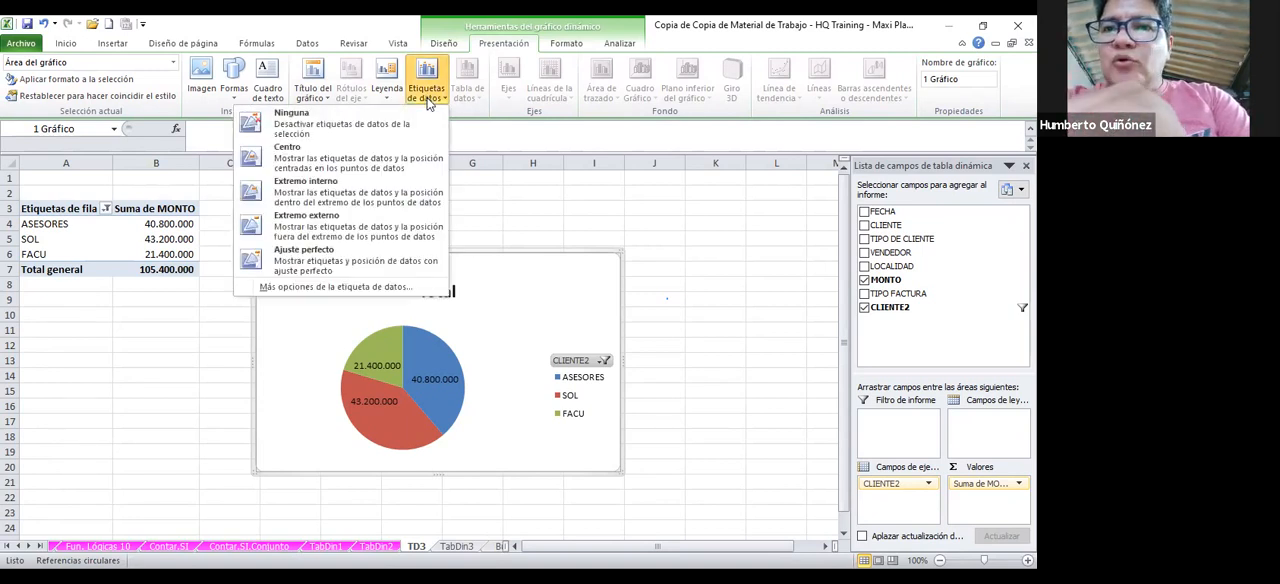
click(351, 289)
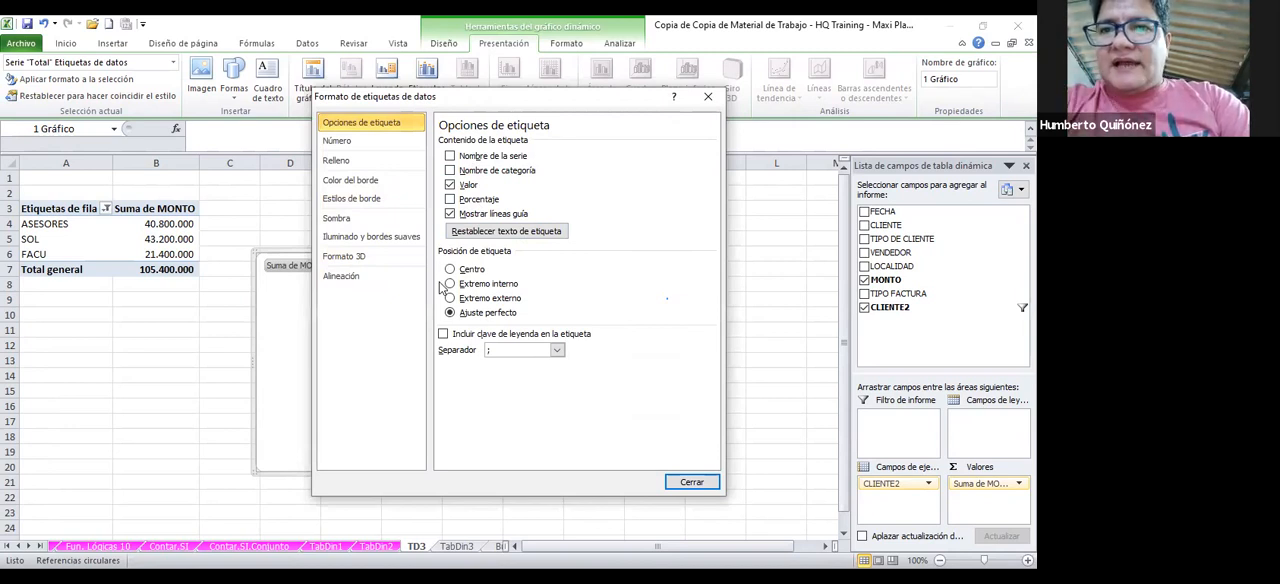
click(481, 204)
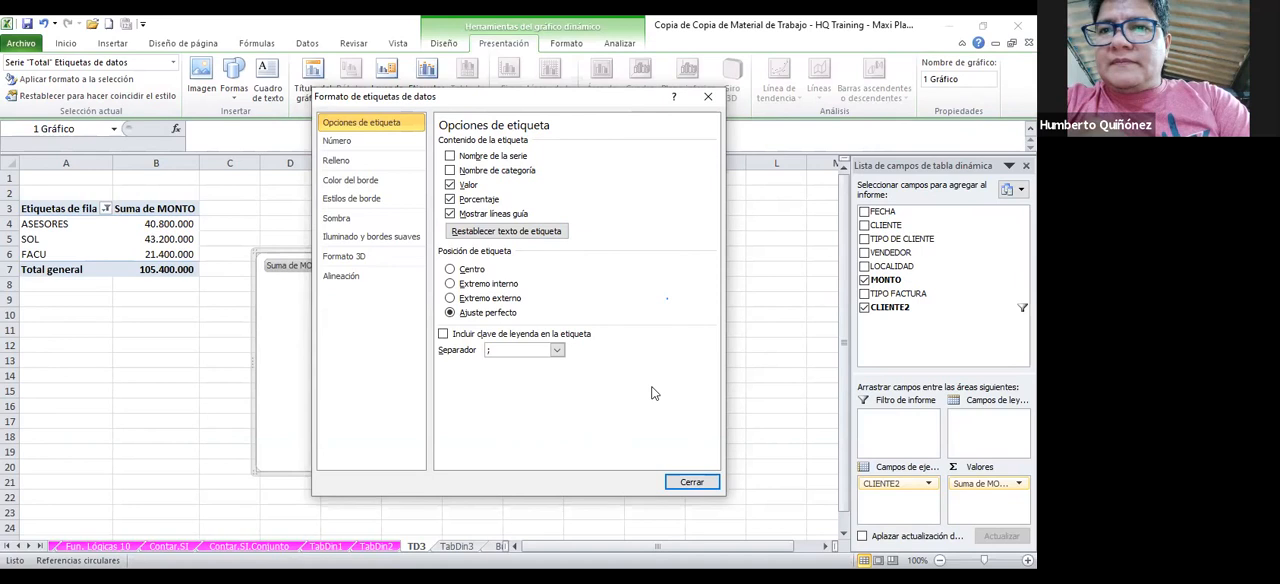
click(676, 482)
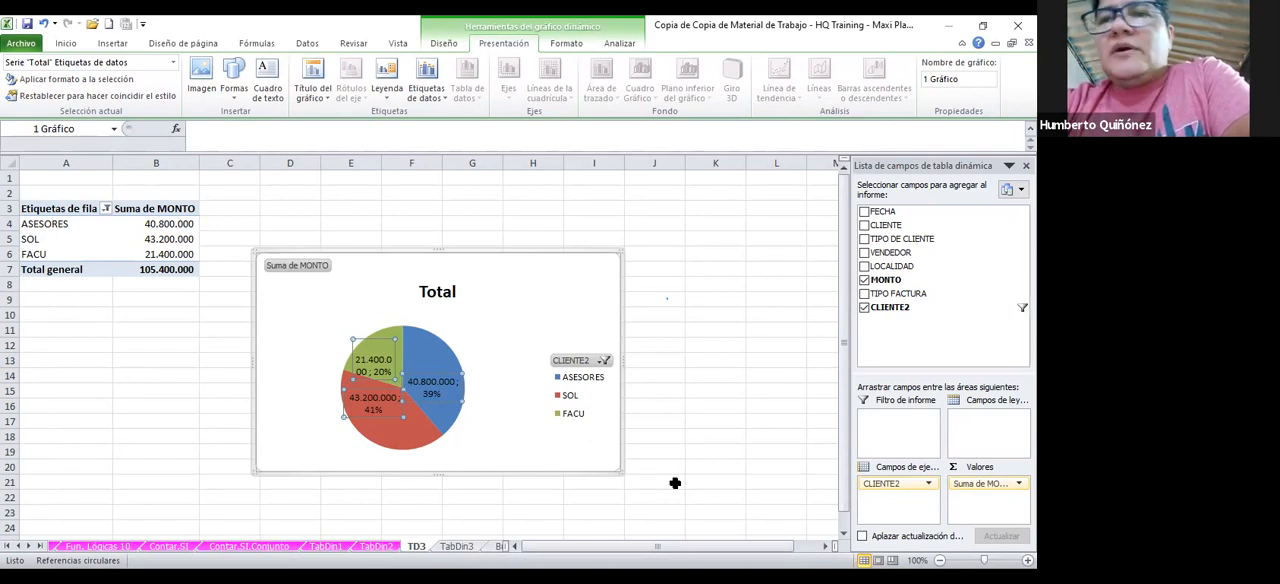
Exclude SOL from the pie chart through its CLIENTE2 filter, keeping ASESORES and FACU
click(602, 359)
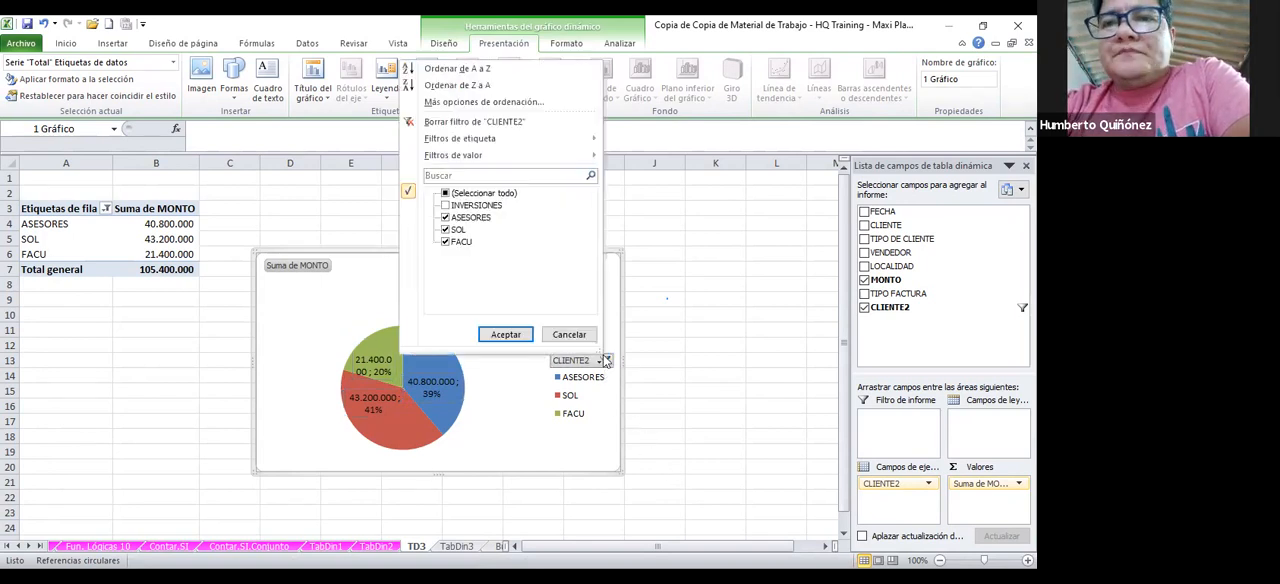
click(461, 230)
click(446, 231)
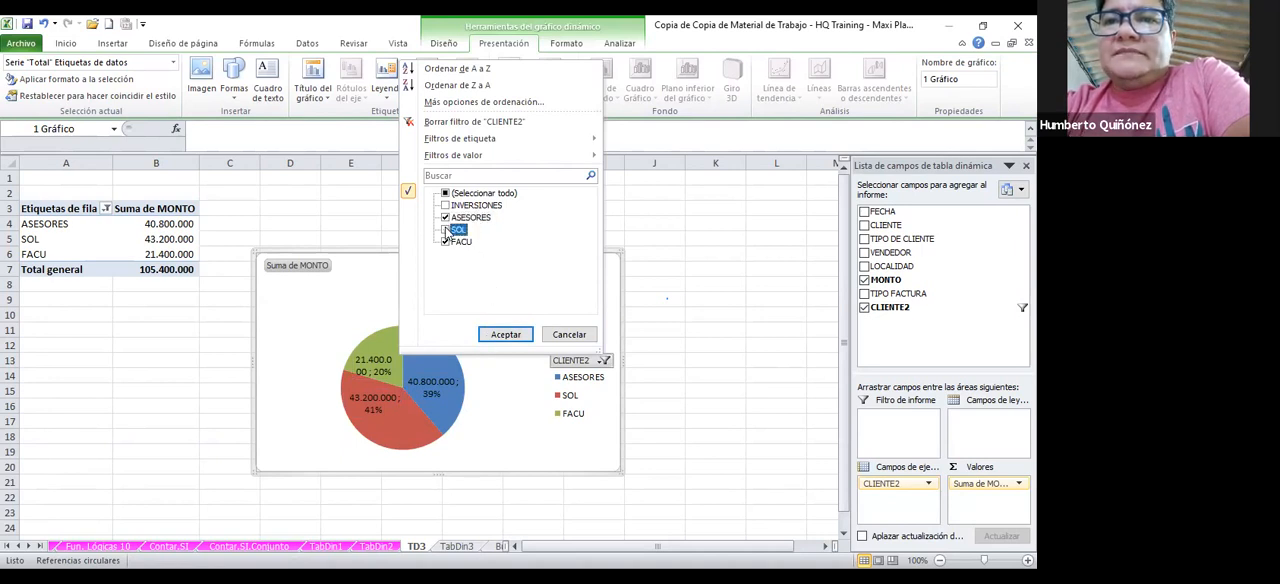
click(505, 334)
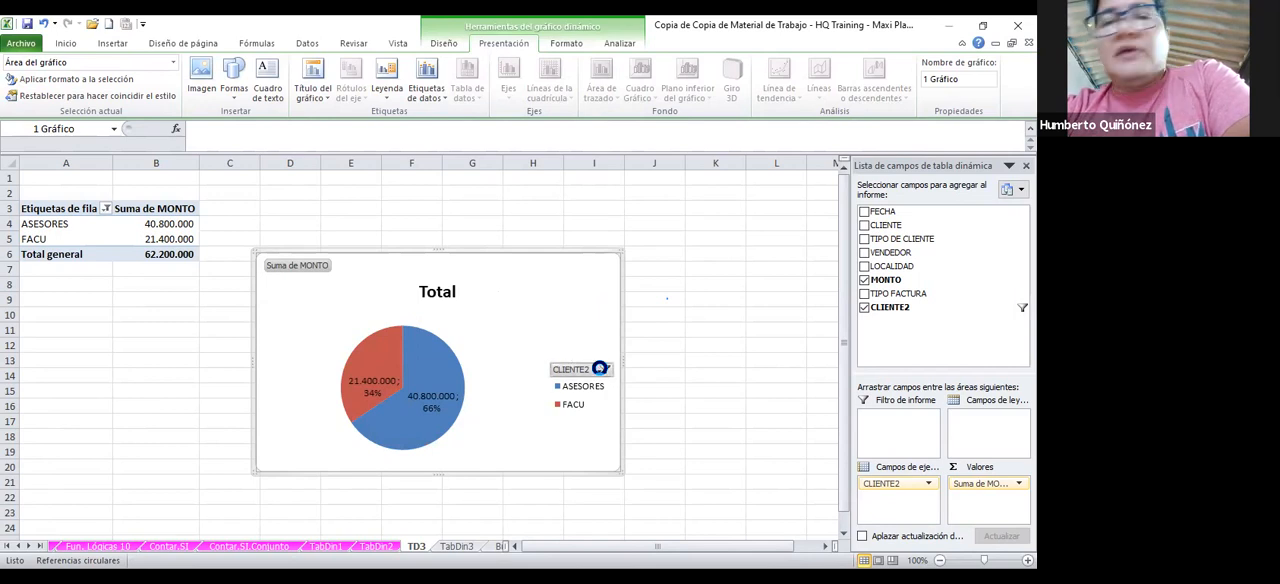
Include INVERSIONES and SOL again in the chart's CLIENTE2 filter so all four groups are selected
click(605, 370)
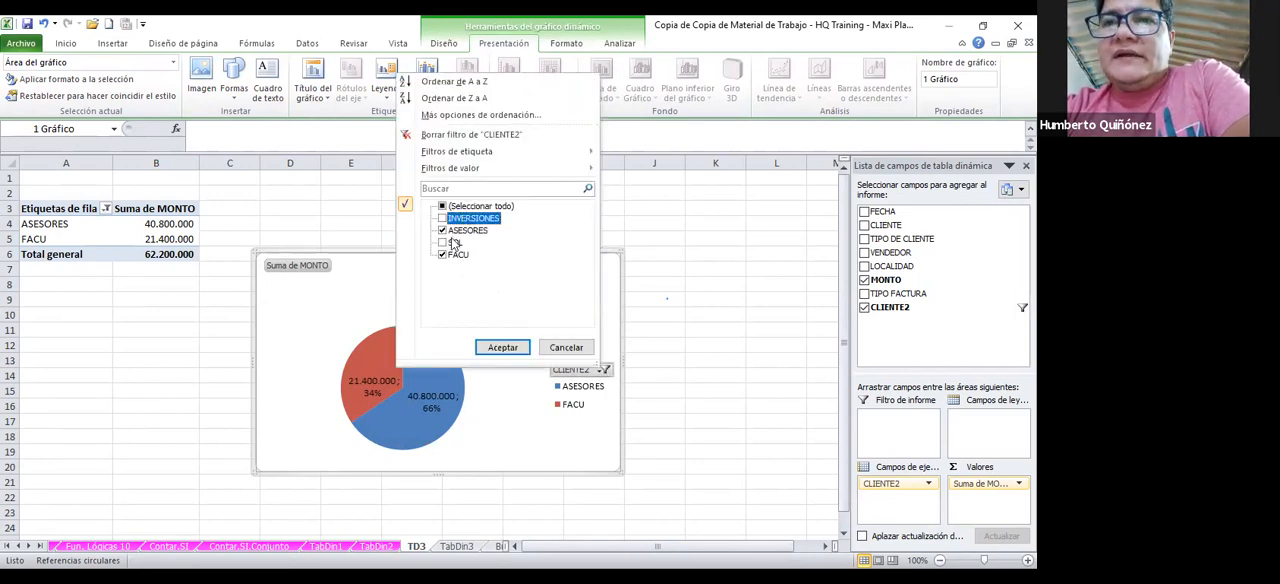
click(443, 242)
click(443, 218)
click(500, 348)
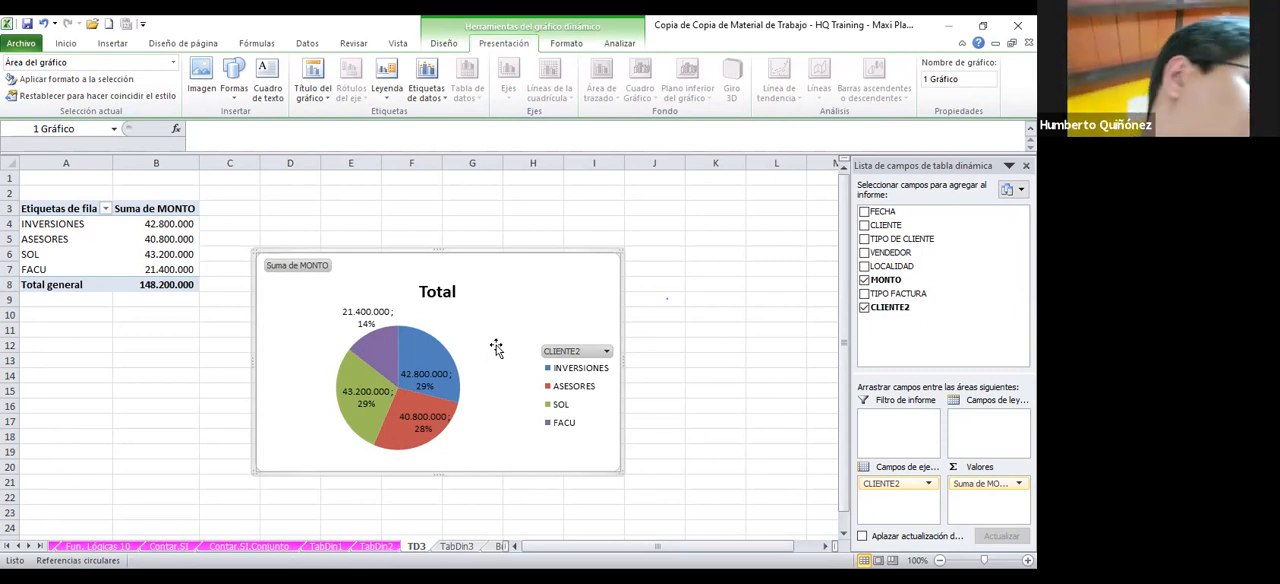
Review the exercise instructions on the TabDin3 sheet and return to the TD3 sheet
click(455, 546)
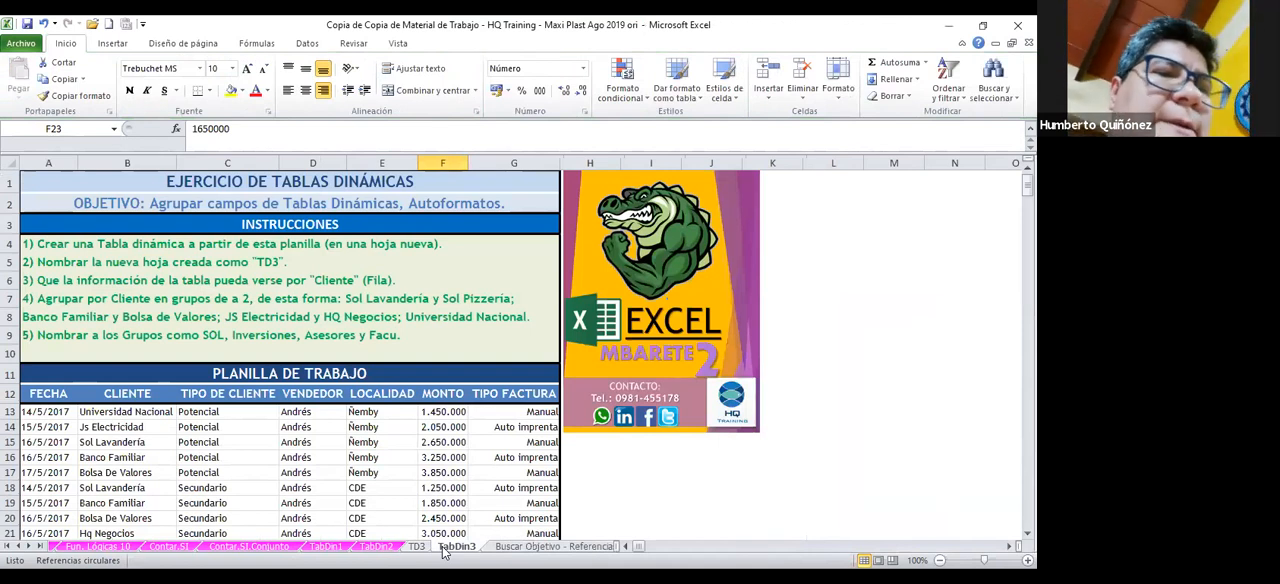
click(416, 546)
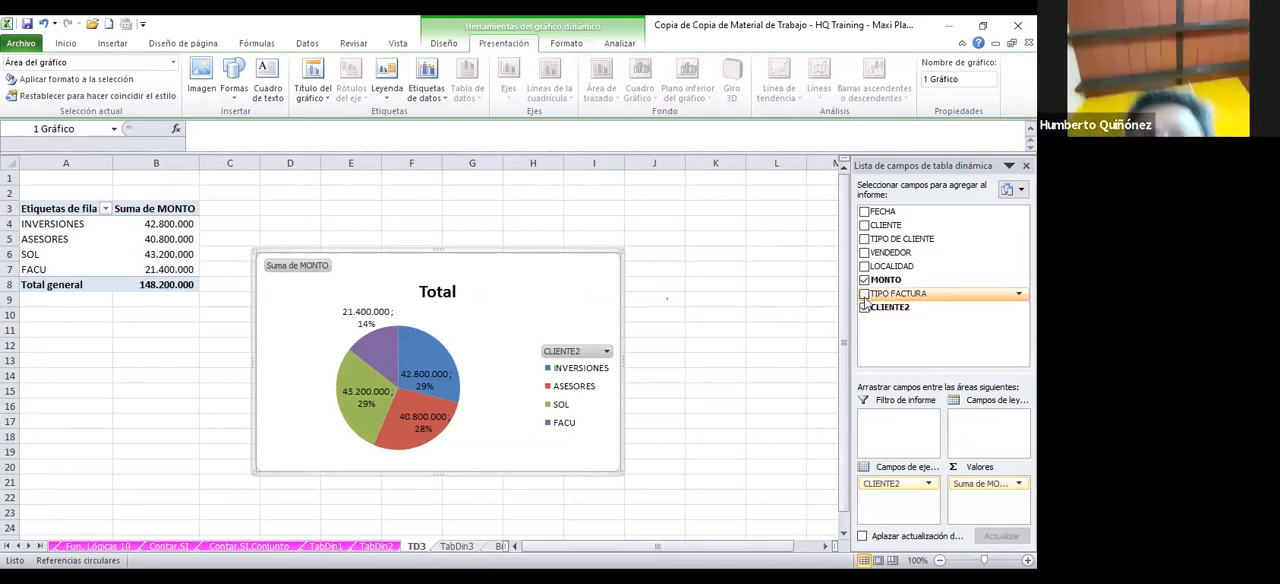
Add the CLIENTE field back to the TD3 pivot table
click(865, 226)
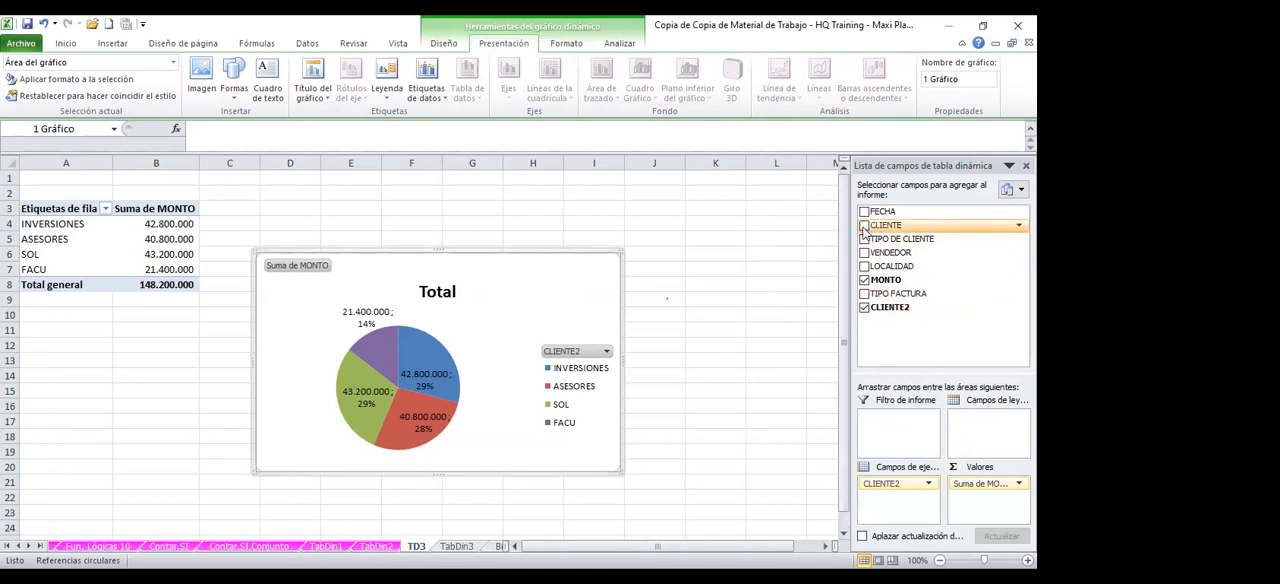
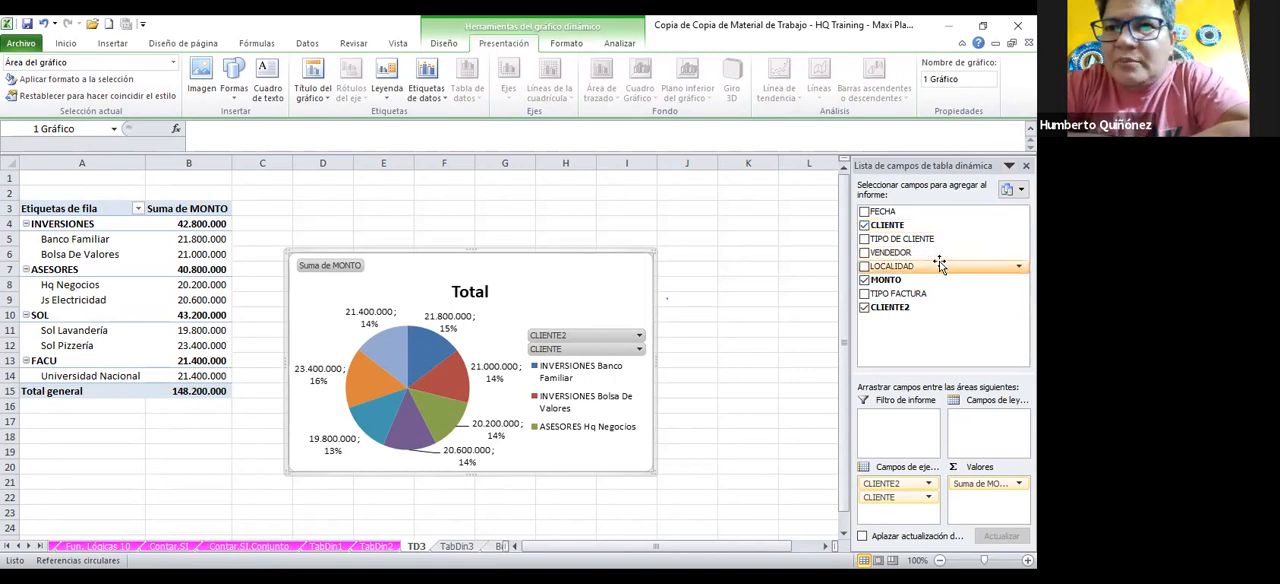
Insert a 2D line chart with markers based on the TD3 pivot table
click(114, 338)
click(163, 320)
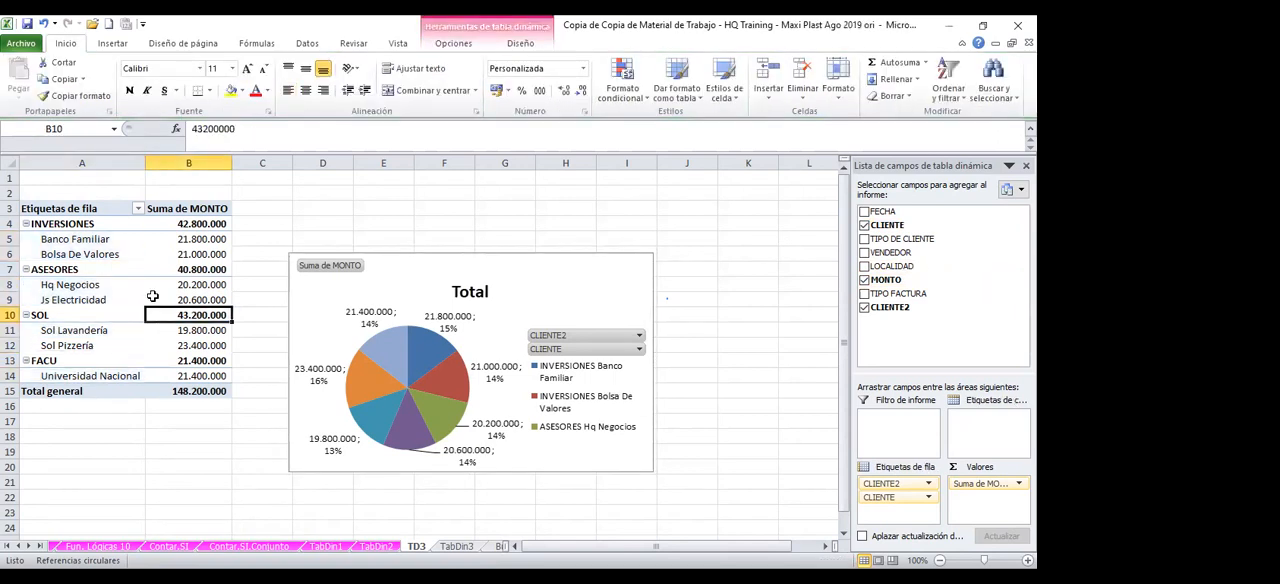
mouse_move(152, 297)
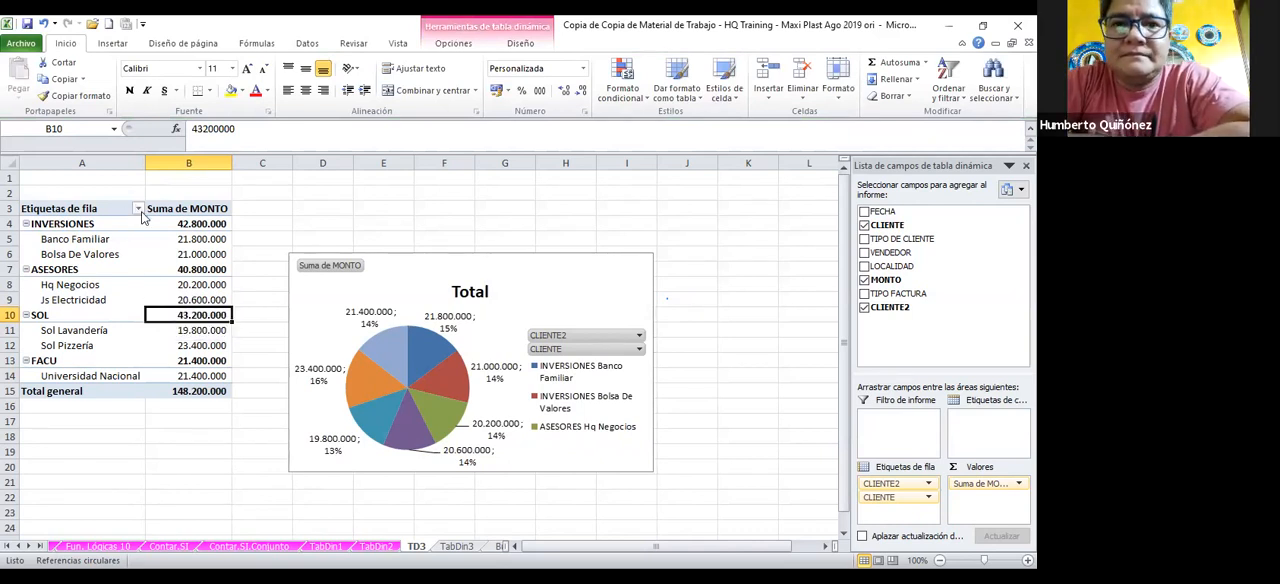
click(113, 43)
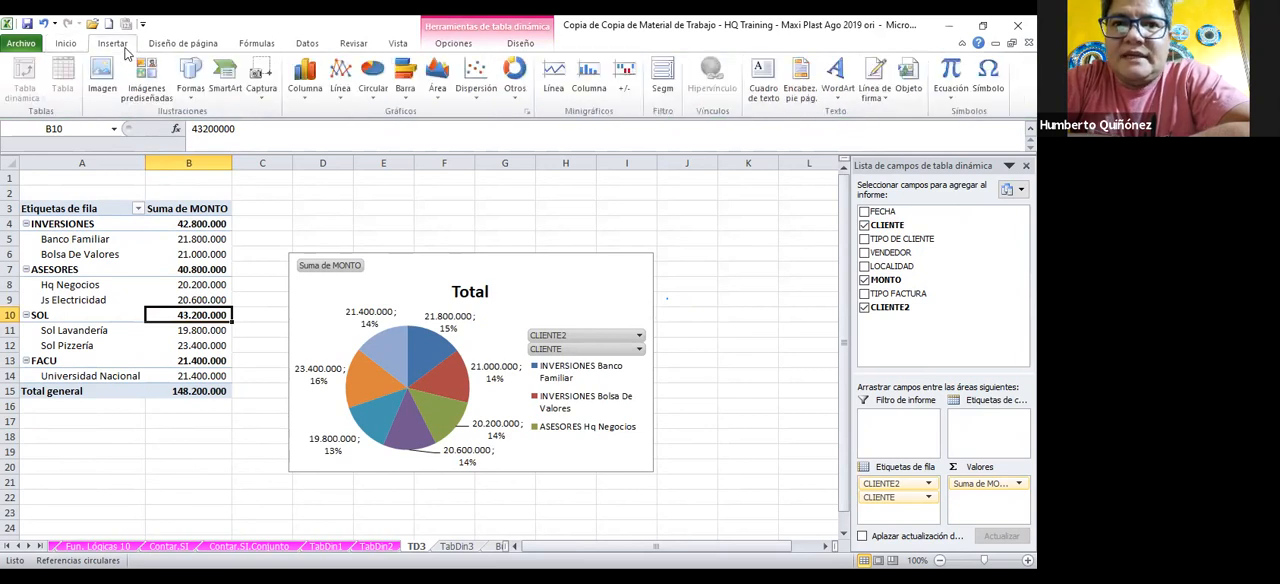
click(341, 80)
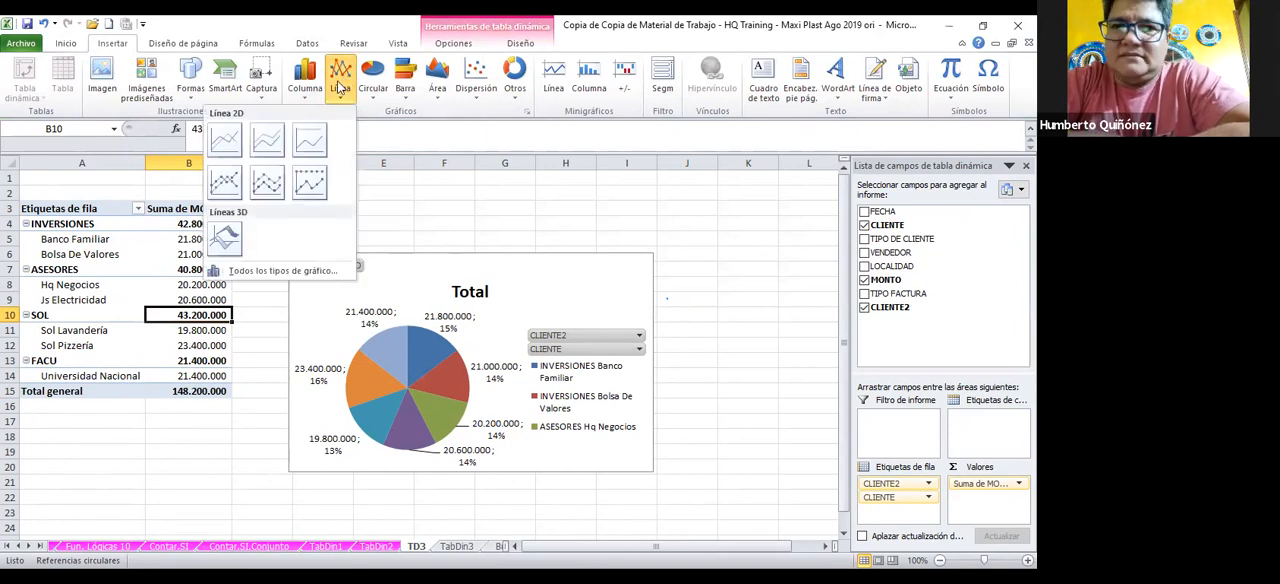
click(235, 179)
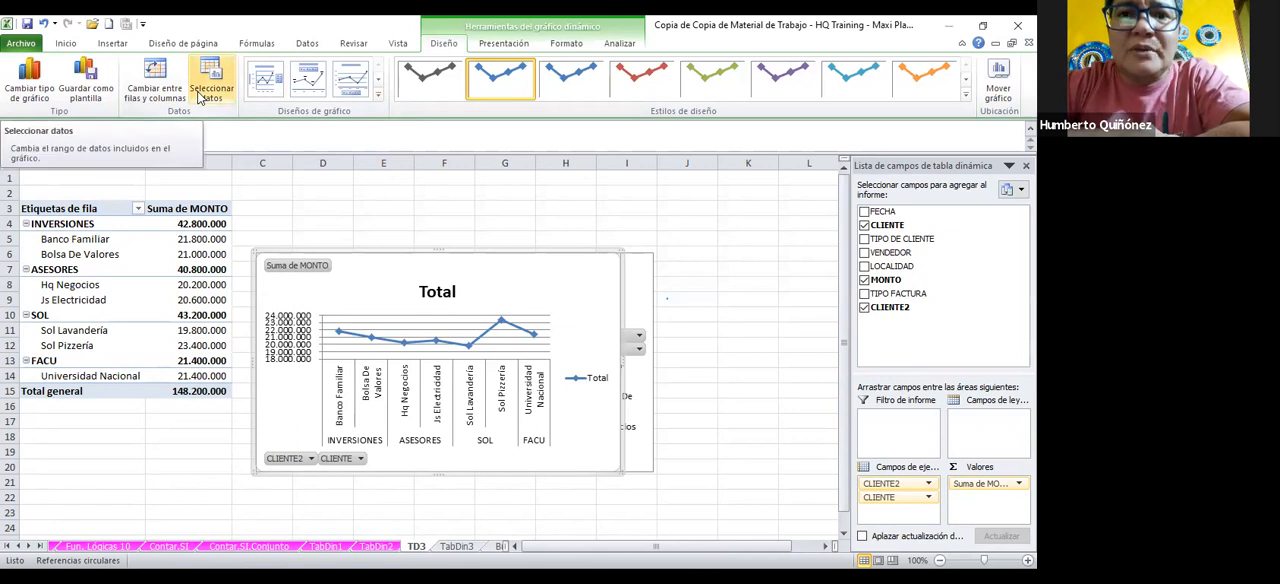
Change the new line chart to the clustered cylinder type (Cilindro agrupado)
click(35, 93)
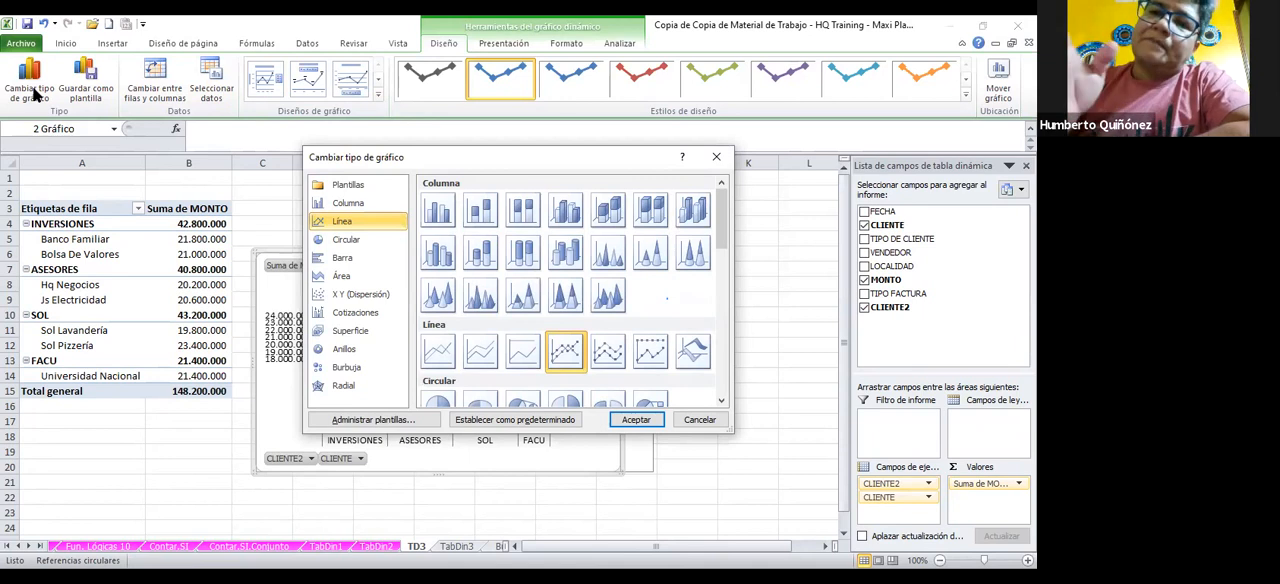
click(445, 258)
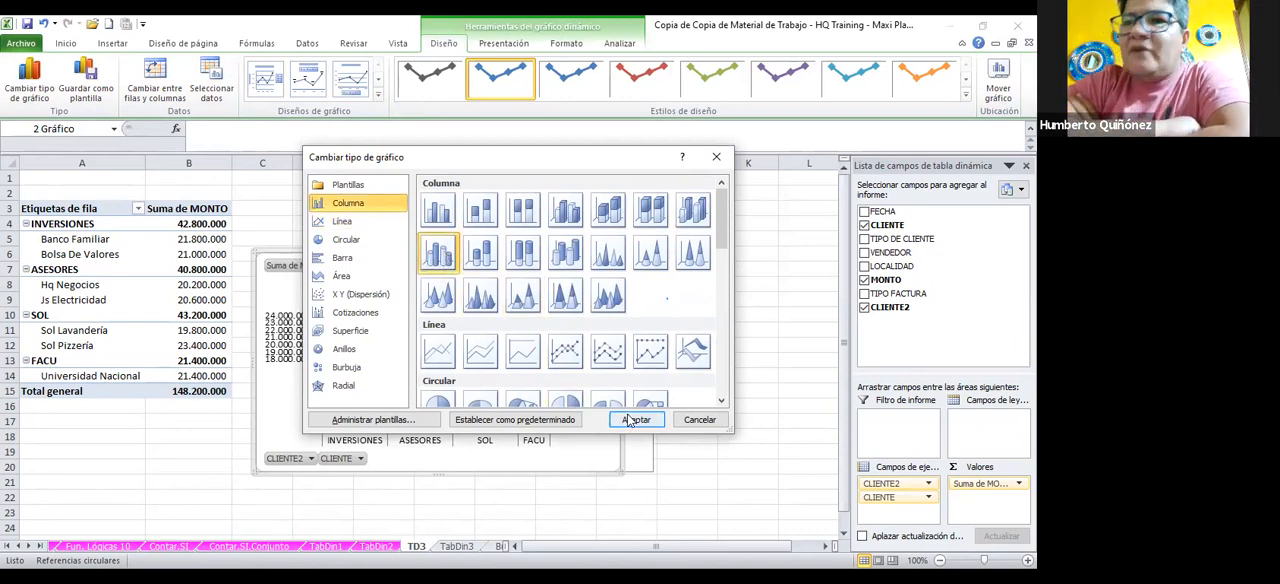
click(632, 420)
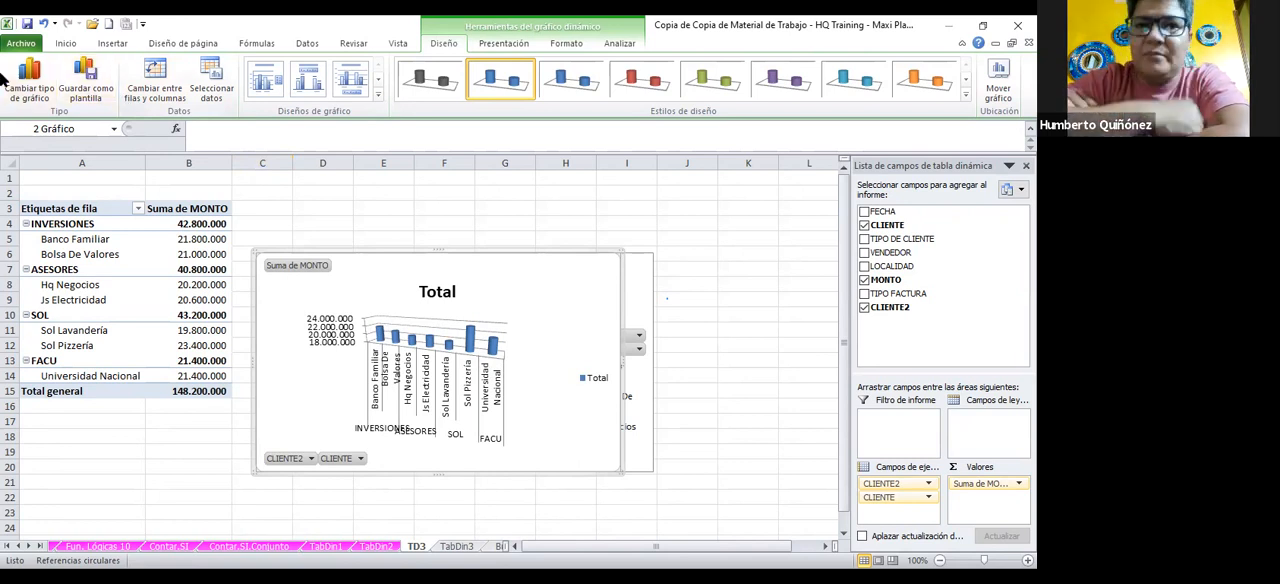
Change the cylinder chart to a 2D clustered column chart
click(37, 93)
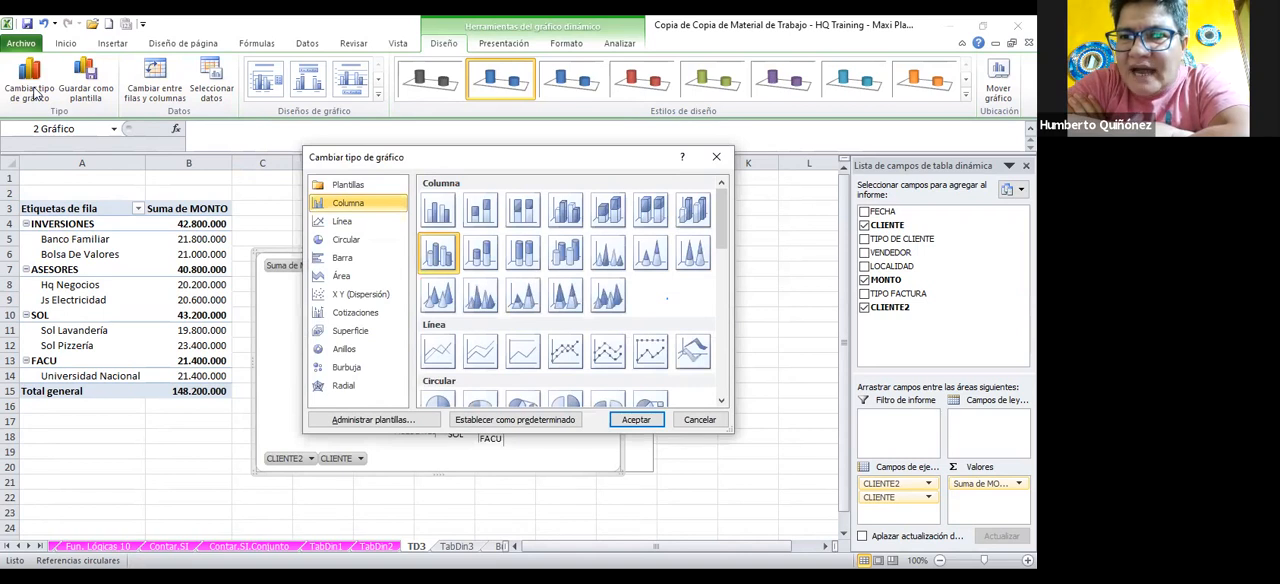
click(444, 214)
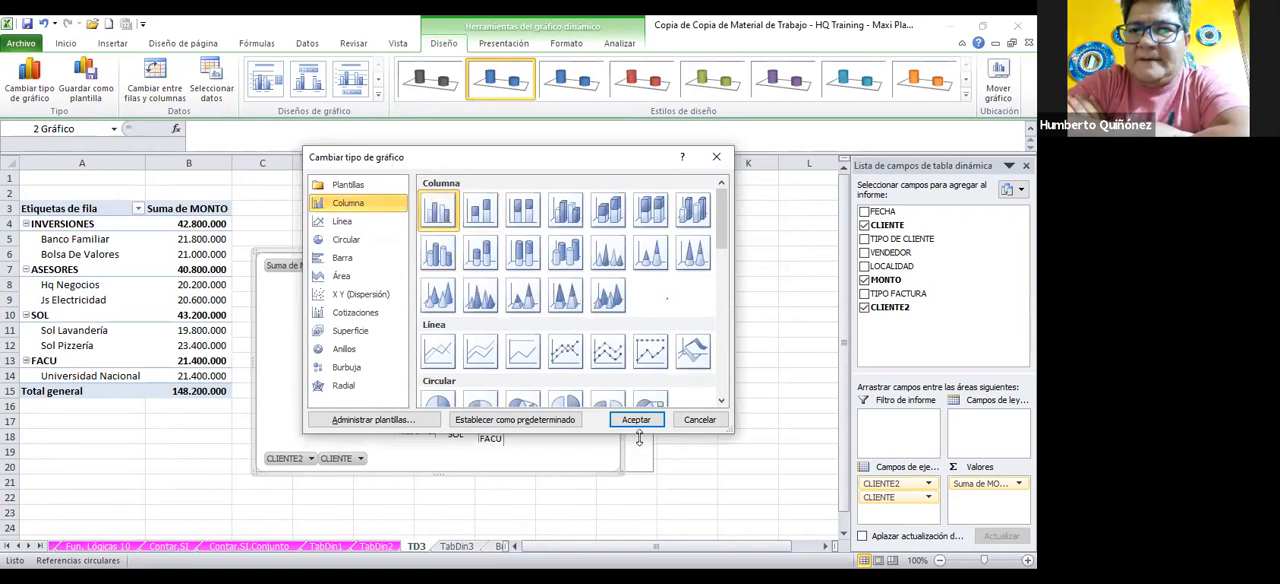
click(635, 420)
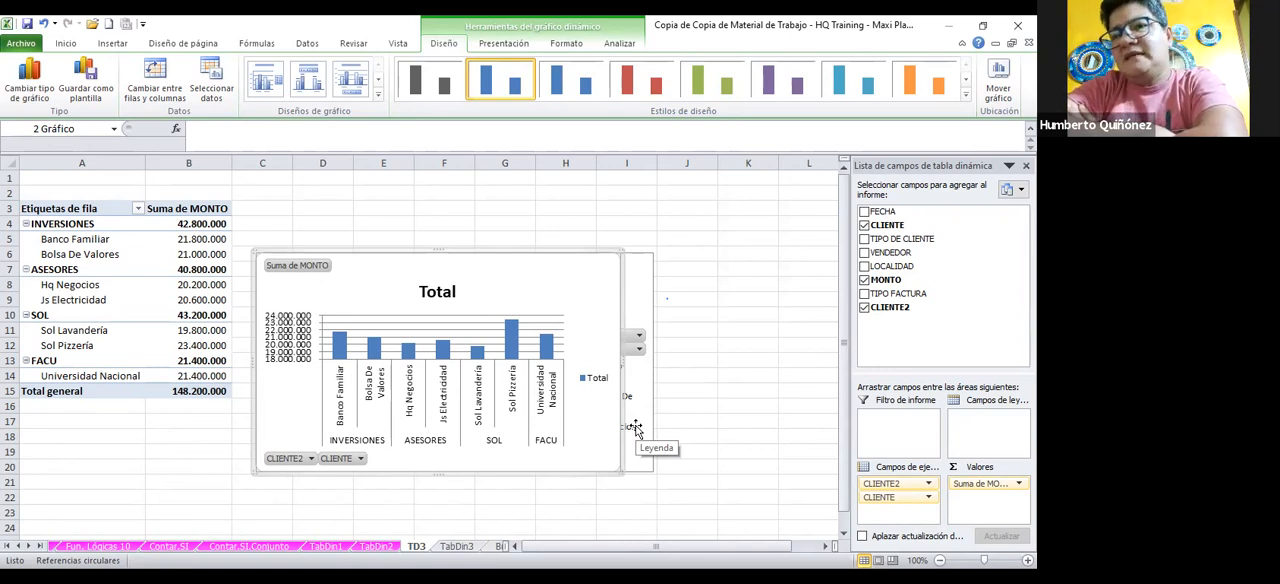
Delete the legend and the title from the column chart
click(599, 385)
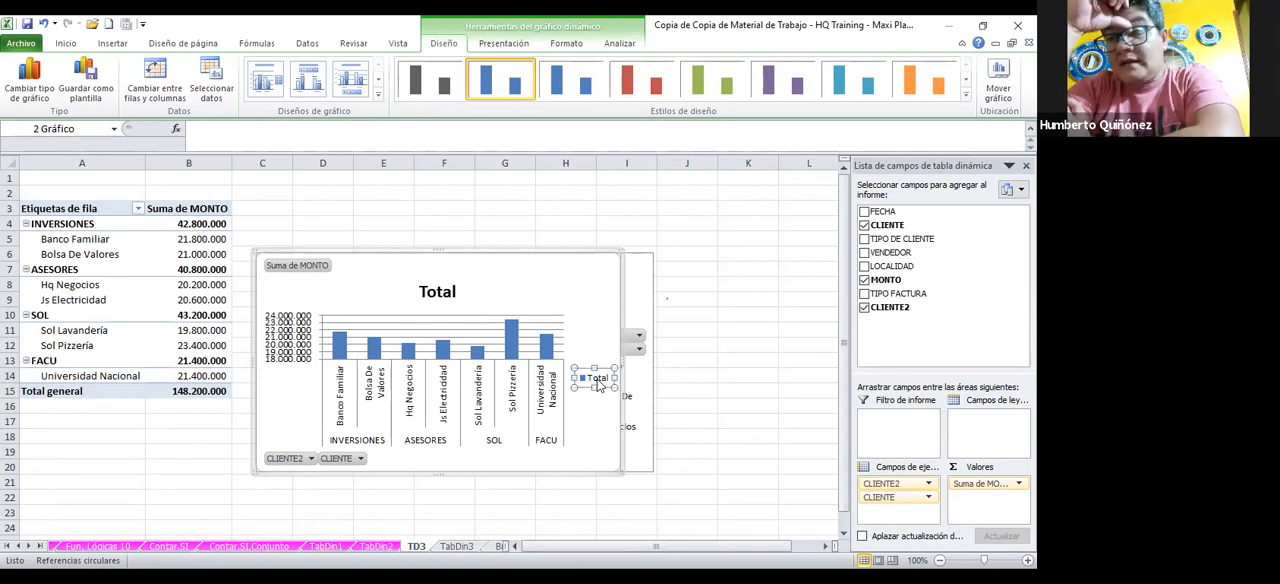
key(Delete)
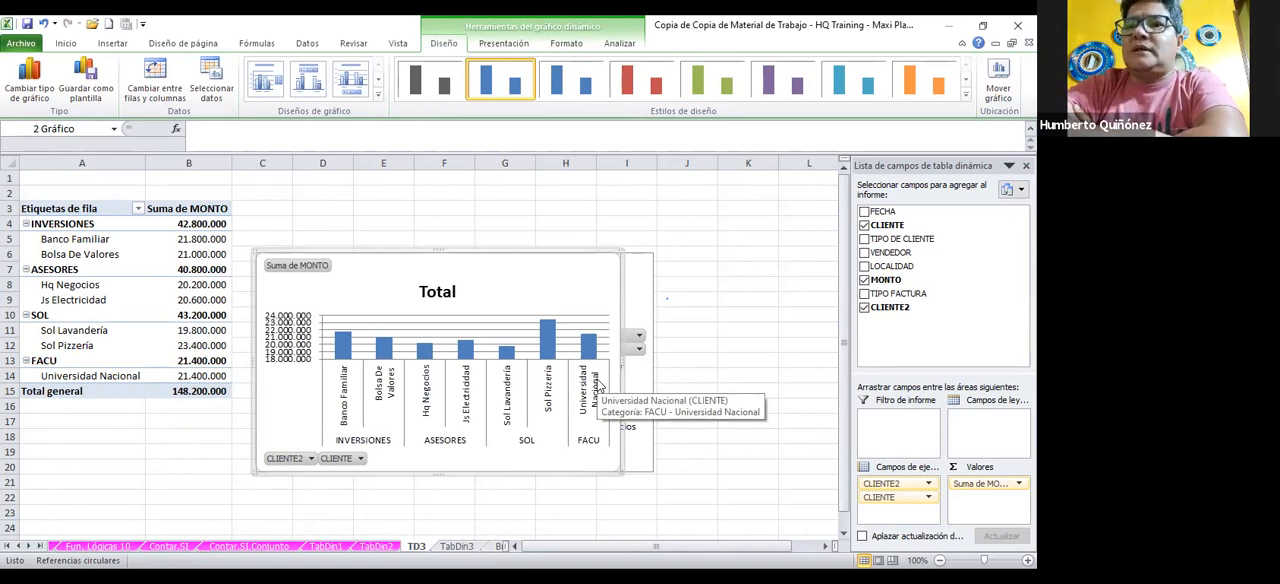
click(446, 293)
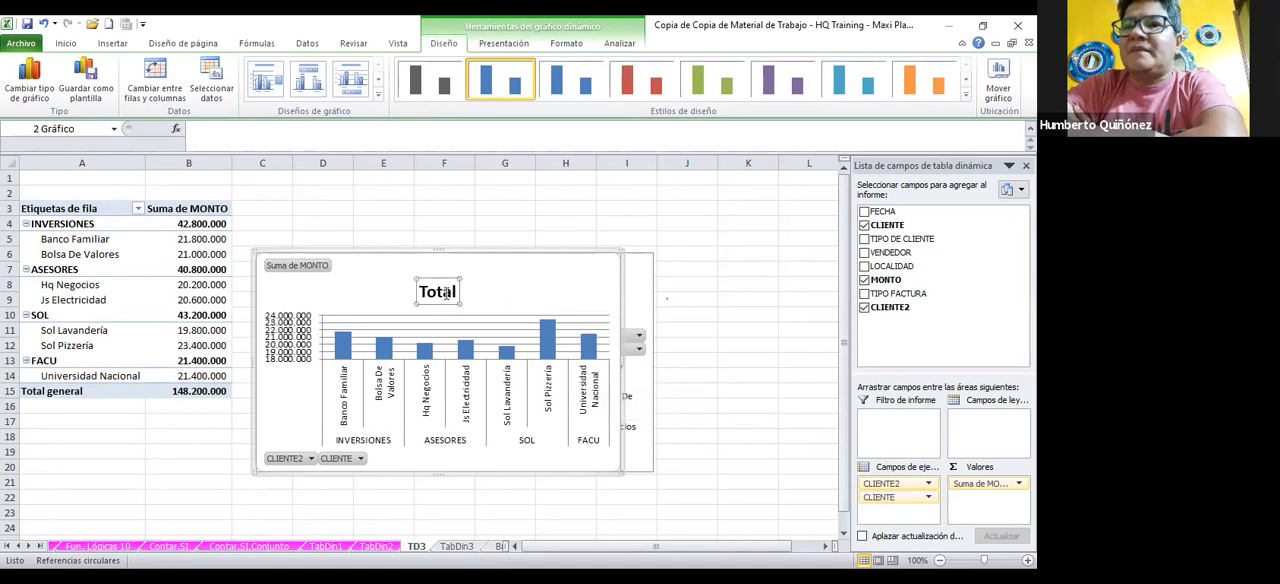
key(Delete)
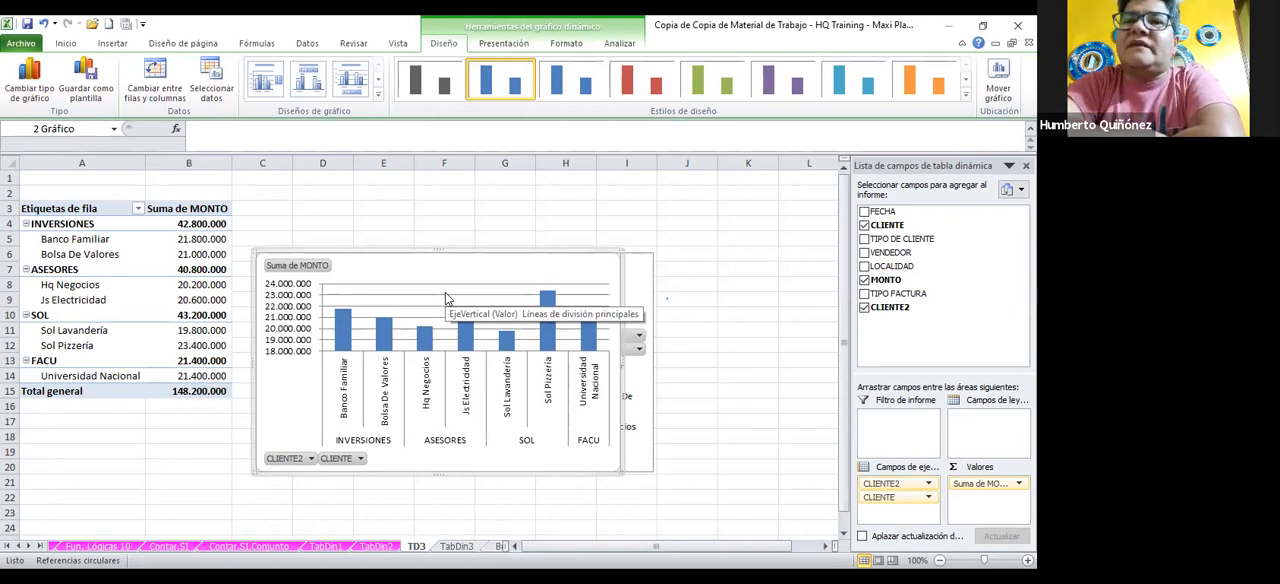
Add a title above the column chart's plot area and look at the available legend options
click(499, 45)
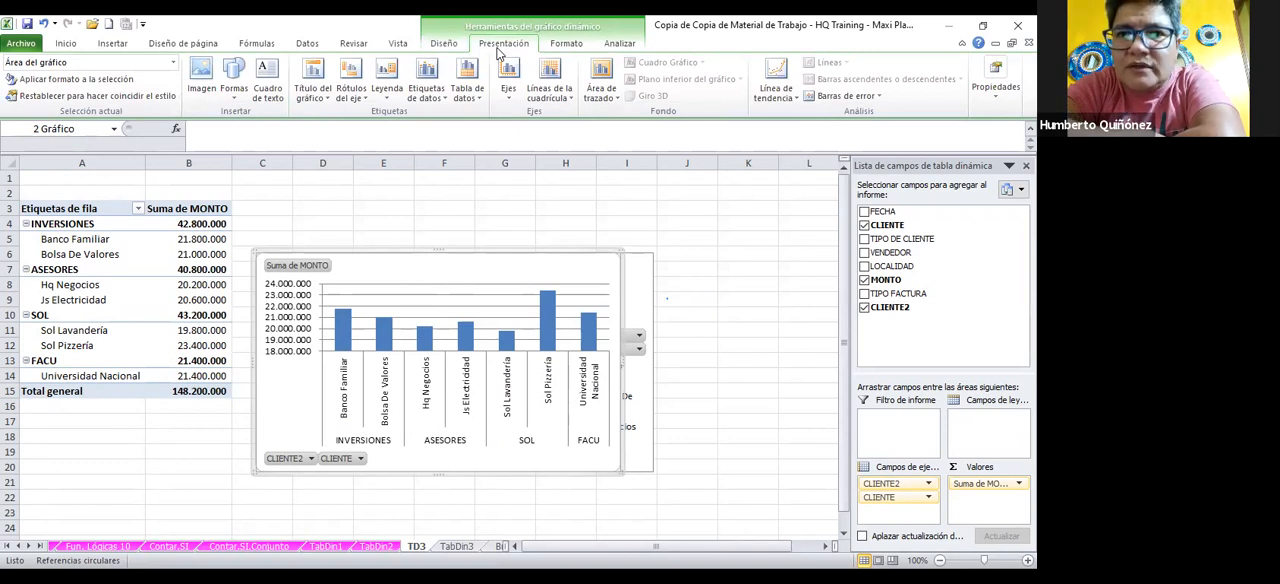
click(314, 84)
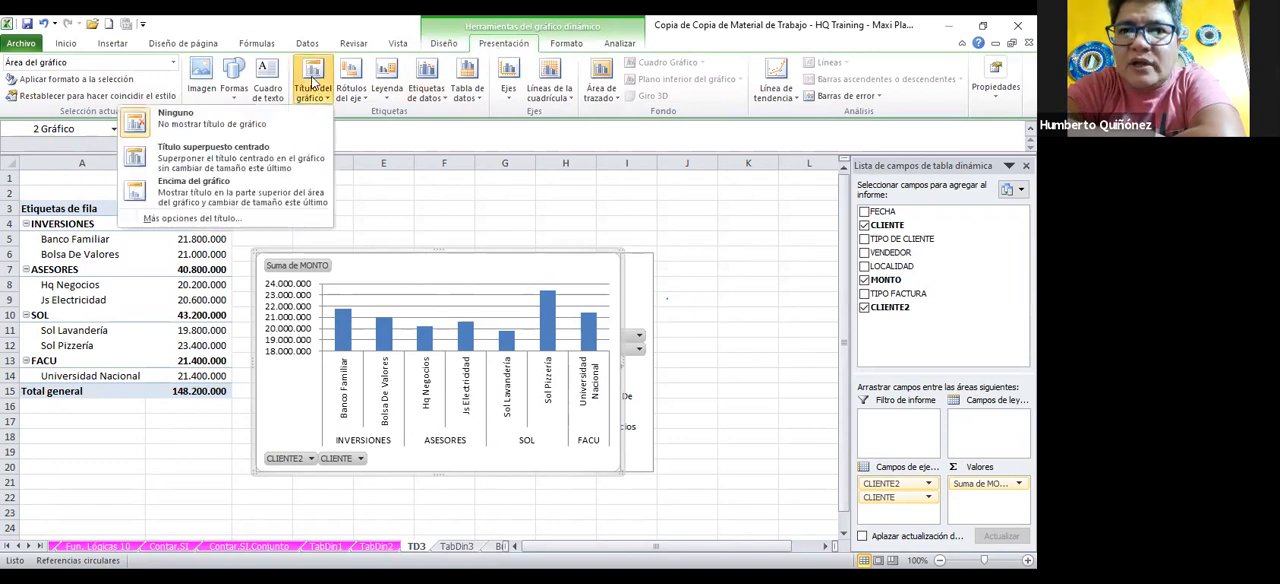
click(266, 202)
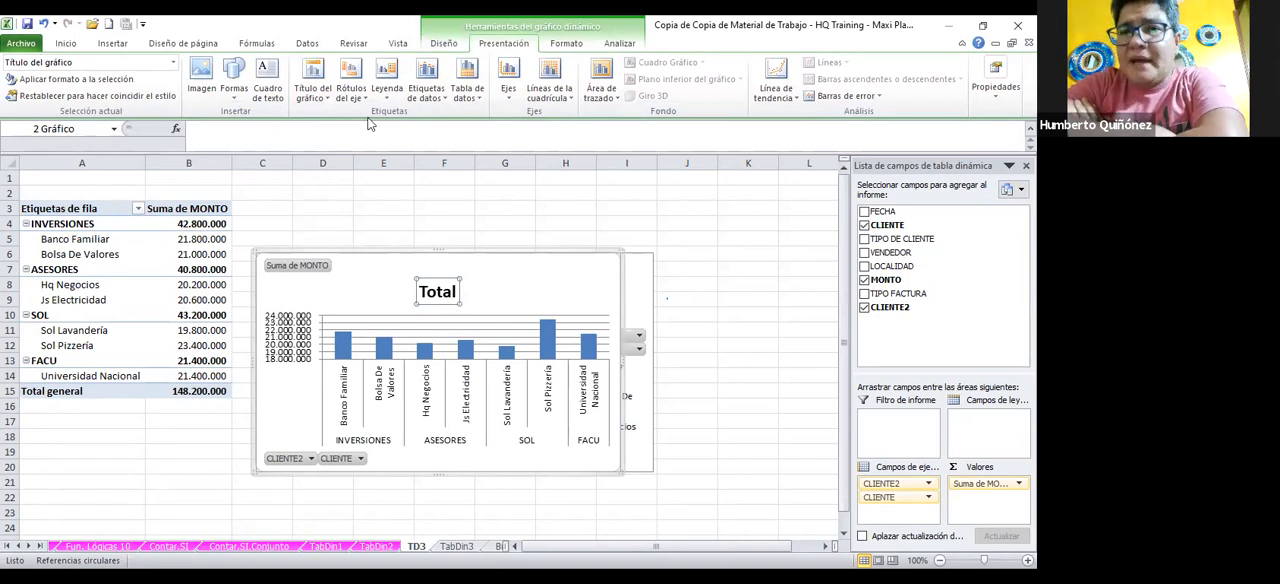
click(388, 88)
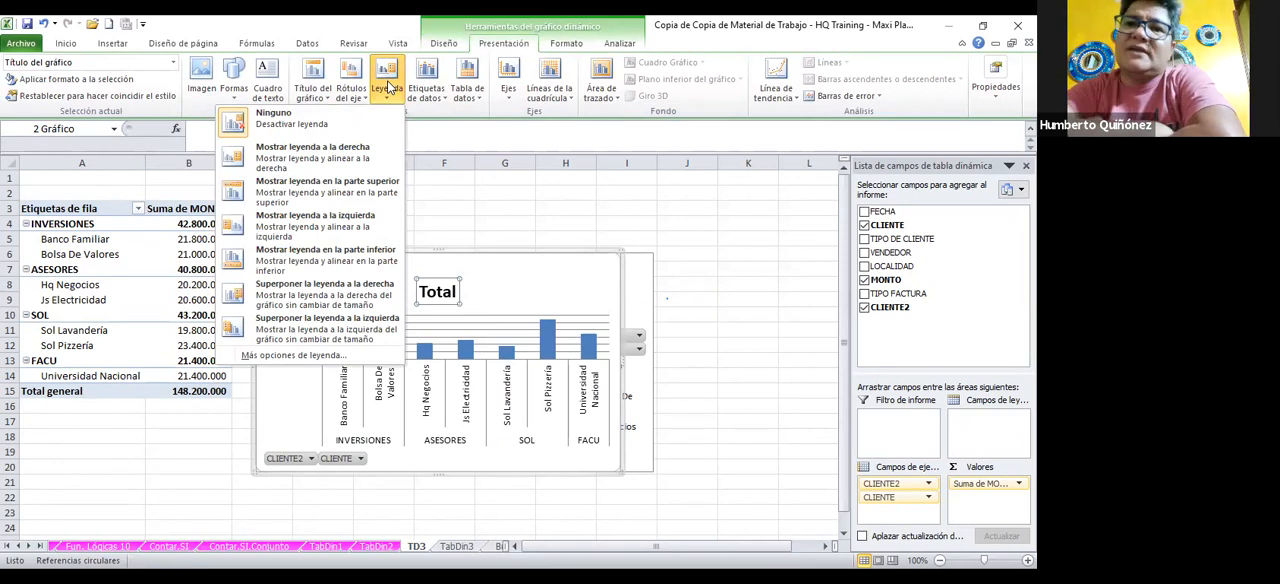
click(388, 88)
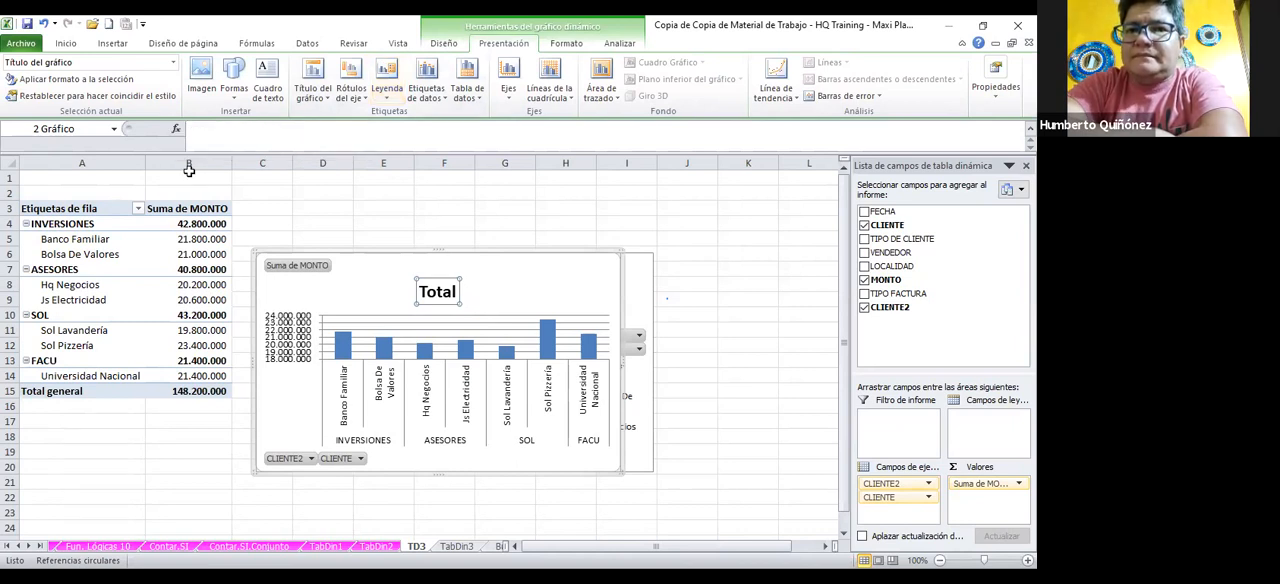
Set the column chart's title to "INFORMES DE CLIENTES POR GRUPOS"
click(228, 133)
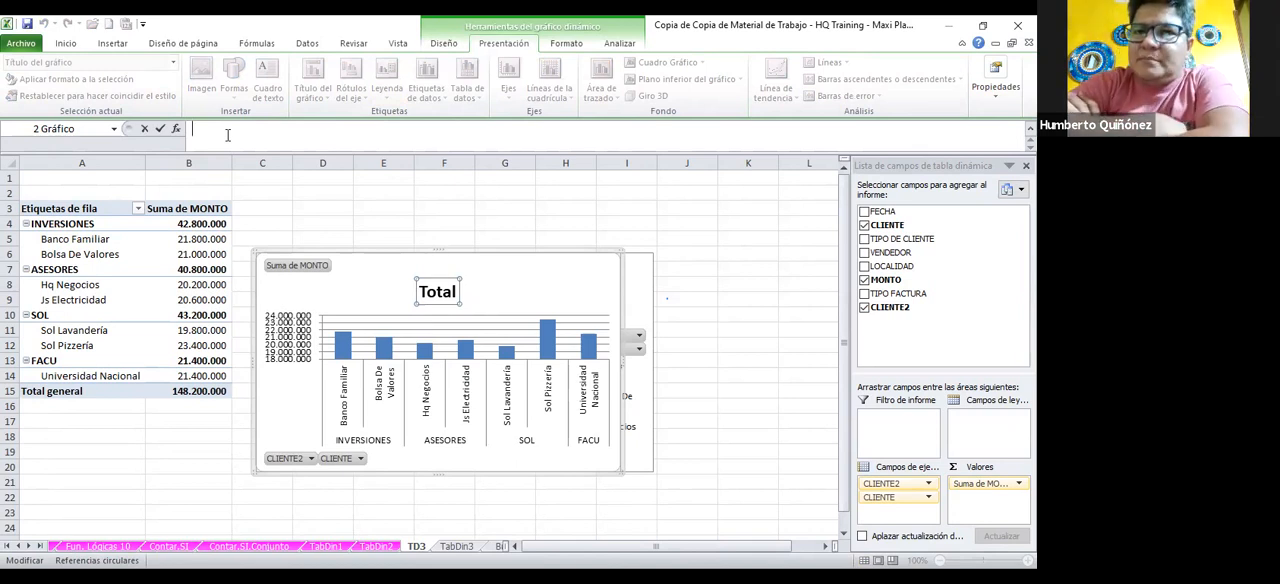
text(IN)
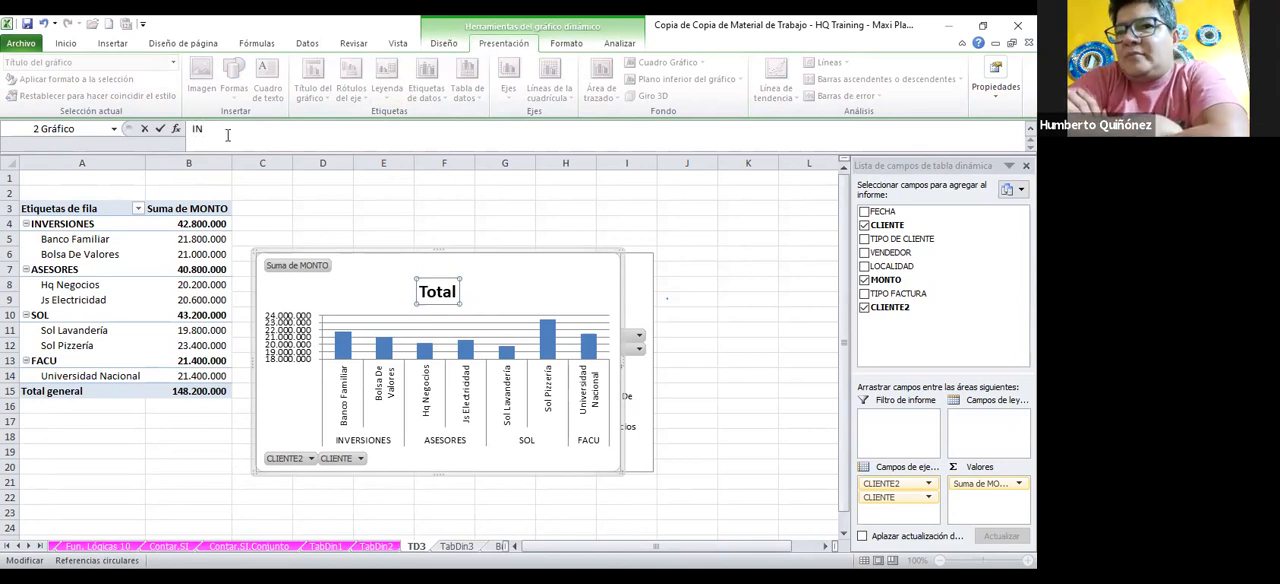
text(FORME)
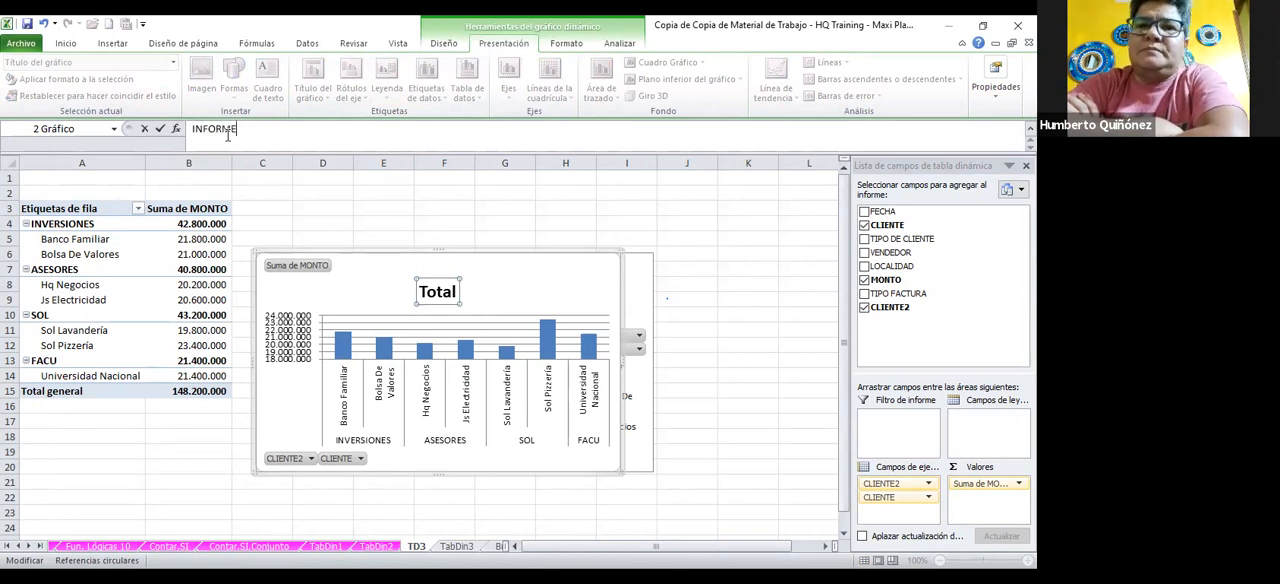
text(S DE CLIENTE)
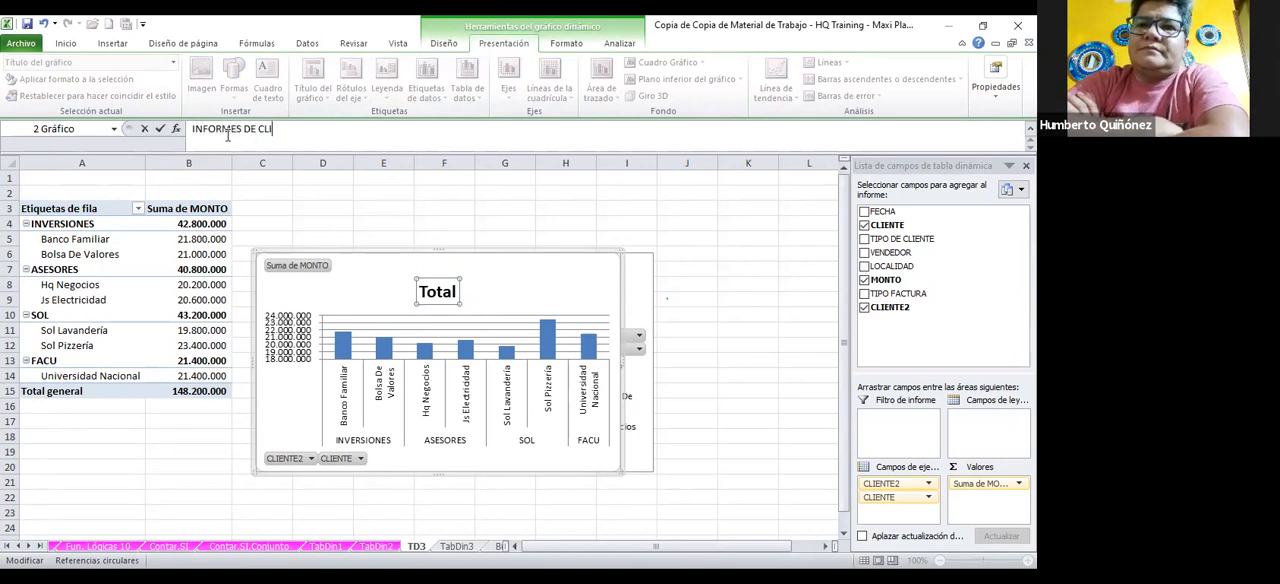
key(BackSpace)
key(BackSpace)
key(BackSpace)
text(NTES P)
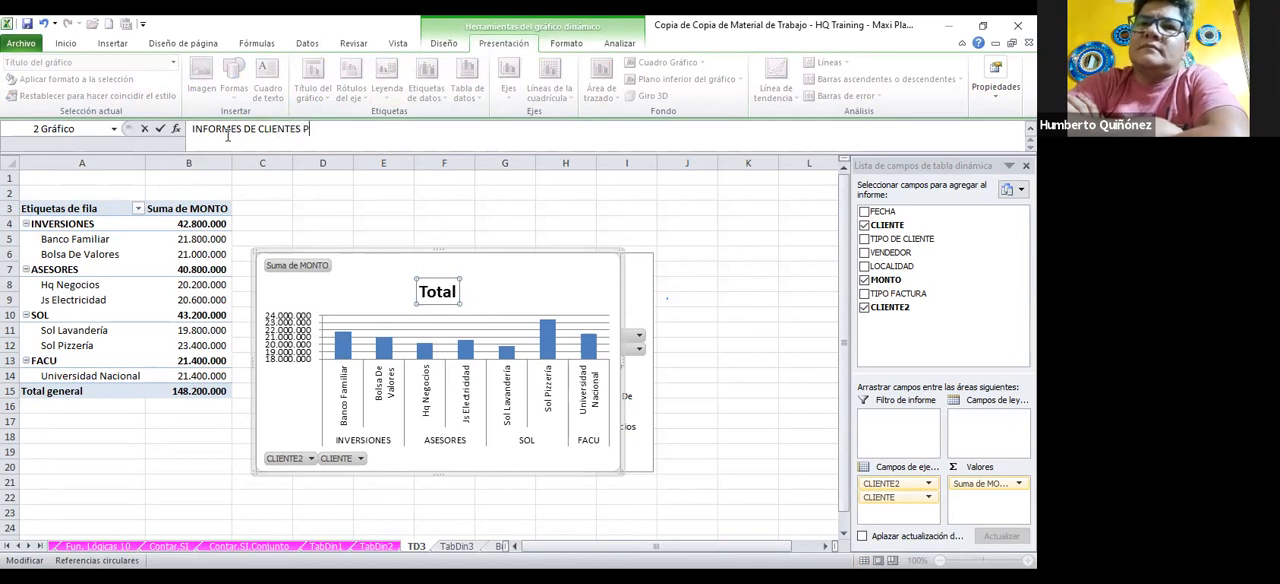
text(OR GRU)
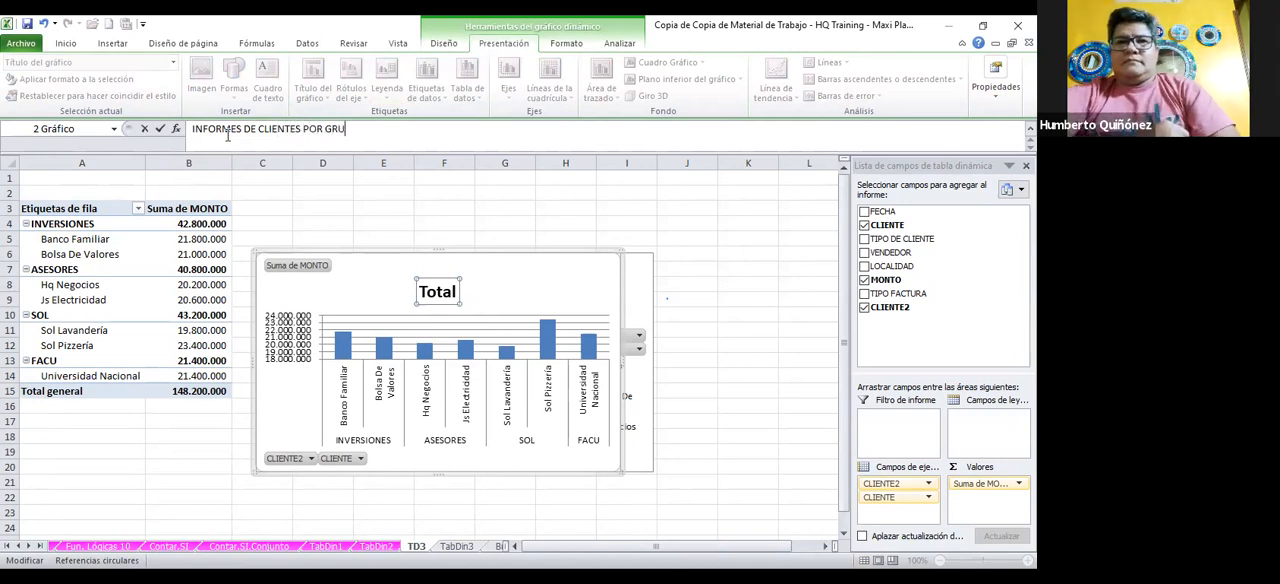
text(POS)
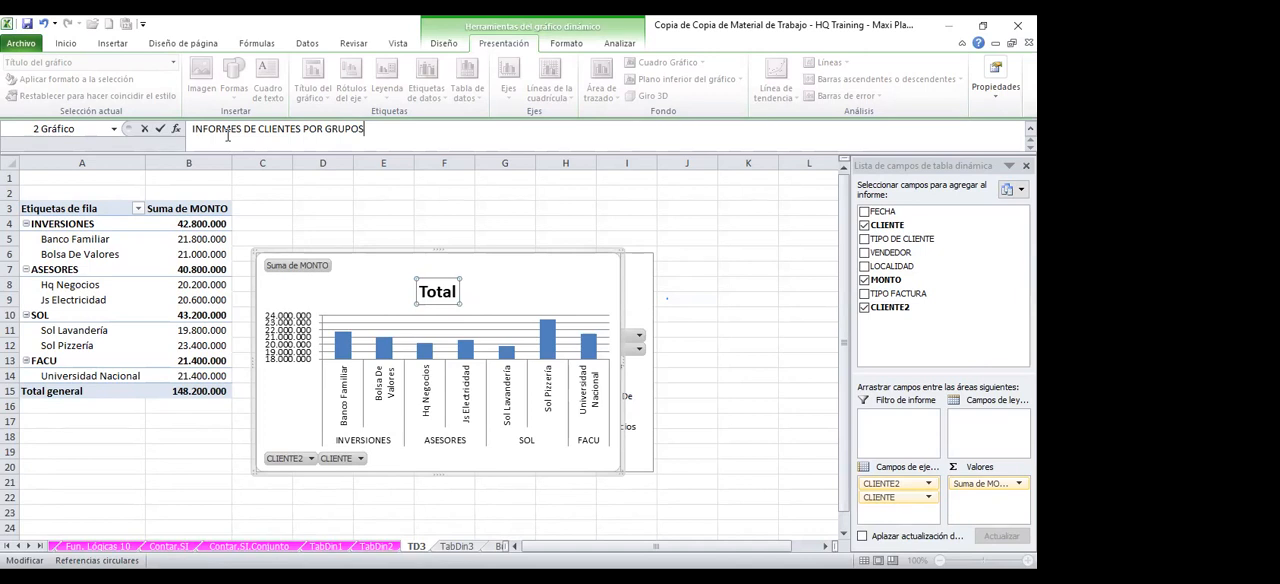
key(Return)
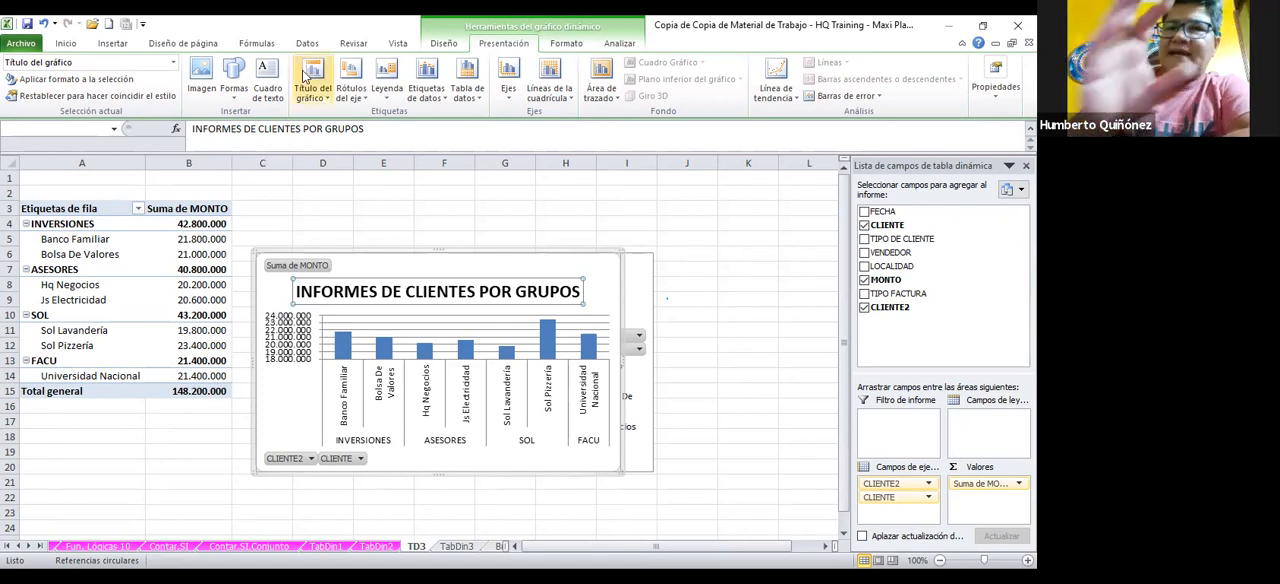
Arrange the column chart beside the pivot table, starting around row 3, with the pie chart on its other side so nothing overlaps
drag(430, 262, 243, 277)
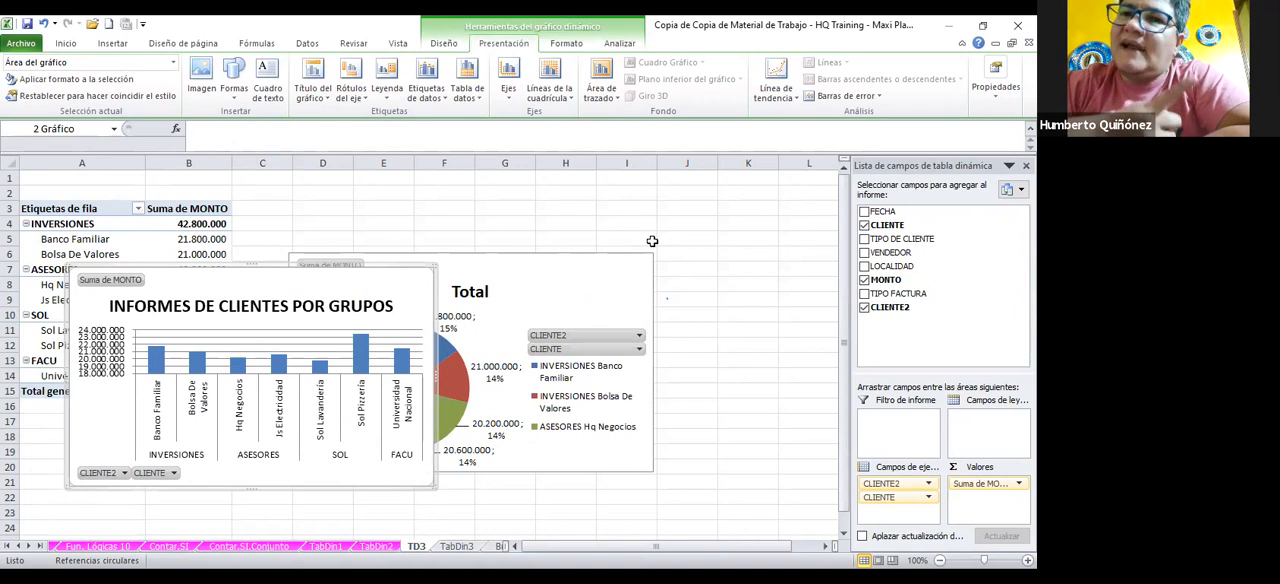
drag(651, 241, 689, 236)
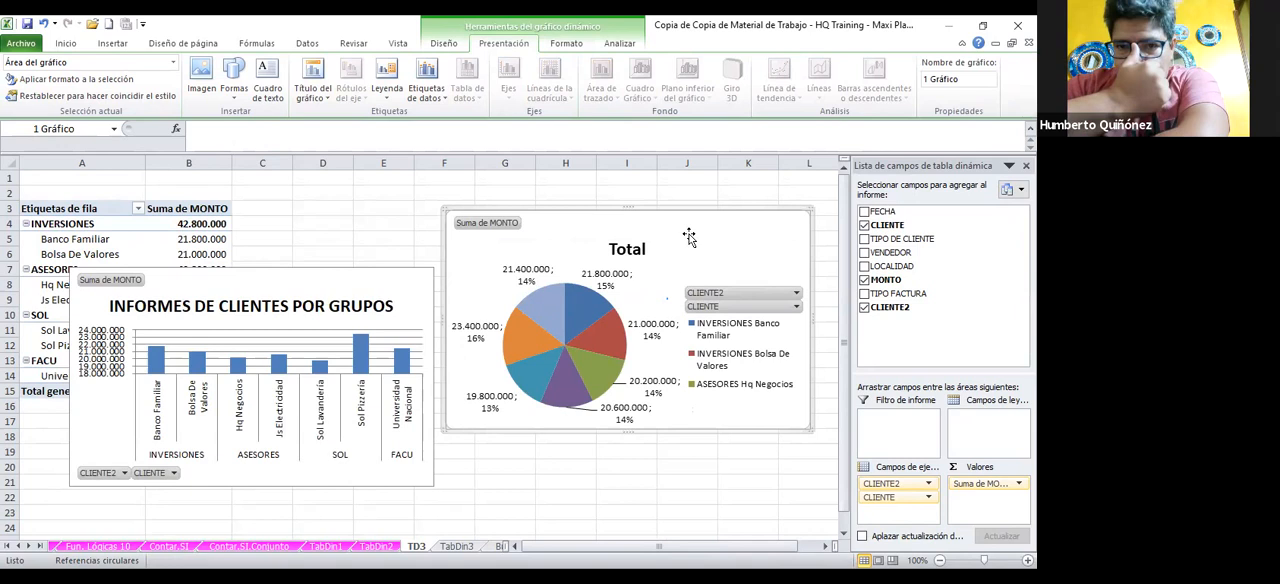
click(400, 257)
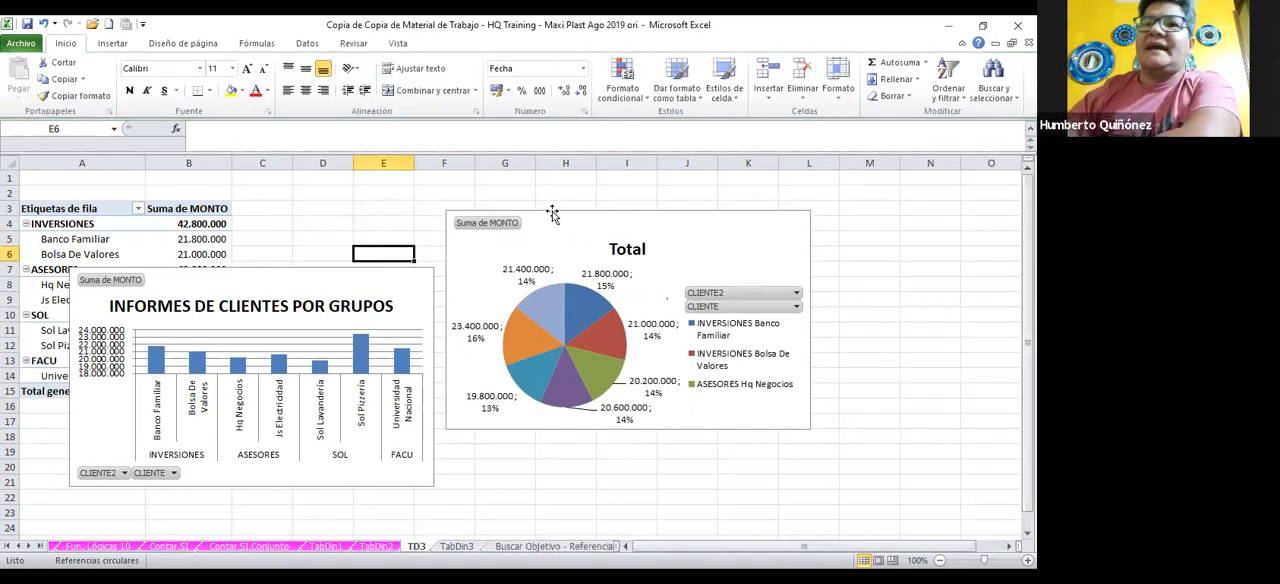
click(635, 232)
drag(635, 232, 830, 257)
drag(396, 283, 584, 247)
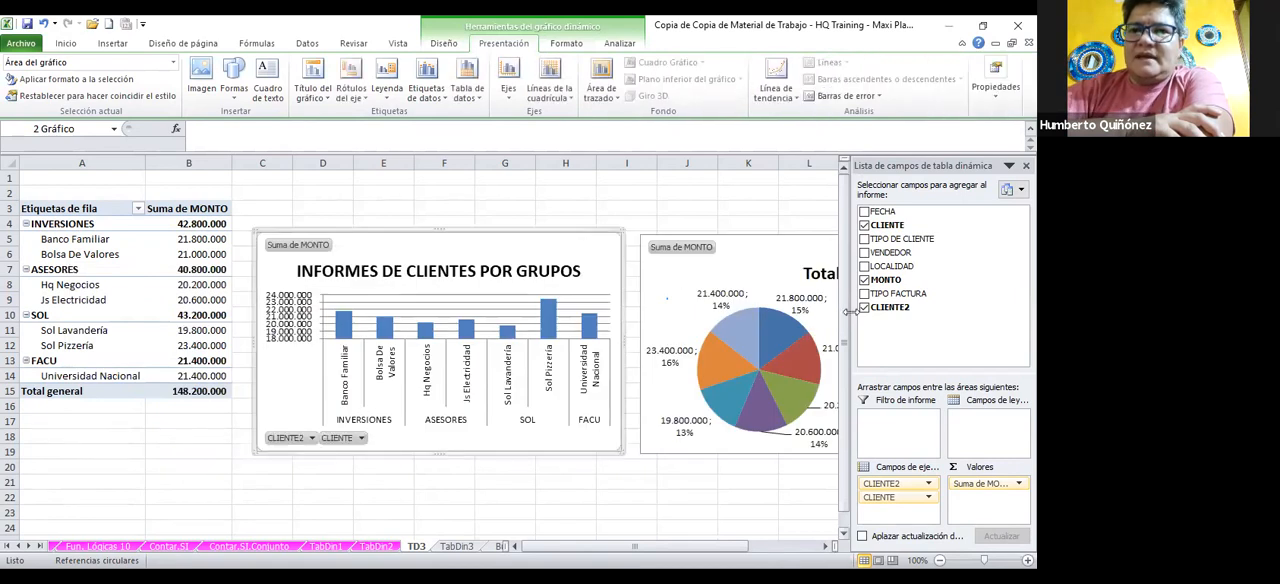
click(594, 191)
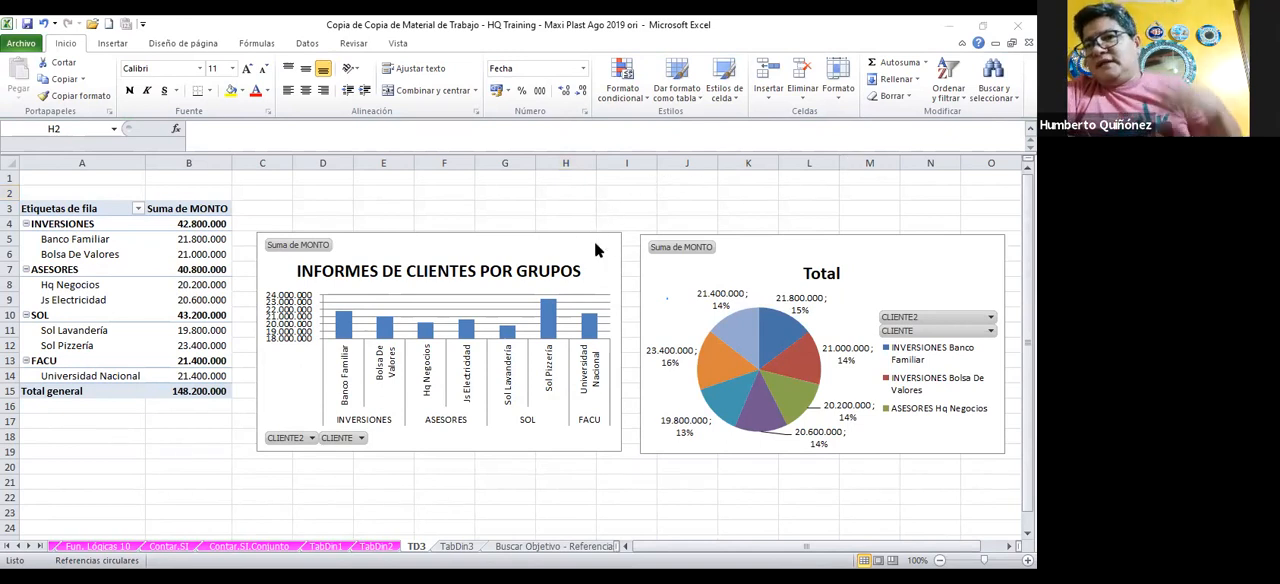
click(541, 227)
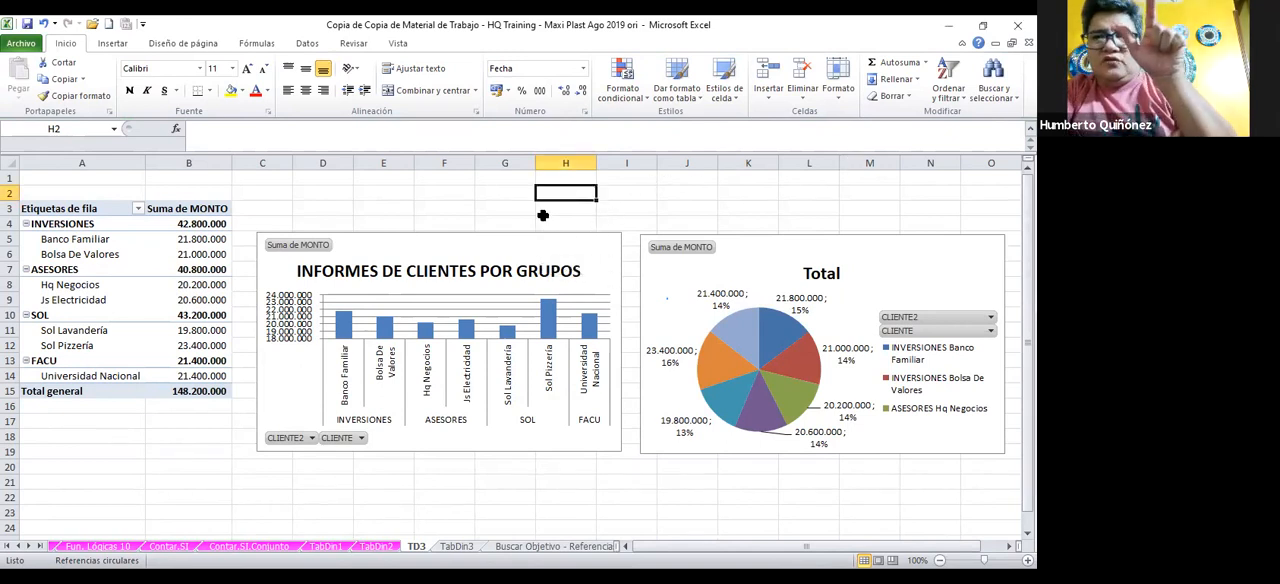
drag(508, 251, 509, 217)
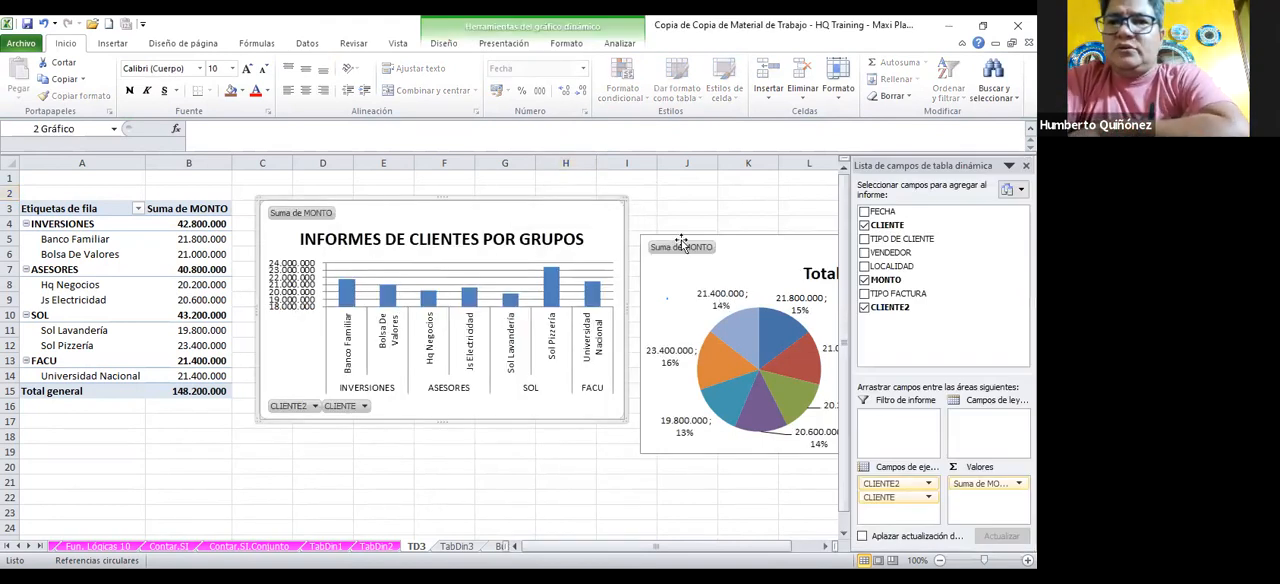
Move the pie chart up level with the column chart at row 3 and directly beside it
drag(756, 258, 745, 225)
click(531, 452)
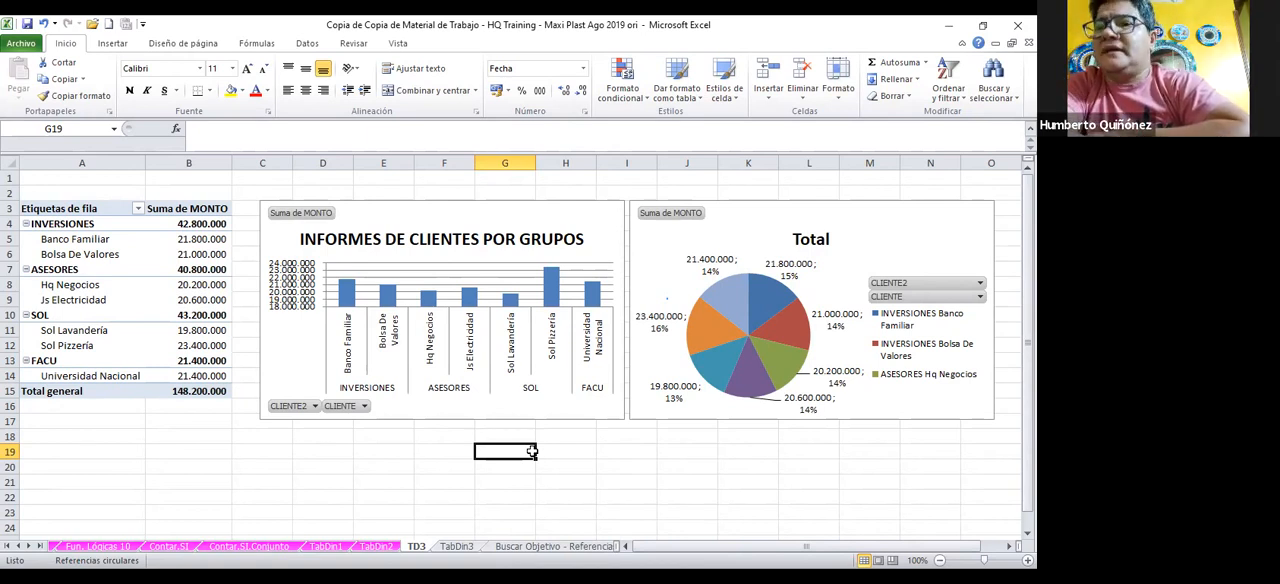
click(886, 215)
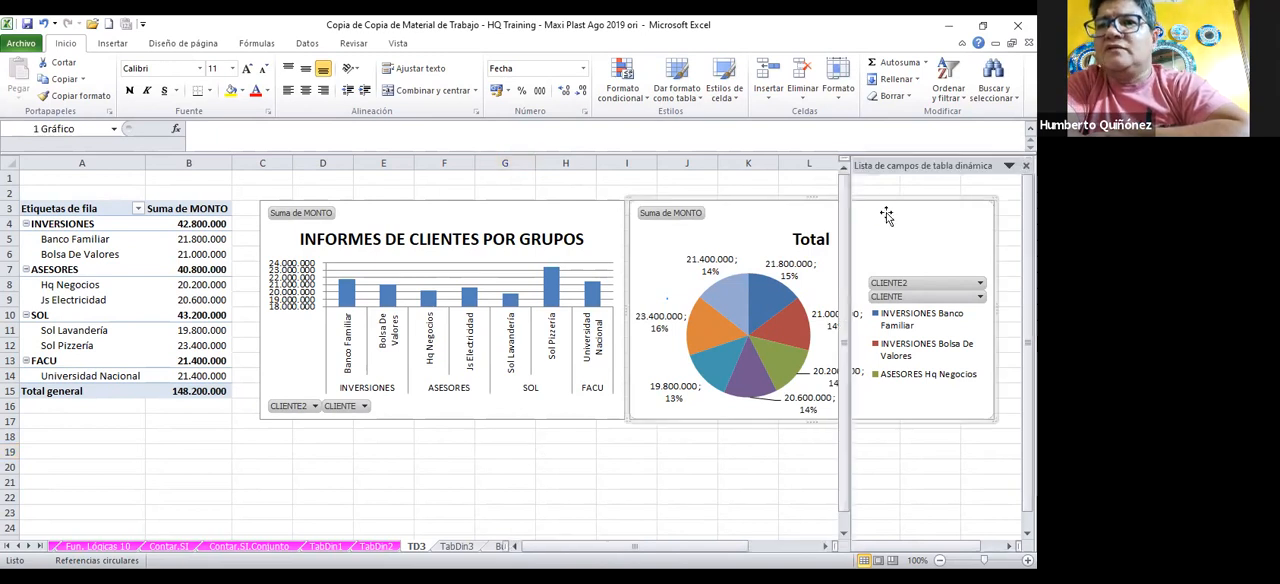
double_click(788, 207)
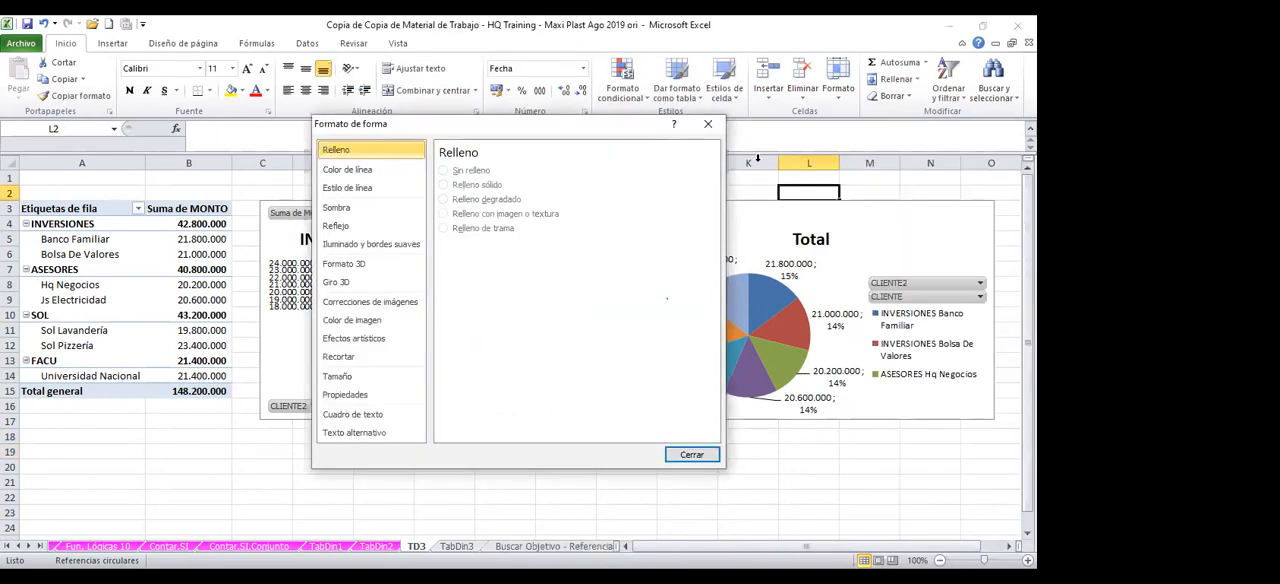
key(Escape)
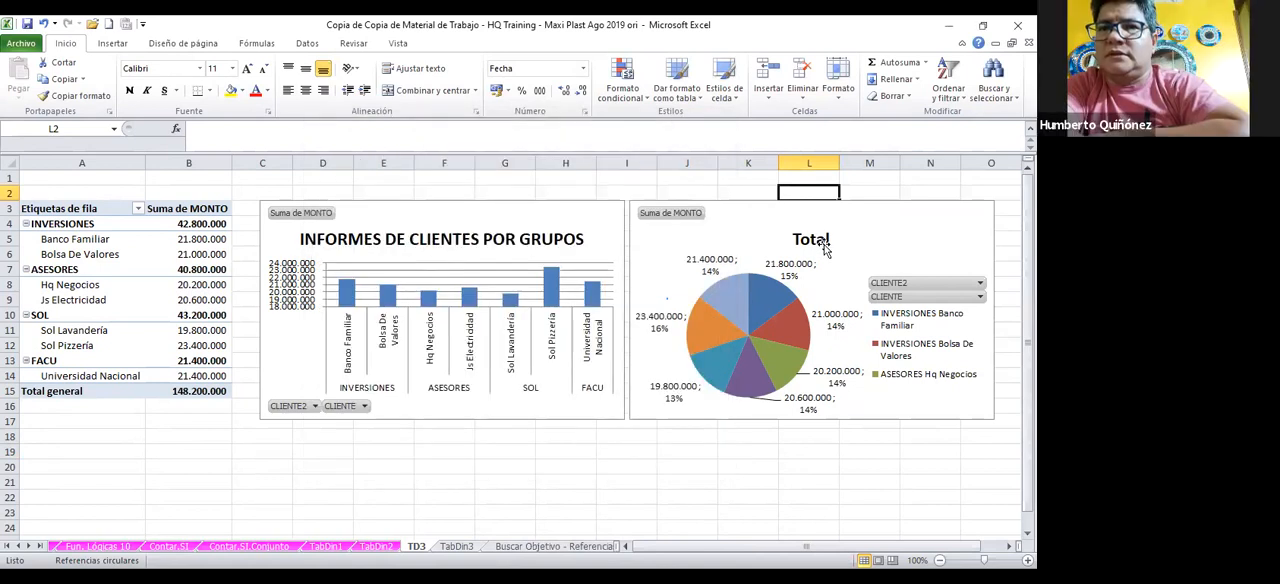
Close the pivot field list and set the pie chart's title to "PARTICIPACION POR CLIENTE"
click(821, 240)
click(712, 180)
click(808, 240)
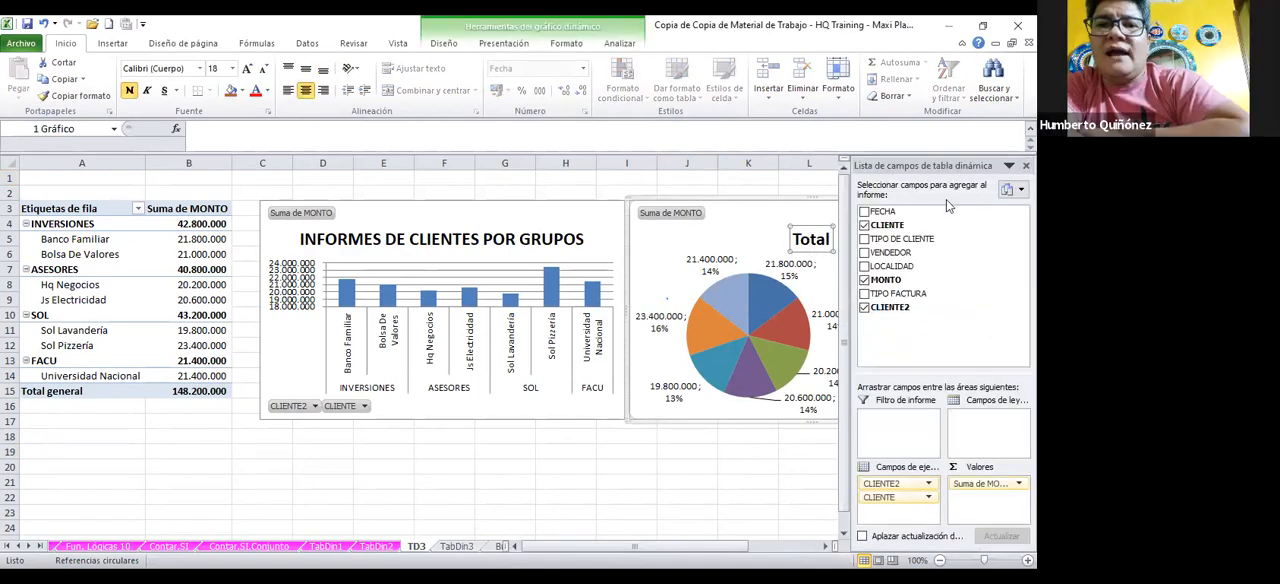
click(1025, 165)
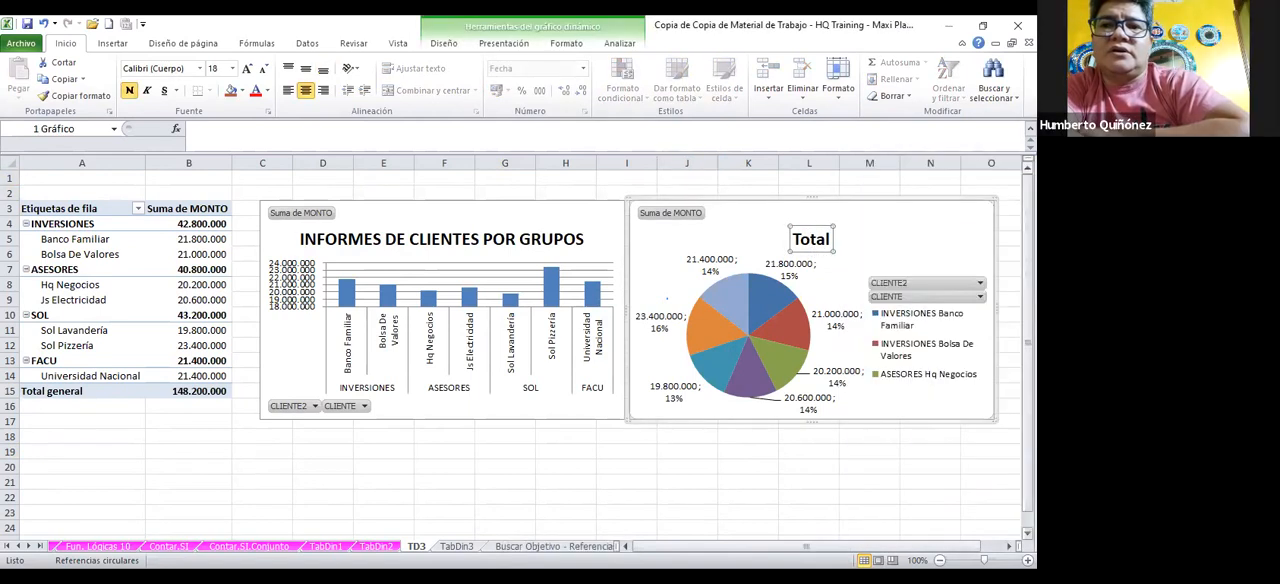
click(232, 136)
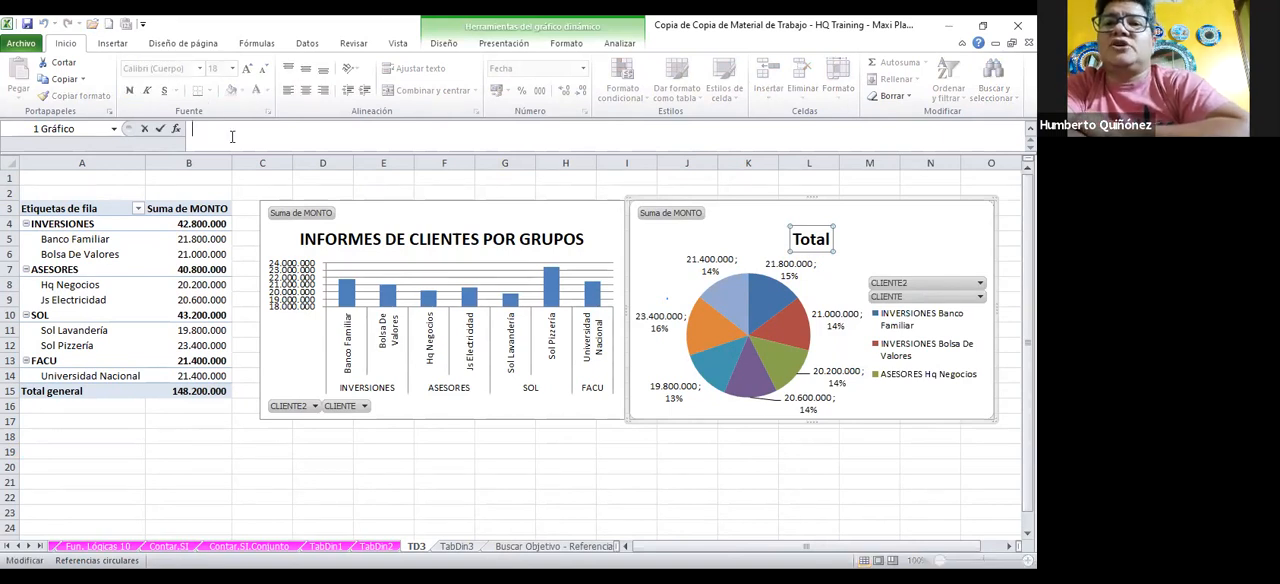
text(PAR)
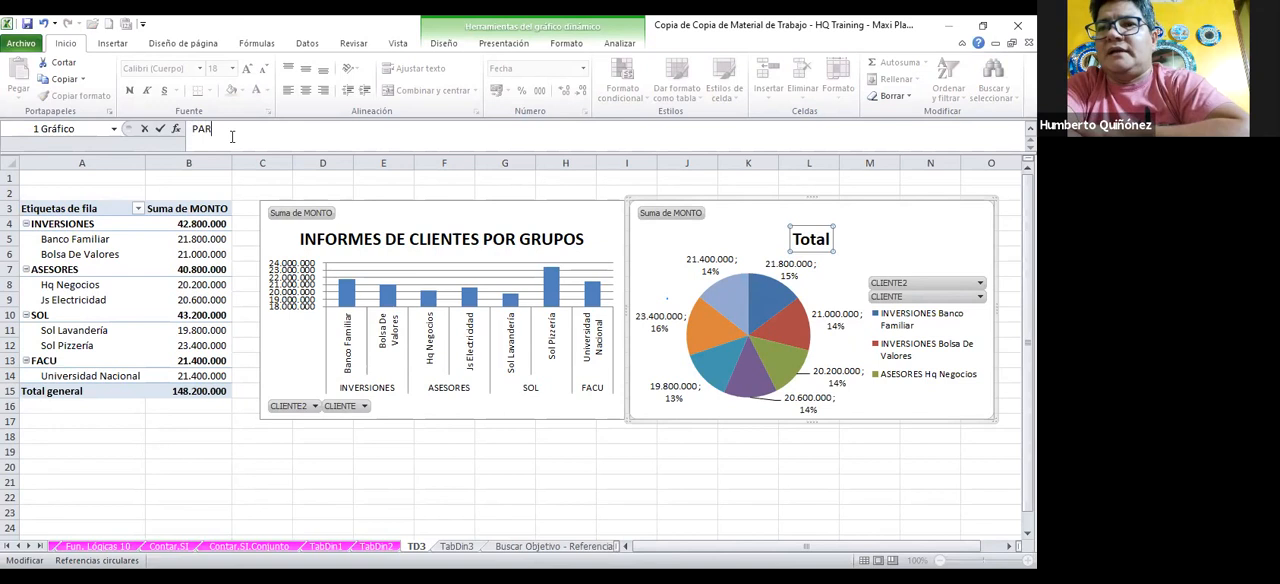
text(TICIPAC)
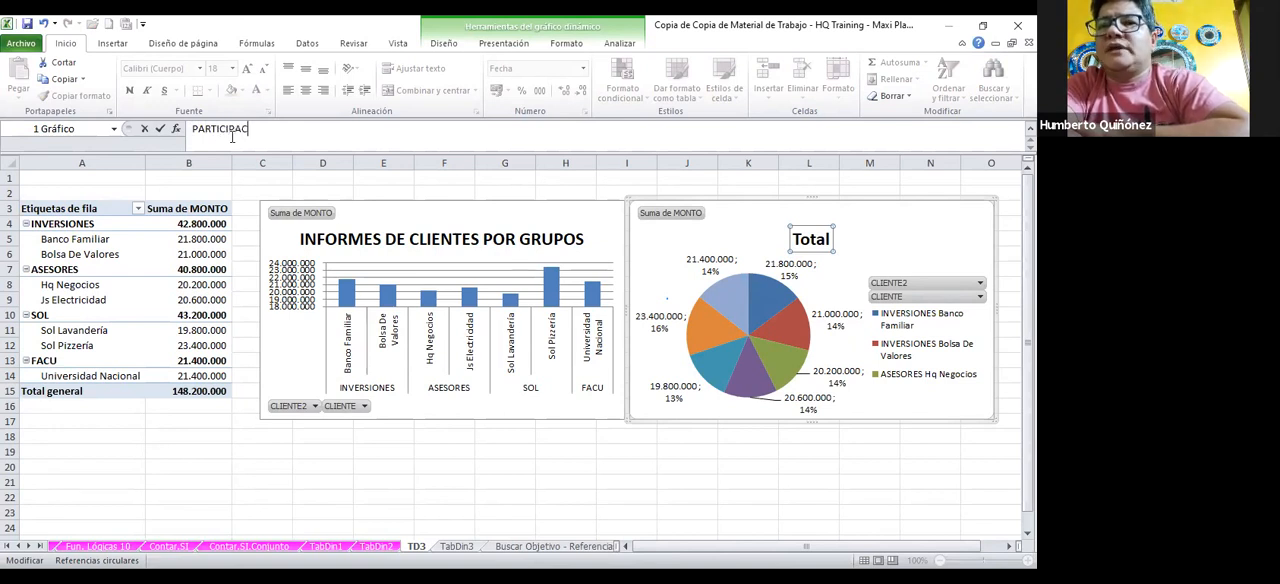
text(ION POR )
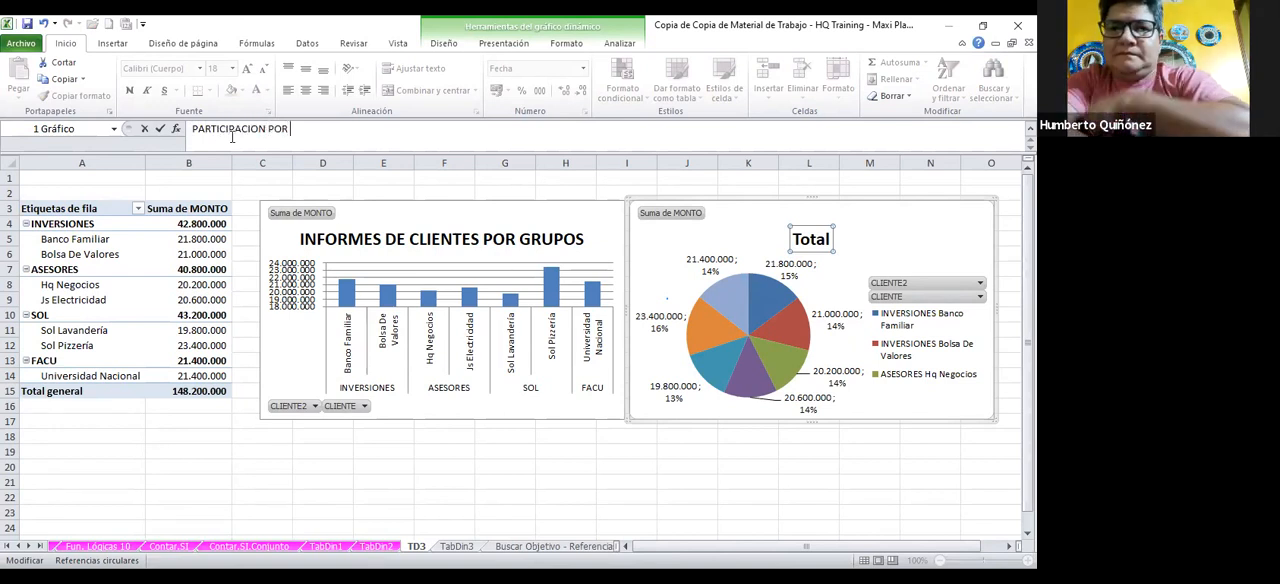
text(CLIENT)
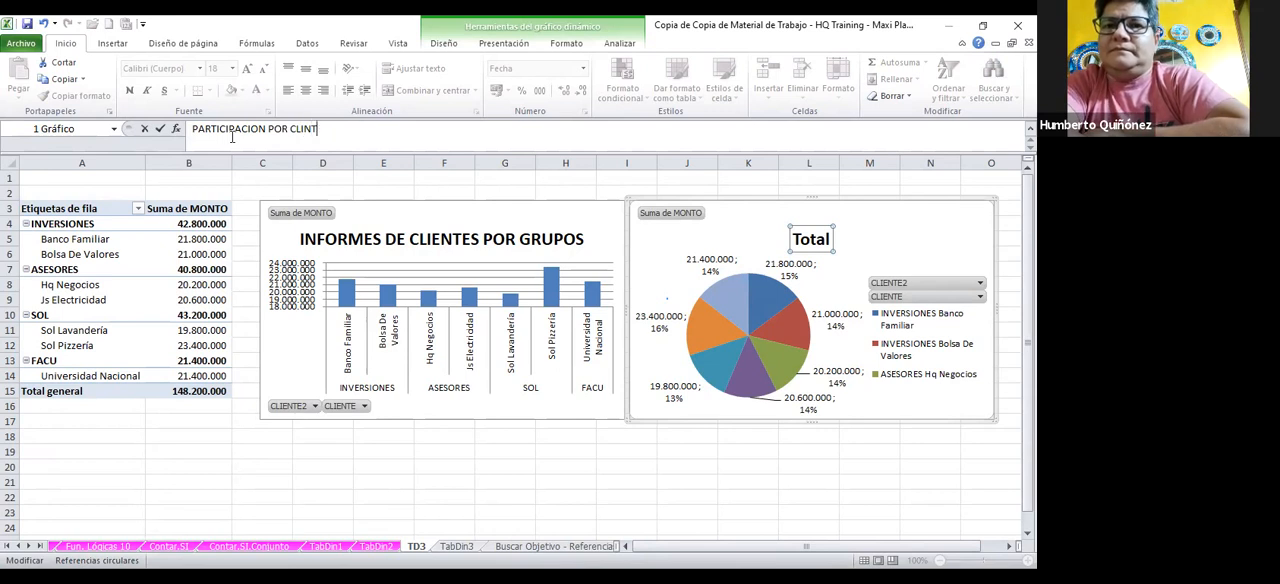
text(E)
key(Return)
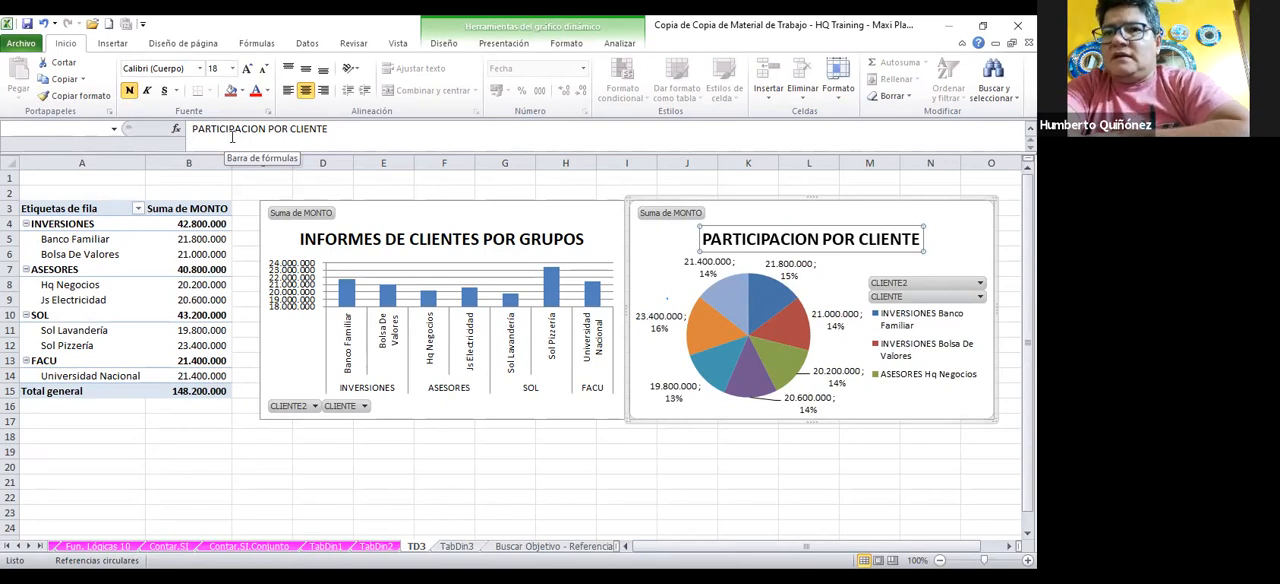
Add data labels to the column chart, placed beyond the ends of the columns (Extremo externo)
click(465, 362)
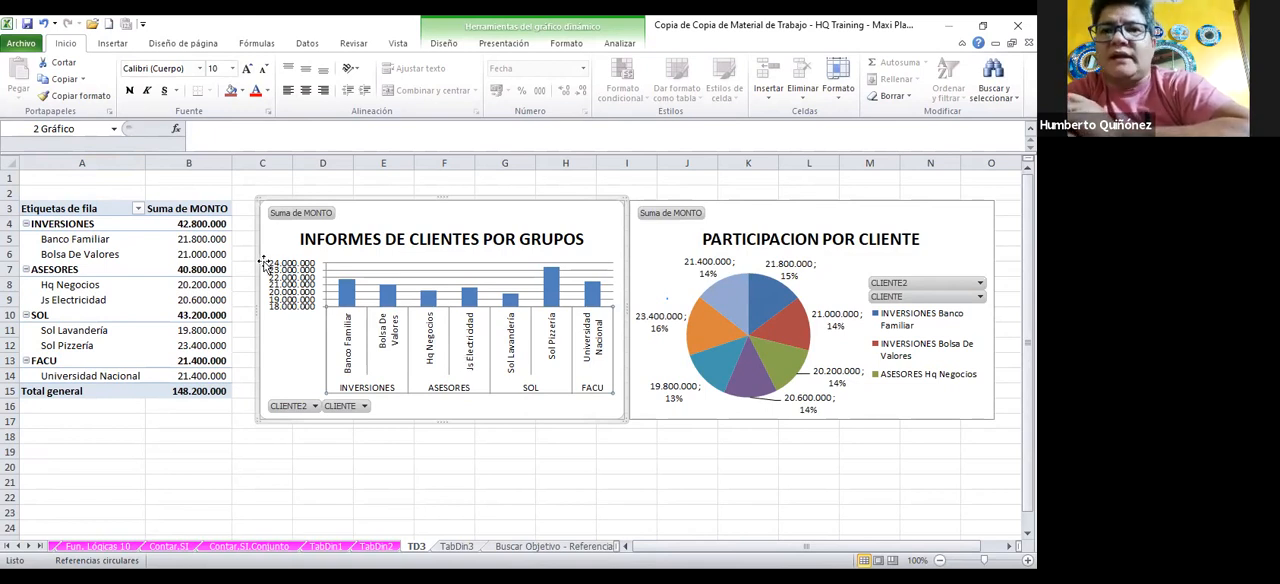
click(302, 276)
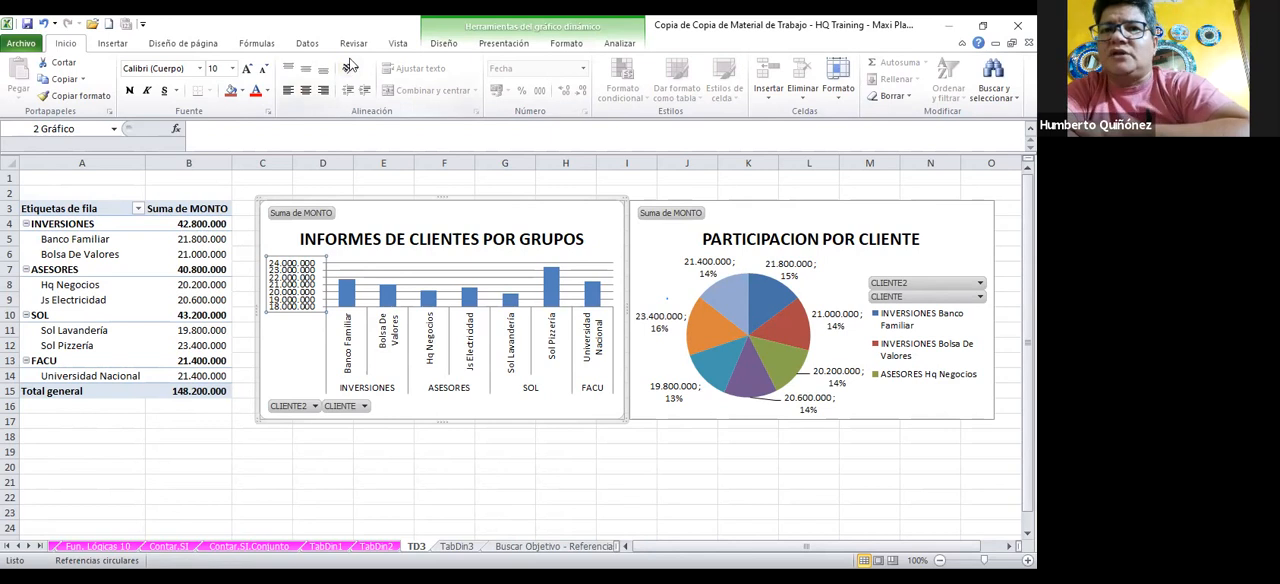
click(514, 49)
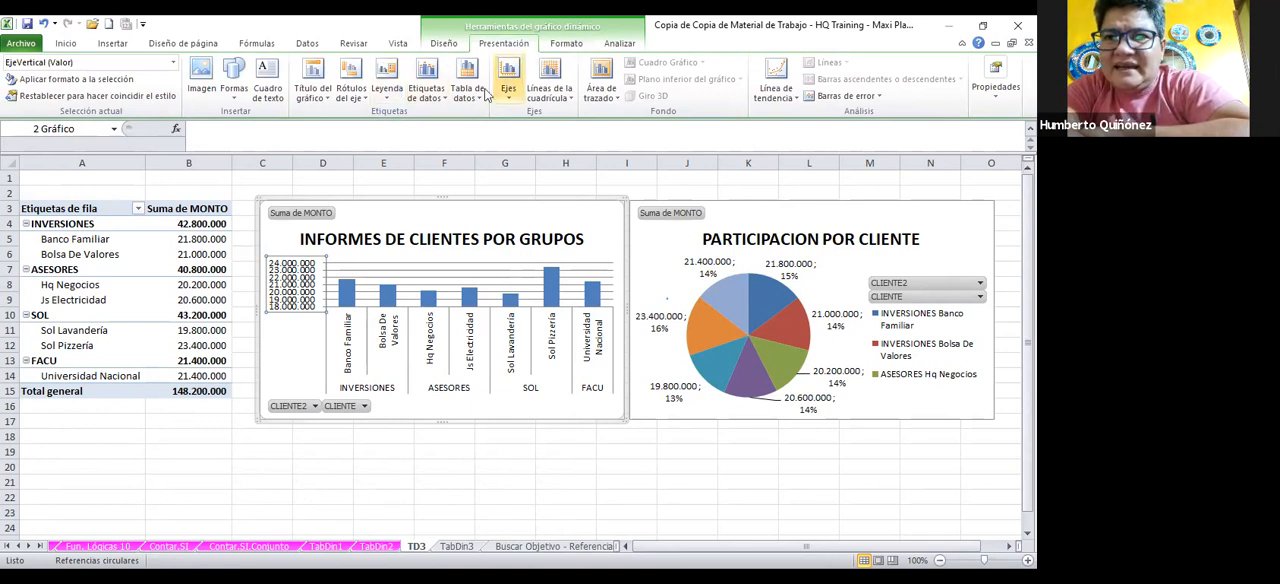
click(428, 93)
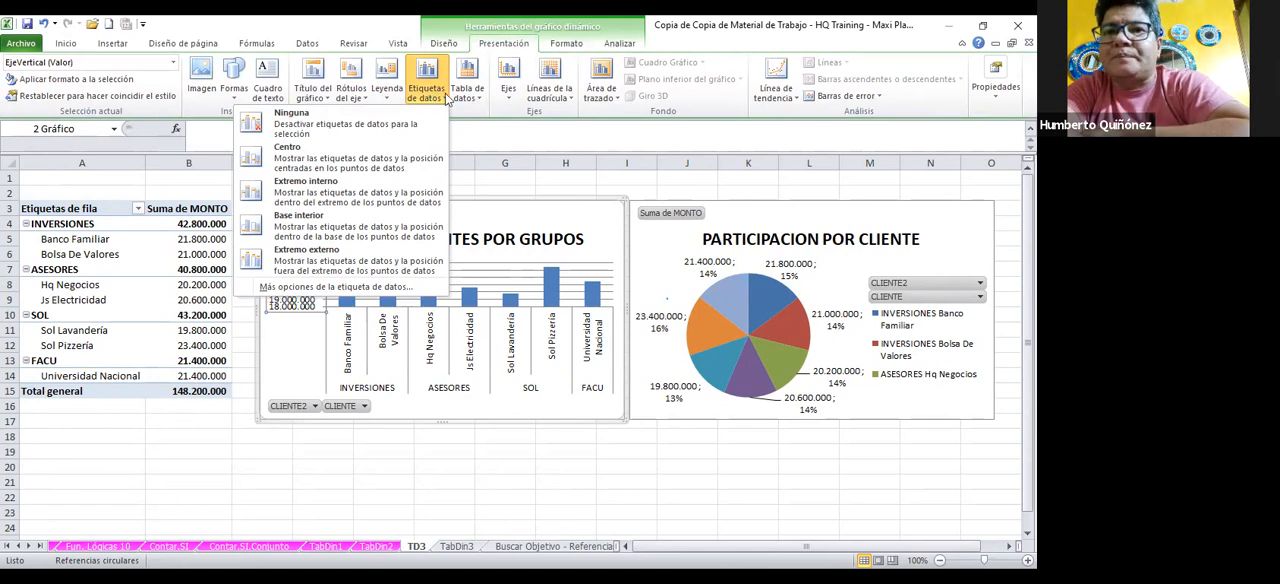
click(318, 248)
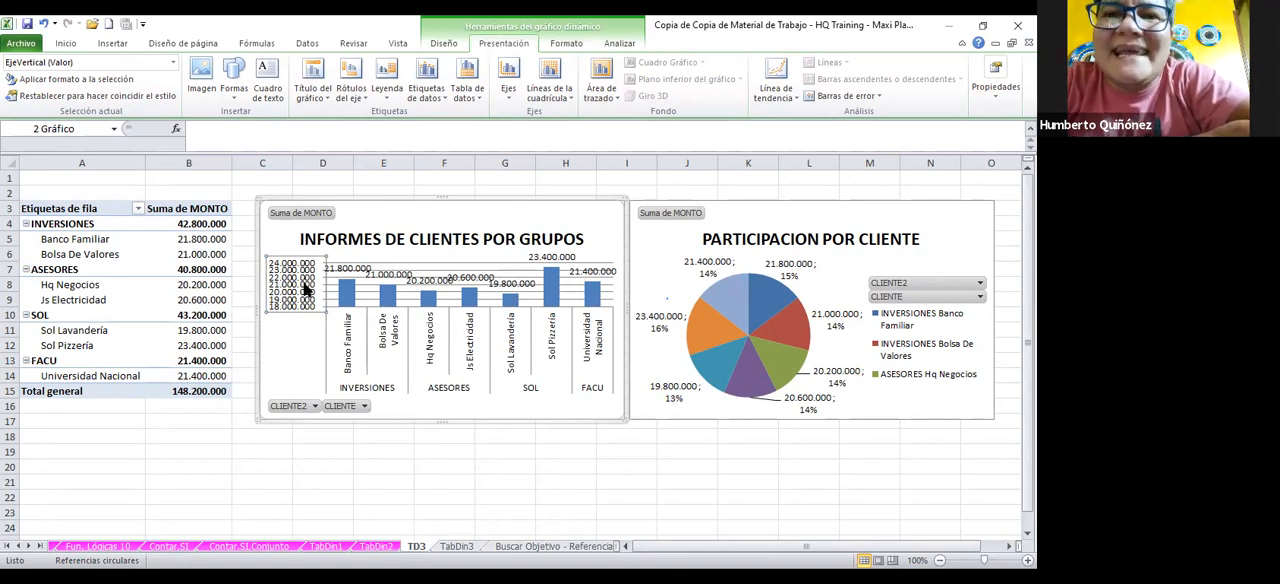
Set the display units of the column chart's vertical axis to Millones
right_click(302, 277)
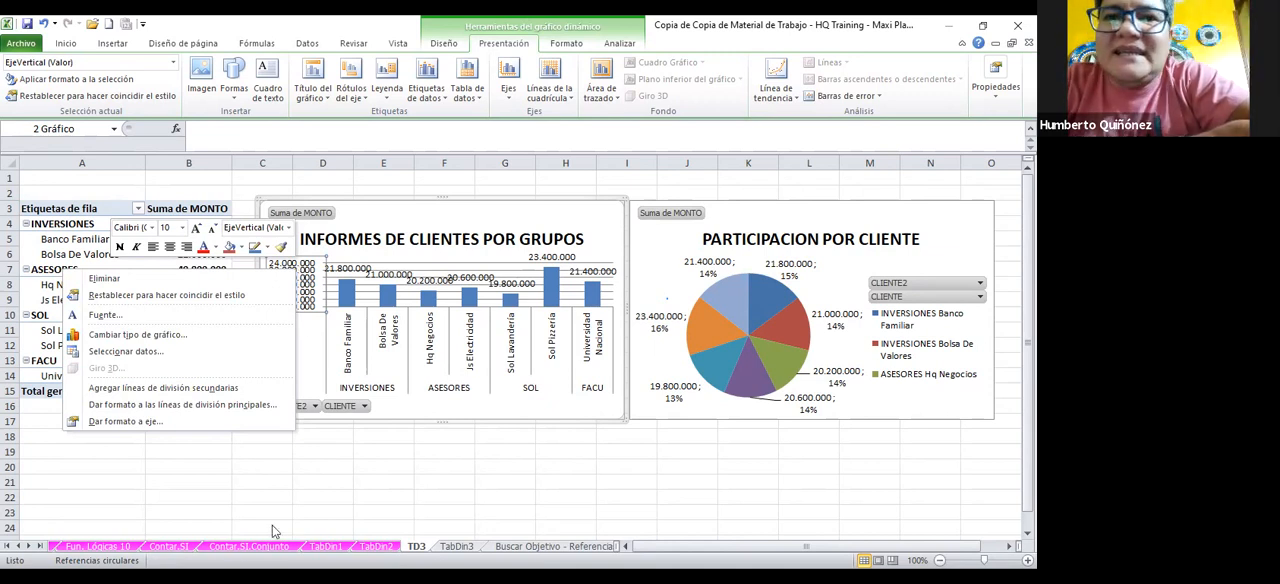
click(170, 422)
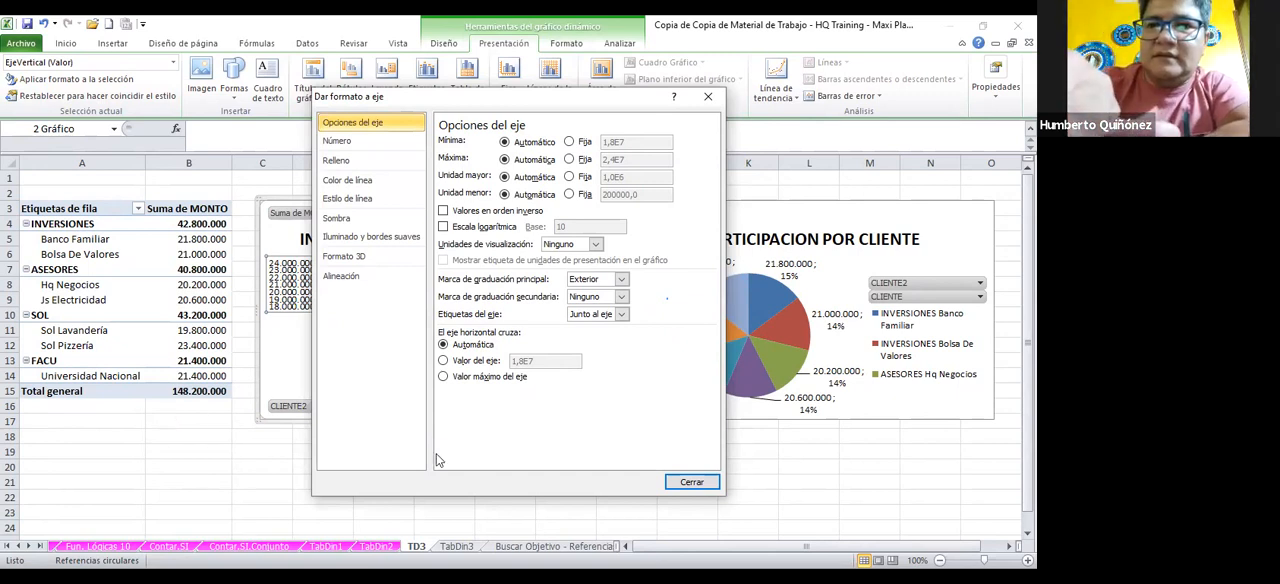
click(595, 245)
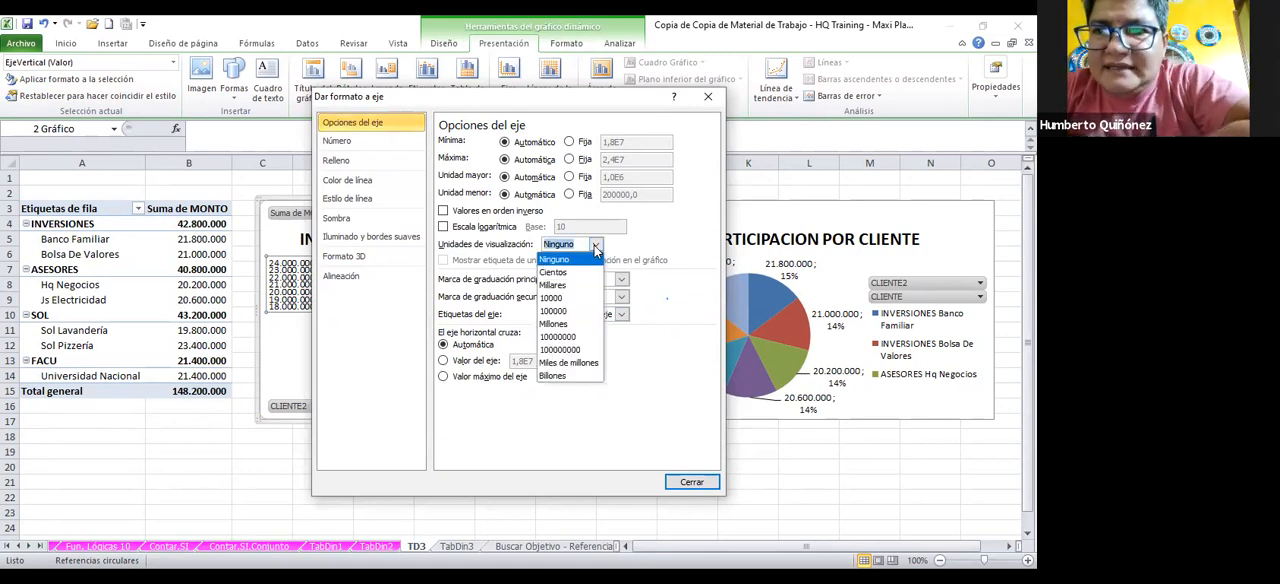
click(554, 326)
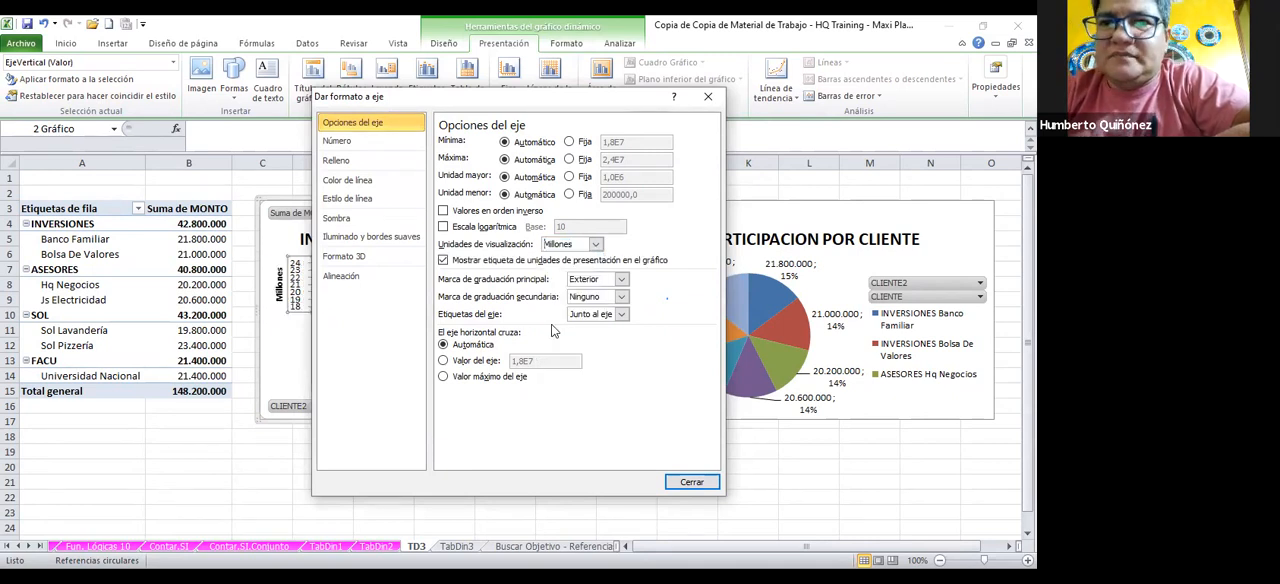
click(689, 483)
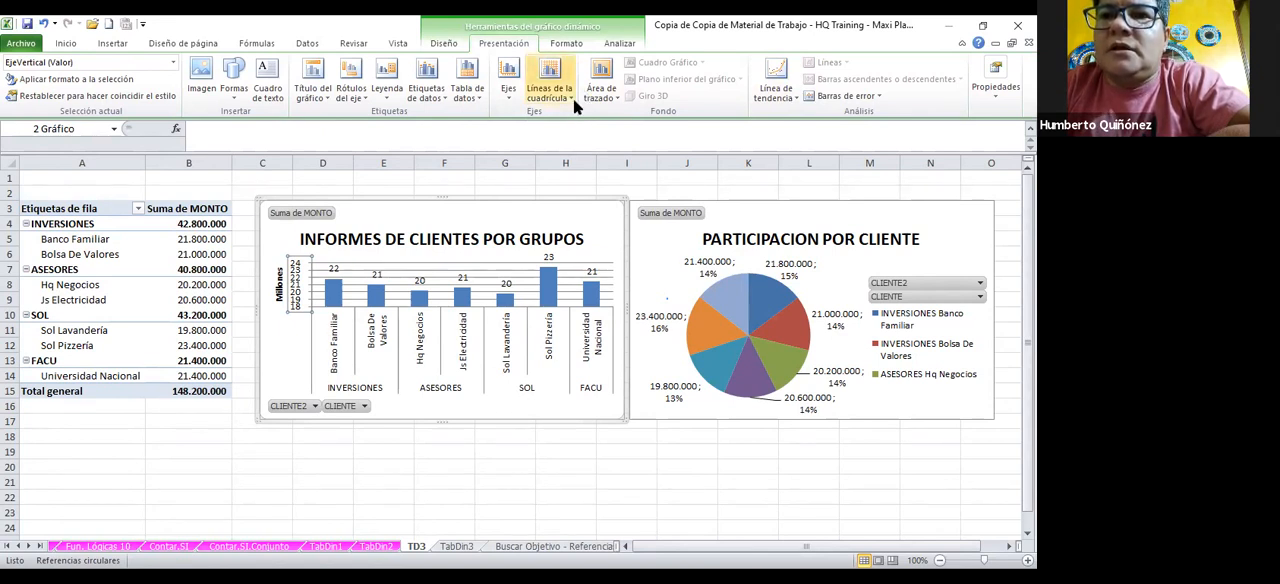
Apply the chart style with orange bevelled columns on a black background to the column chart
click(581, 50)
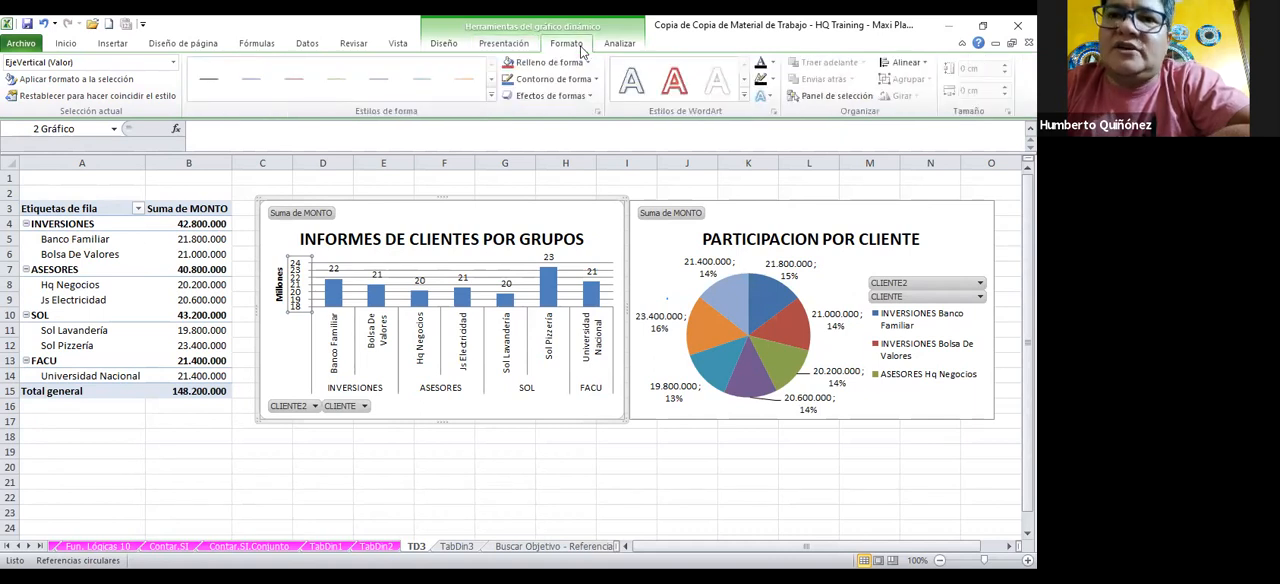
click(436, 48)
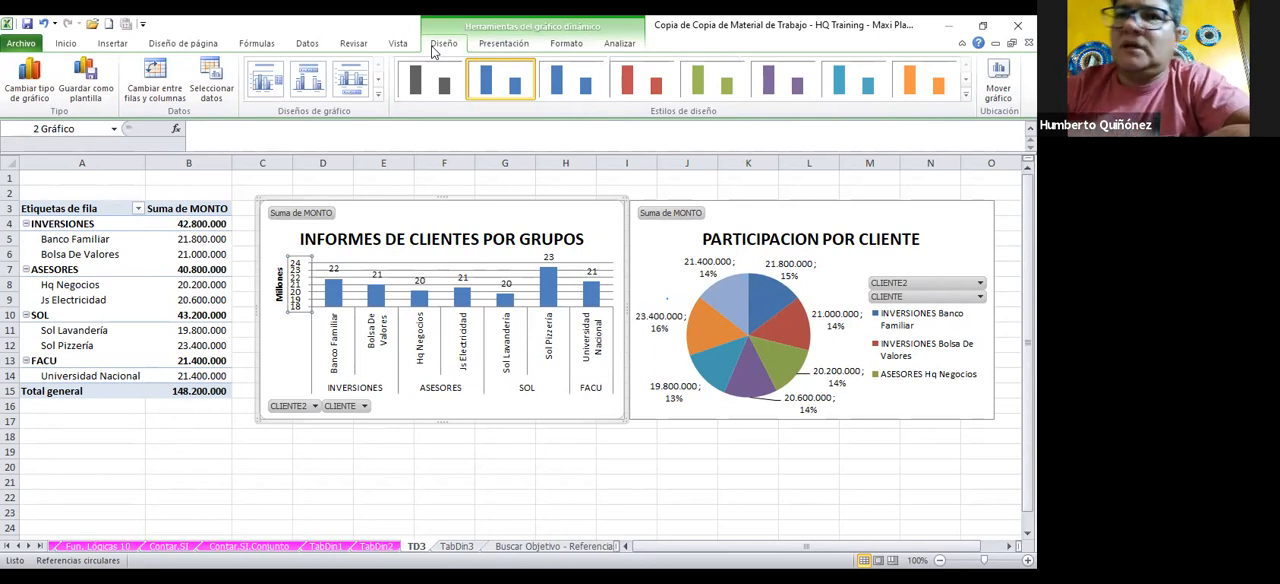
click(966, 98)
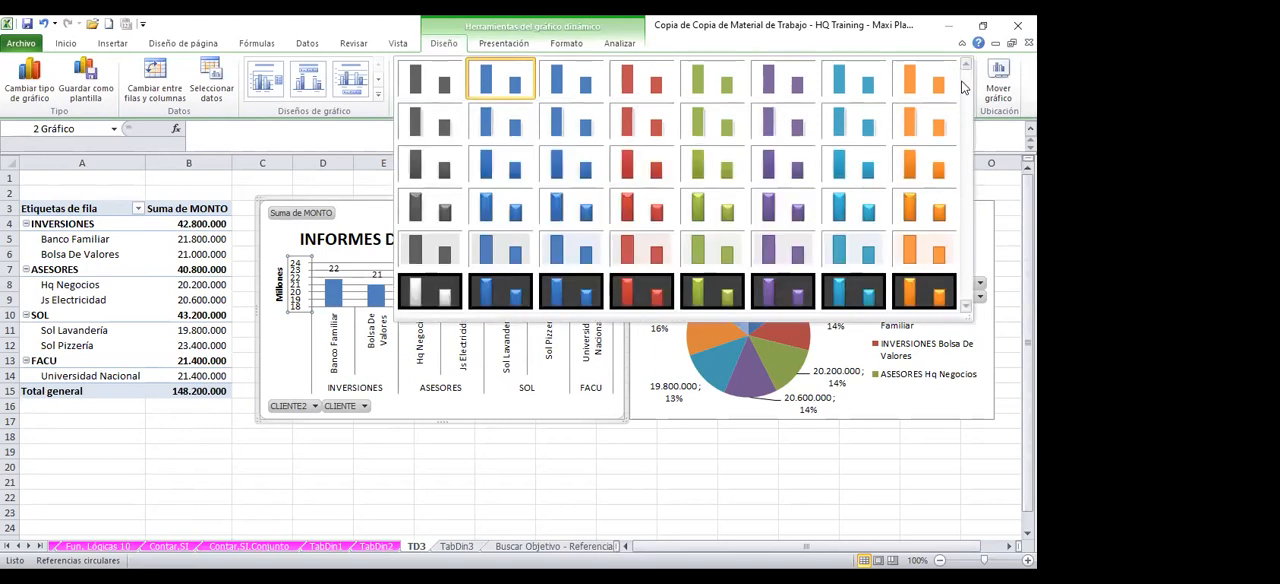
click(934, 294)
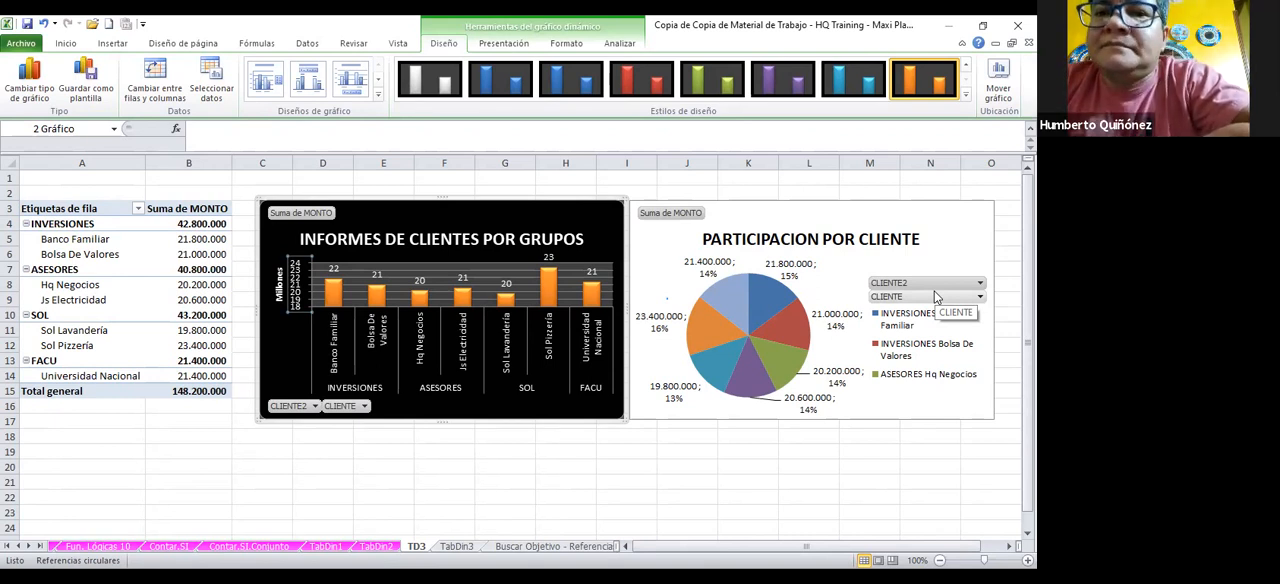
Fill only the Banco Familiar column with the recent colour Verde vivo
click(194, 239)
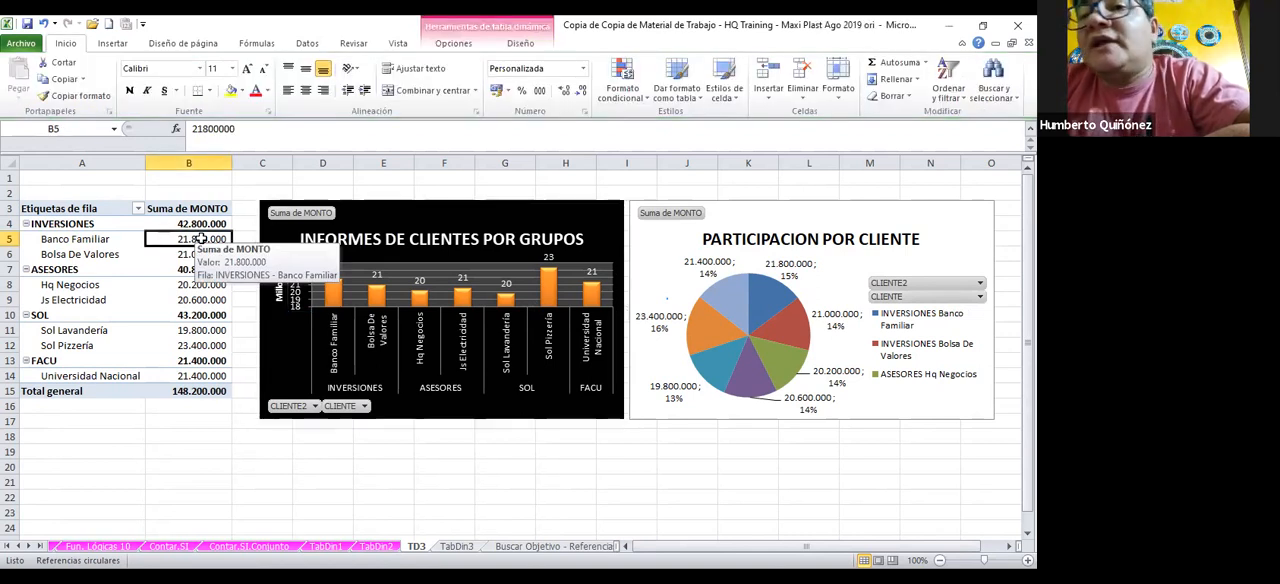
click(340, 290)
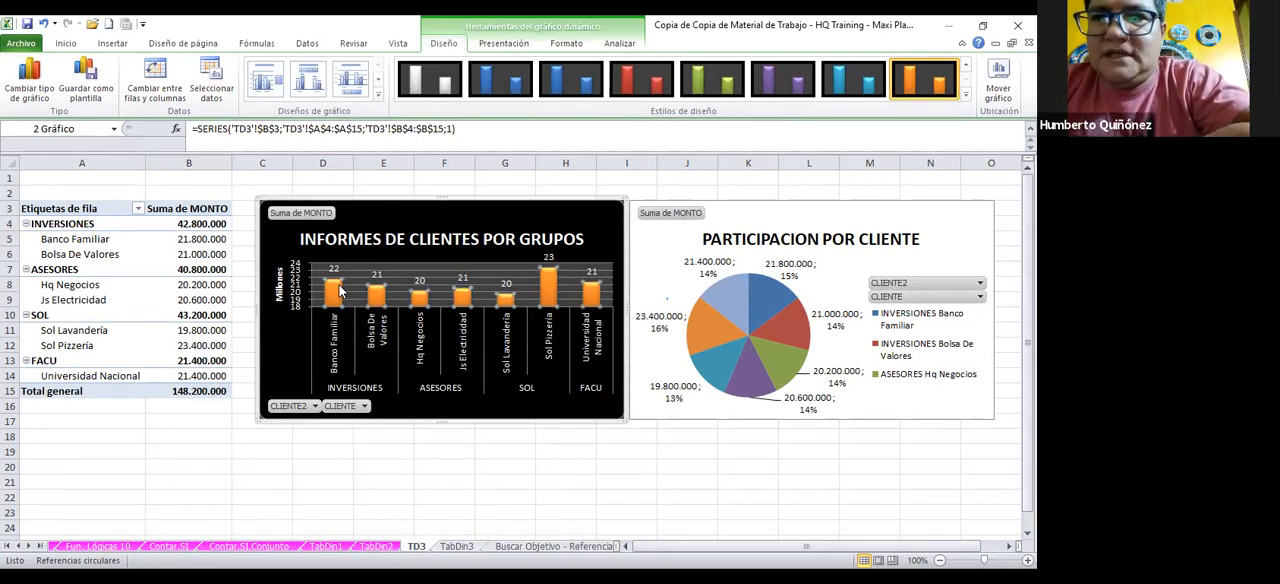
click(340, 290)
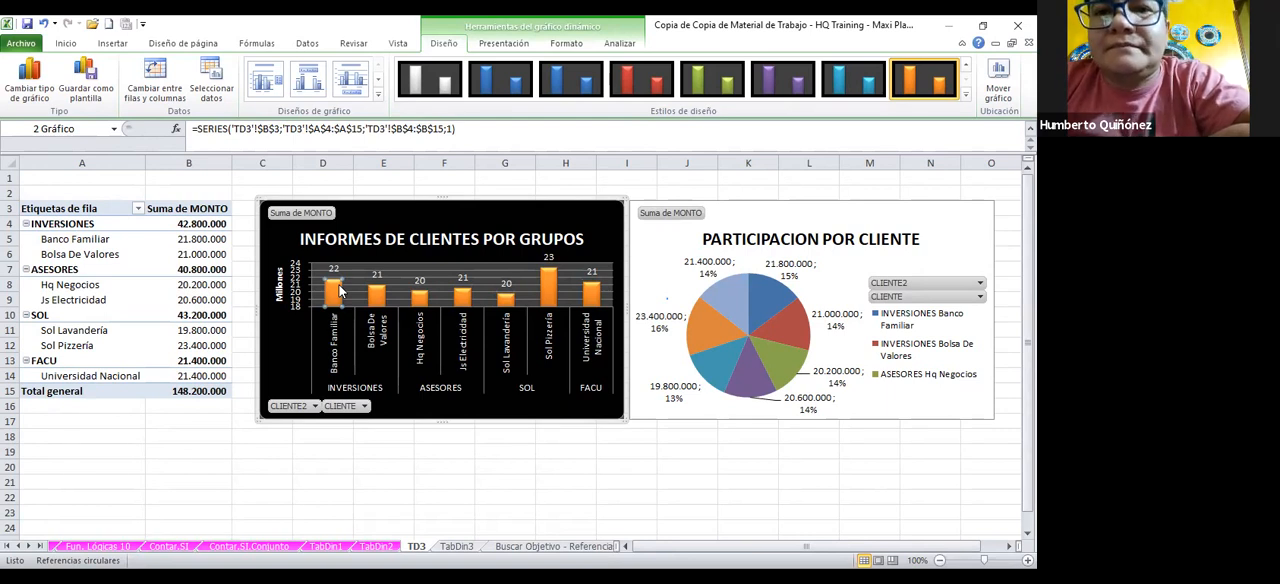
right_click(340, 290)
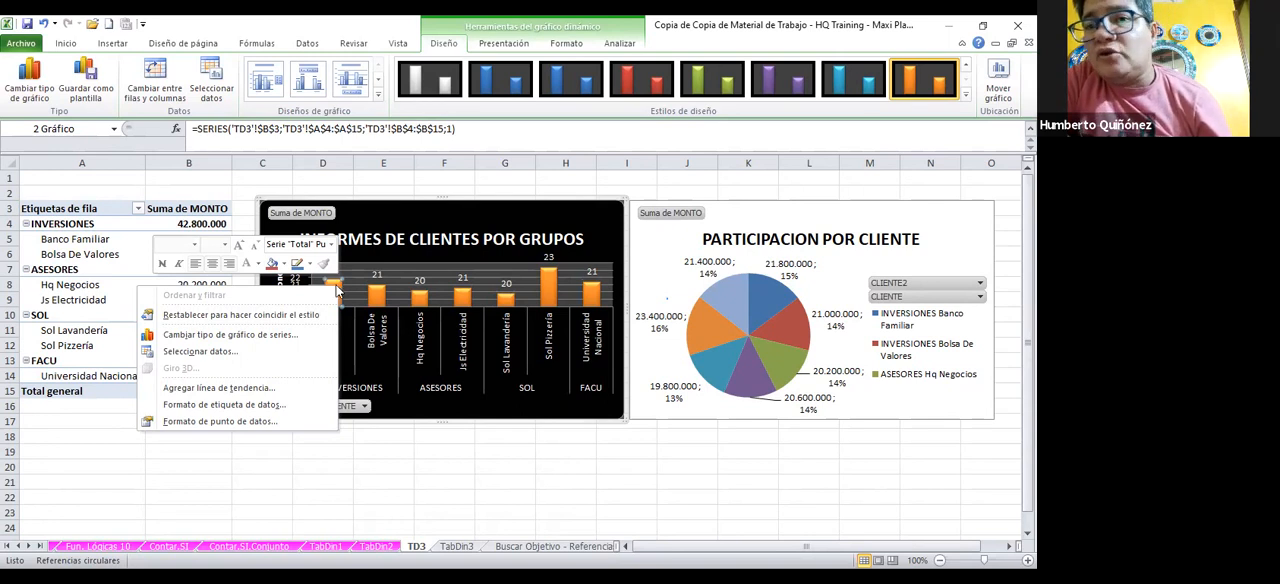
click(285, 266)
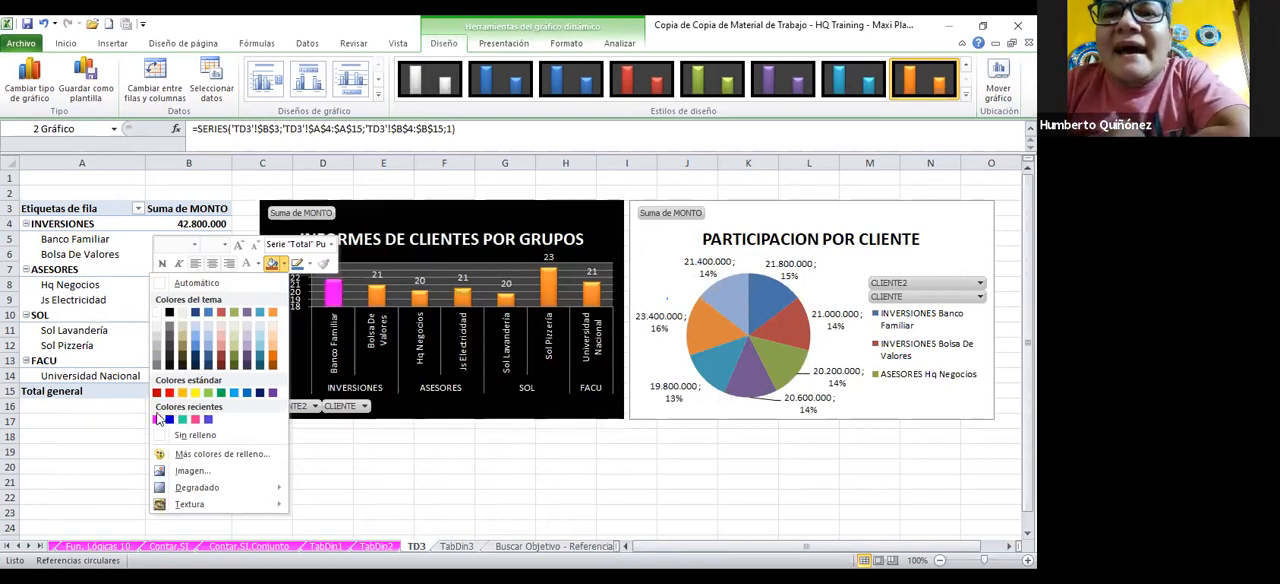
click(184, 420)
Fill only the Hq Negocios column with the recent magenta colour
click(419, 303)
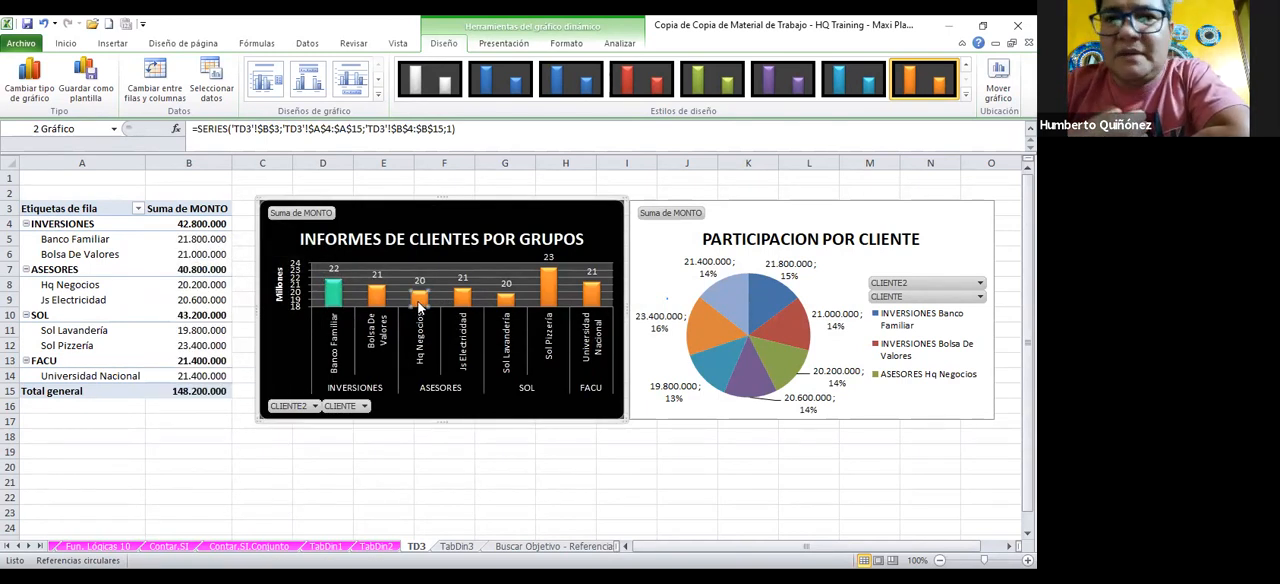
right_click(419, 306)
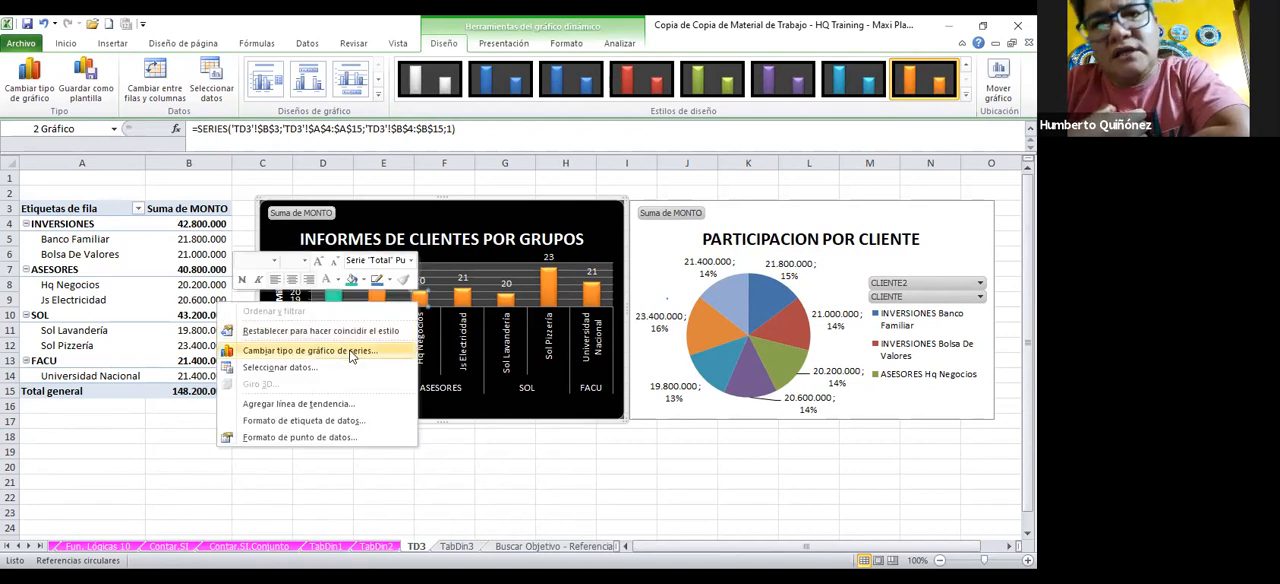
click(352, 282)
click(363, 281)
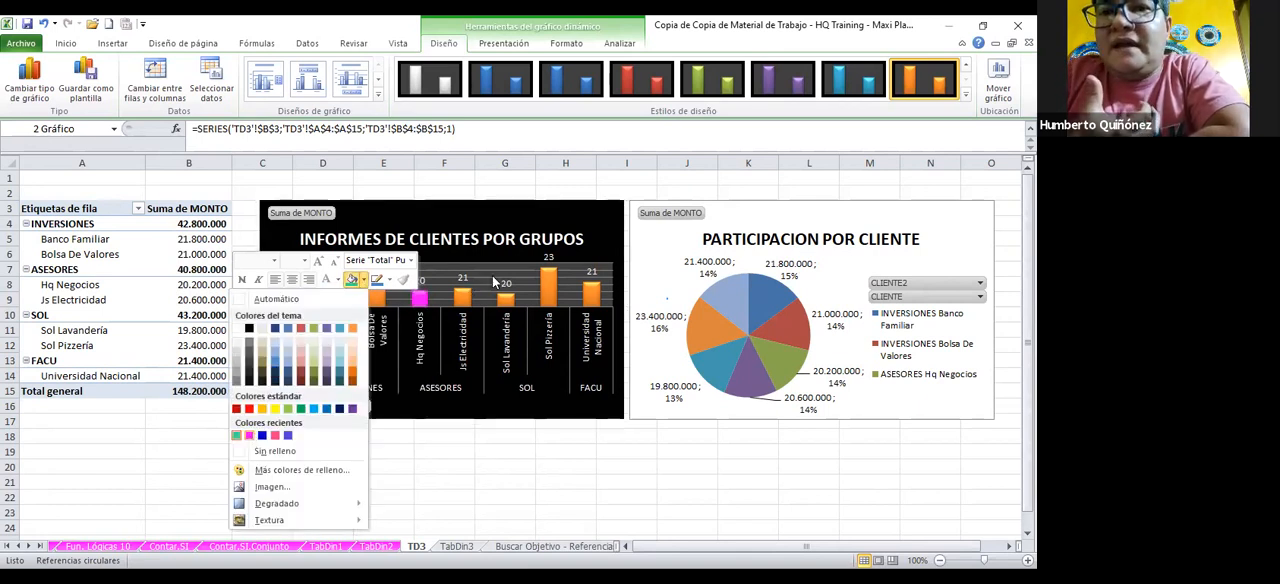
click(250, 436)
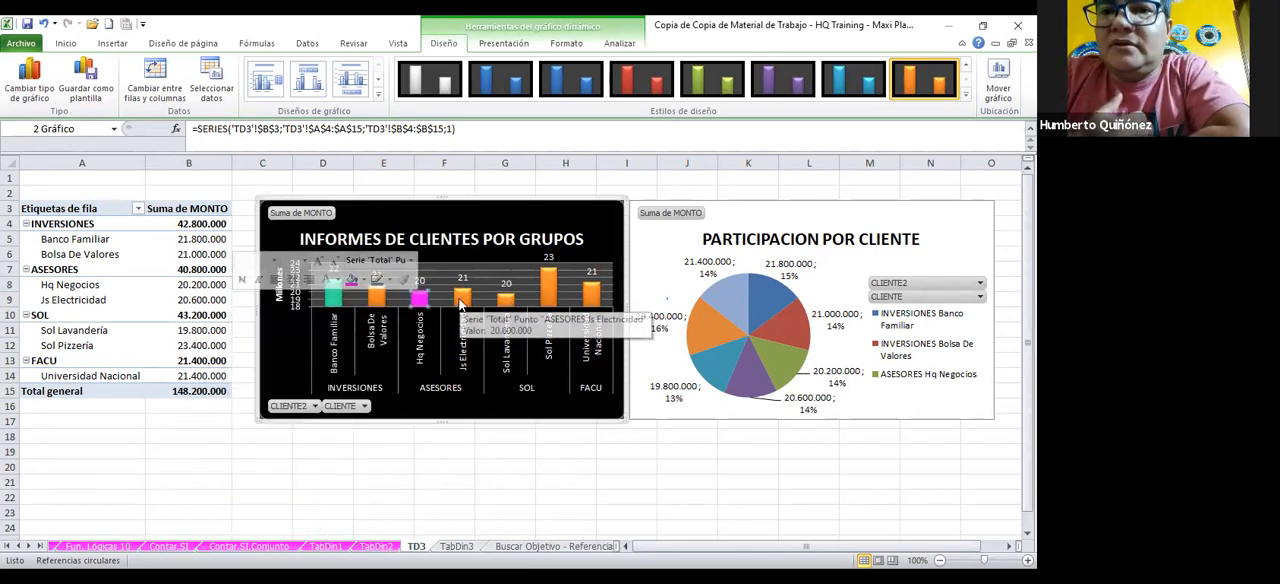
Fill only the Js Electricidad column with a blue theme colour and only the Sol Lavandería column with standard yellow
click(461, 303)
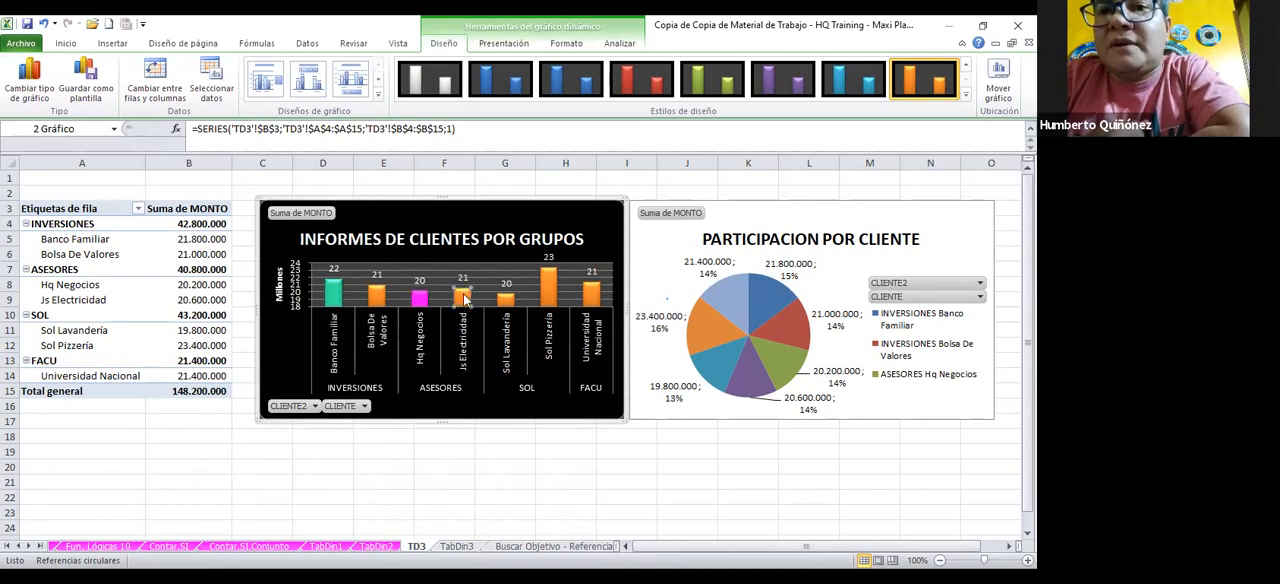
right_click(465, 300)
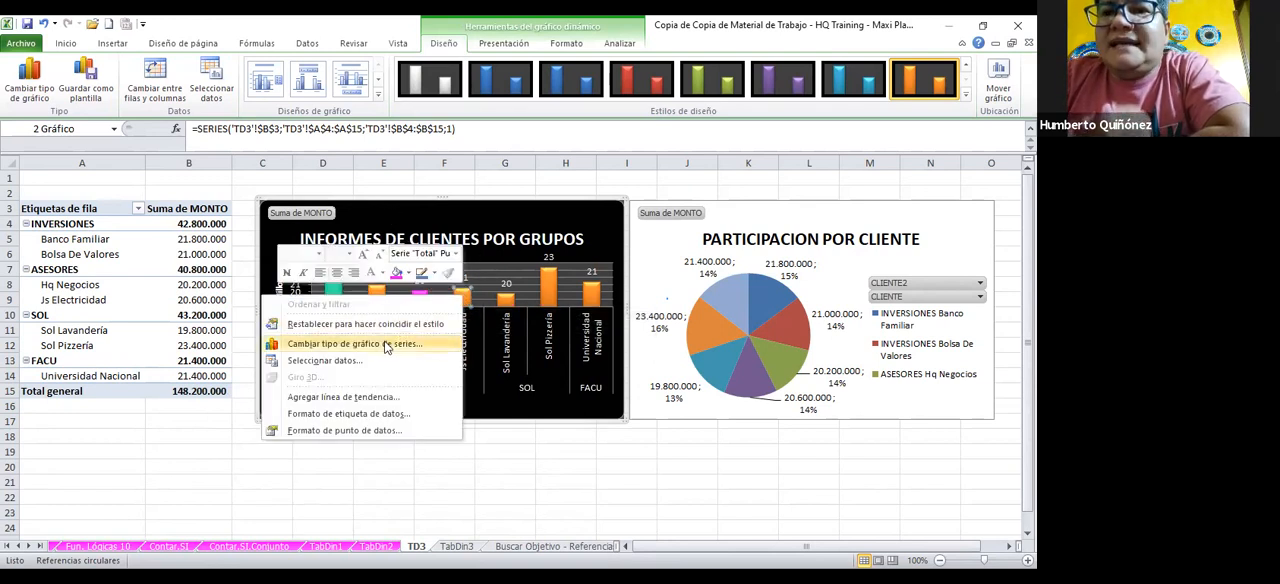
click(407, 274)
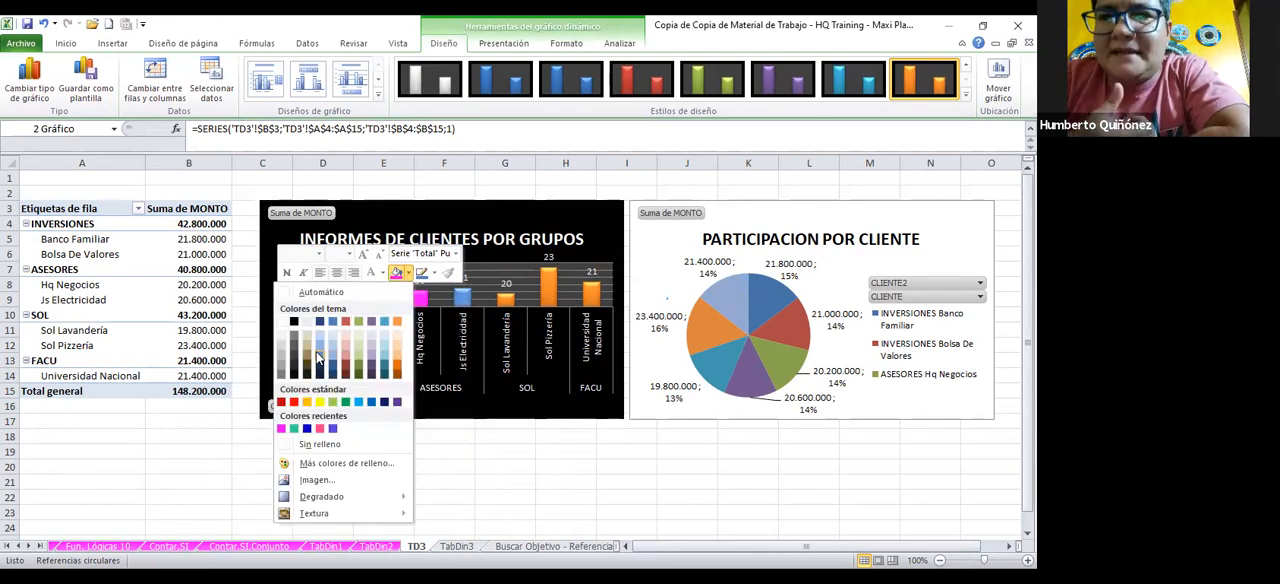
click(316, 351)
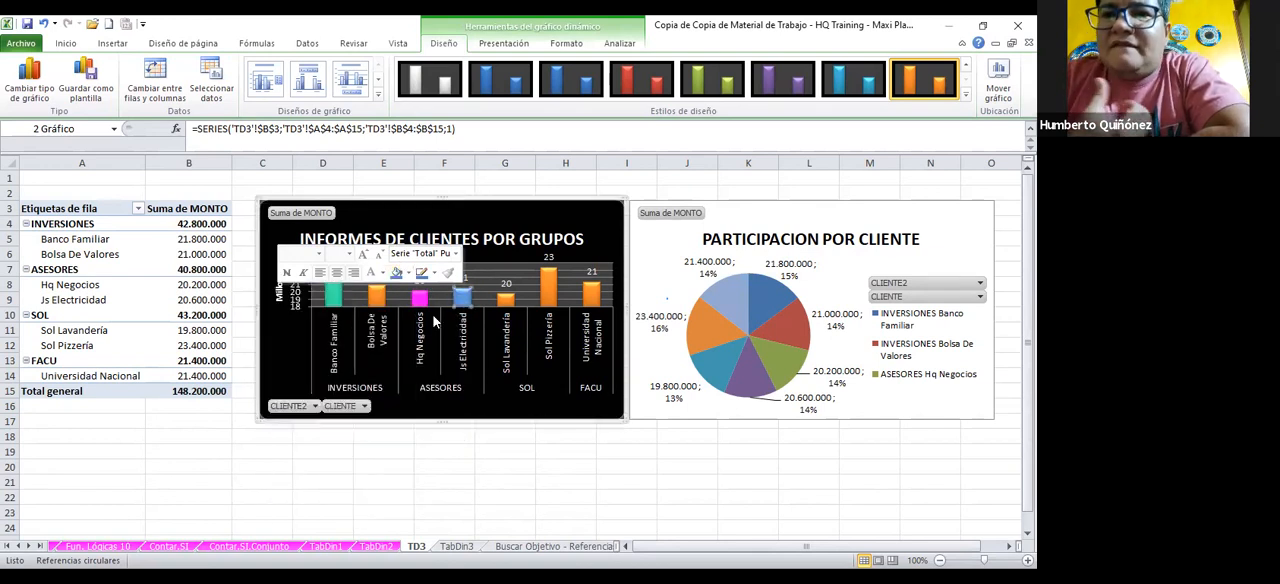
right_click(507, 301)
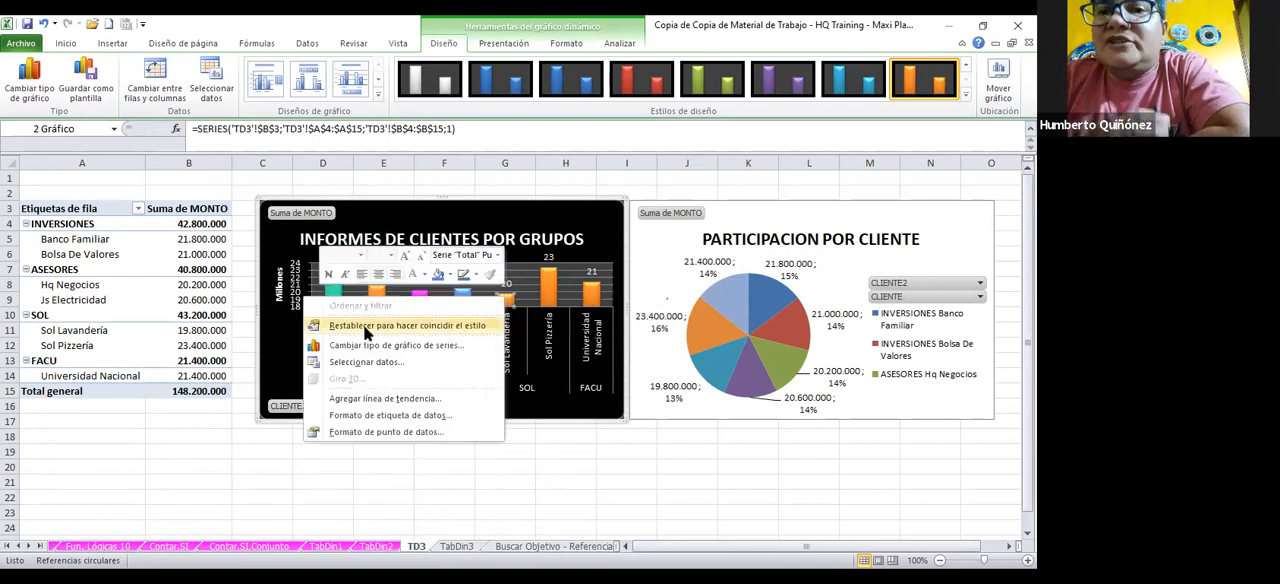
click(451, 281)
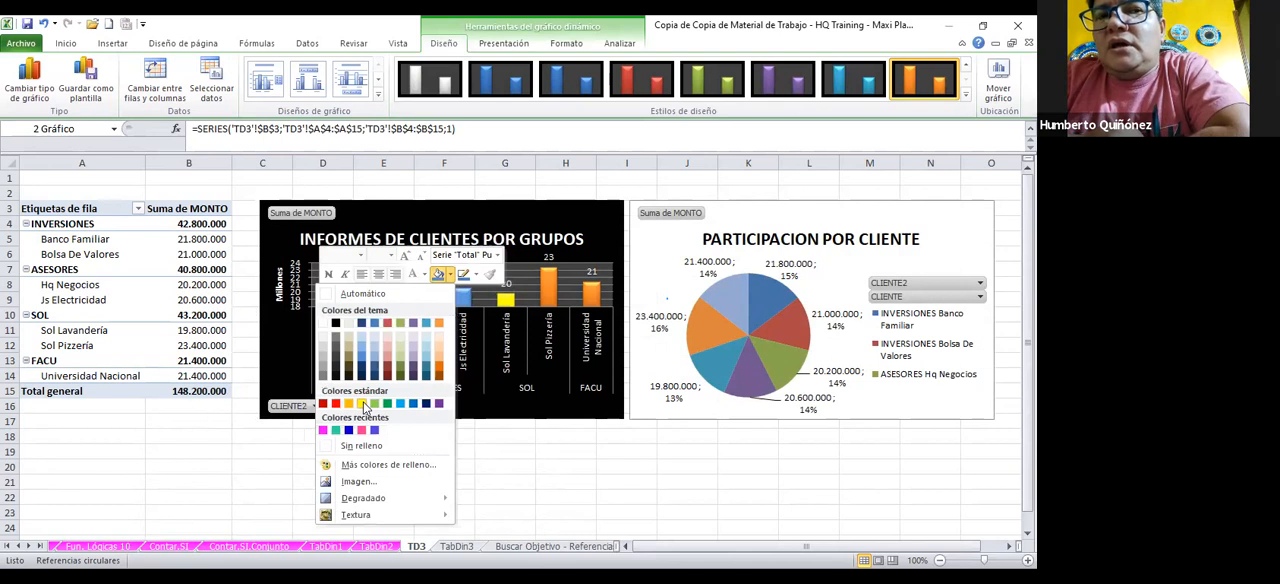
click(363, 404)
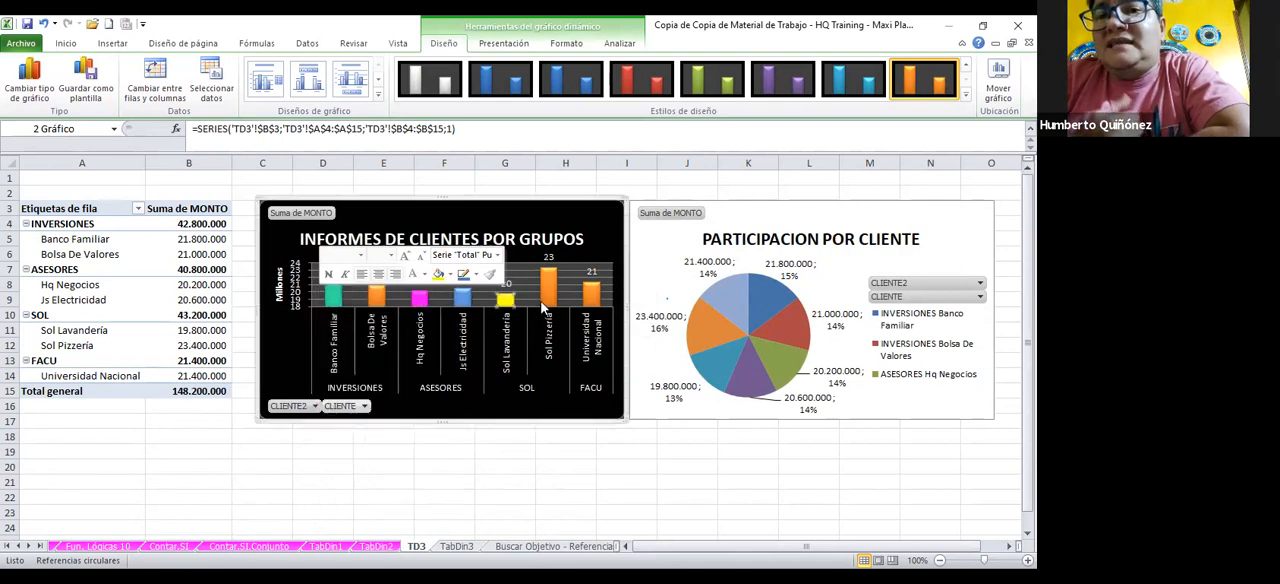
Fill only the Sol Pizzería column with standard red and only the Universidad Nacional column with standard light green
right_click(549, 299)
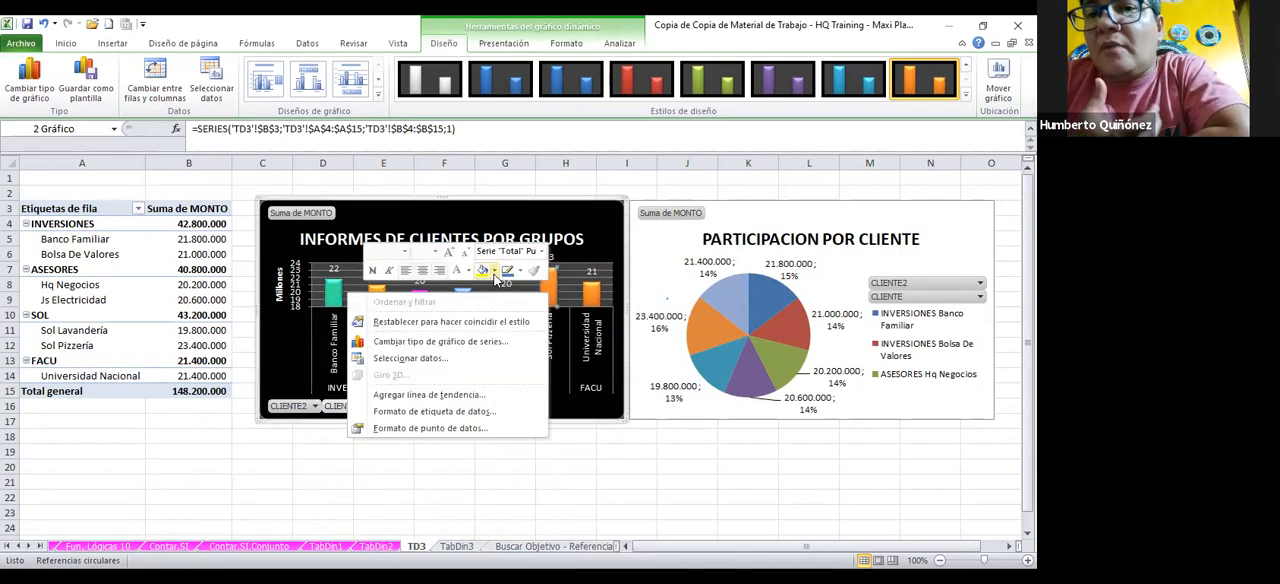
click(494, 272)
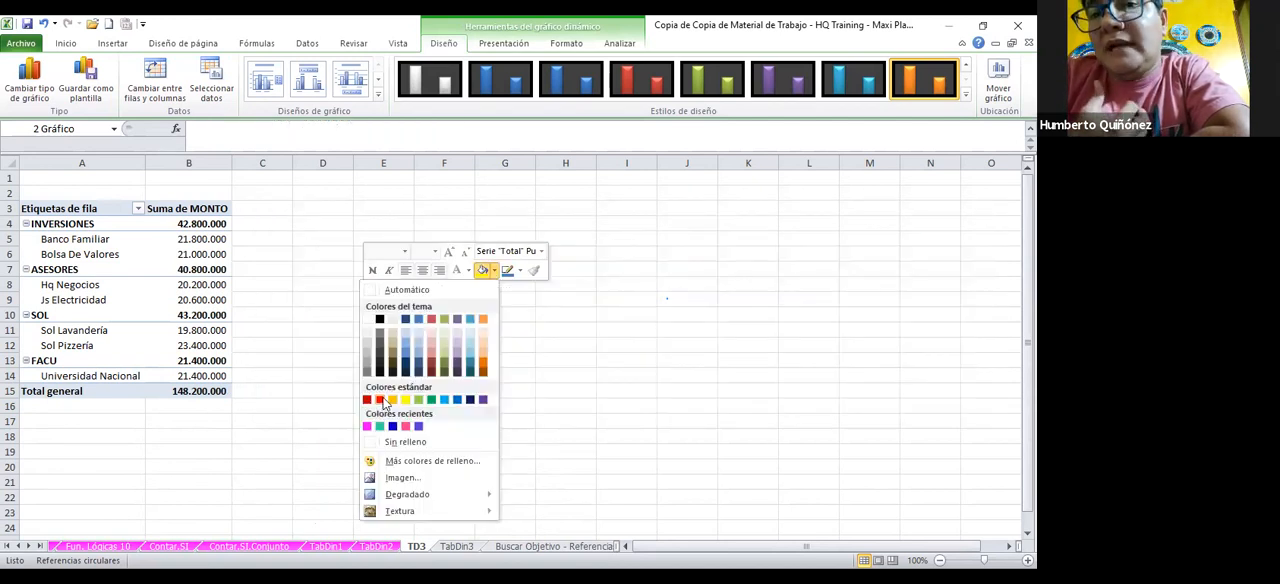
click(383, 402)
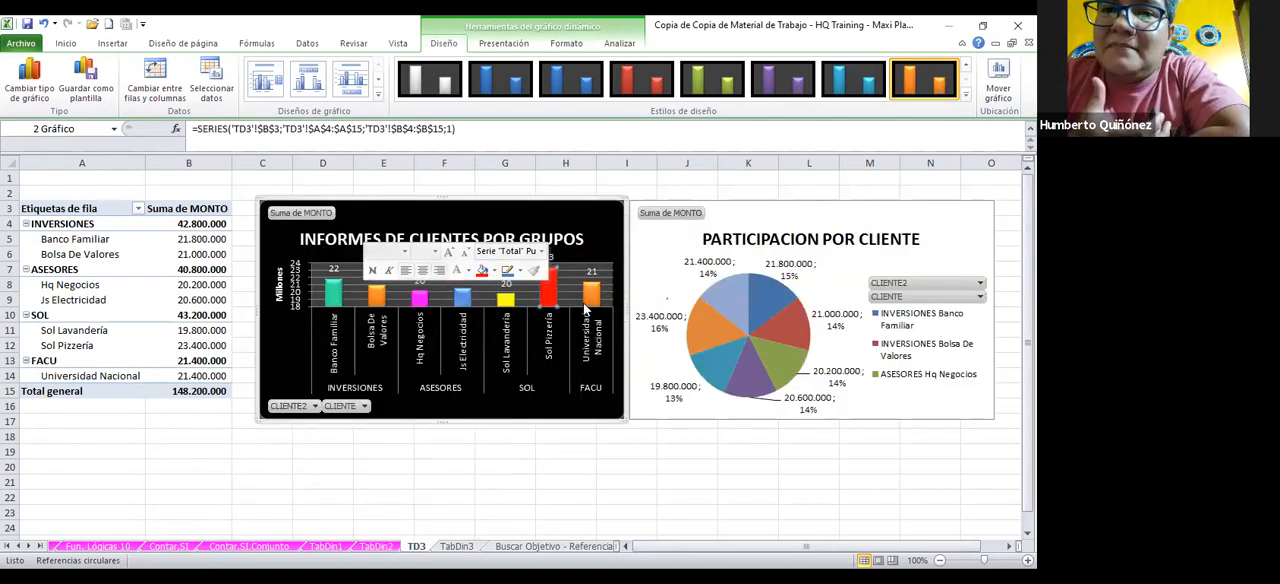
right_click(590, 308)
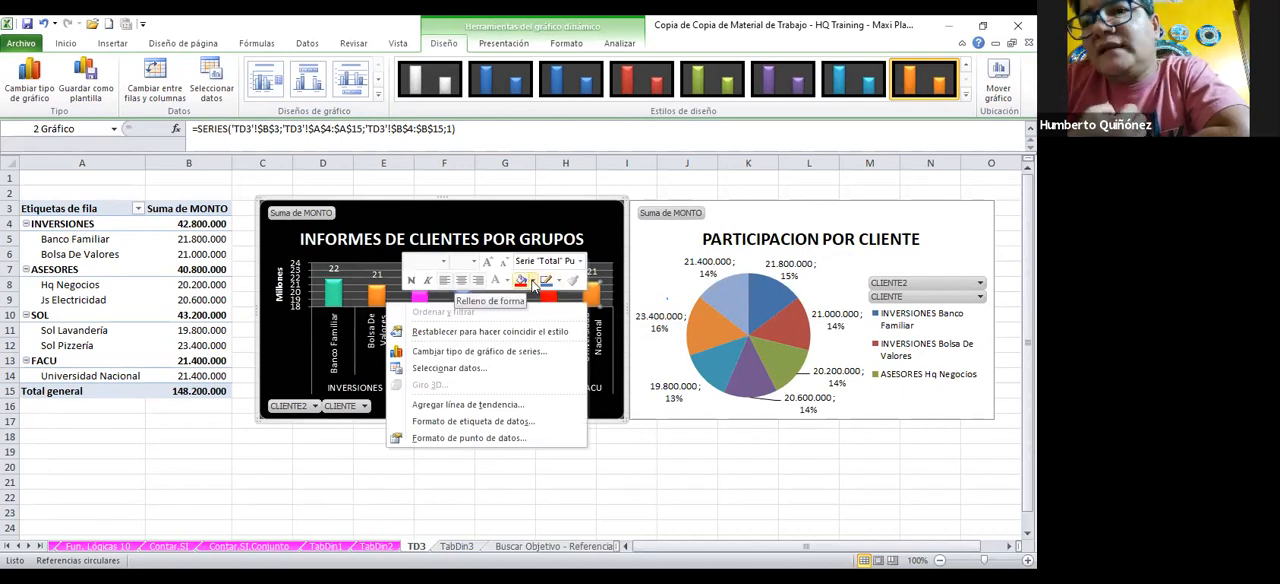
click(533, 283)
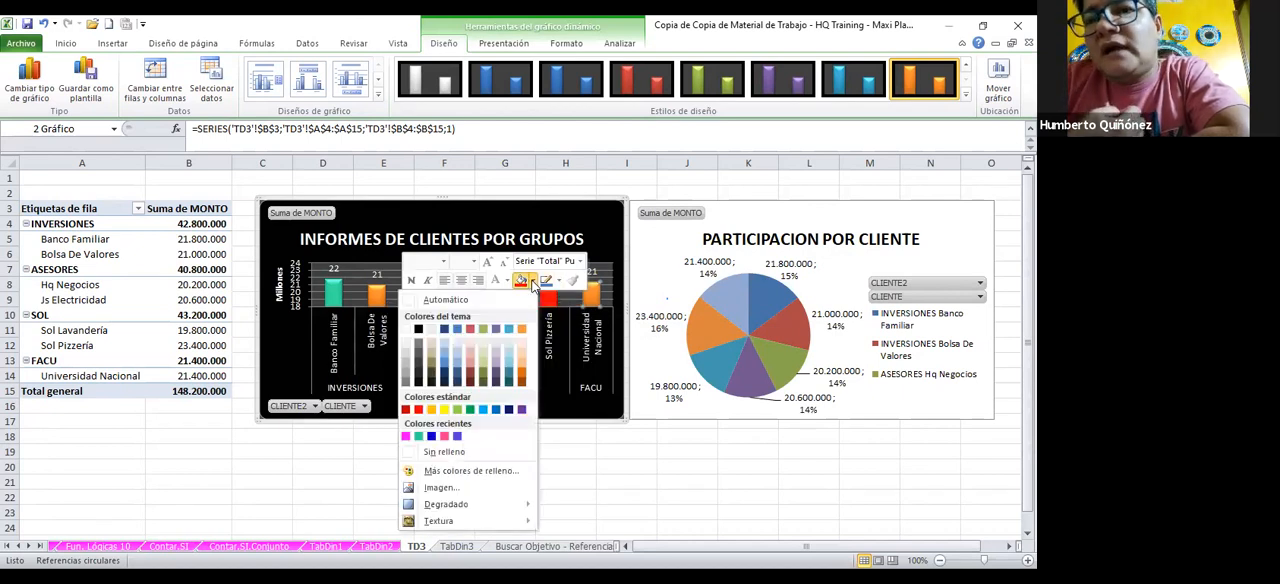
click(457, 410)
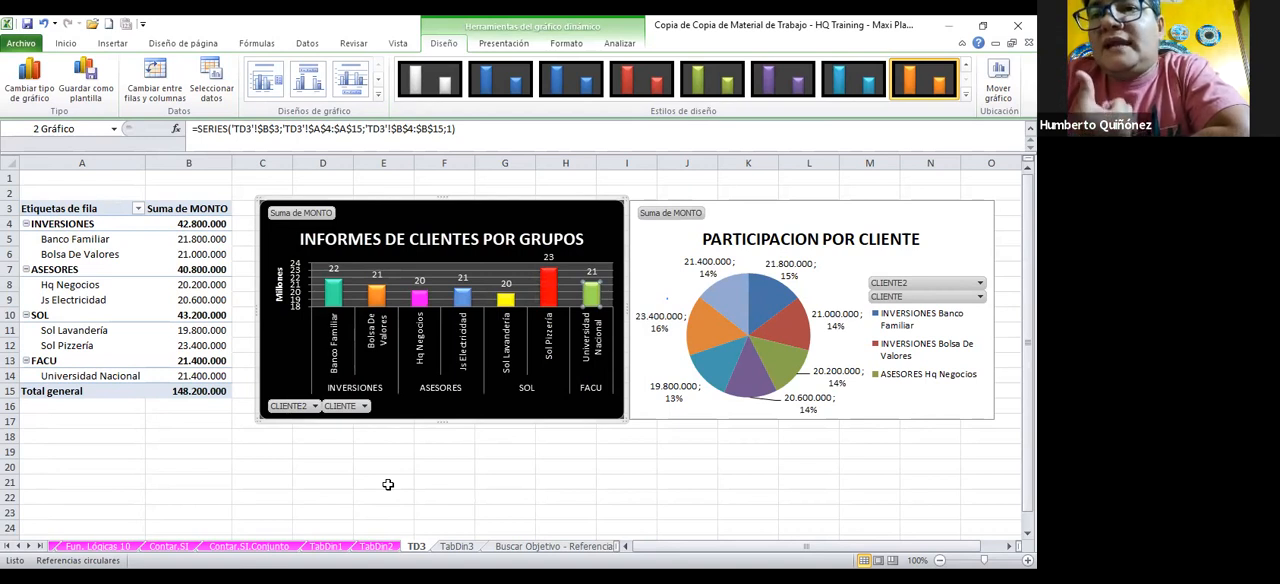
Apply the chart style with multicoloured bevelled slices on a black background to the PARTICIPACION POR CLIENTE pie chart
click(790, 332)
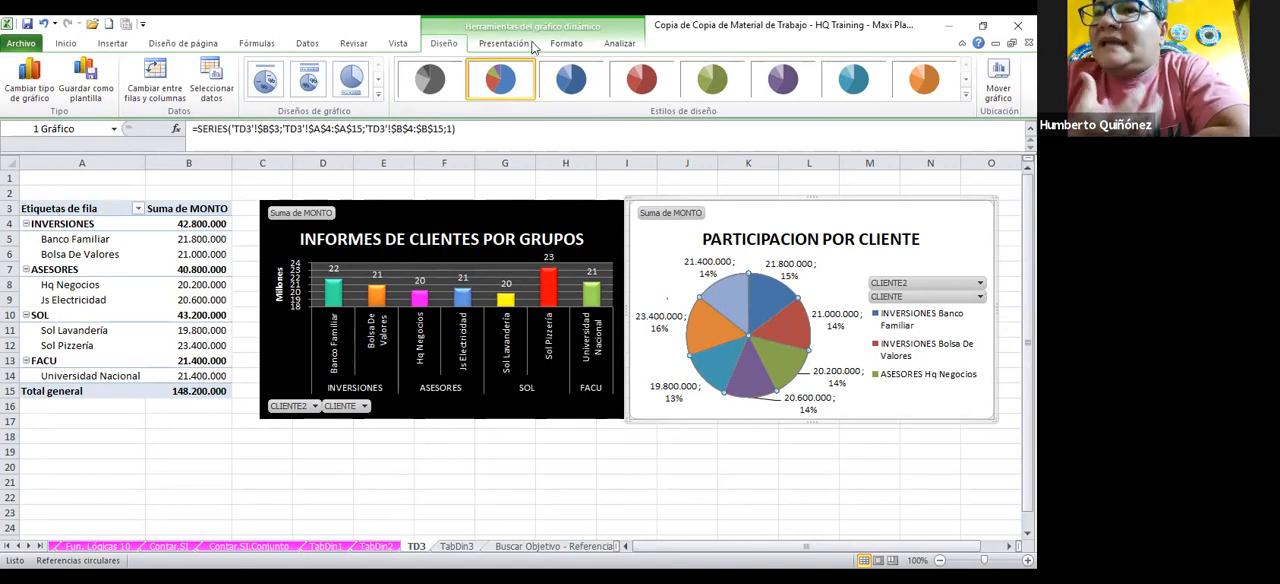
click(969, 96)
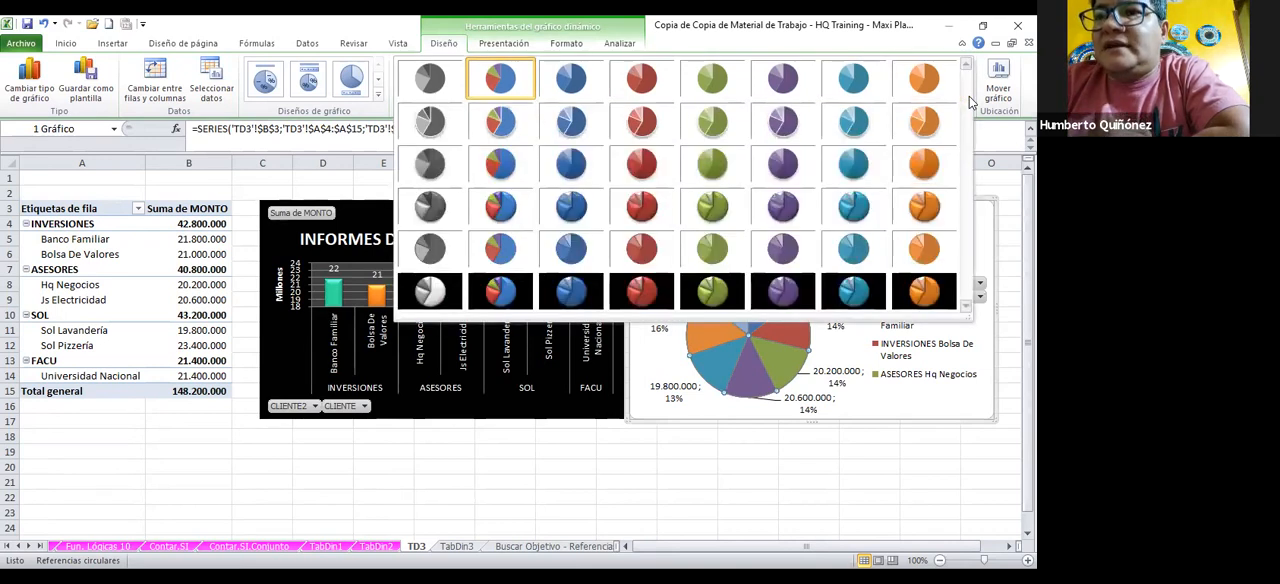
click(507, 290)
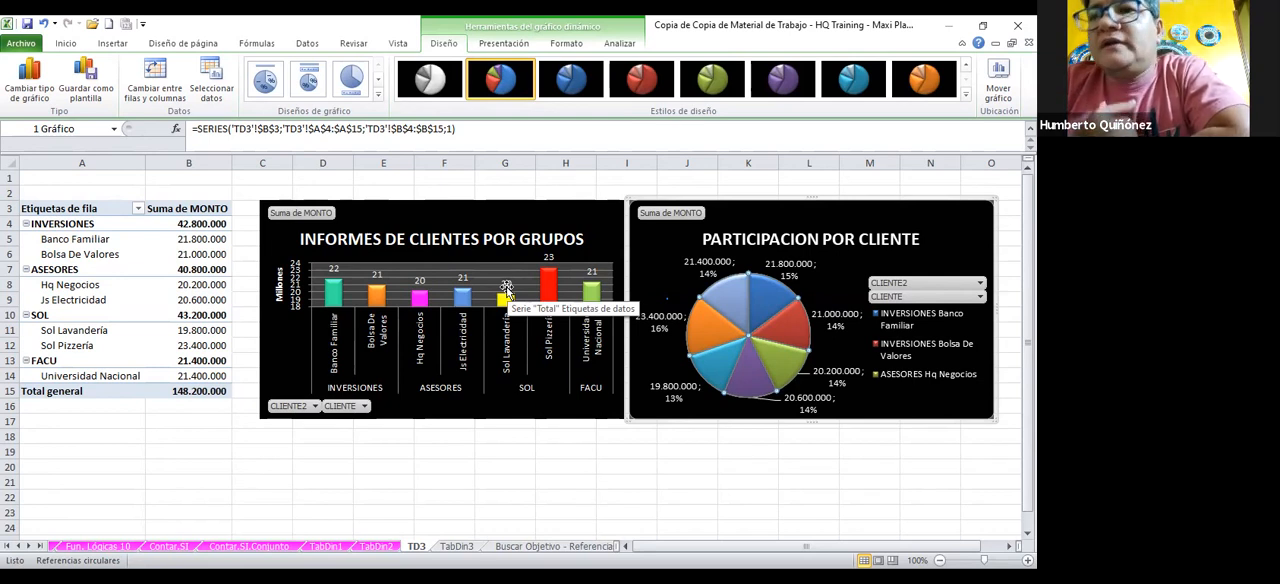
Fill only the pie slice labelled 21.400.000 with the recent magenta colour
right_click(738, 305)
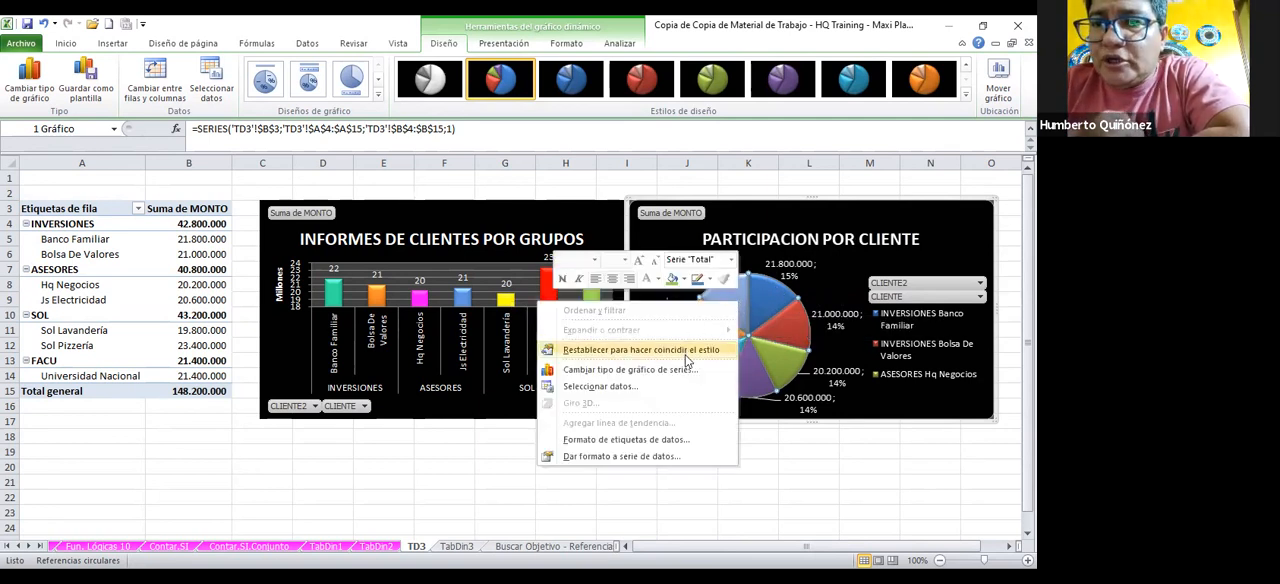
click(685, 280)
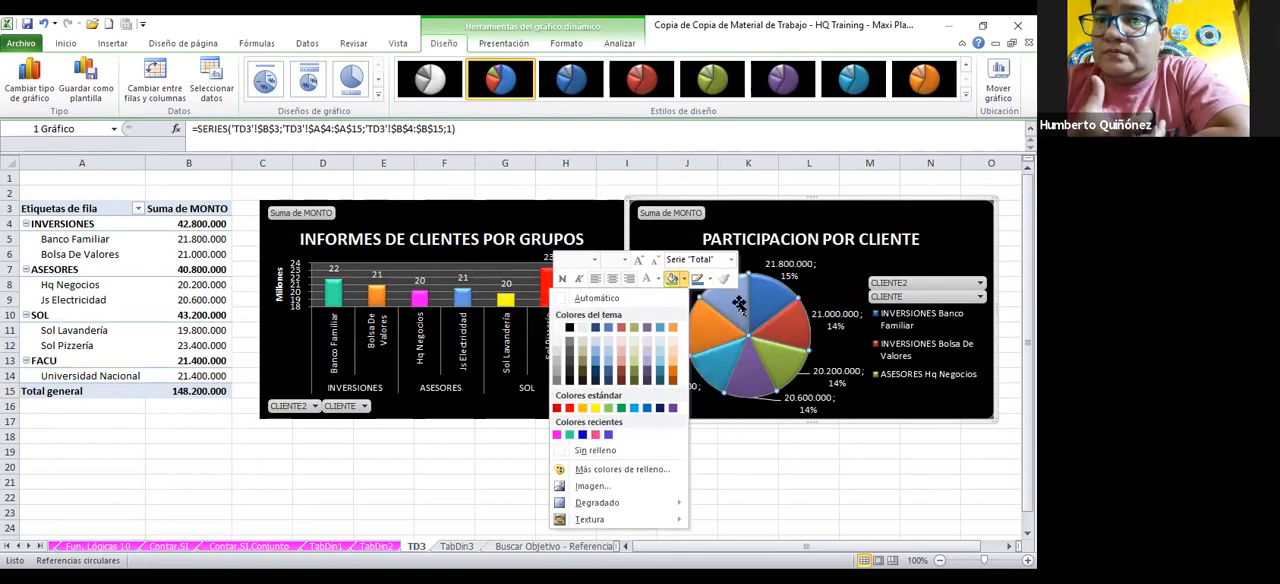
click(738, 305)
right_click(738, 305)
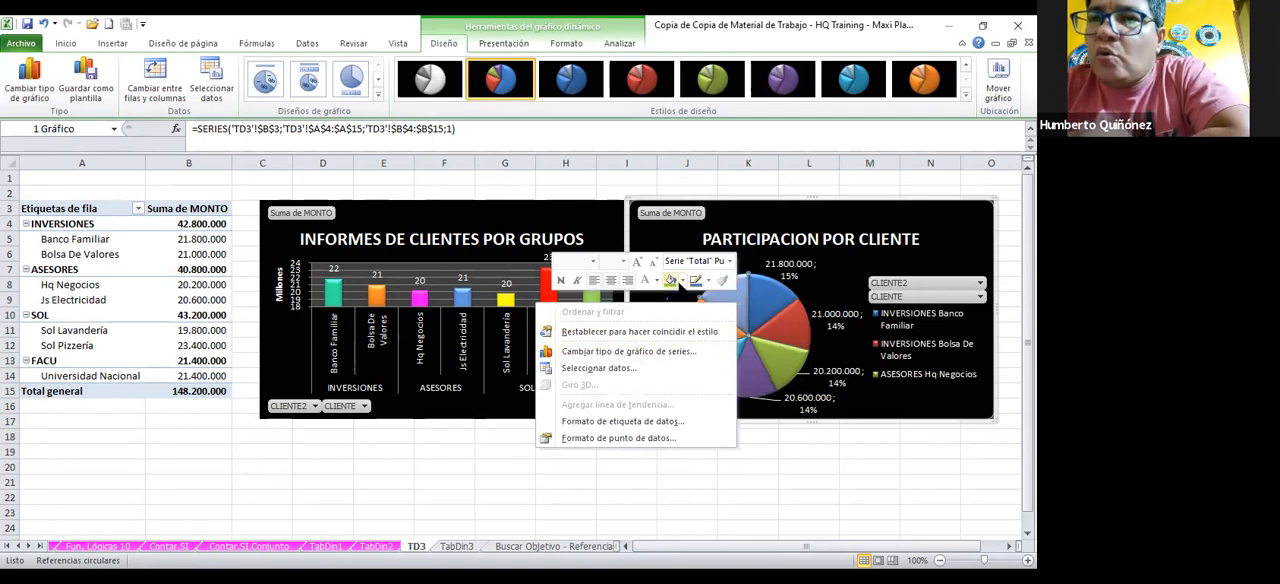
click(683, 286)
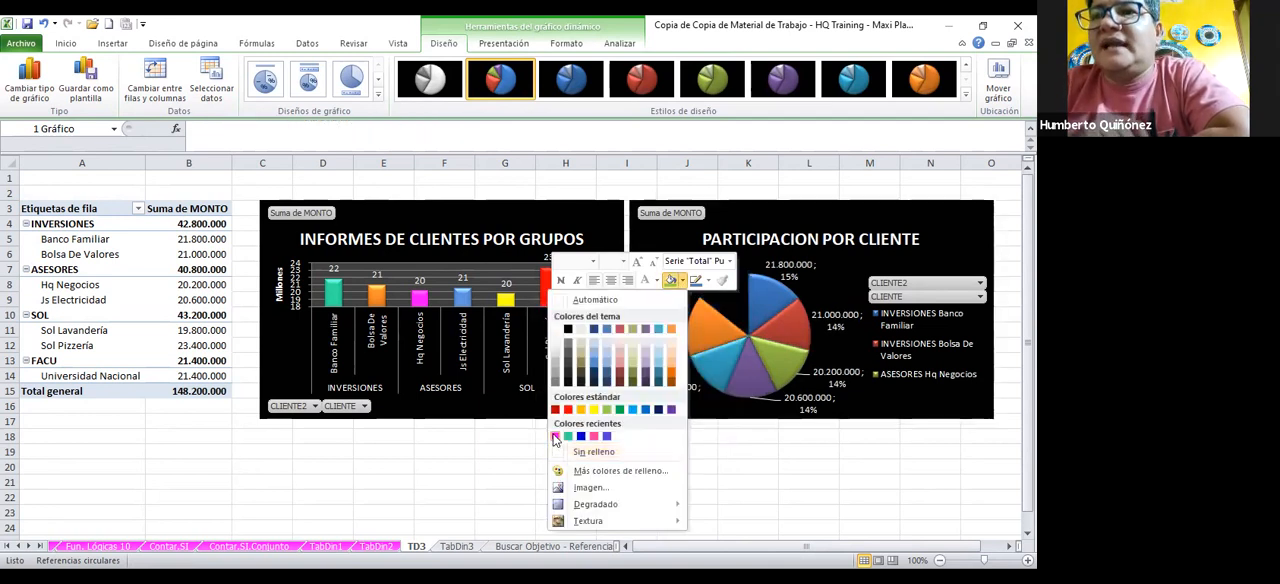
click(556, 436)
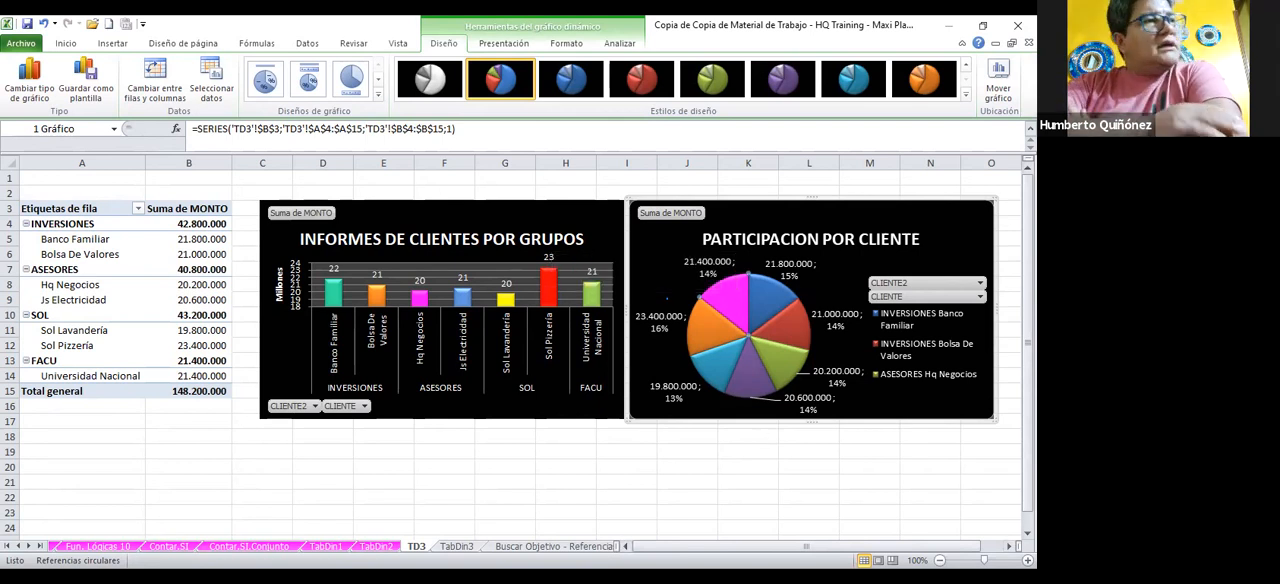
Create a copy of the TD3 sheet in the same workbook and place it directly after the TabDin3 sheet
right_click(418, 553)
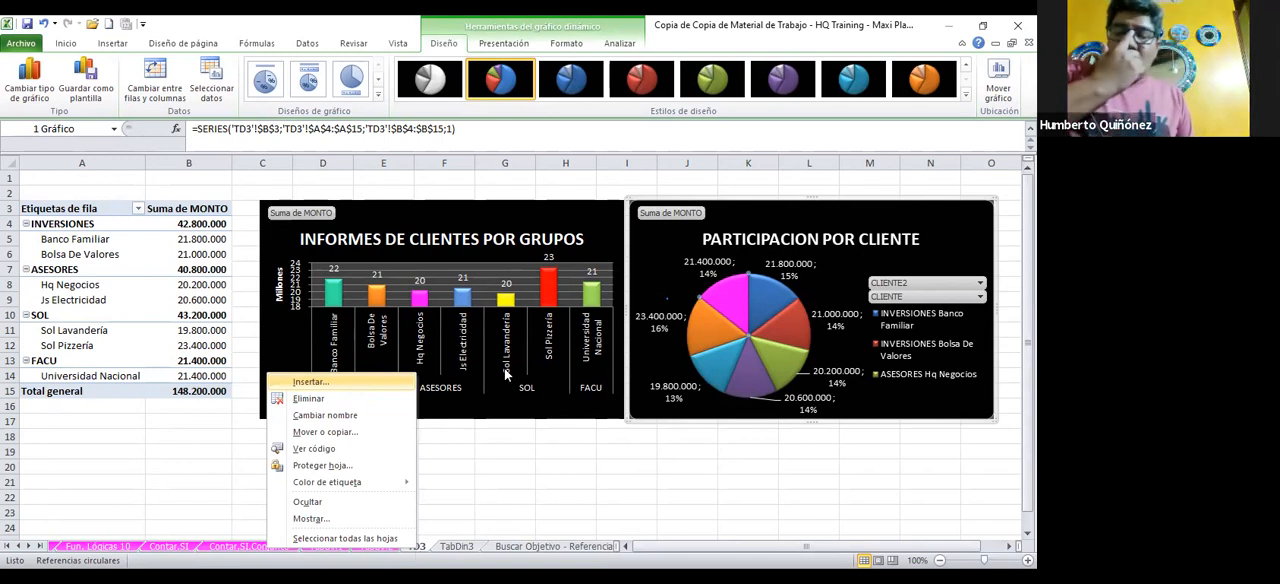
click(358, 432)
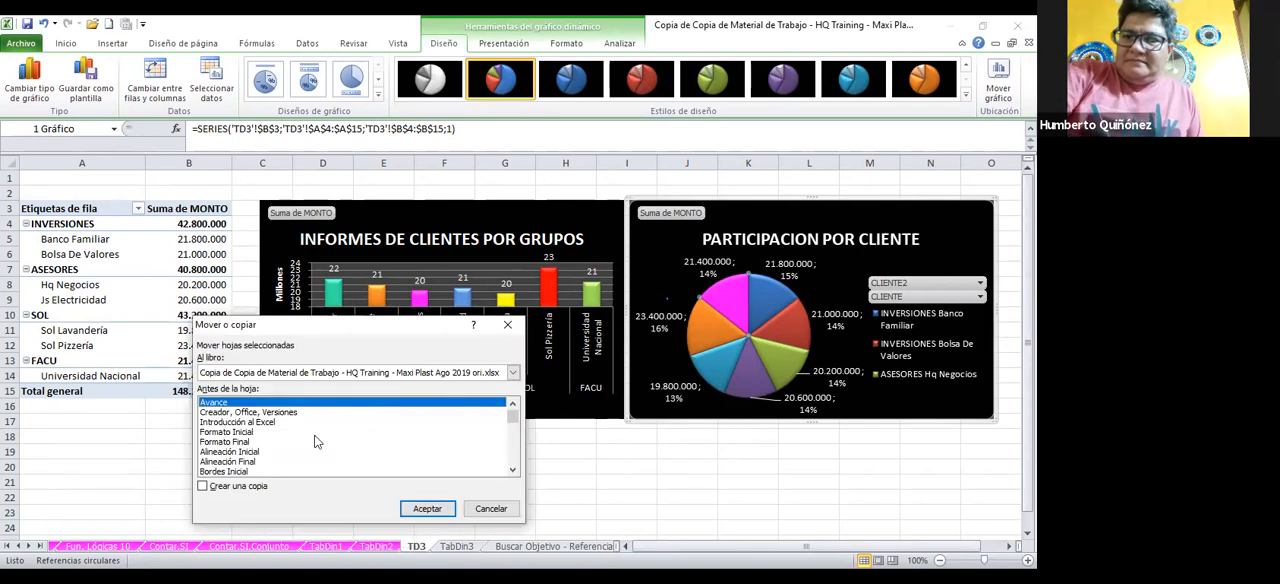
click(203, 486)
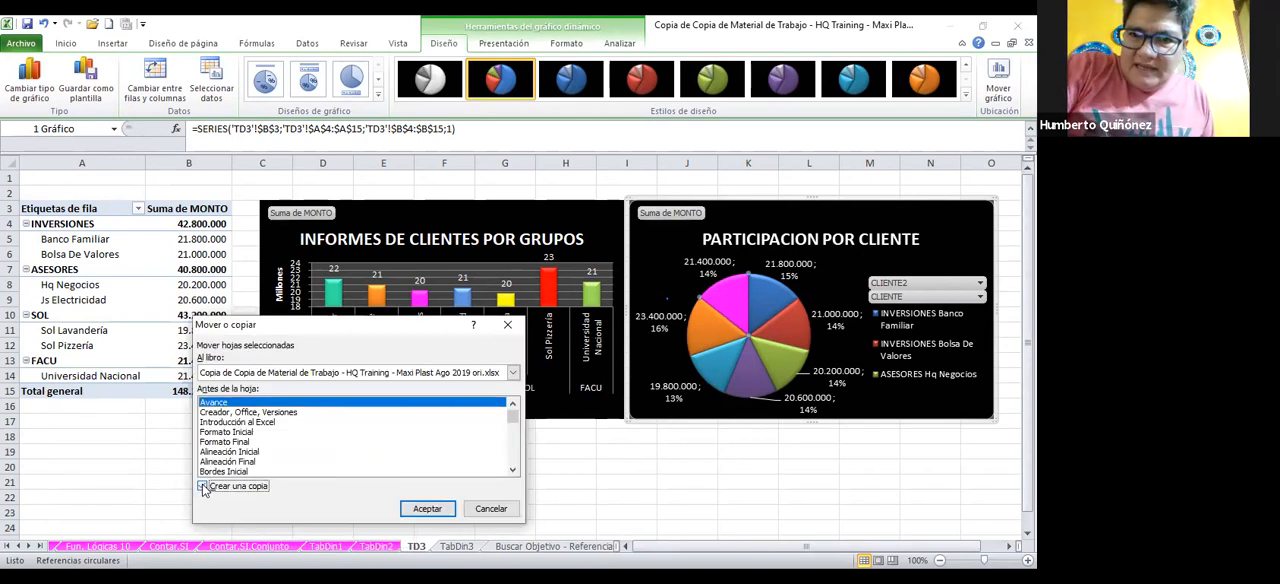
click(430, 509)
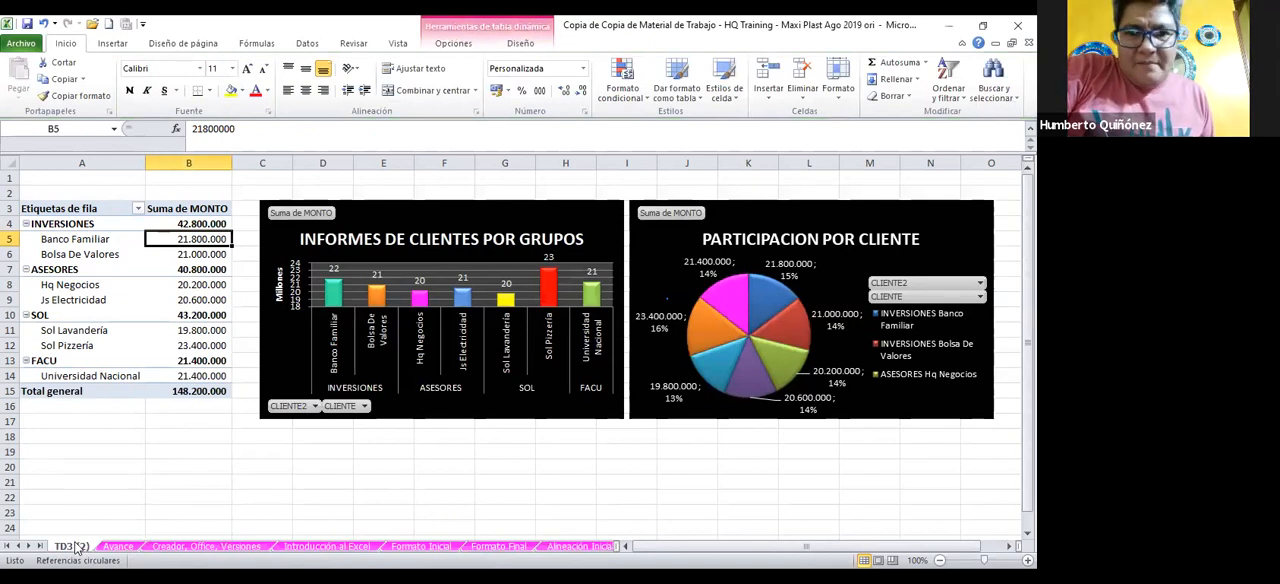
mouse_move(76, 546)
mouse_down()
mouse_move(233, 519)
mouse_move(614, 548)
mouse_move(496, 539)
mouse_up()
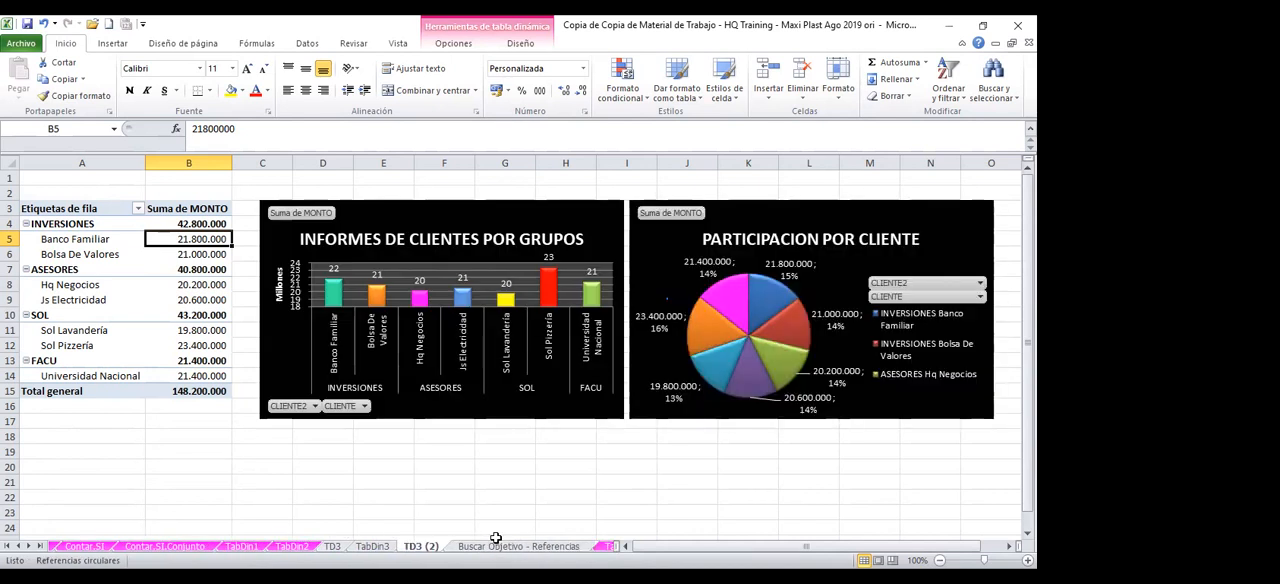
Rename the copied TD3 sheet as GRAFICO SIMP
double_click(421, 546)
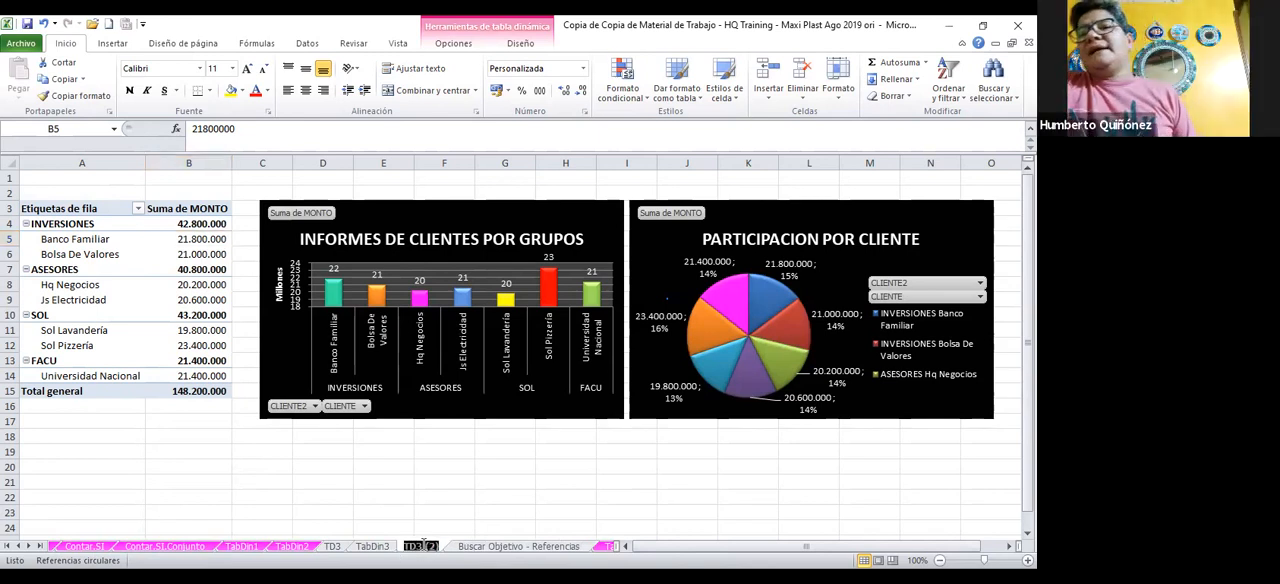
text(GRAFIC)
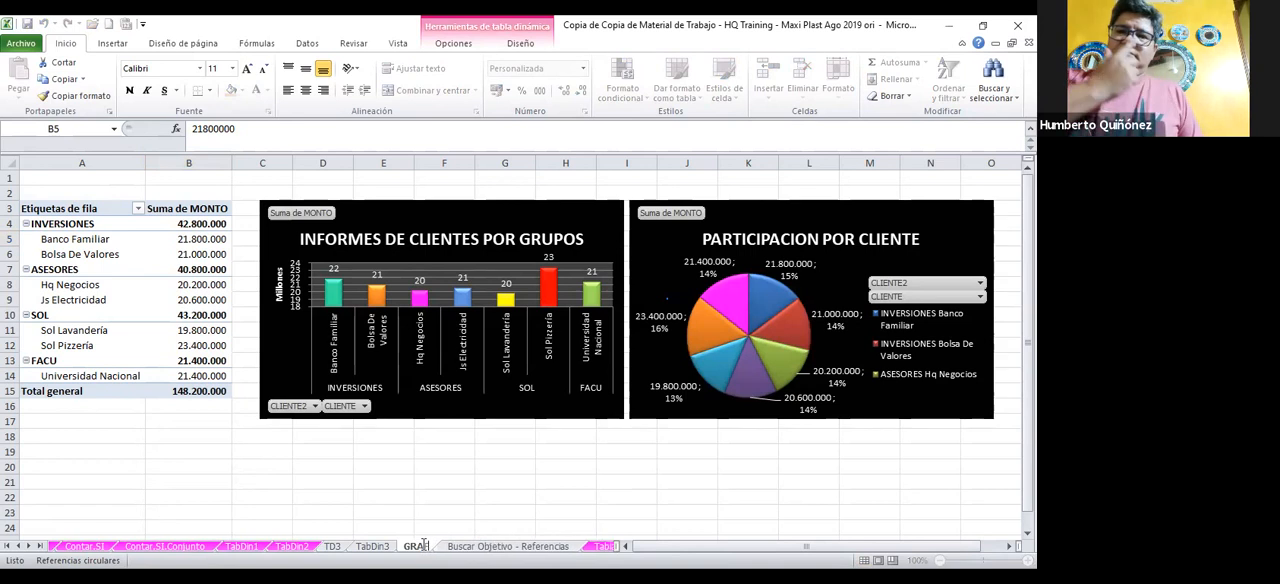
text(O)
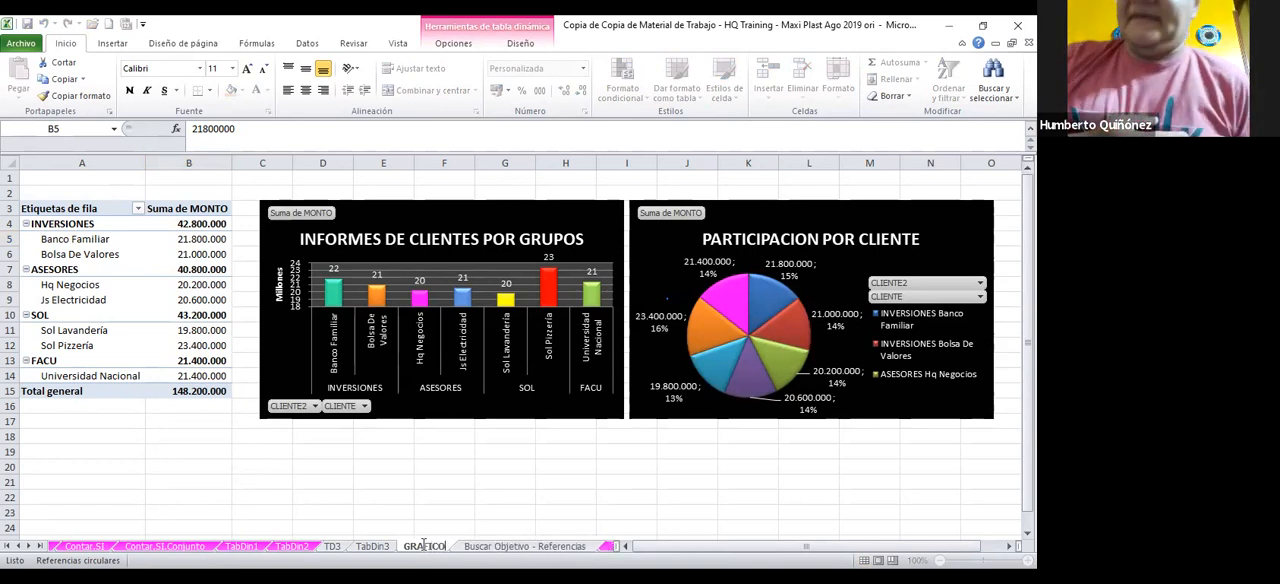
text( SIMP.)
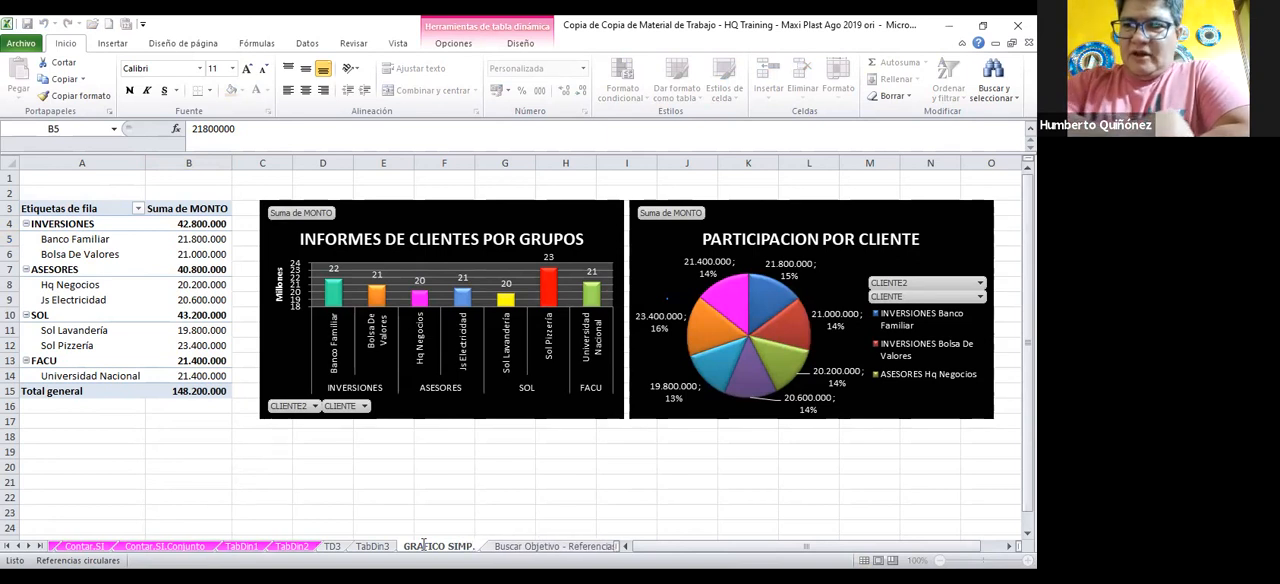
click(448, 505)
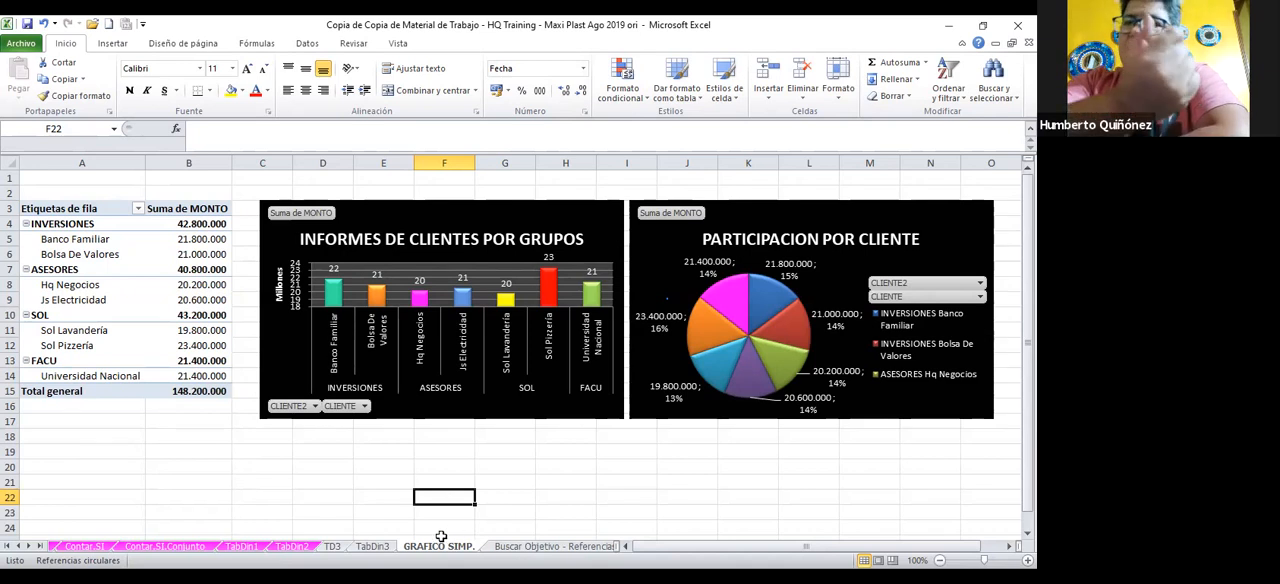
Delete the column chart and the pie chart from the GRAFICO SIMP. sheet, keeping only the pivot table
click(514, 393)
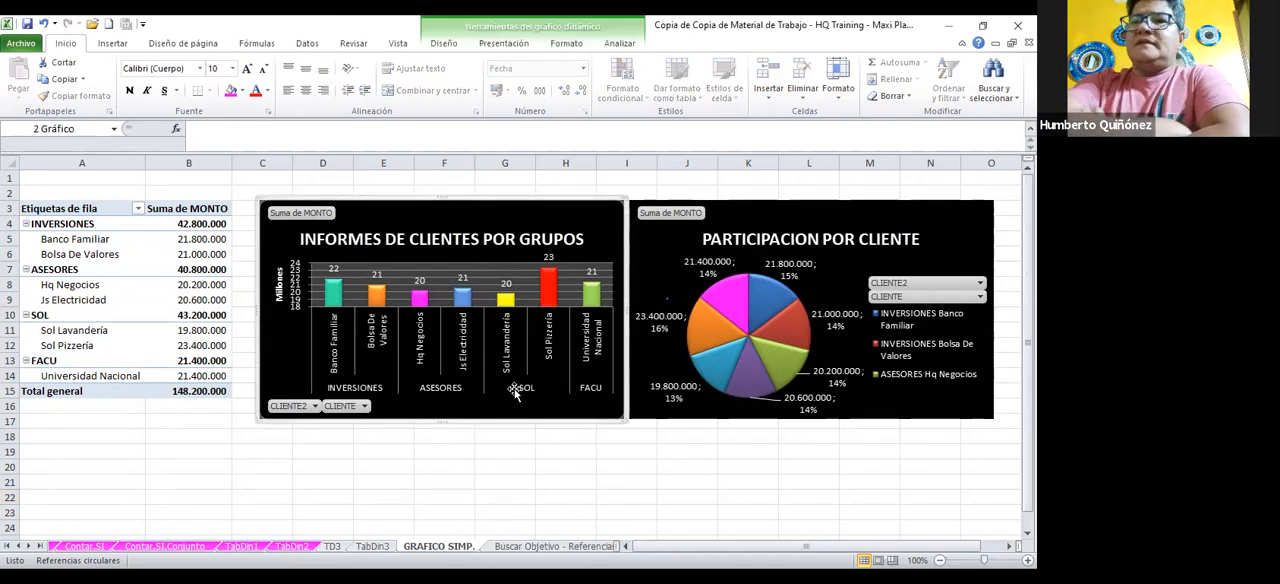
key(Delete)
drag(505, 391, 683, 318)
click(692, 274)
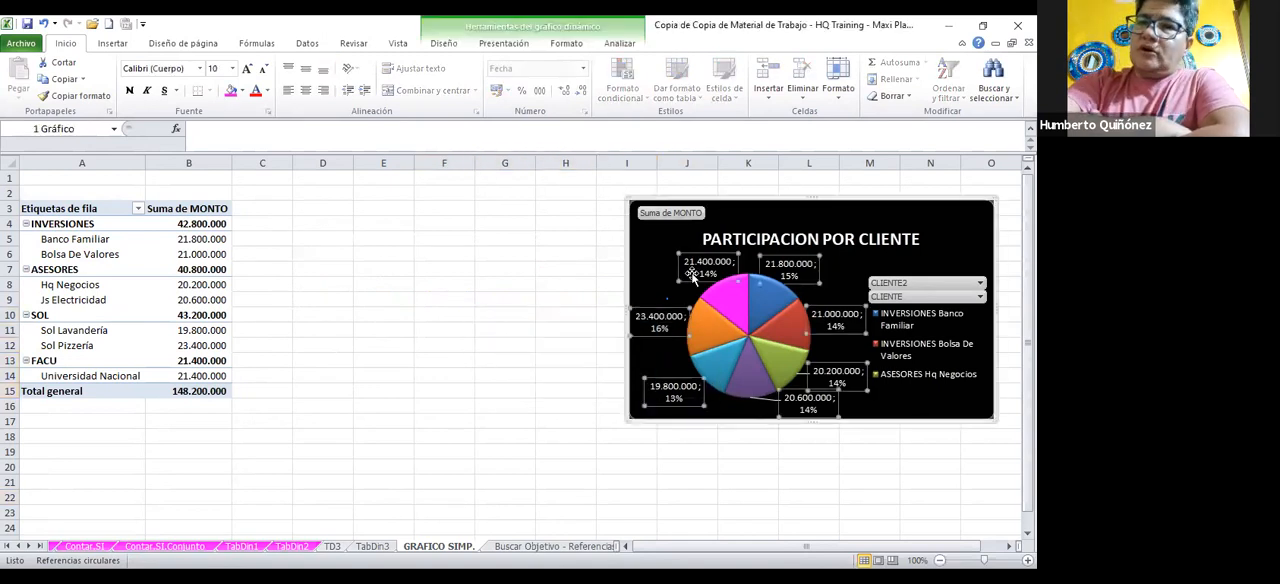
click(757, 208)
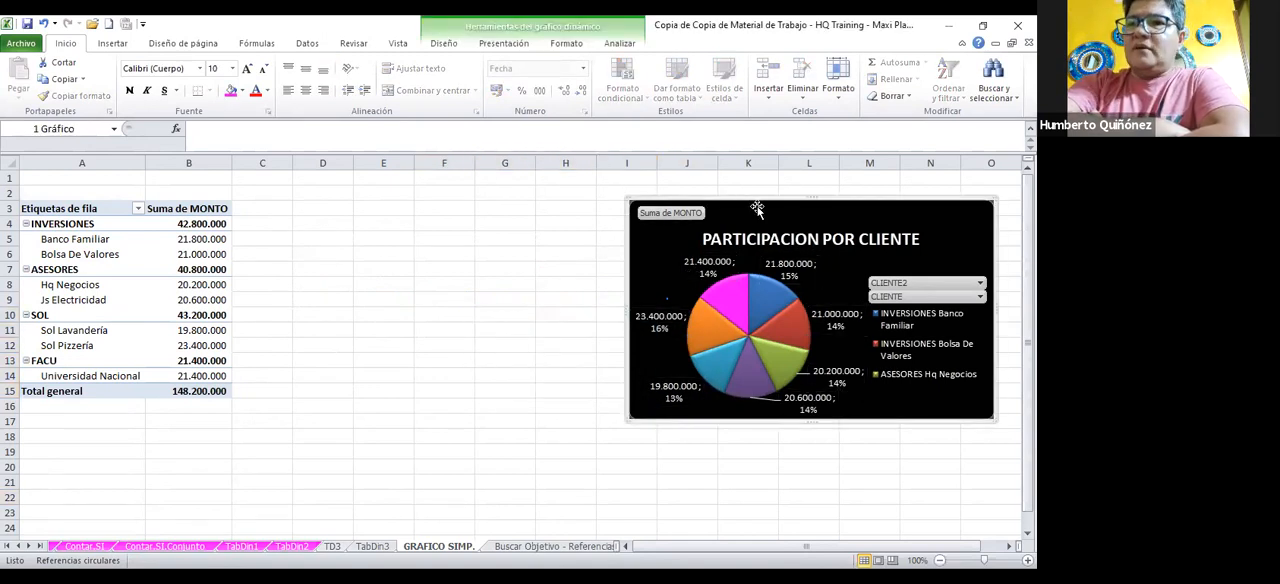
key(Delete)
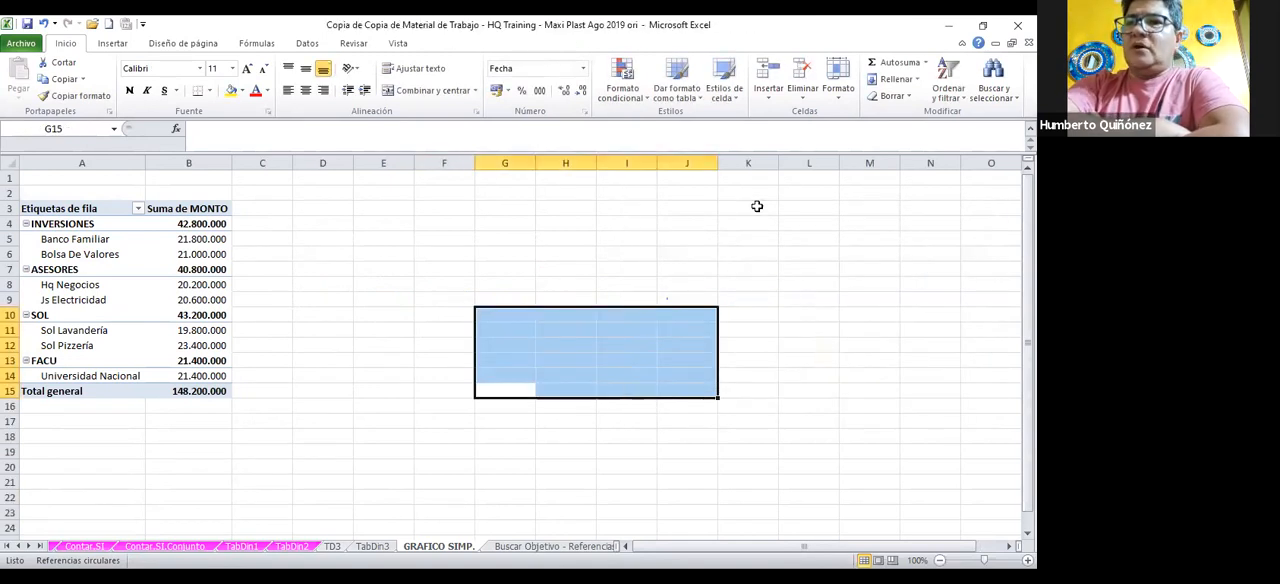
Extract the detail records behind the Bolsa De Valores total in cell B6 onto a new sheet
click(708, 234)
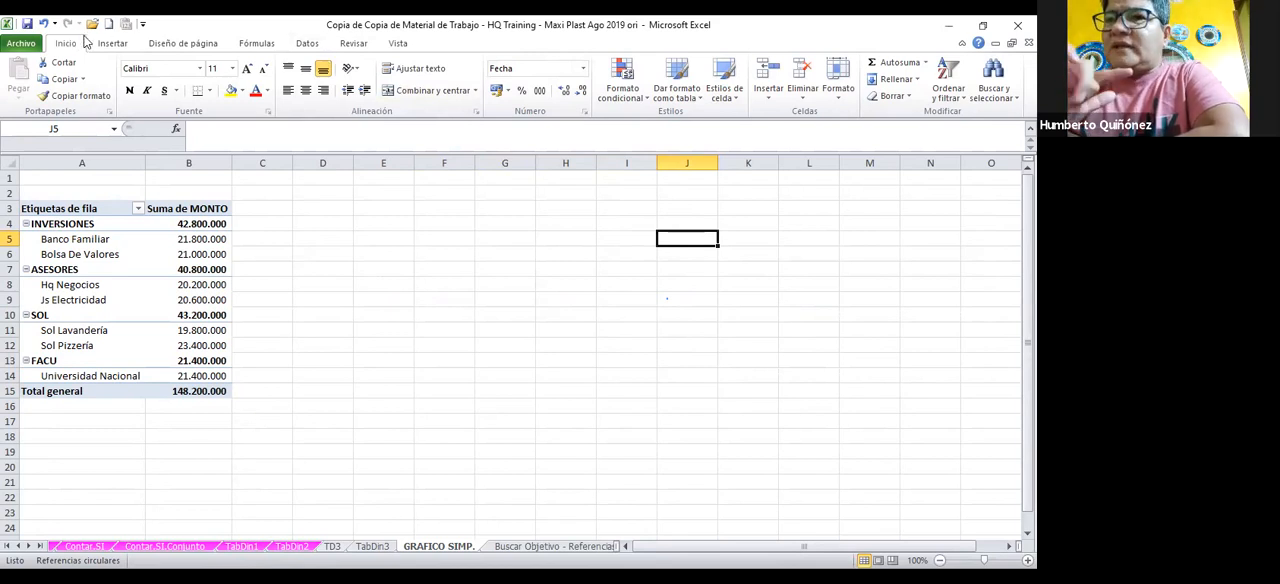
click(148, 250)
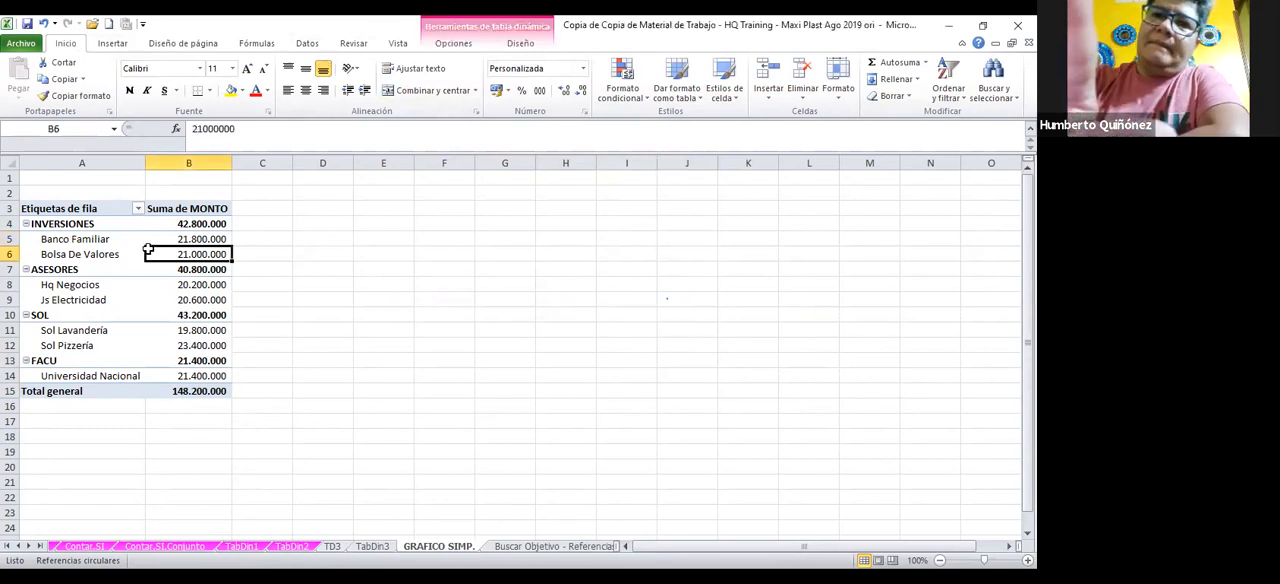
double_click(148, 250)
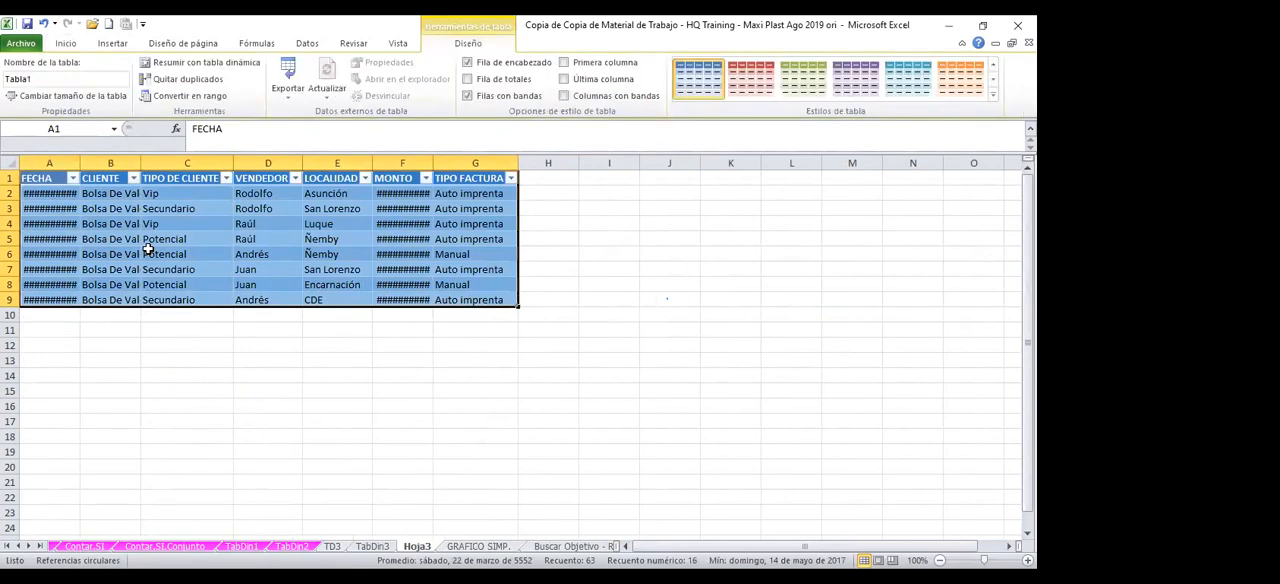
Cancel deleting the detail sheet, return to the GRAFICO SIMP. sheet and delete the PARTICIPACION POR CLIENTE pie chart there
click(44, 26)
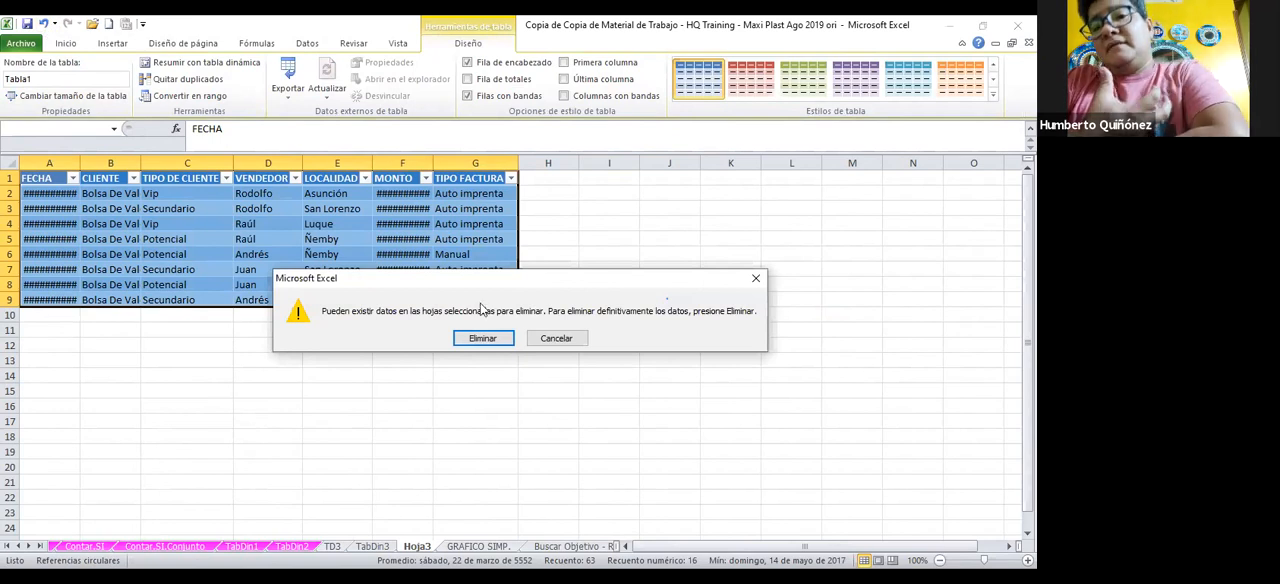
click(755, 281)
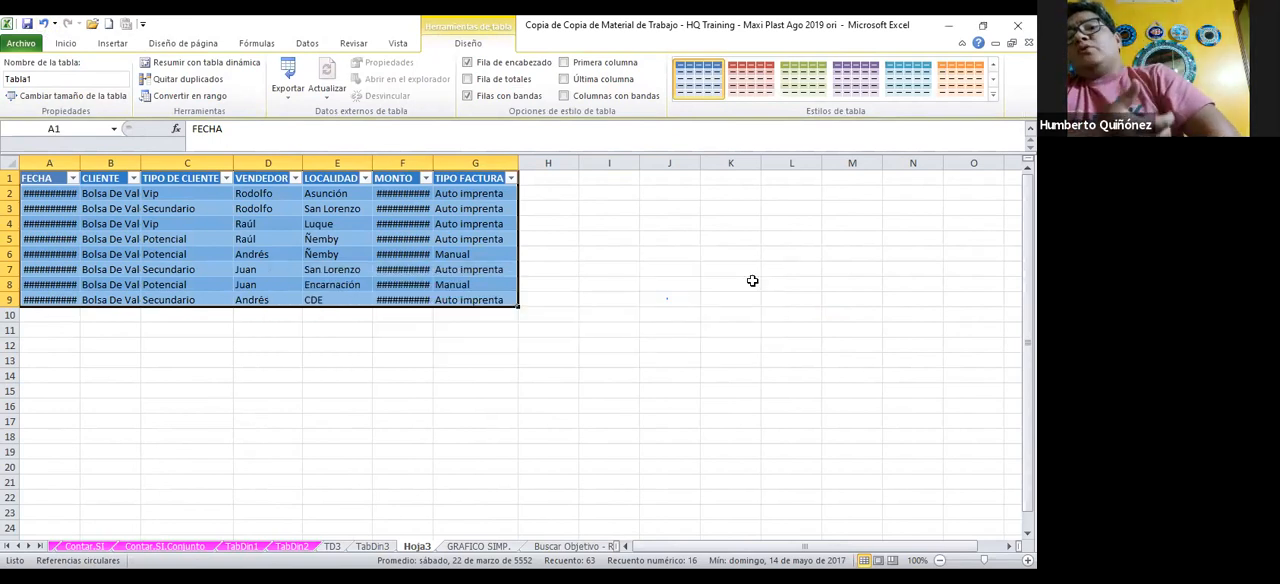
key(ctrl+Page_Down)
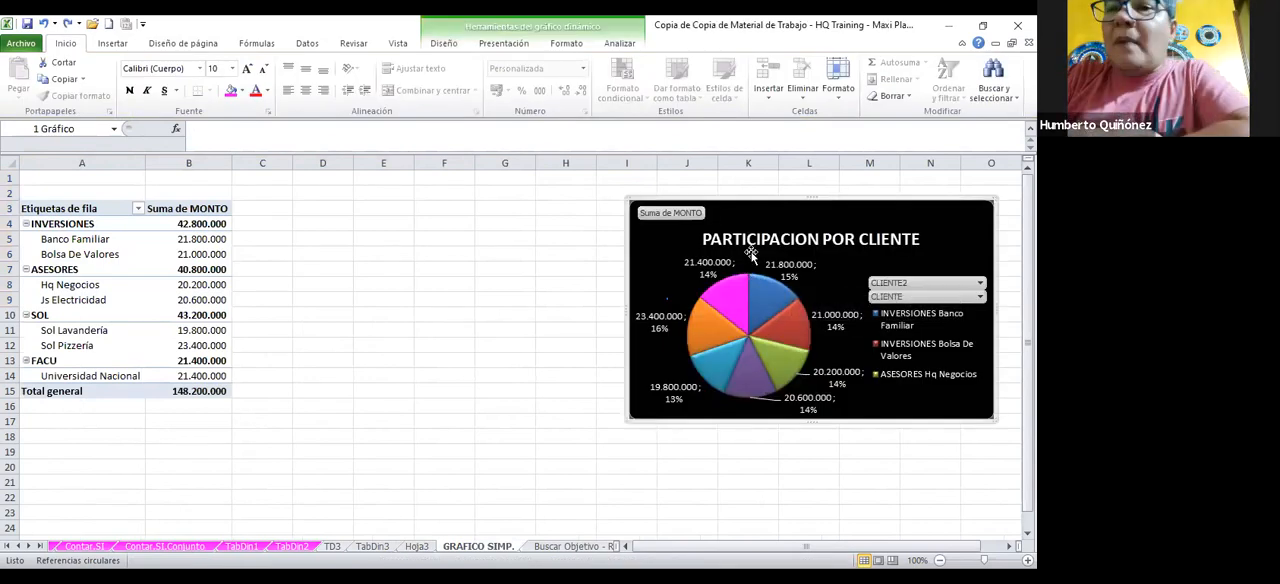
key(Delete)
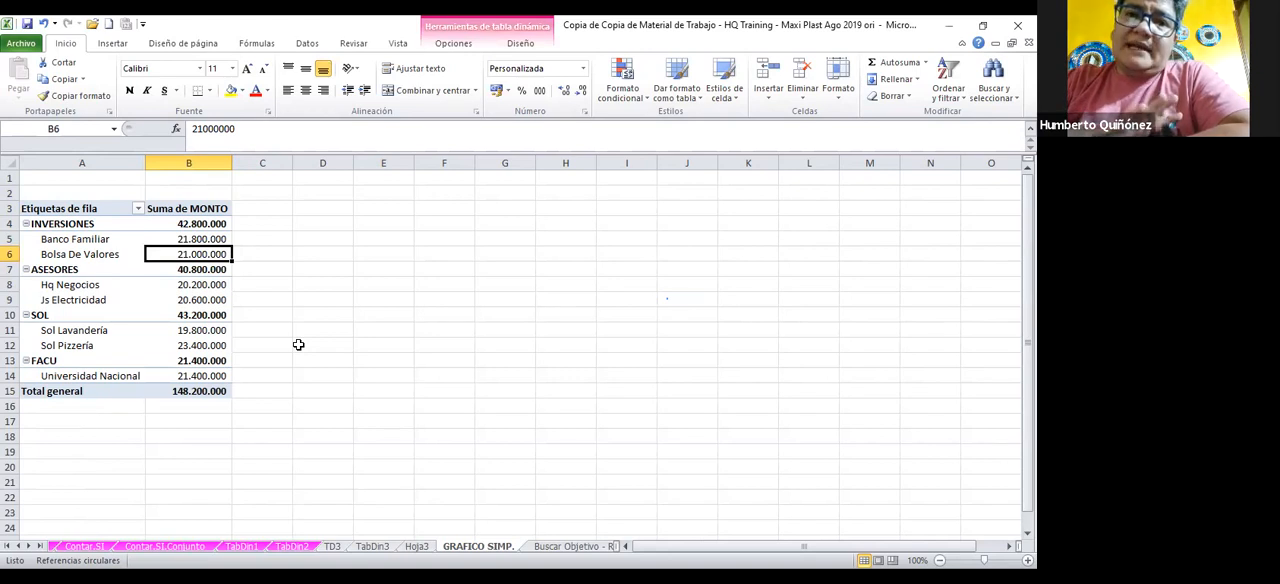
Insert a clustered pyramid pivot chart from the pivot table using the PivotChart command and delete it again
click(196, 298)
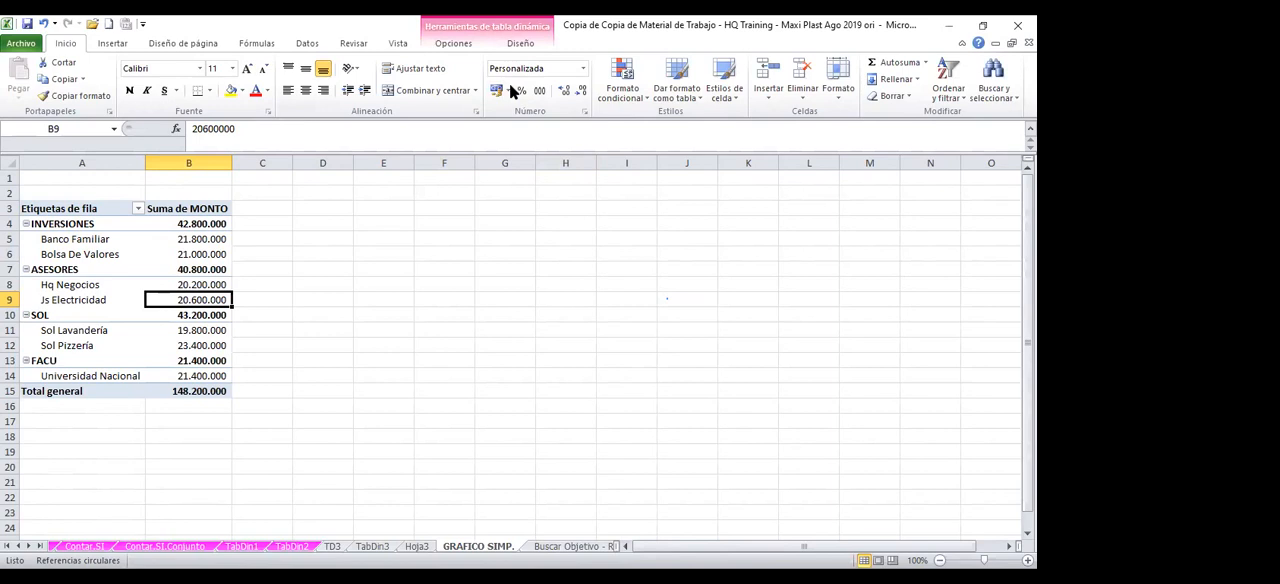
click(453, 43)
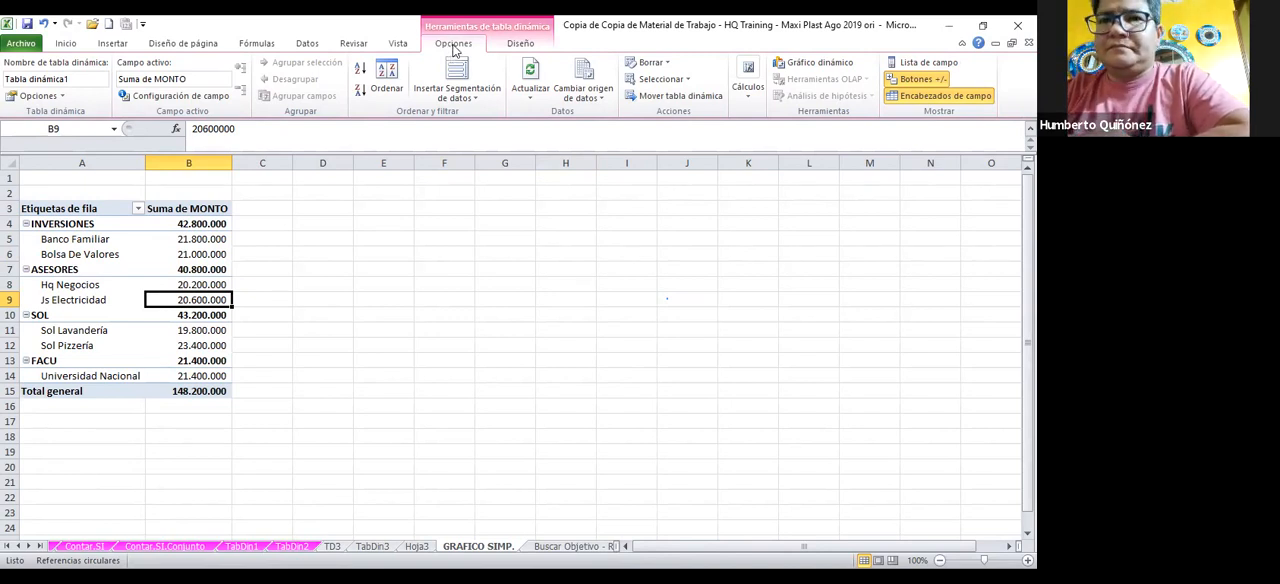
click(820, 62)
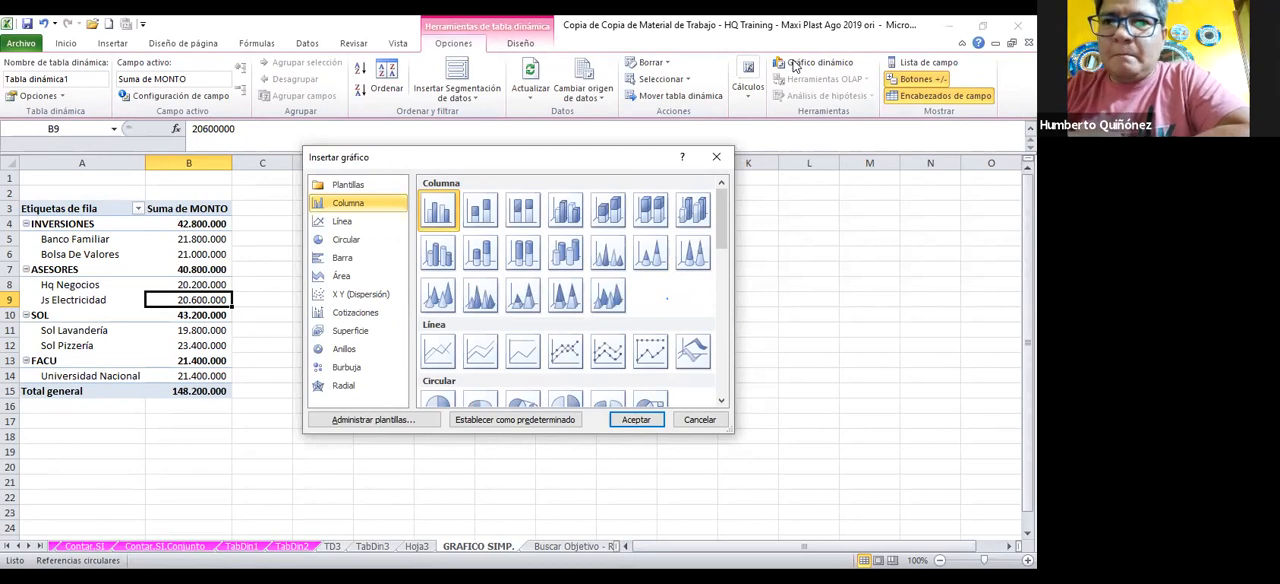
click(520, 298)
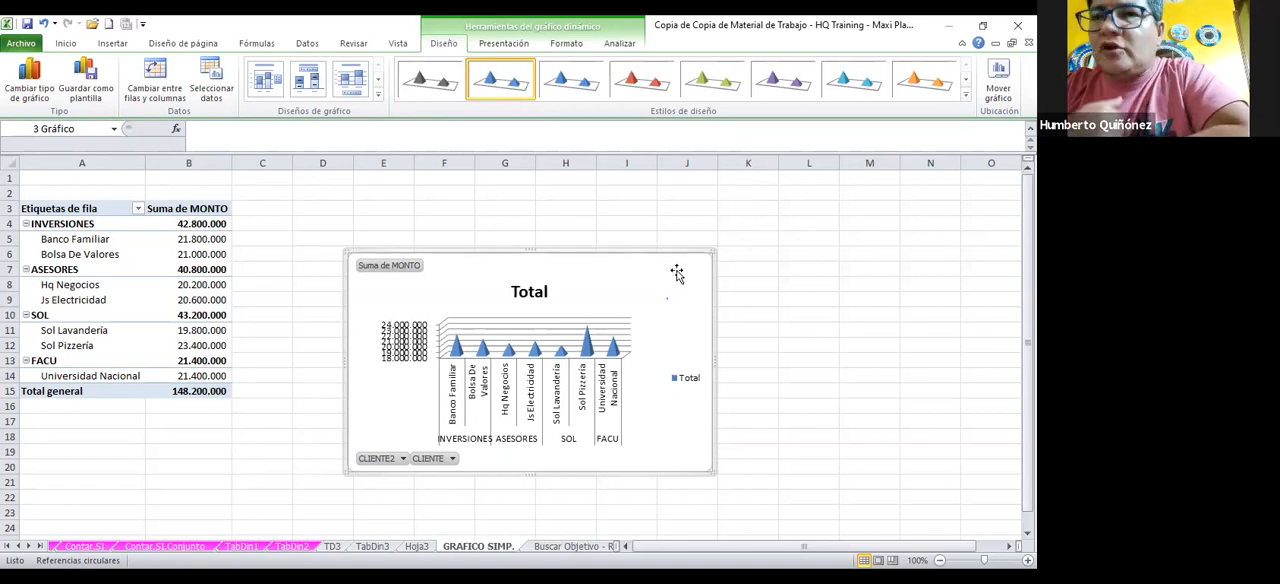
key(Delete)
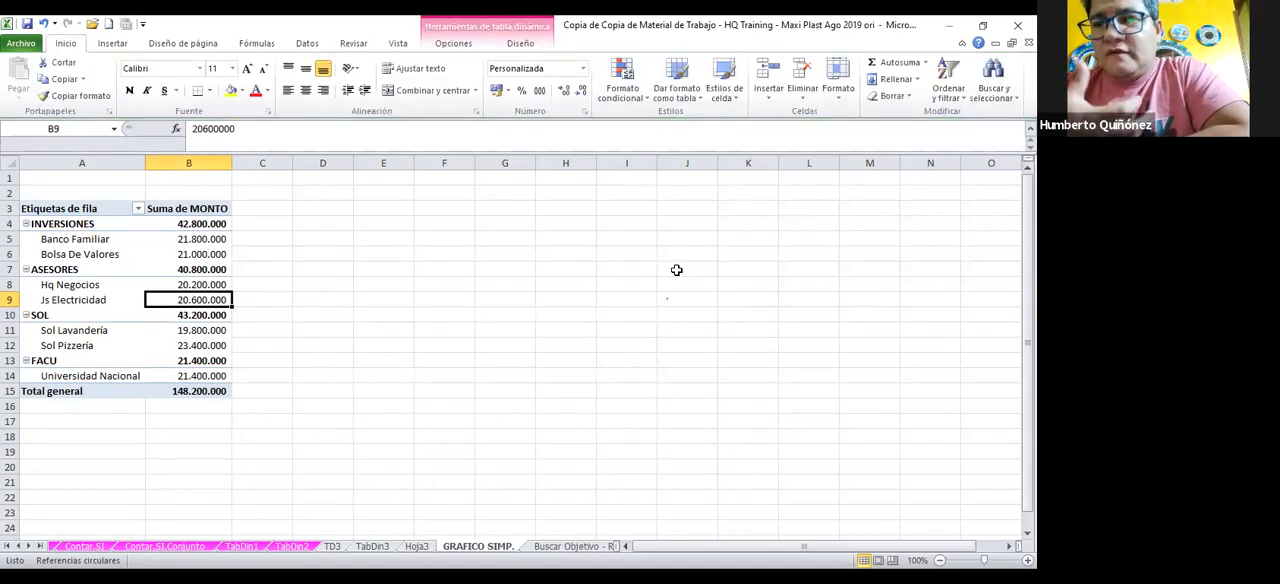
click(454, 45)
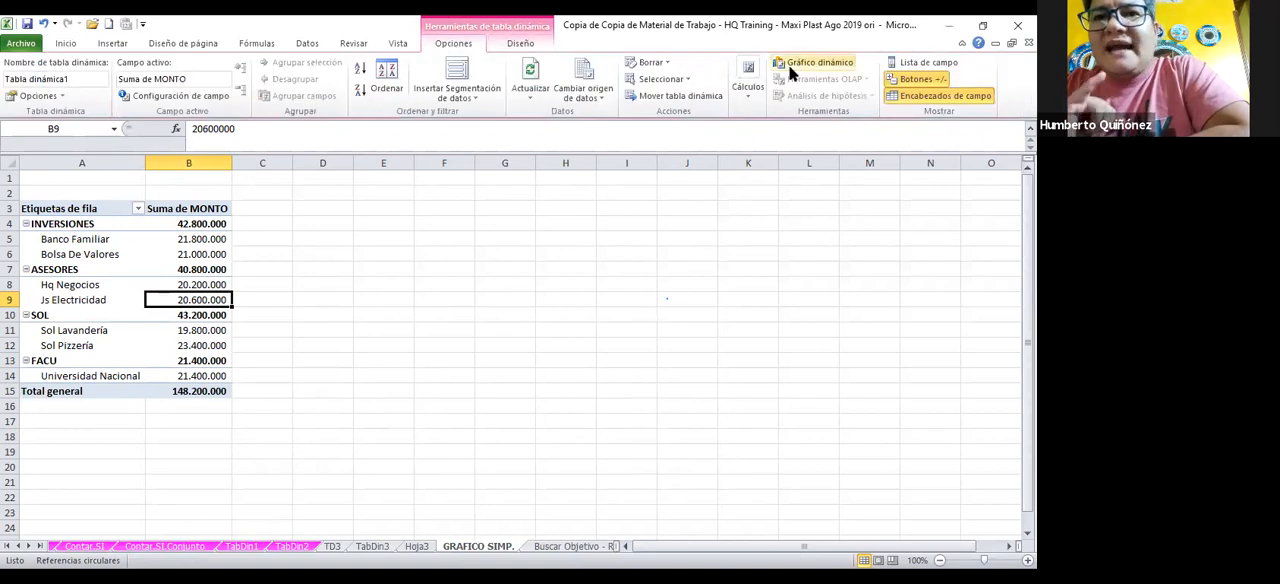
click(815, 63)
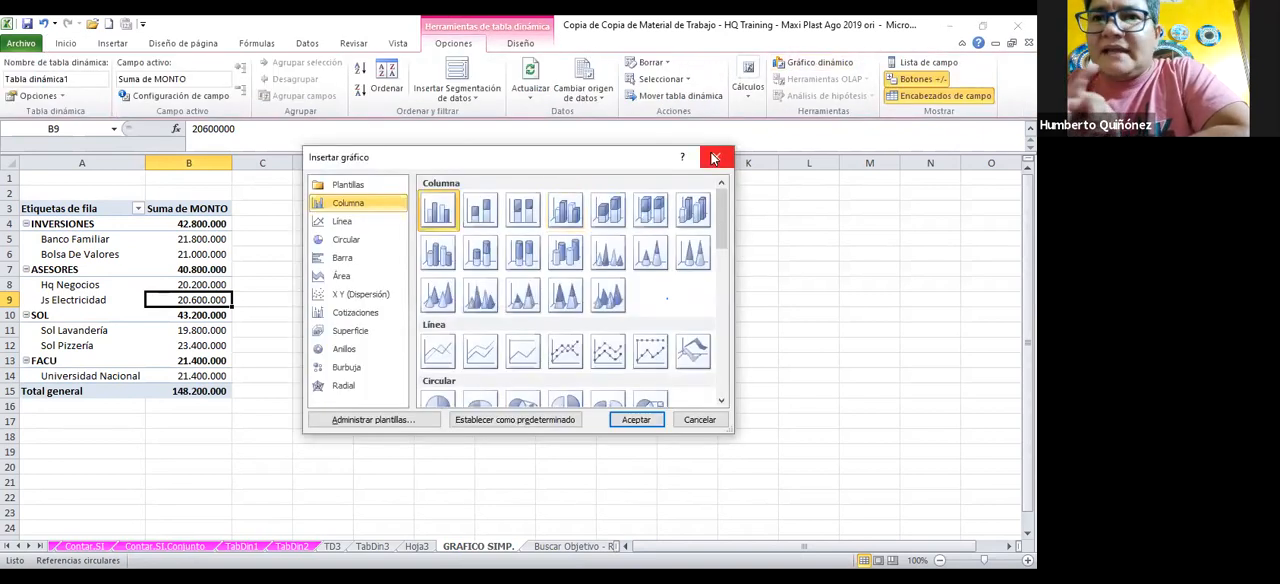
click(716, 154)
Insert a 3-D area chart from the pivot table with cell B9 selected and delete it again
click(112, 44)
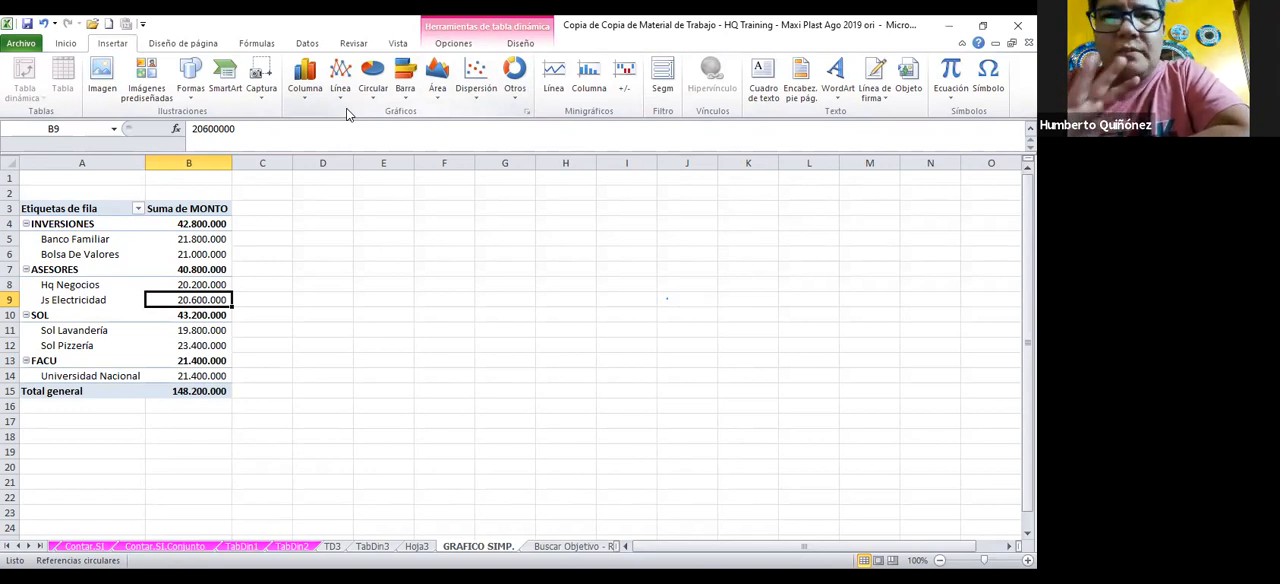
click(437, 80)
click(322, 200)
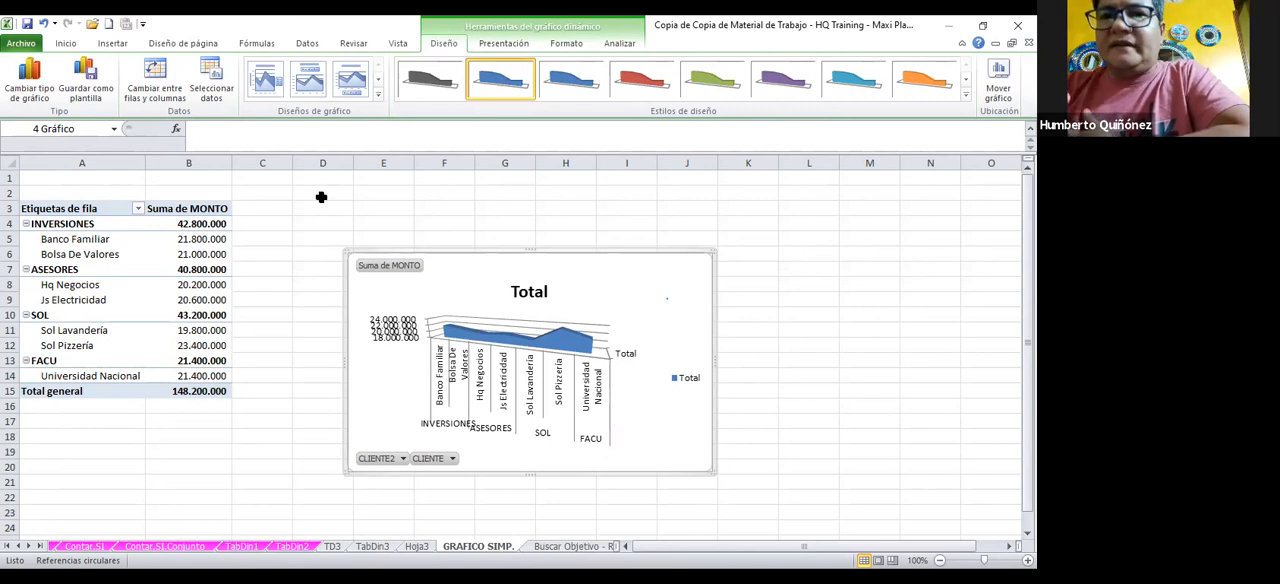
click(510, 286)
click(494, 274)
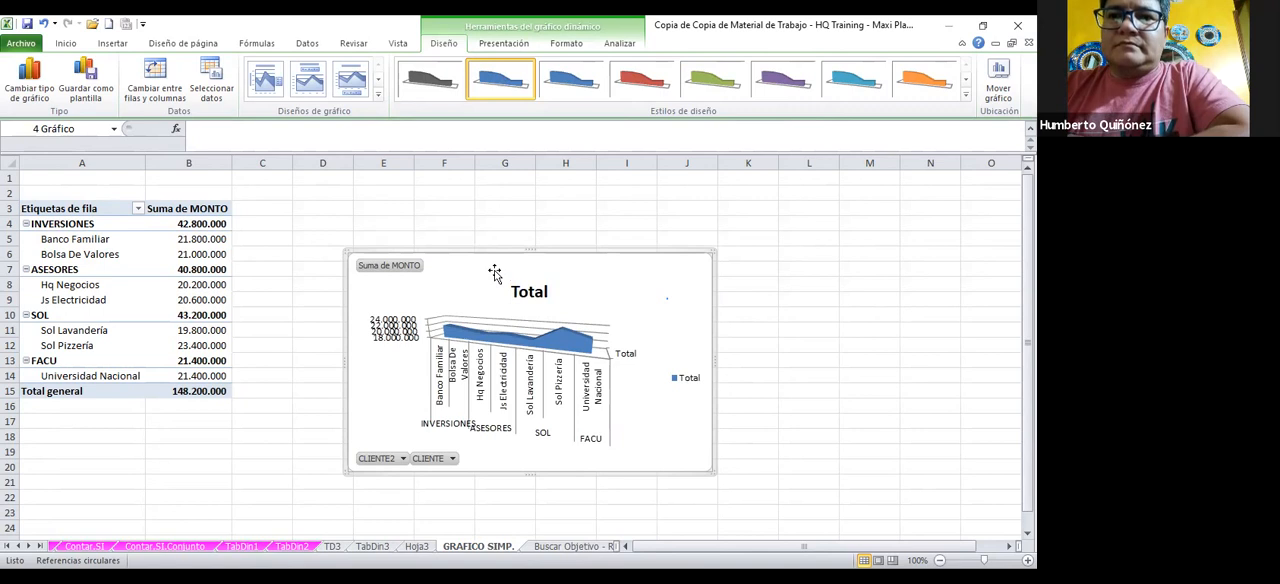
key(Delete)
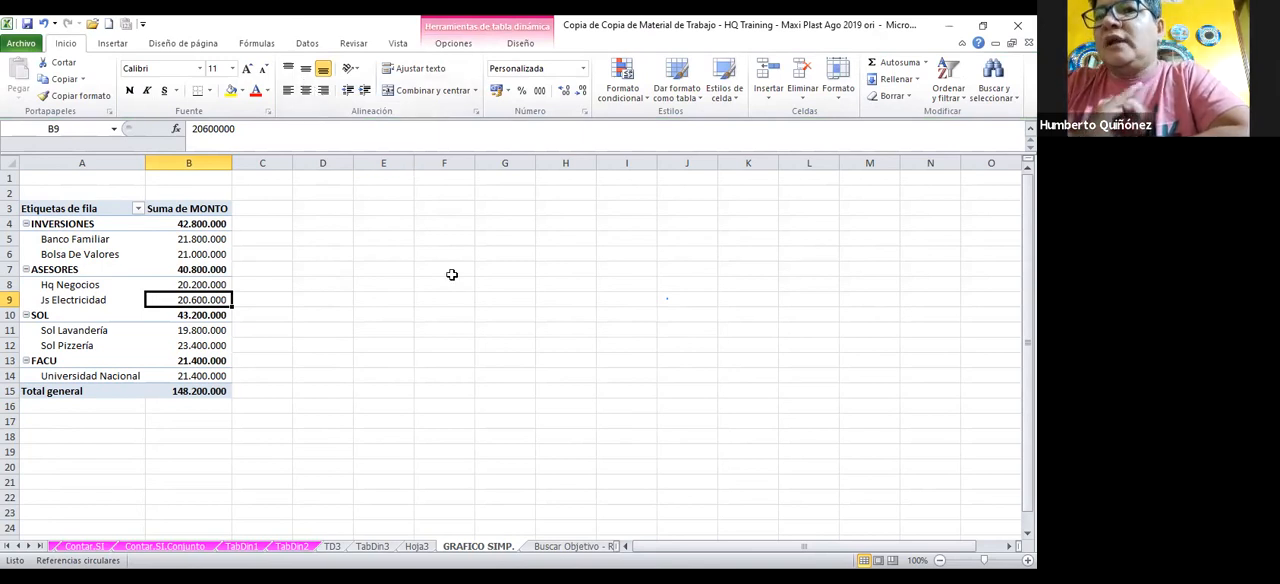
Insert an exploded 2-D pie chart with pivot cells B8:B9 selected and delete it again
click(219, 285)
drag(219, 285, 217, 298)
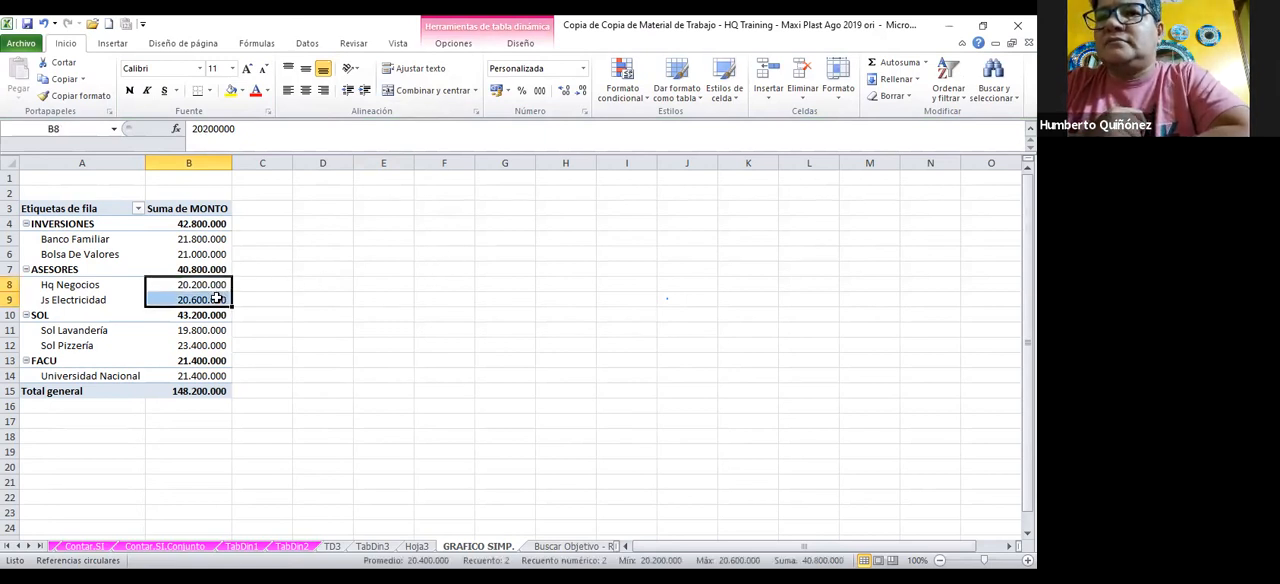
mouse_move(217, 298)
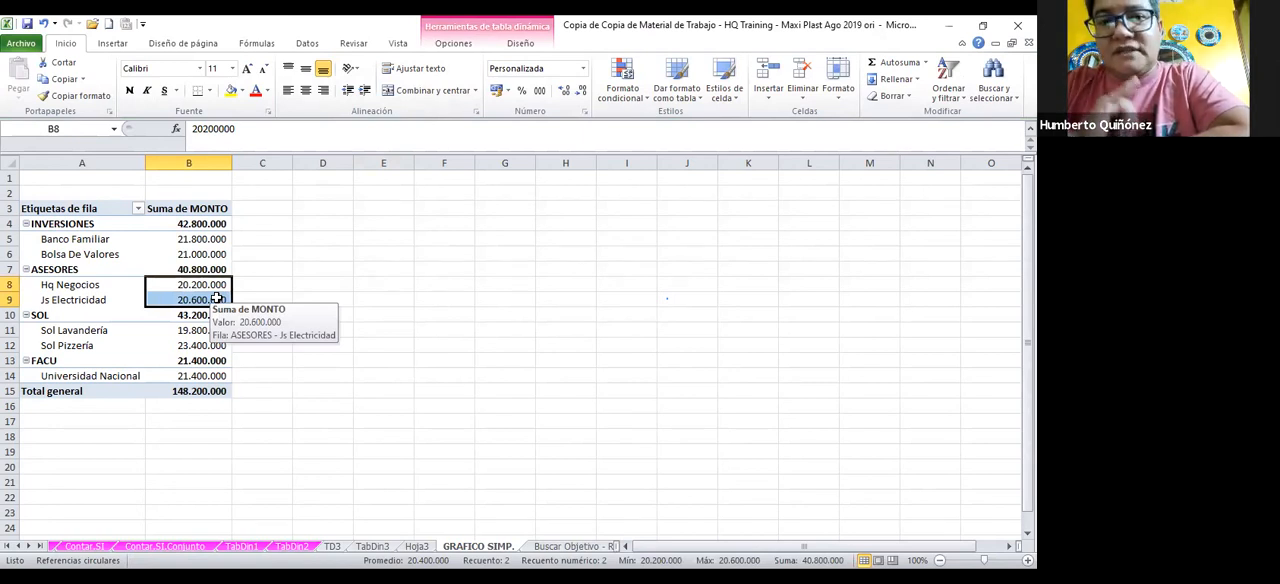
click(112, 43)
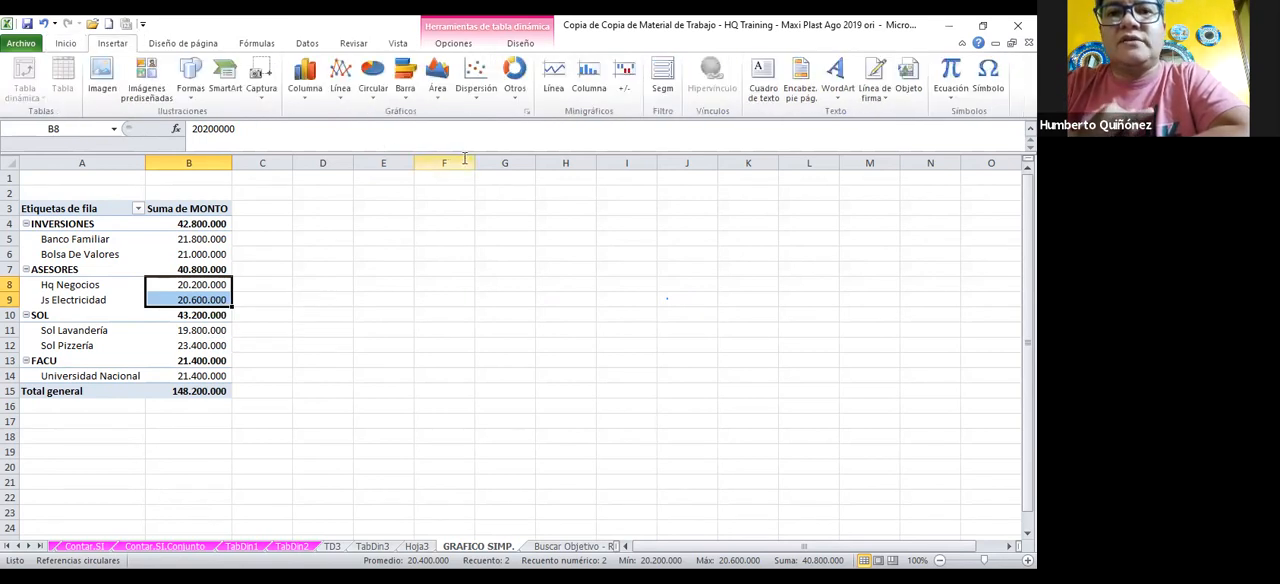
click(374, 72)
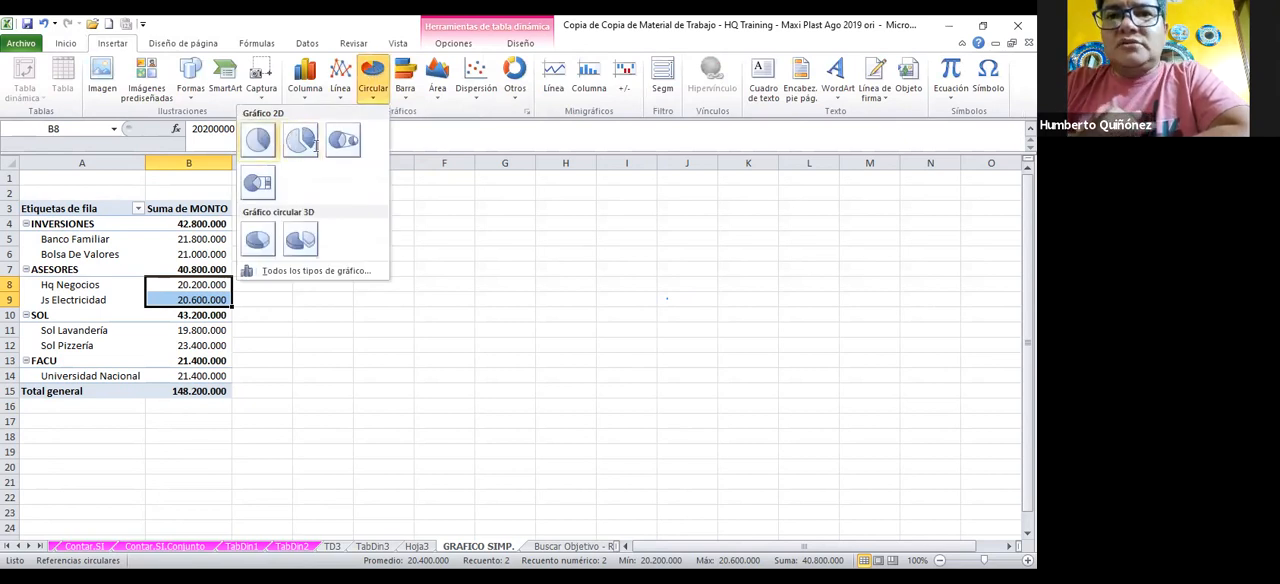
click(312, 140)
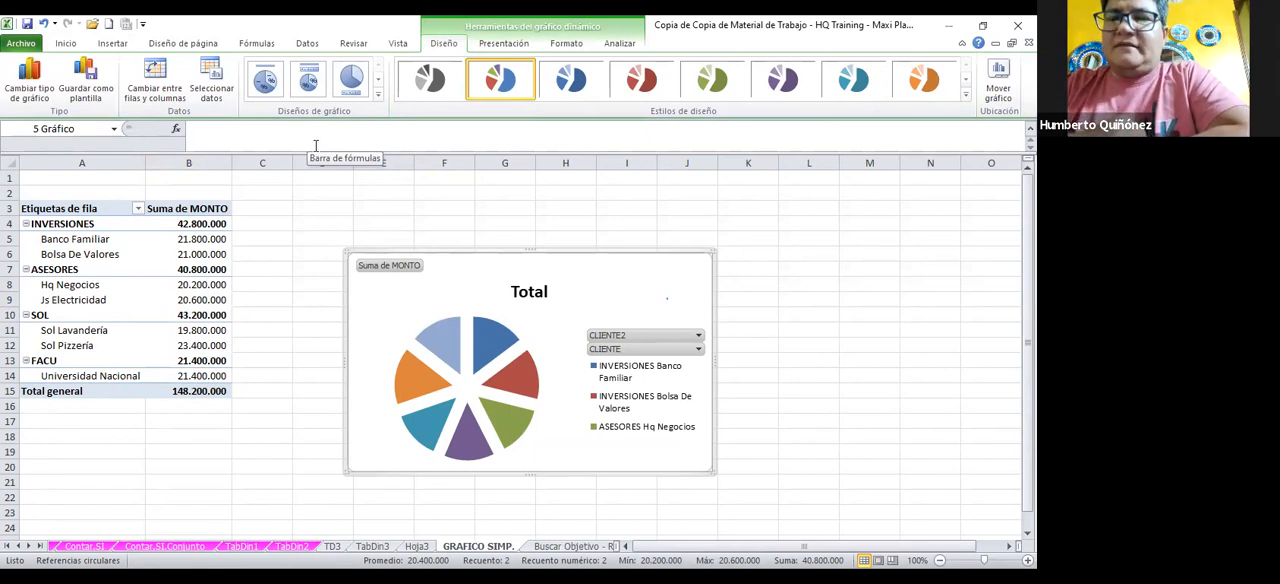
key(Delete)
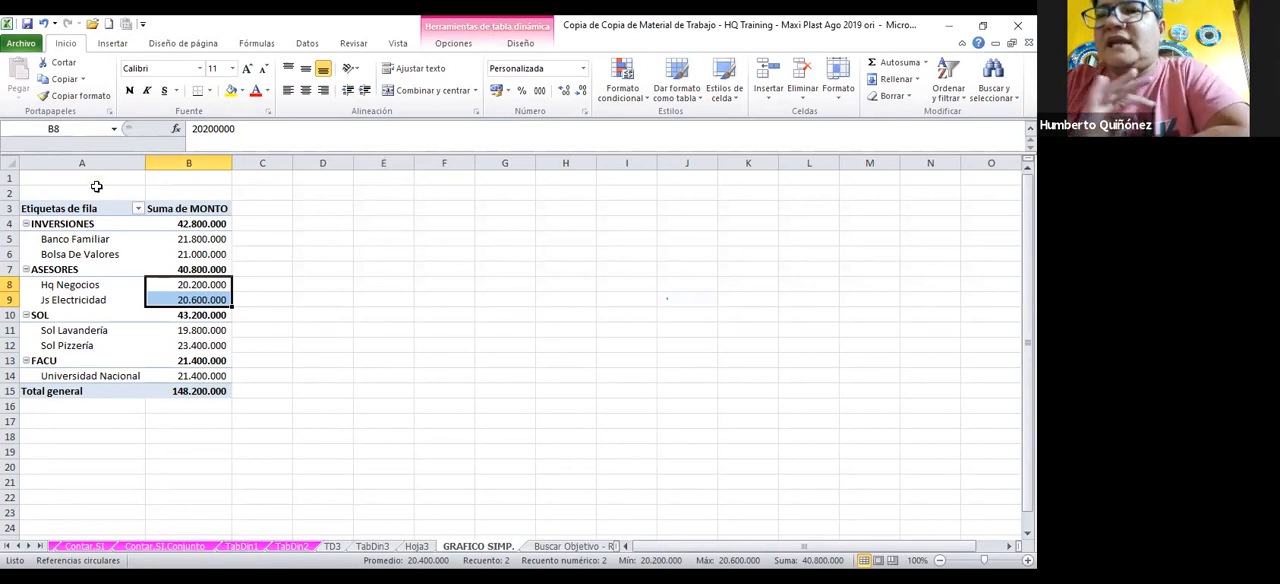
Insert an exploded 2-D pie chart with the empty adjacent cell C8 selected and delete it again
click(256, 288)
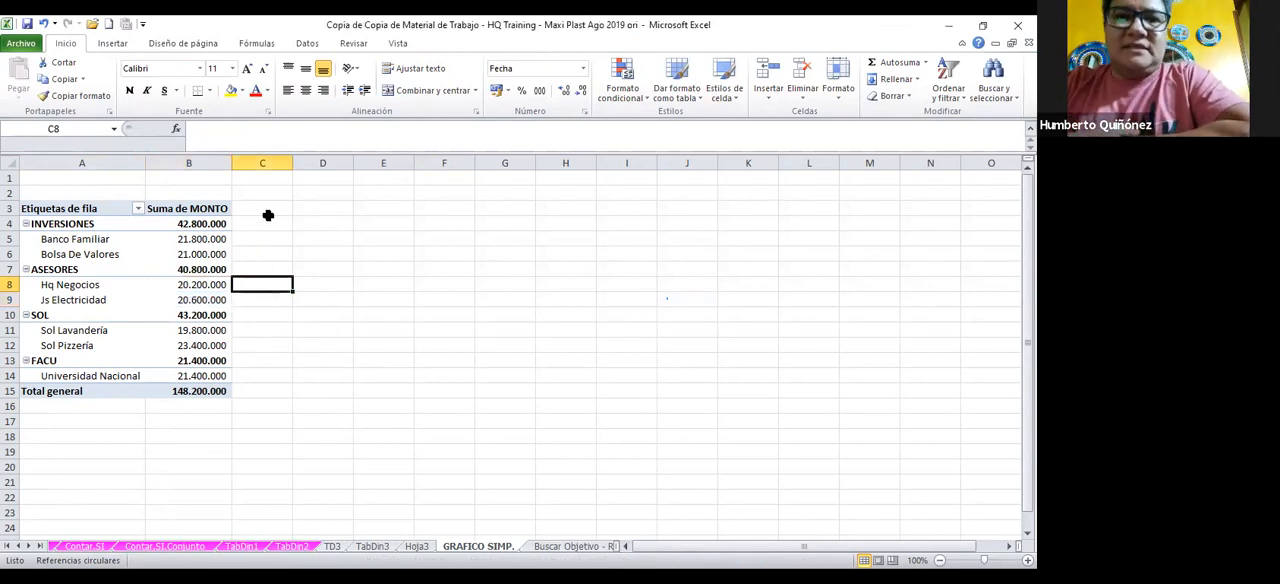
click(118, 43)
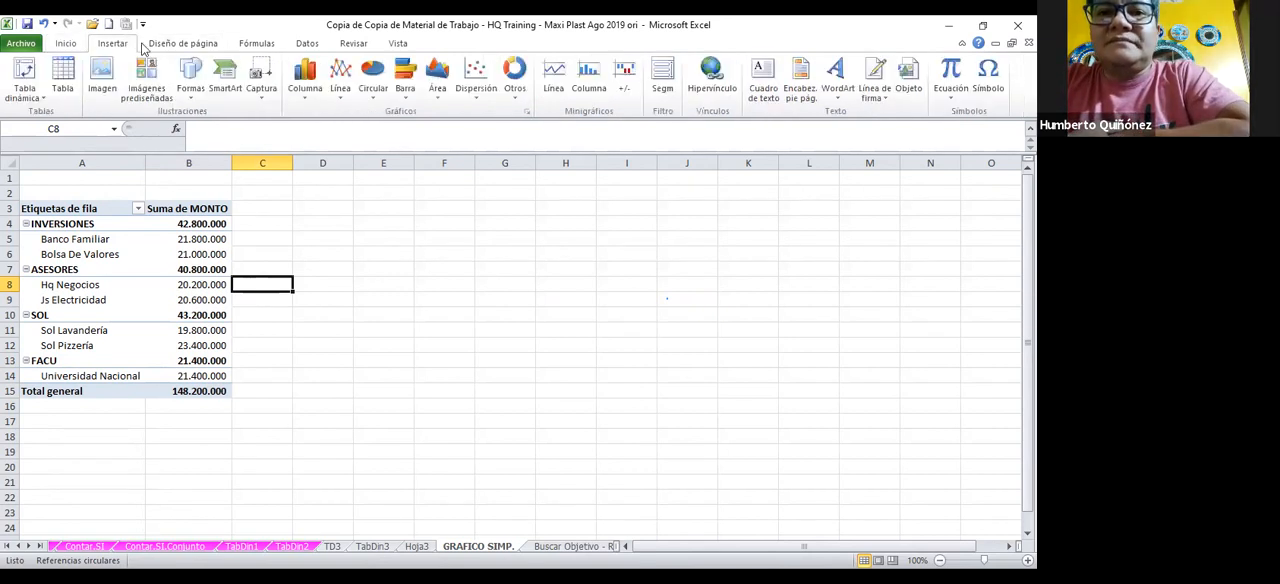
click(372, 93)
click(315, 132)
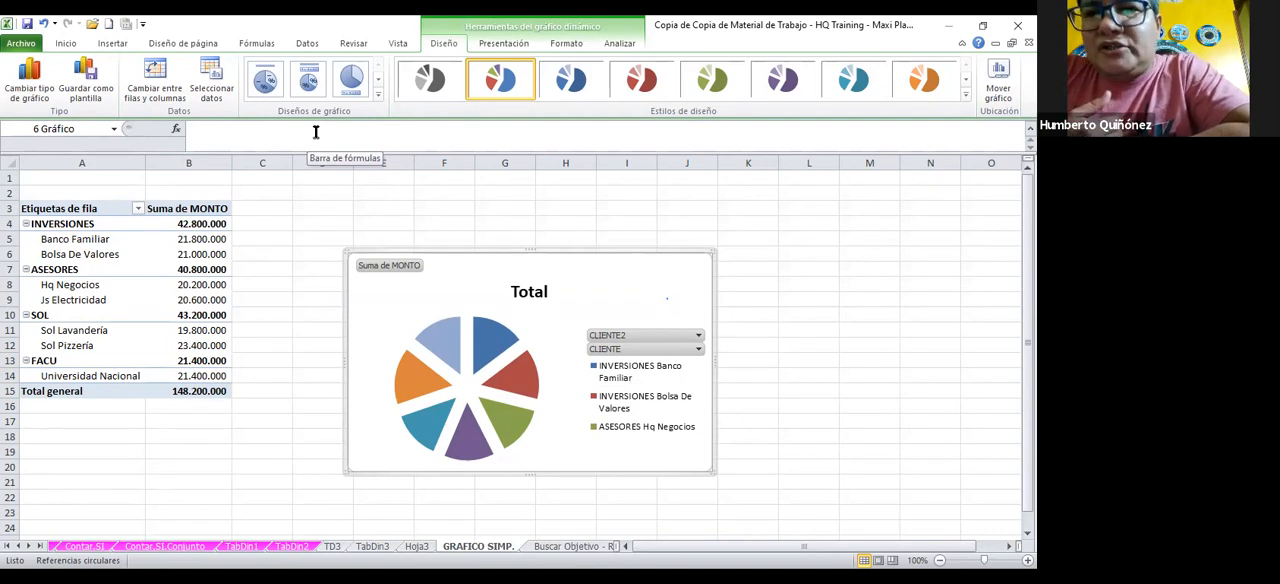
key(Delete)
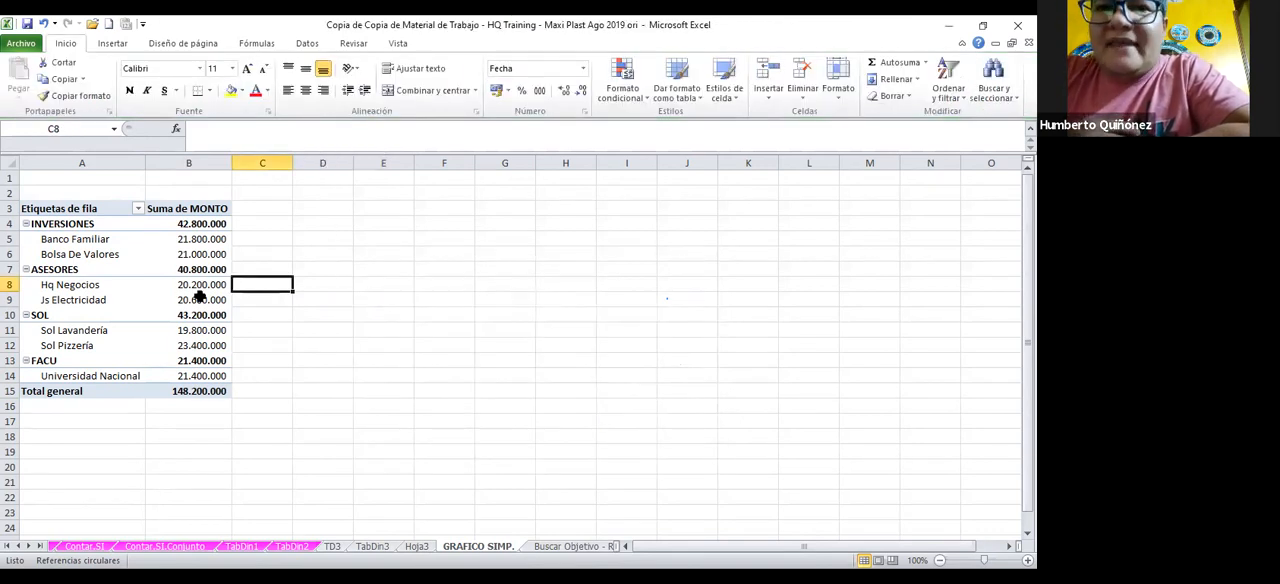
Insert an empty exploded 2-D pie chart with cell D9, away from the pivot table, selected
click(322, 294)
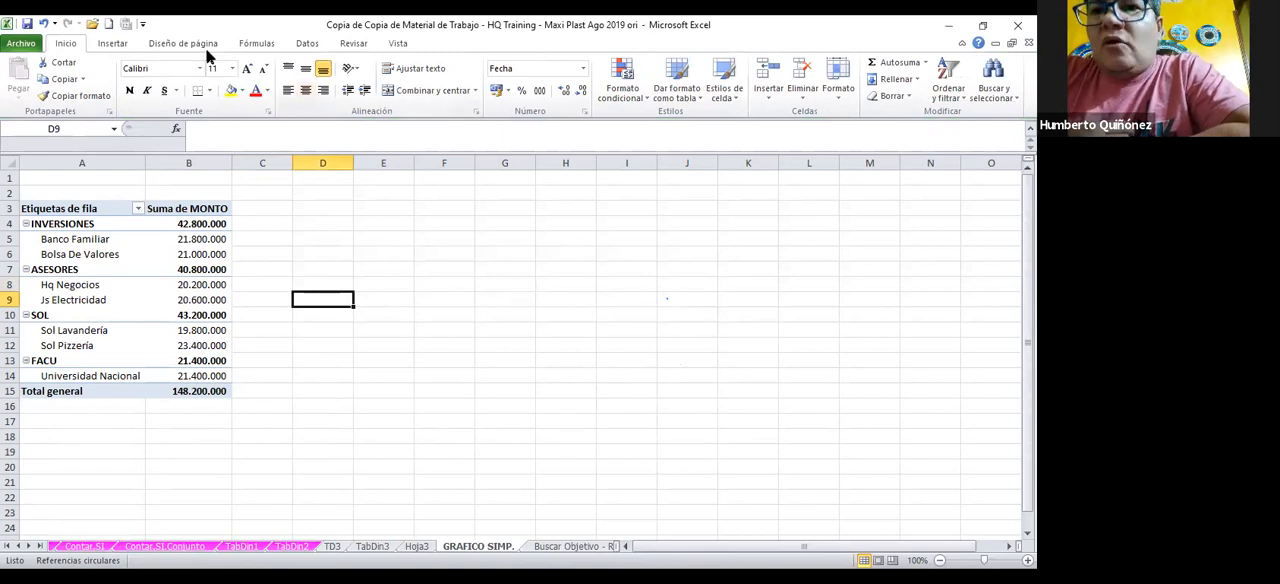
click(114, 44)
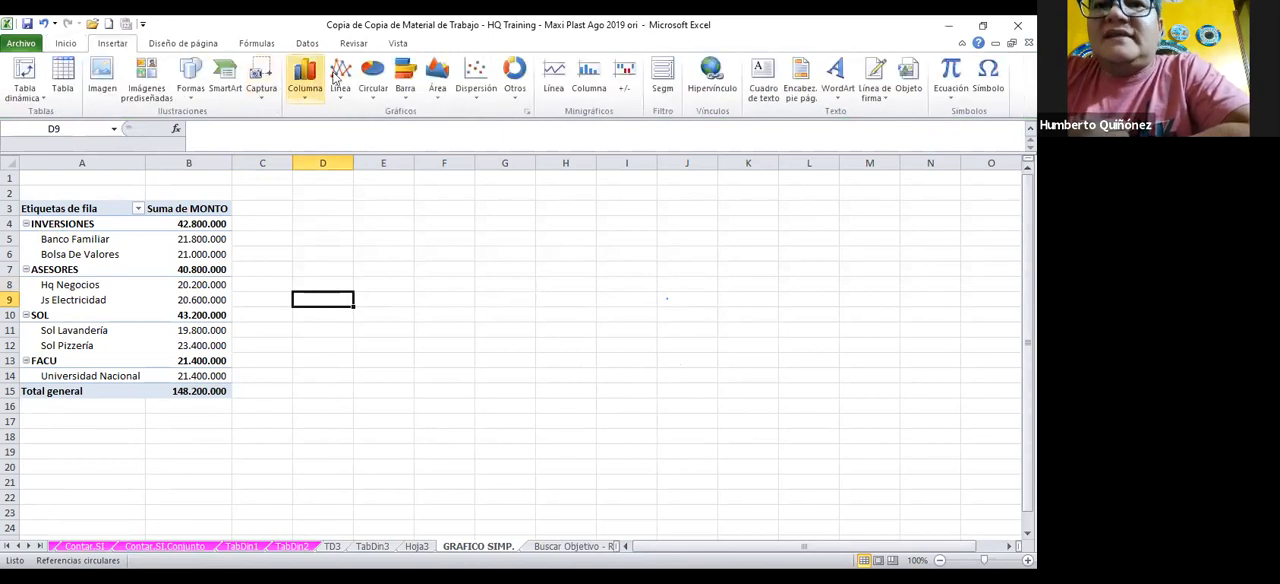
click(376, 86)
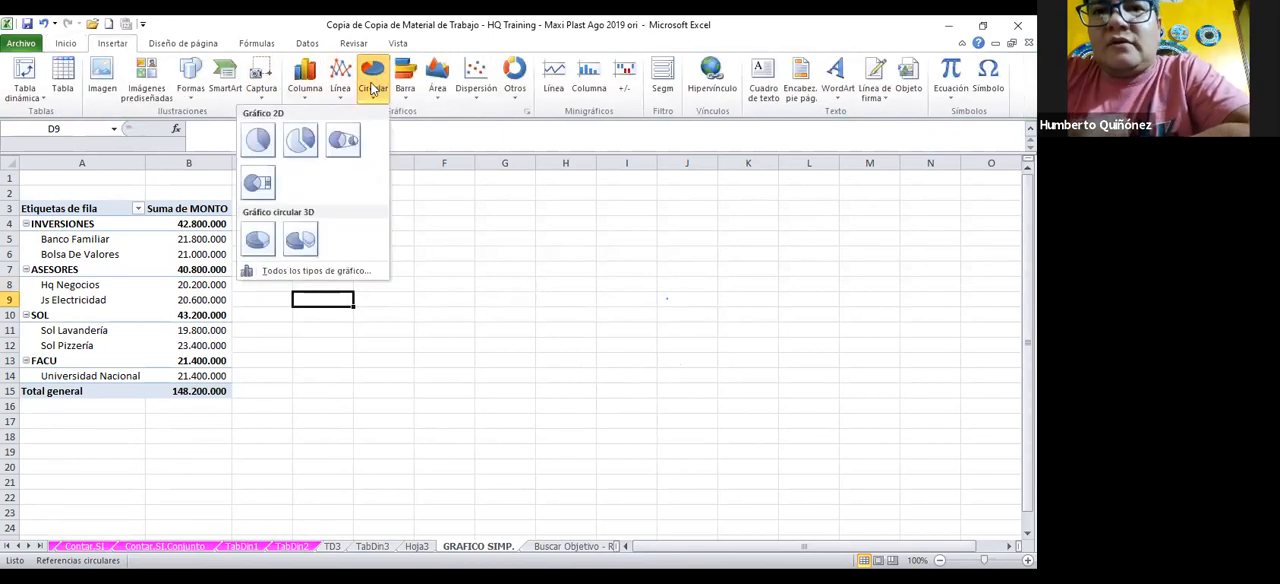
click(300, 140)
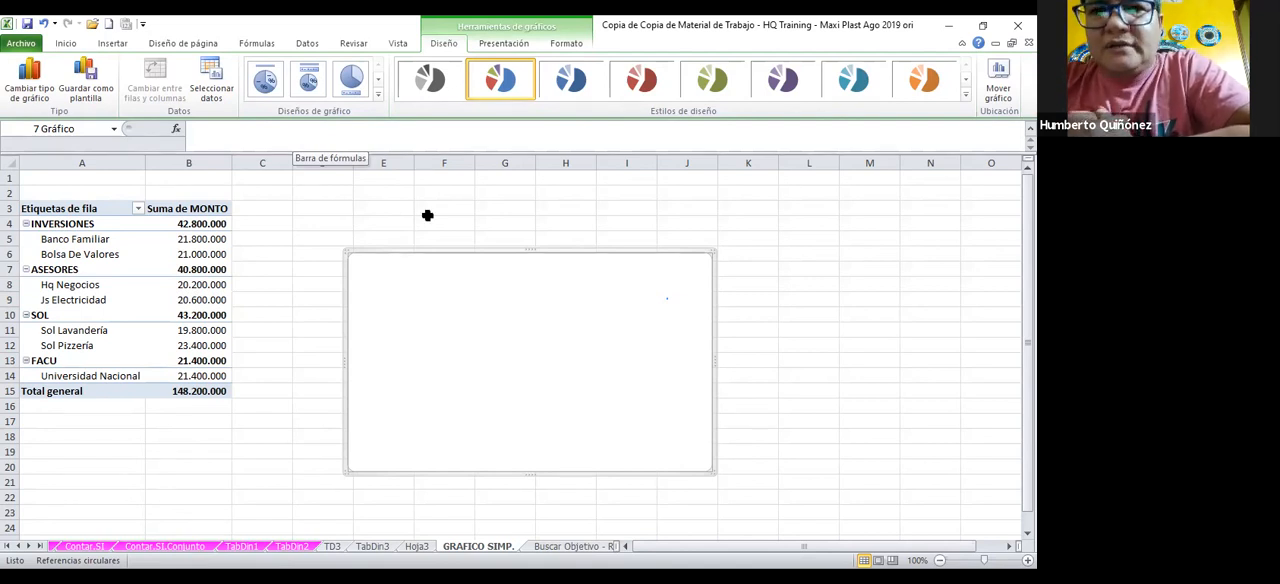
Try to set the empty pie chart's data range to pivot cells B8:B9
right_click(438, 292)
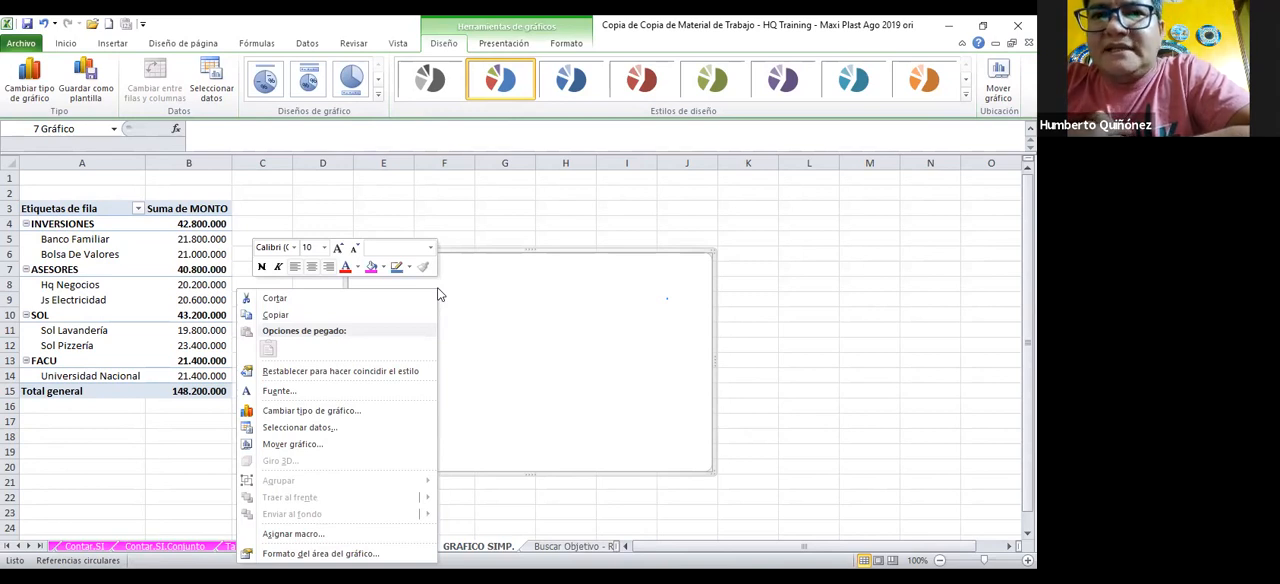
click(289, 428)
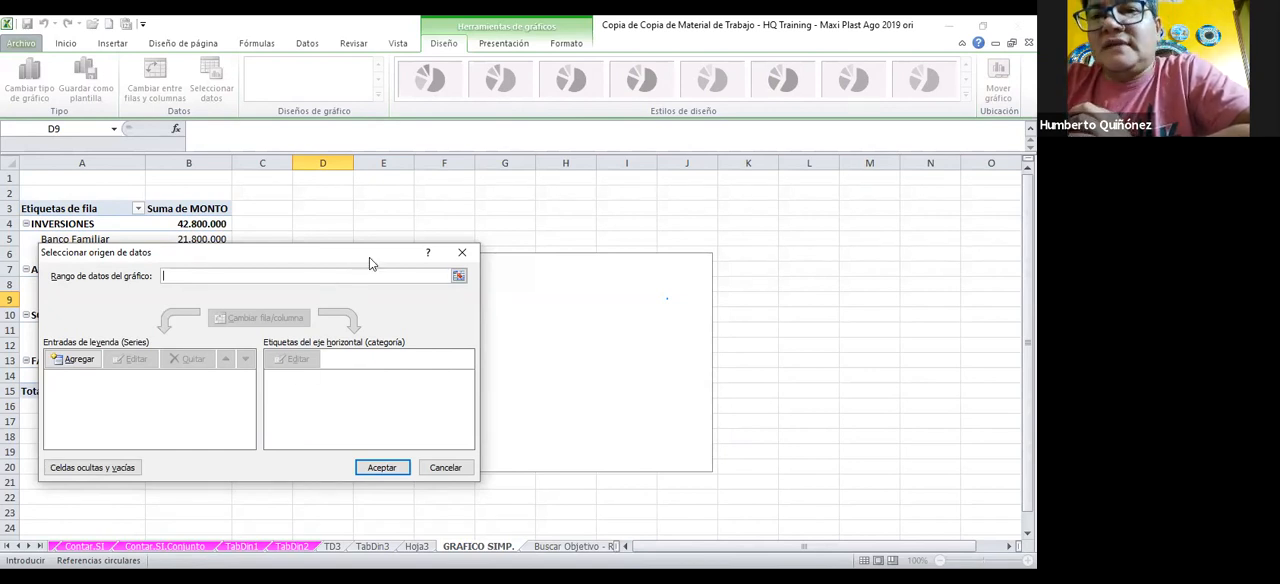
drag(369, 257, 719, 325)
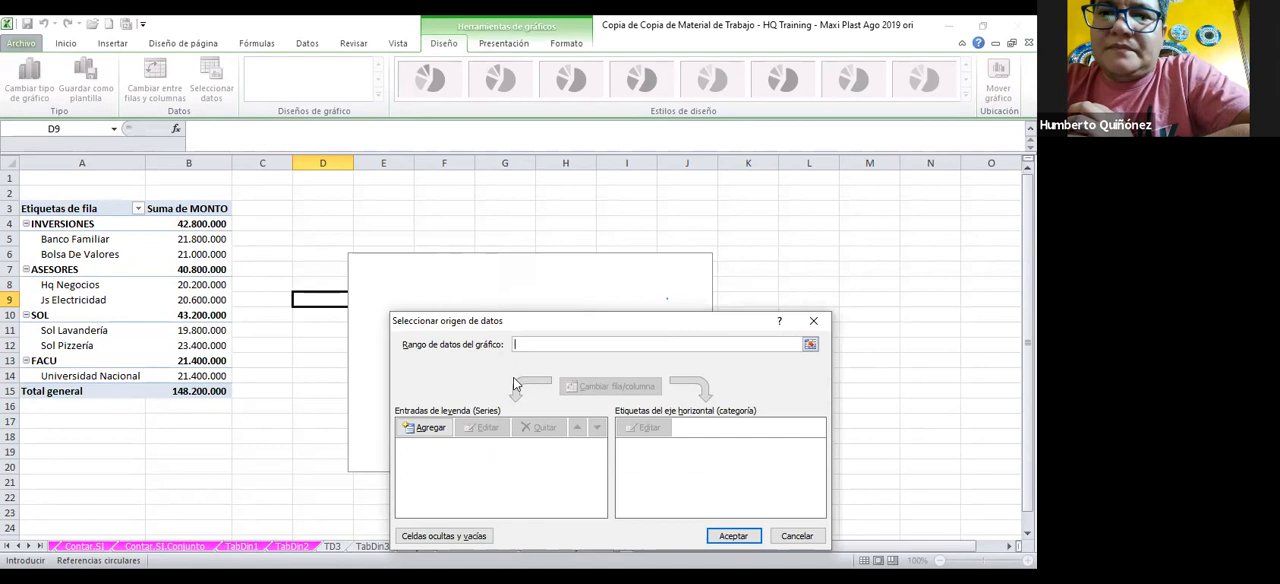
click(222, 285)
drag(222, 285, 222, 297)
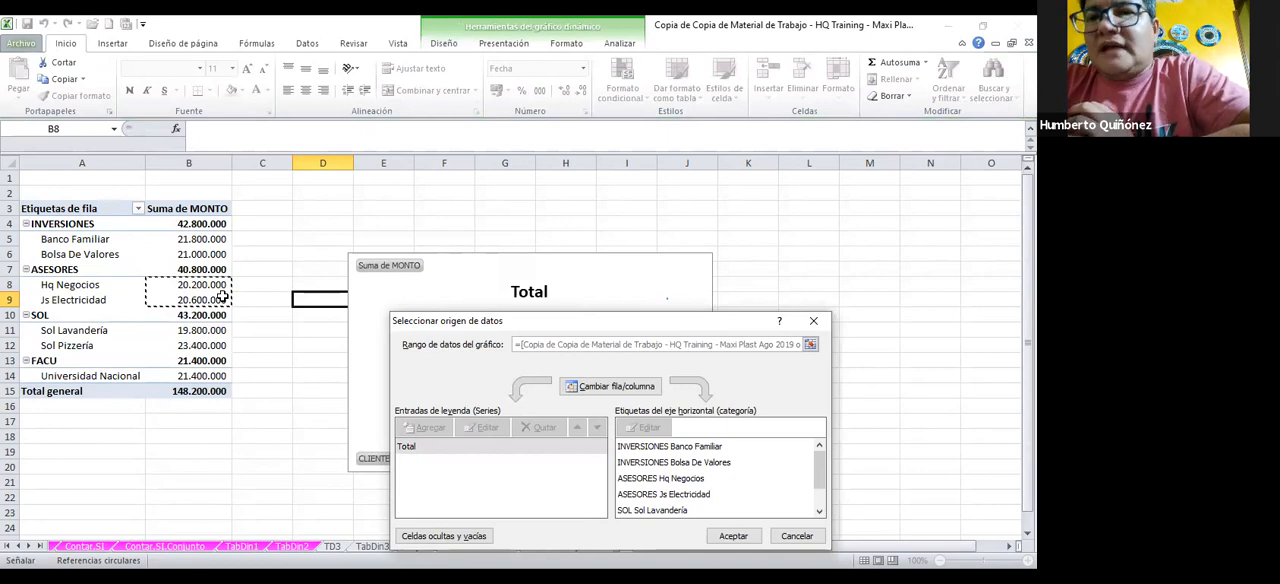
key(Return)
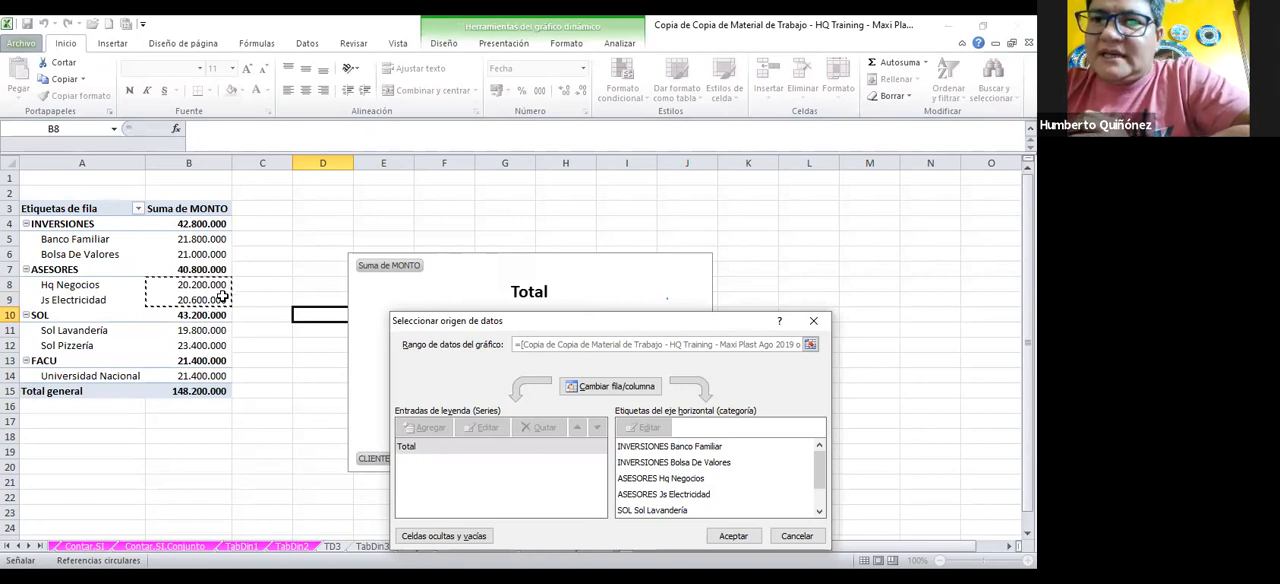
drag(588, 324, 876, 262)
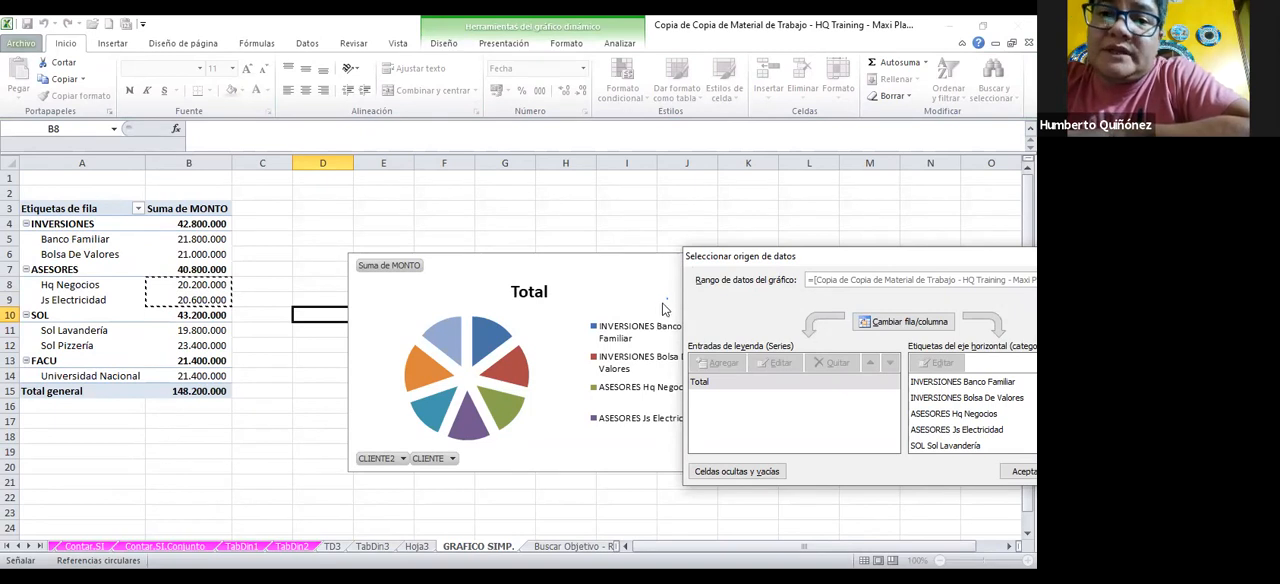
Try to combine the separate cells L2 and K5 as the chart's data range, and discard the data source changes
click(790, 196)
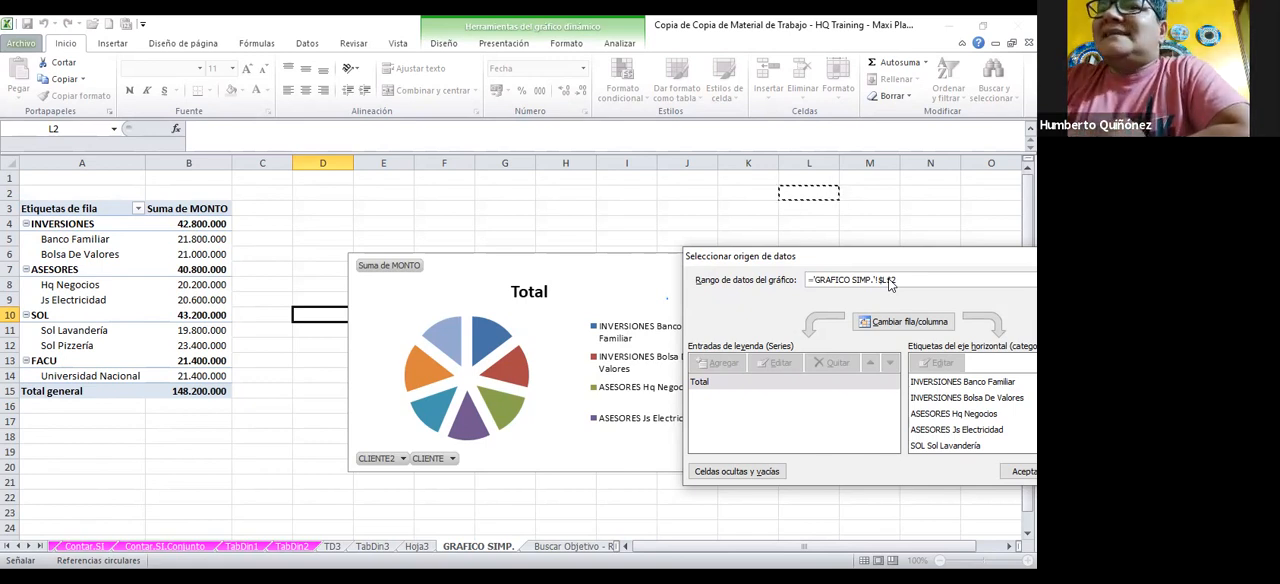
key(Escape)
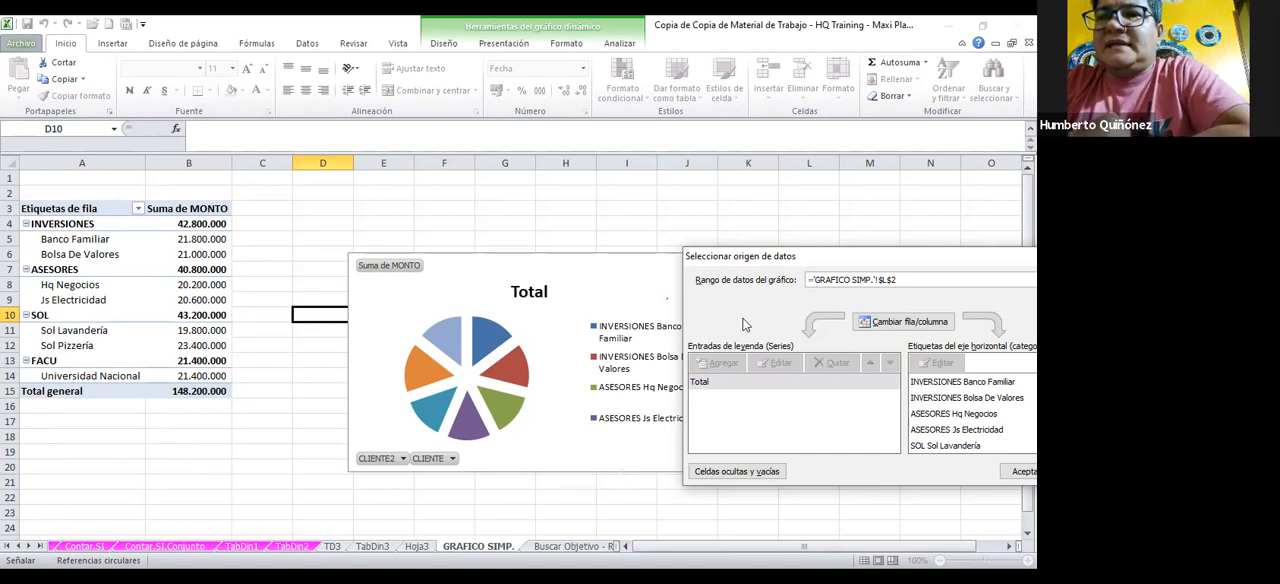
text(+)
click(852, 240)
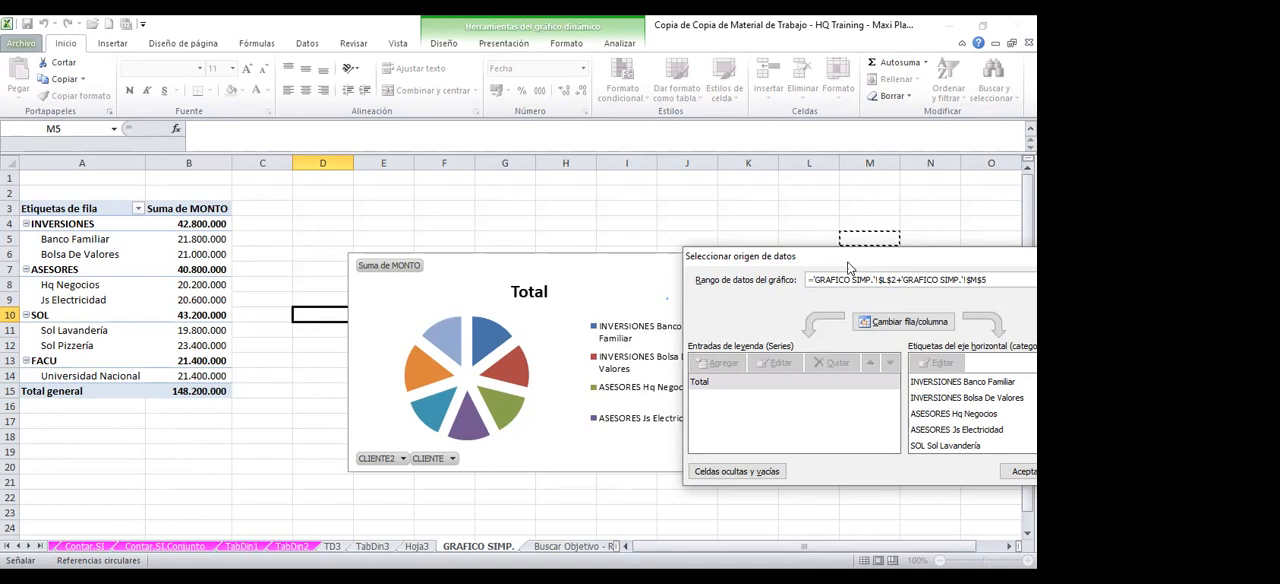
click(742, 240)
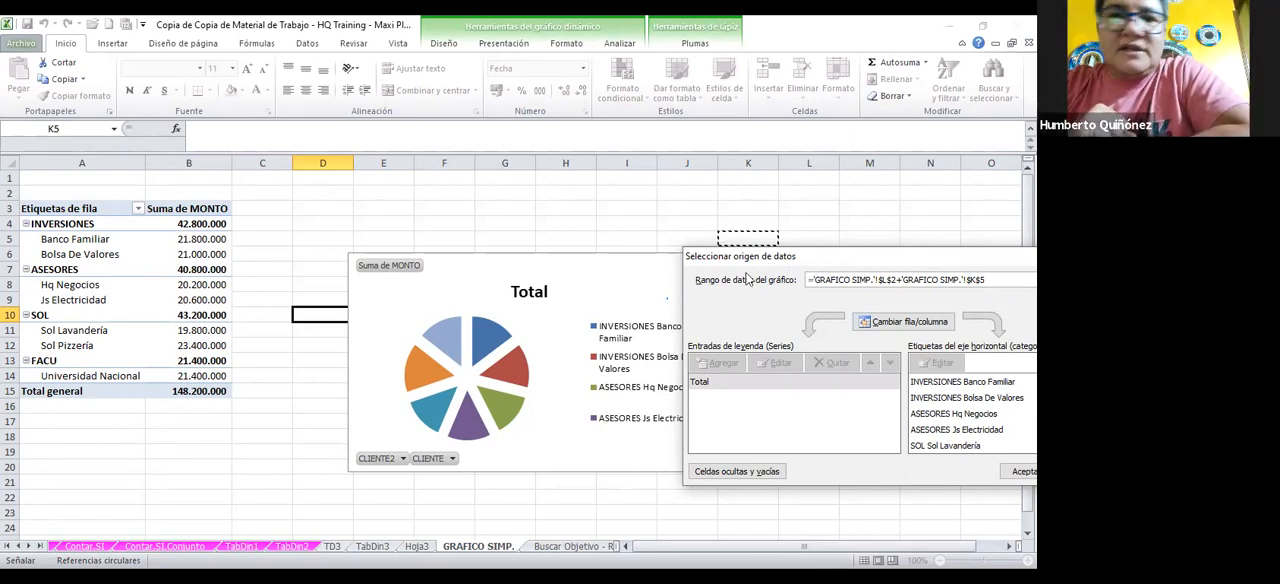
drag(746, 257, 346, 307)
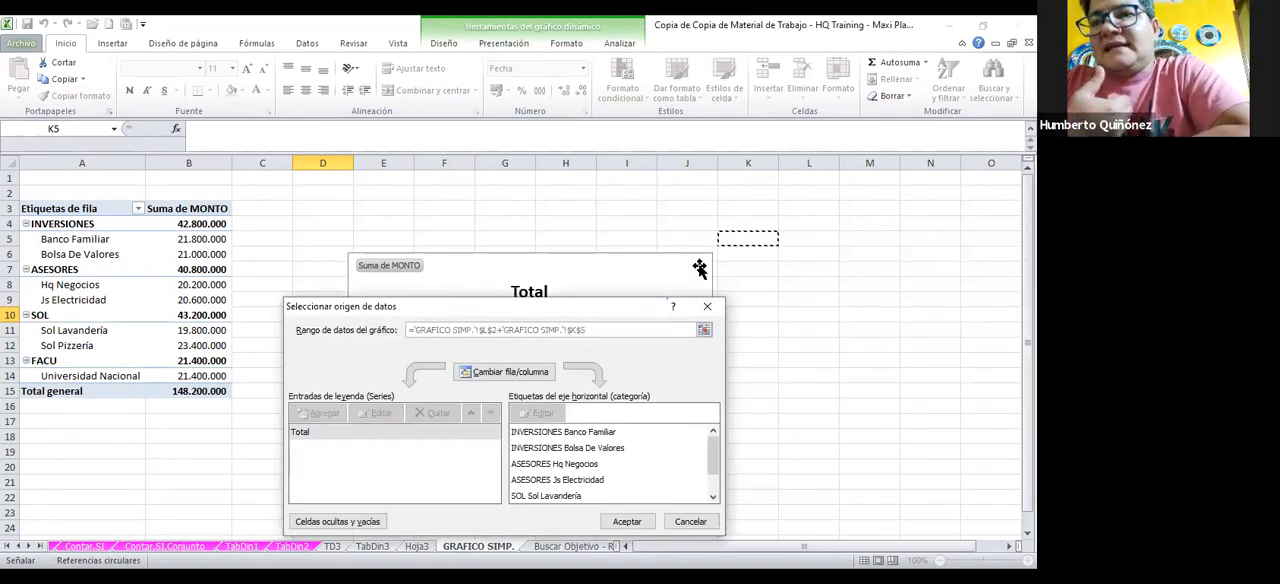
click(677, 527)
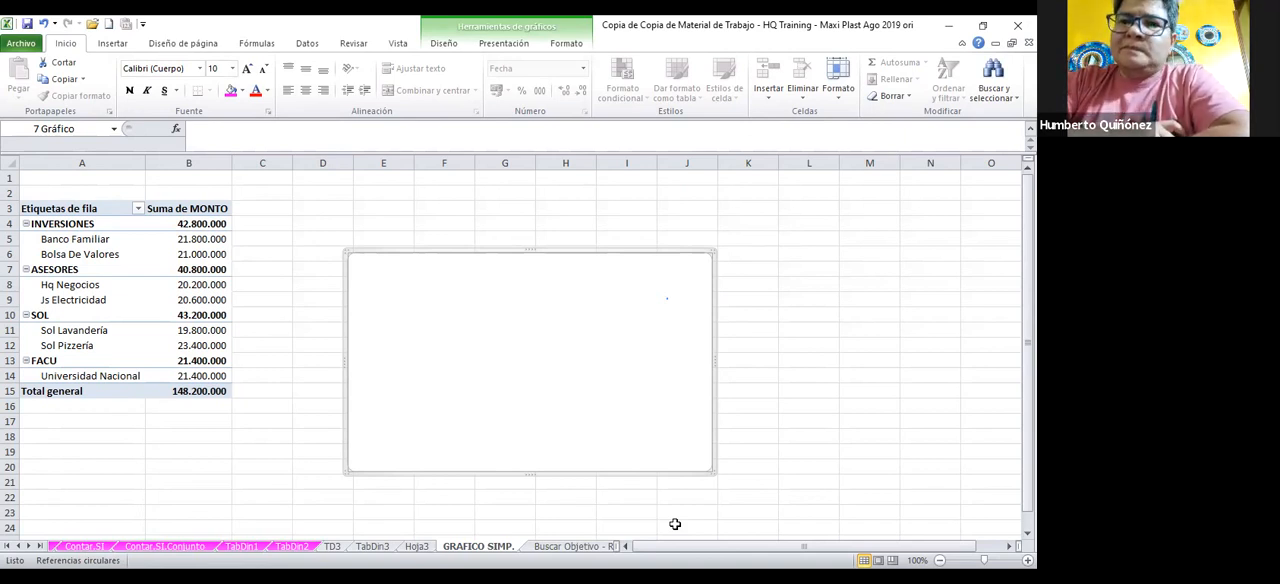
Add a data series to the empty pie chart and take its name from cell A7 (ASESORES)
right_click(640, 548)
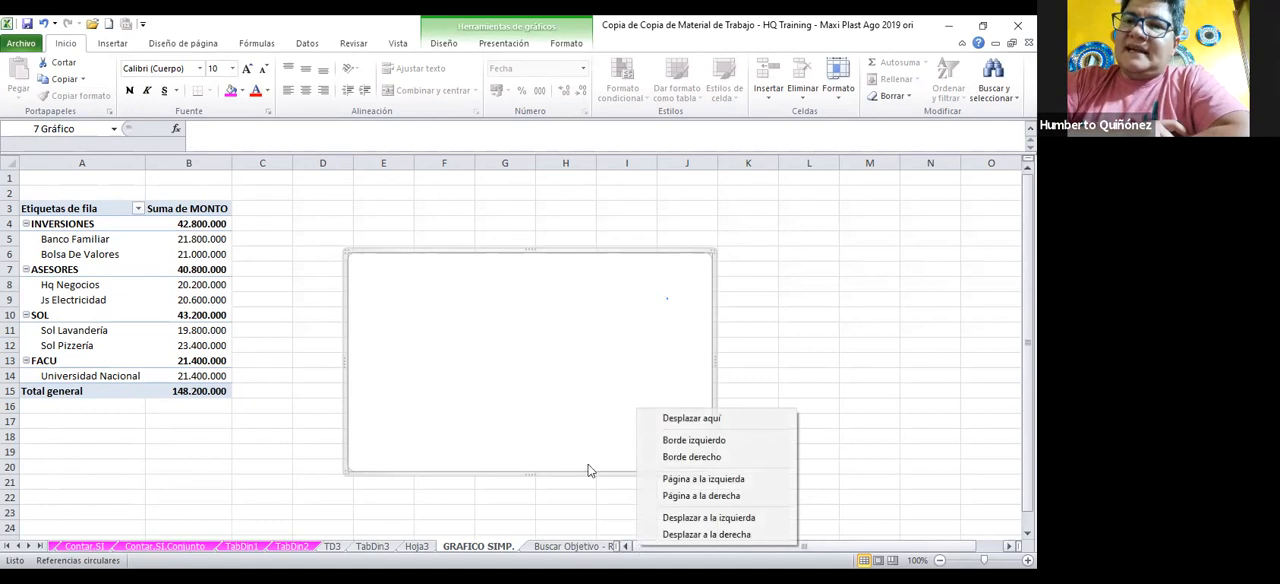
click(571, 380)
right_click(571, 381)
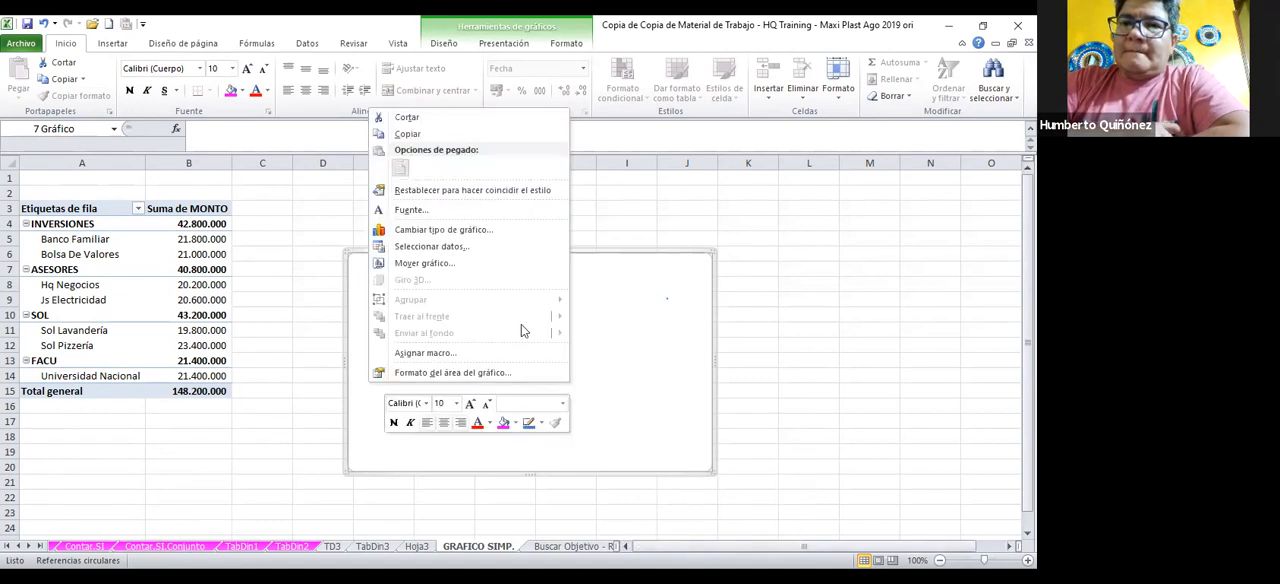
click(503, 249)
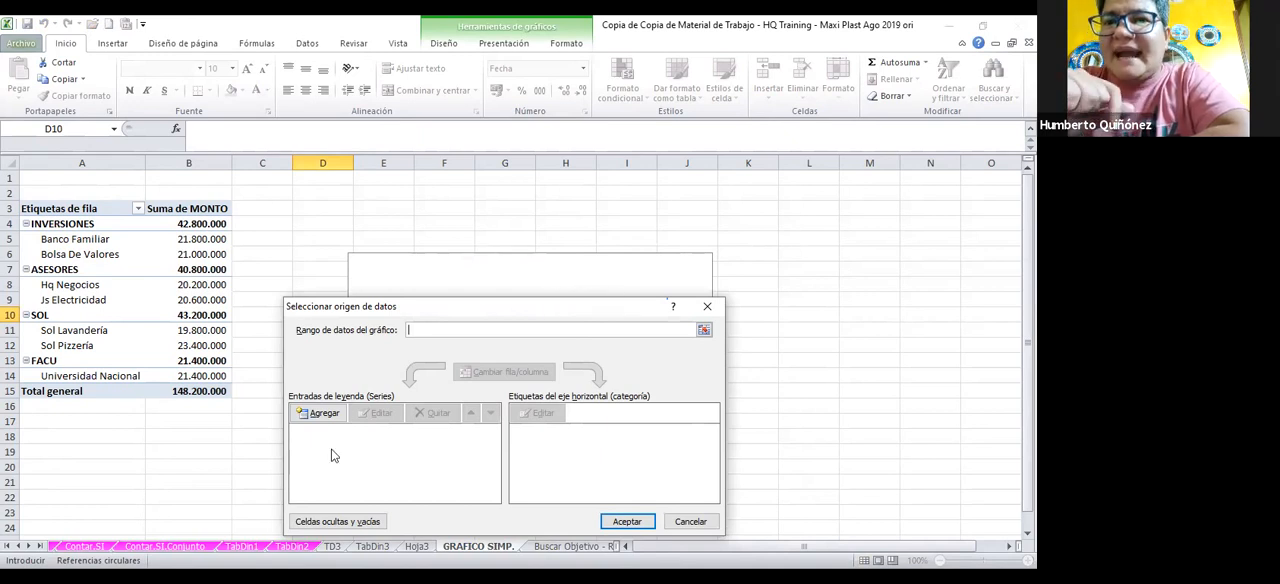
click(336, 415)
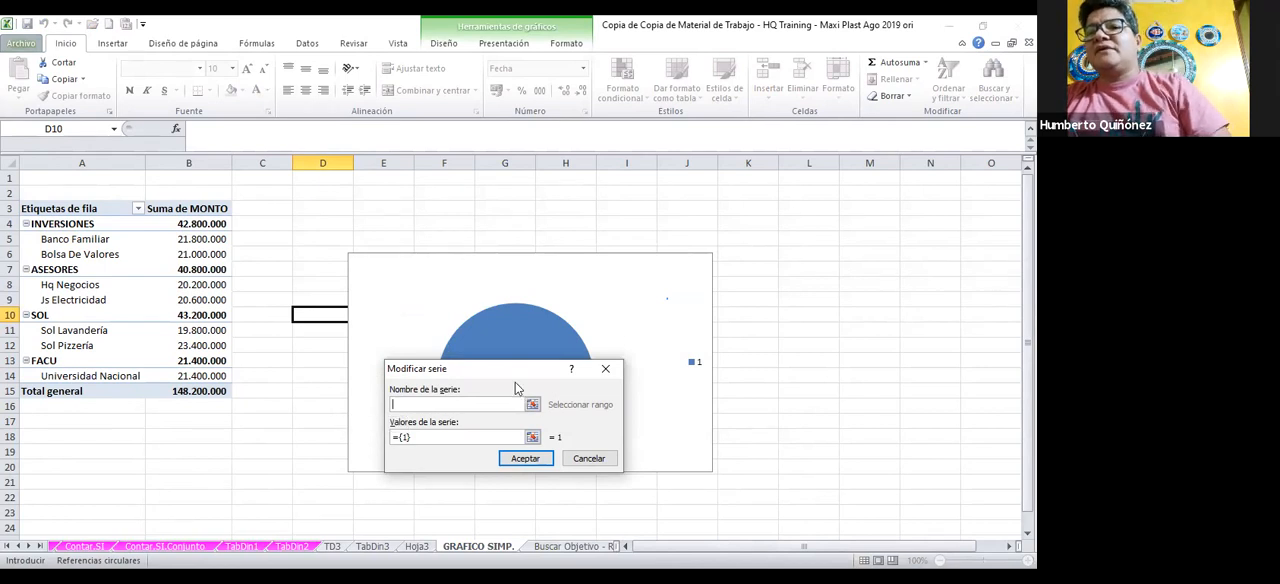
drag(515, 383, 858, 258)
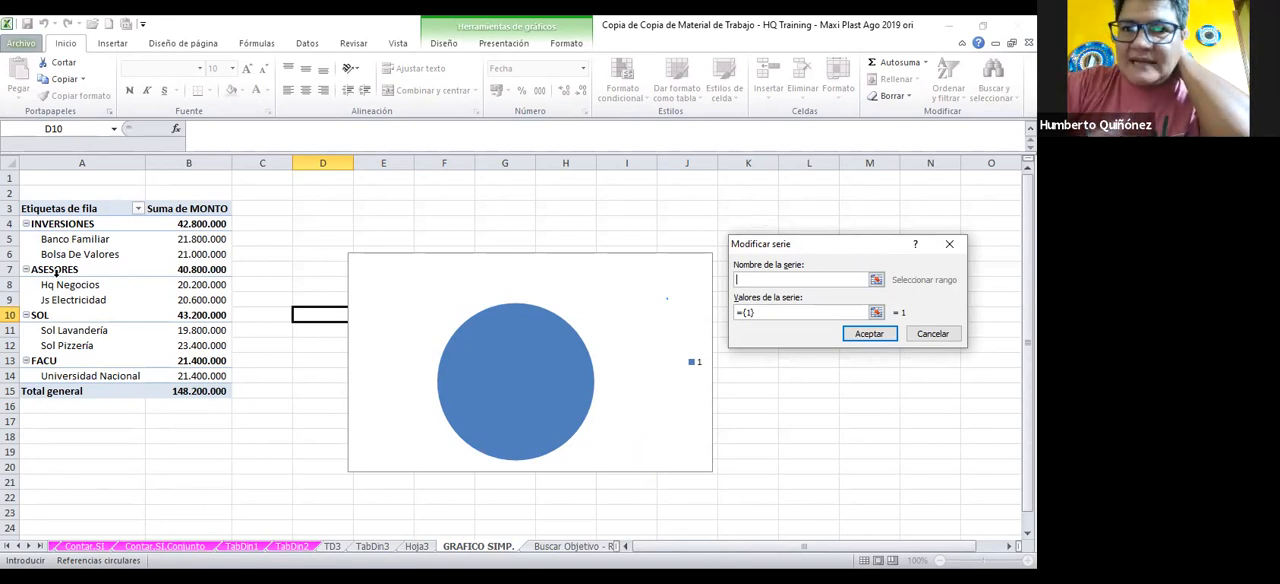
click(57, 272)
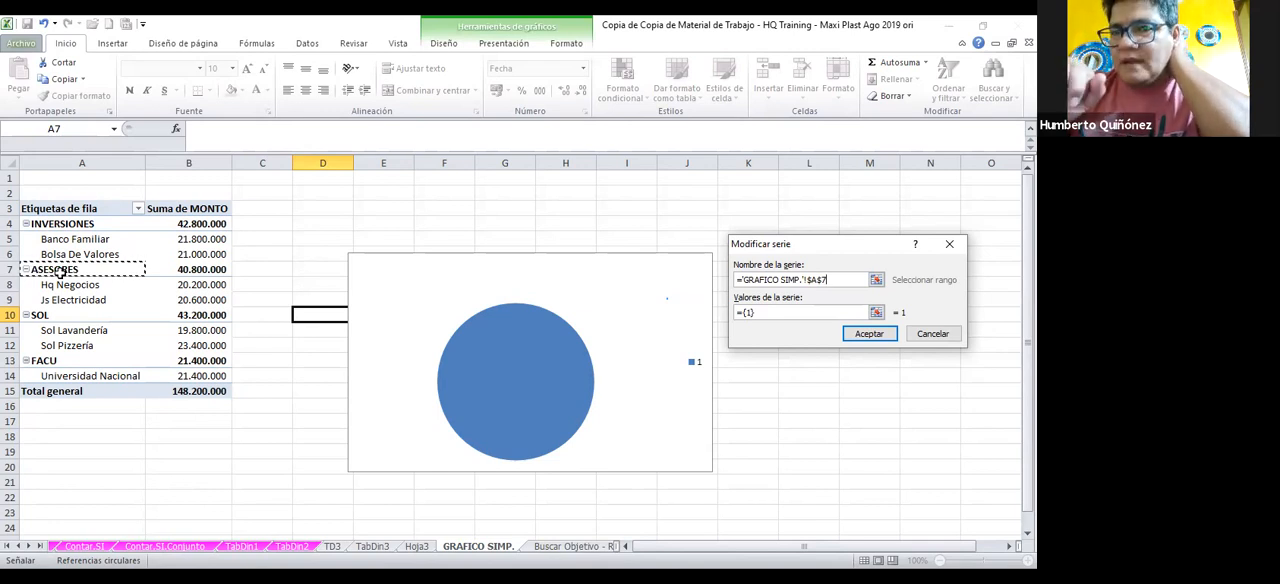
Replace the default values of the ASESORES series with cells B8:B9 and accept the series
click(749, 313)
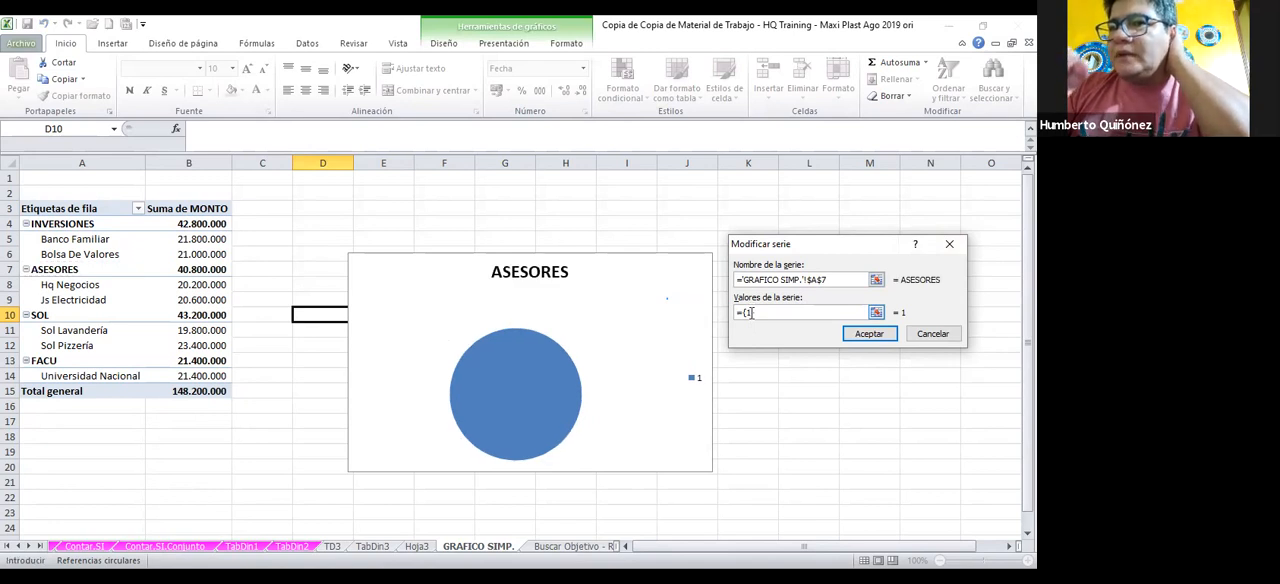
key(BackSpace)
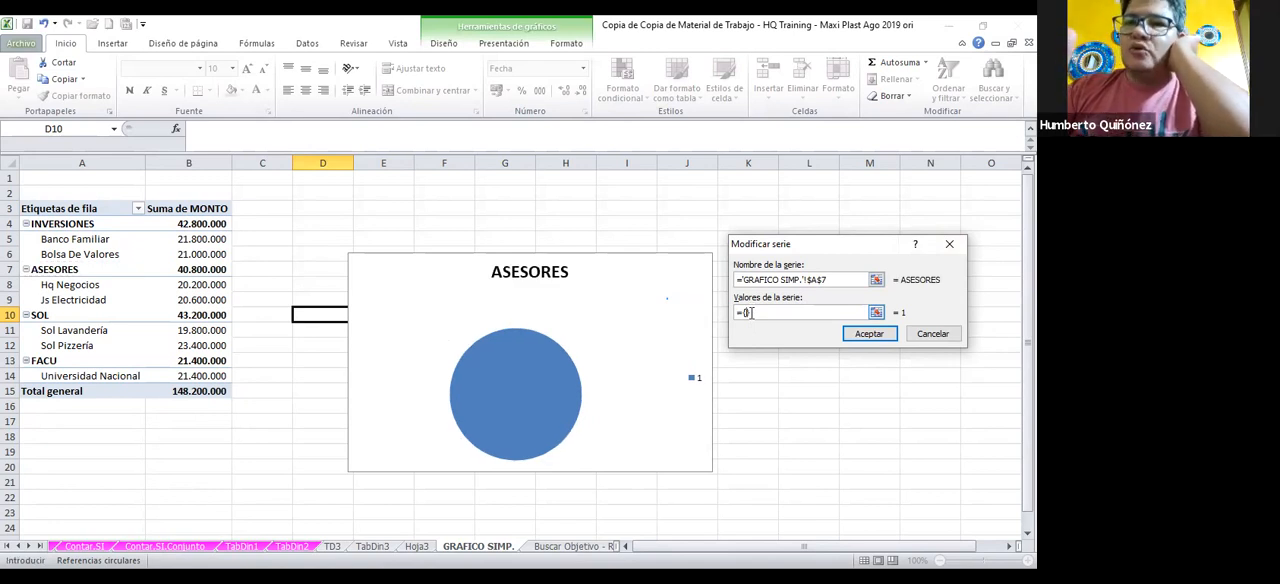
key(BackSpace)
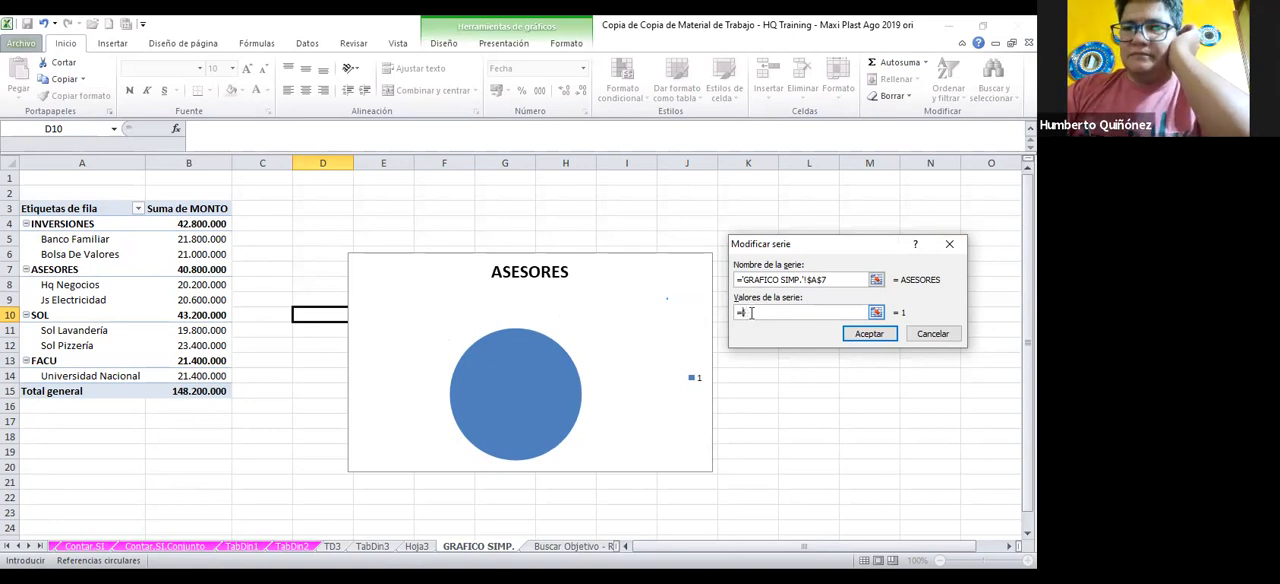
key(Right)
key(BackSpace)
key(BackSpace)
key(BackSpace)
key(BackSpace)
key(BackSpace)
key(BackSpace)
key(BackSpace)
key(BackSpace)
key(BackSpace)
key(BackSpace)
key(BackSpace)
key(BackSpace)
key(BackSpace)
key(BackSpace)
key(BackSpace)
key(BackSpace)
key(BackSpace)
key(BackSpace)
key(BackSpace)
key(BackSpace)
key(BackSpace)
key(BackSpace)
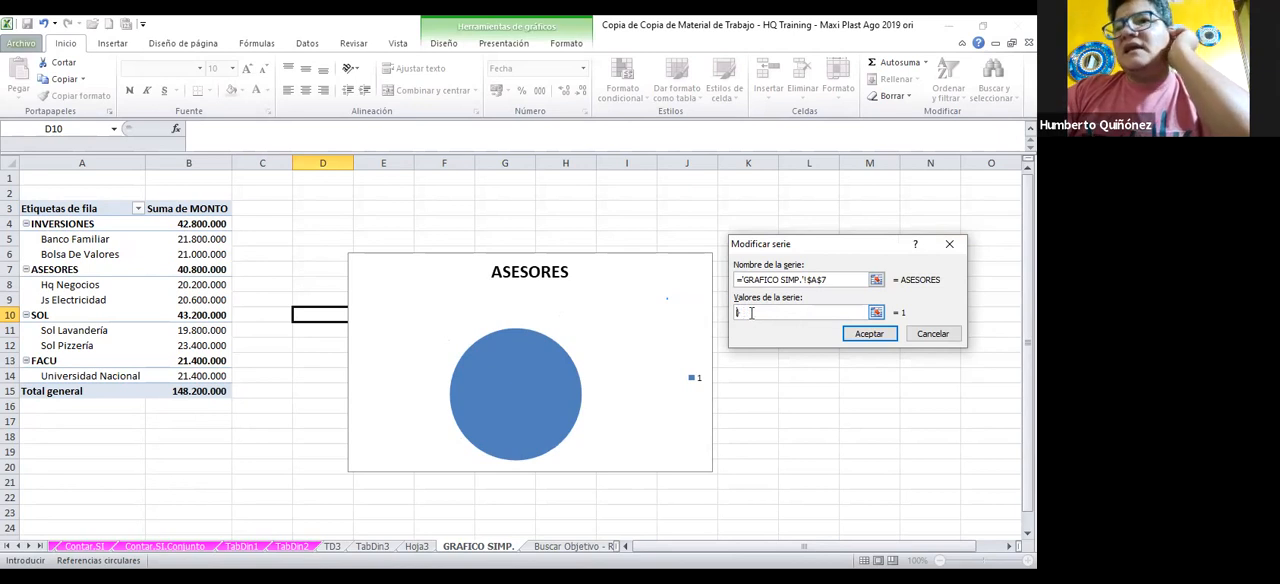
text(=)
key(Right)
key(BackSpace)
key(BackSpace)
key(BackSpace)
key(BackSpace)
key(BackSpace)
key(BackSpace)
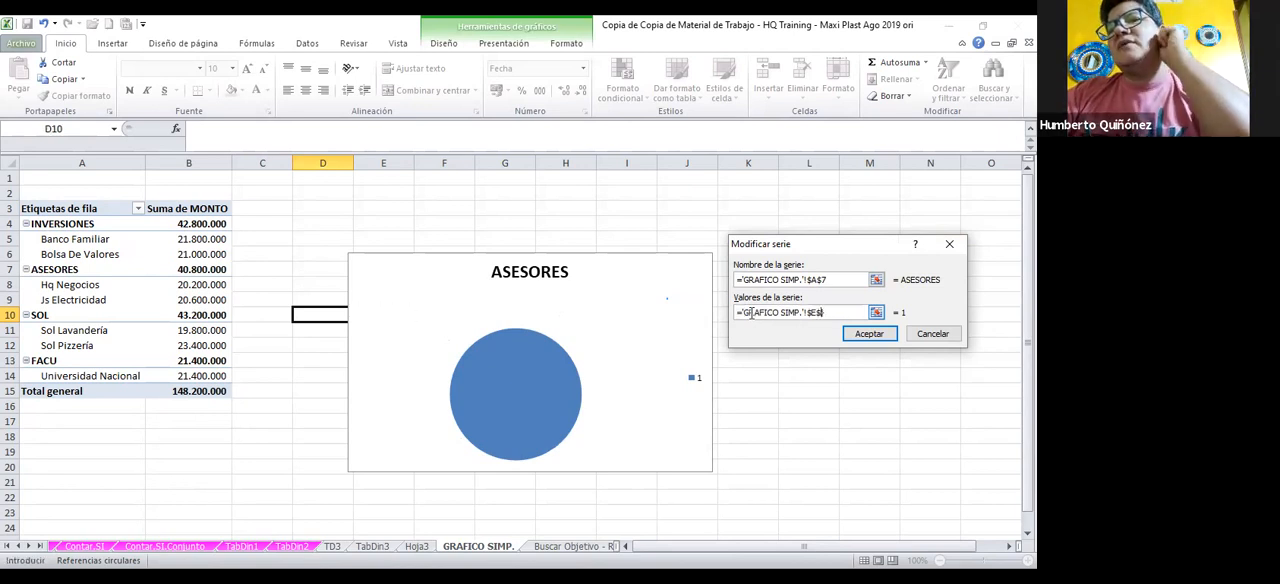
key(Right)
text())
drag(745, 328, 737, 315)
key(BackSpace)
key(BackSpace)
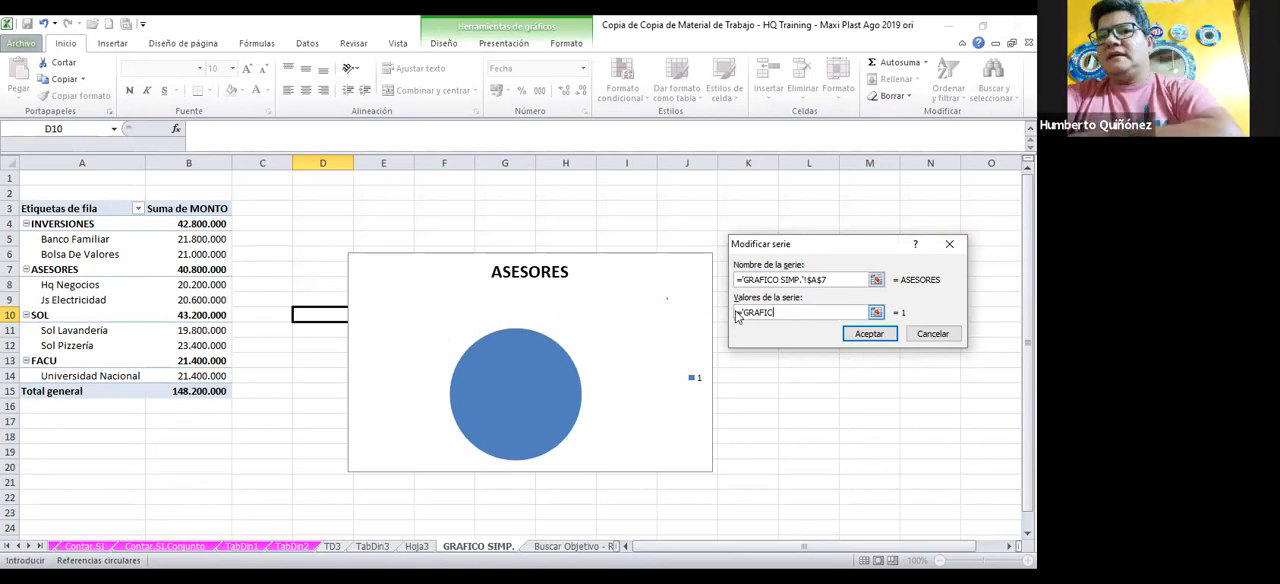
key(BackSpace)
key(BackSpace)
key(BackSpace)
key(BackSpace)
key(BackSpace)
key(BackSpace)
key(BackSpace)
key(BackSpace)
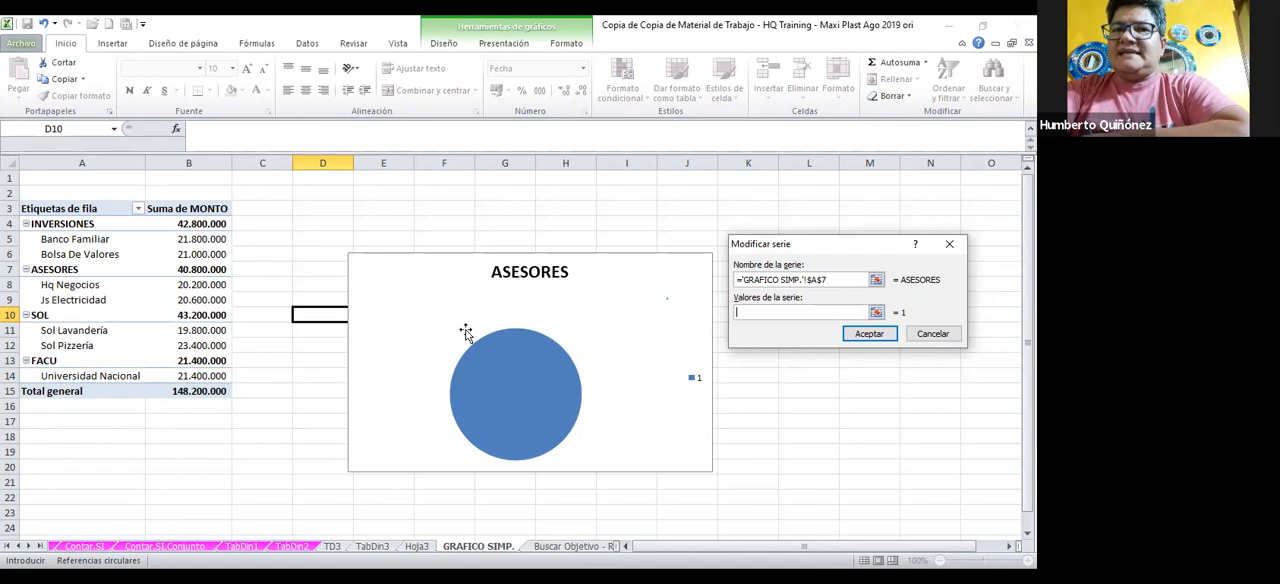
drag(216, 284, 216, 295)
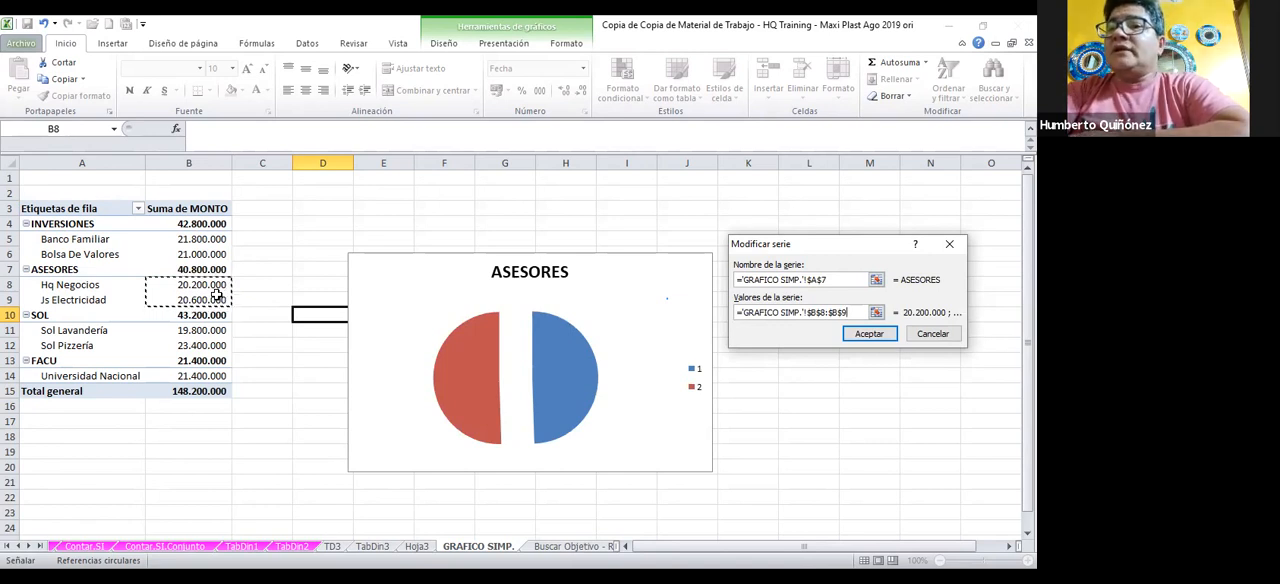
click(887, 334)
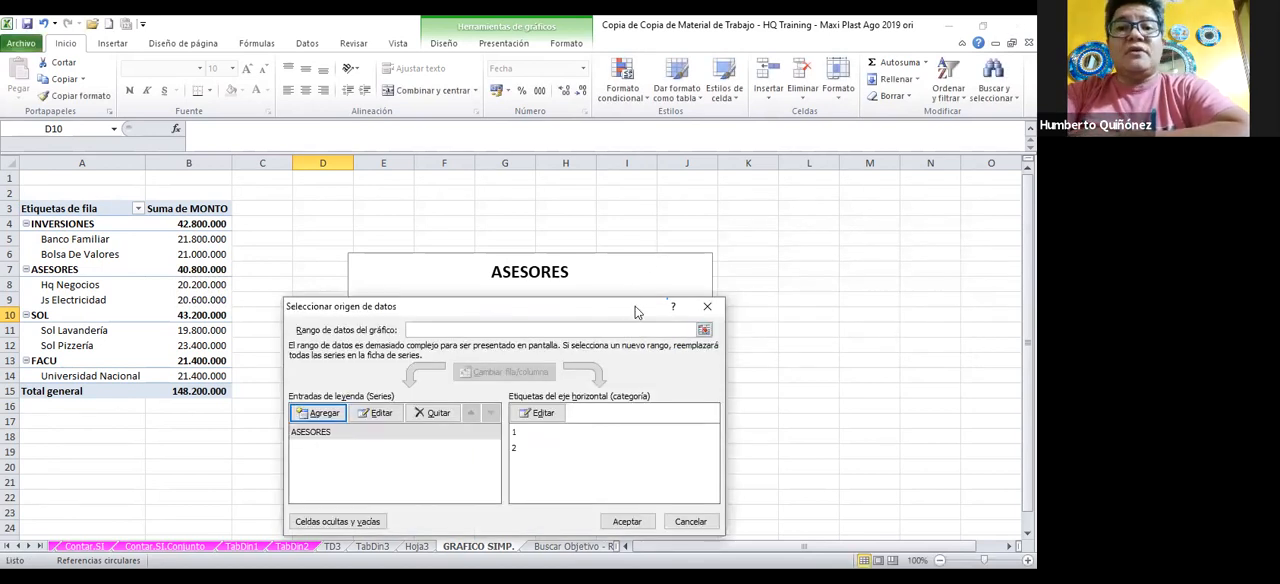
Set the pie chart's category labels to cells A8:A9, Hq Negocios and Js Electricidad
drag(634, 313, 1018, 298)
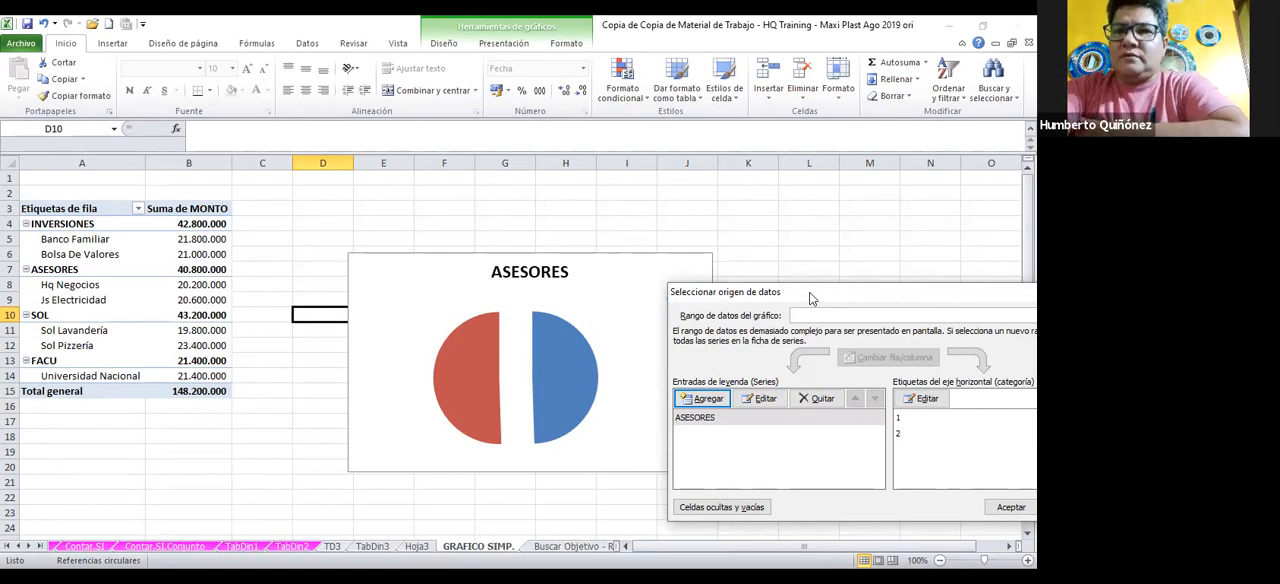
drag(812, 298, 383, 295)
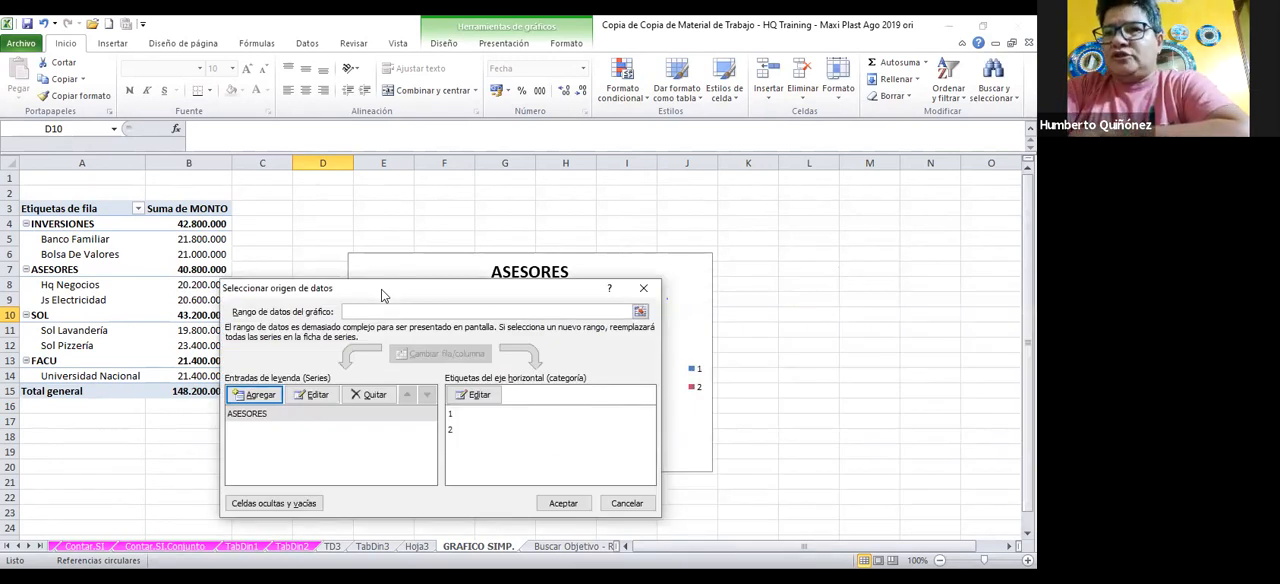
click(479, 396)
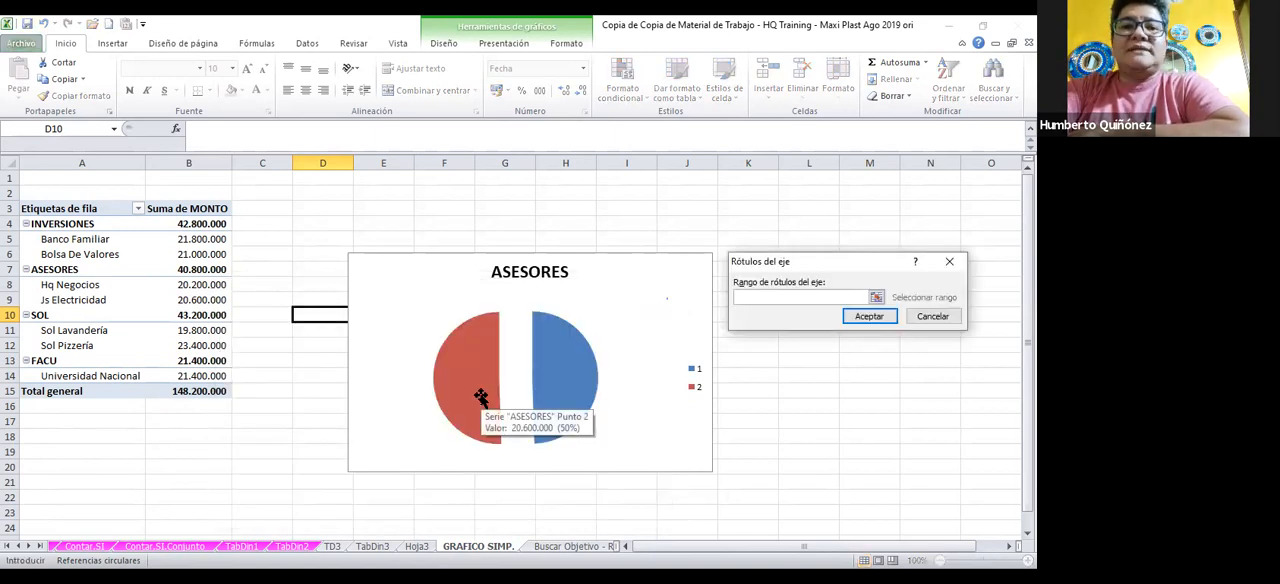
click(76, 289)
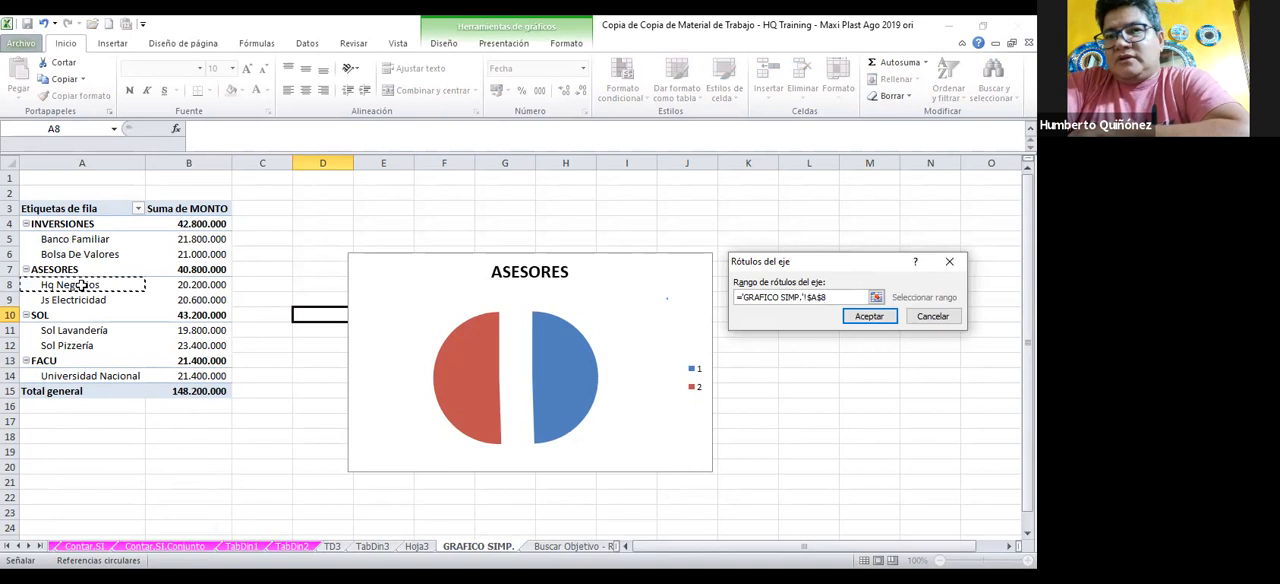
drag(83, 285, 79, 293)
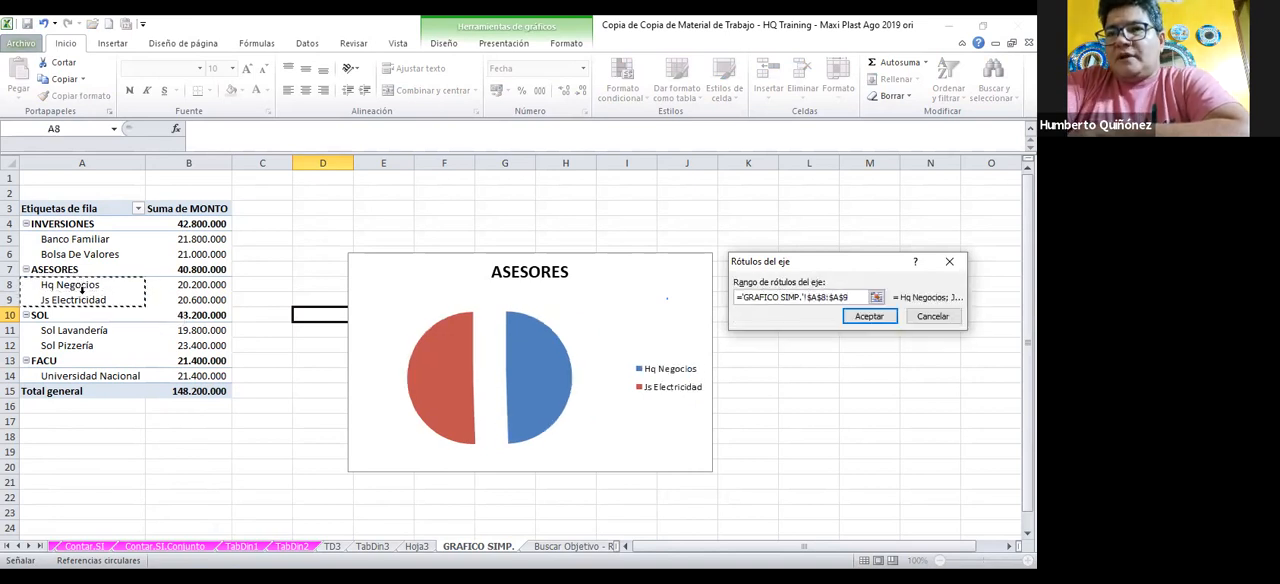
click(874, 316)
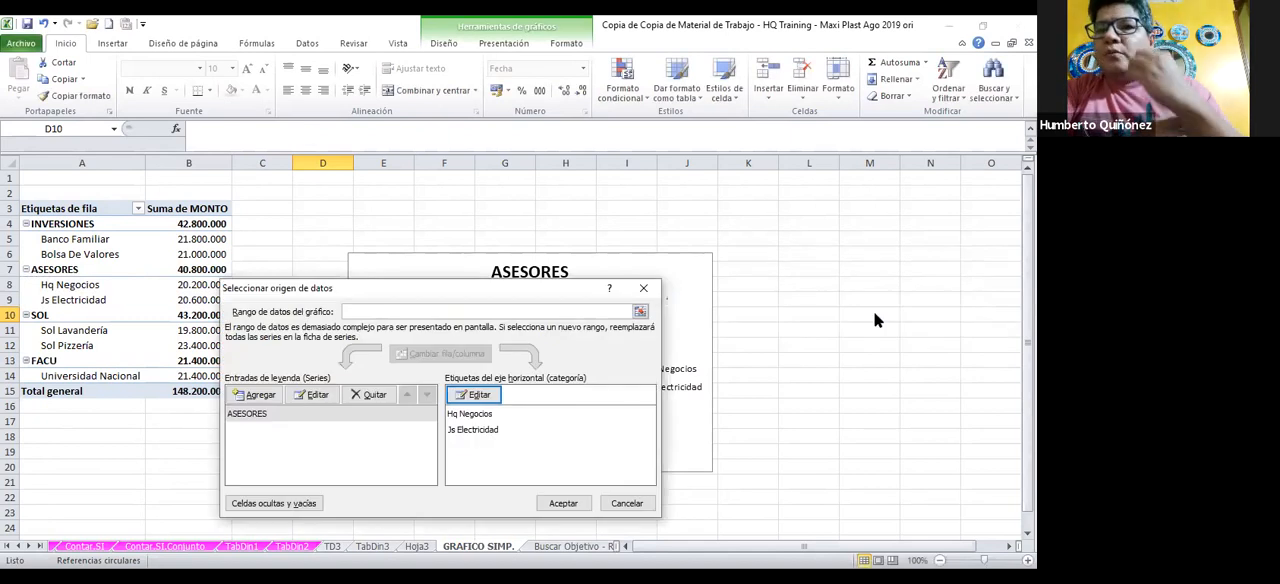
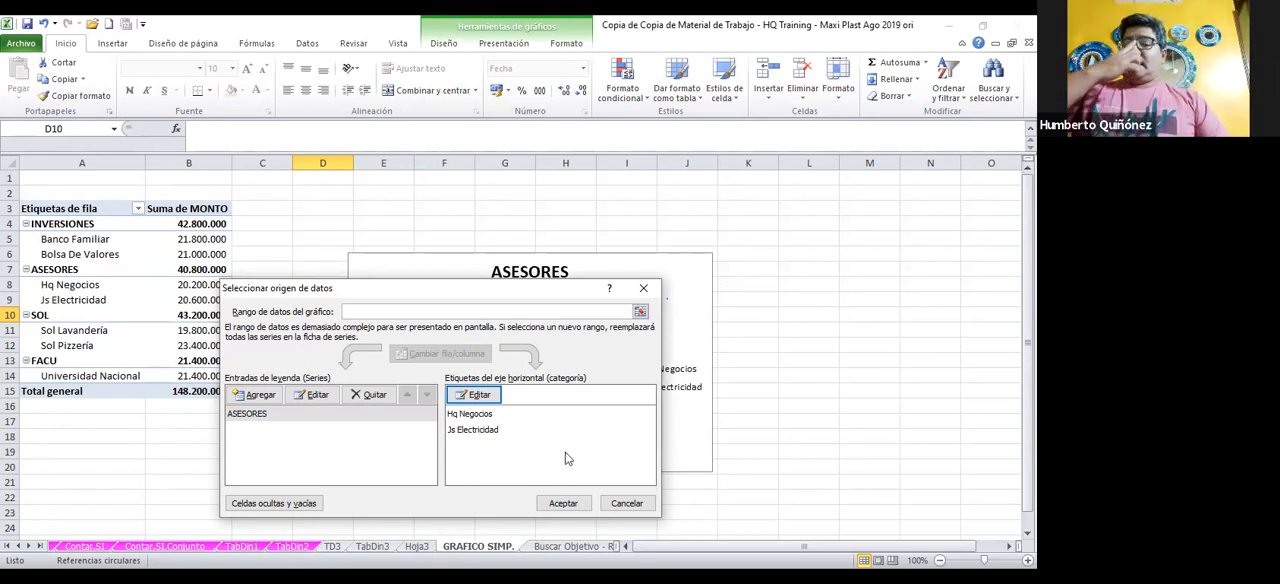
Accept the data source selection for the ASESORES pie chart
click(550, 504)
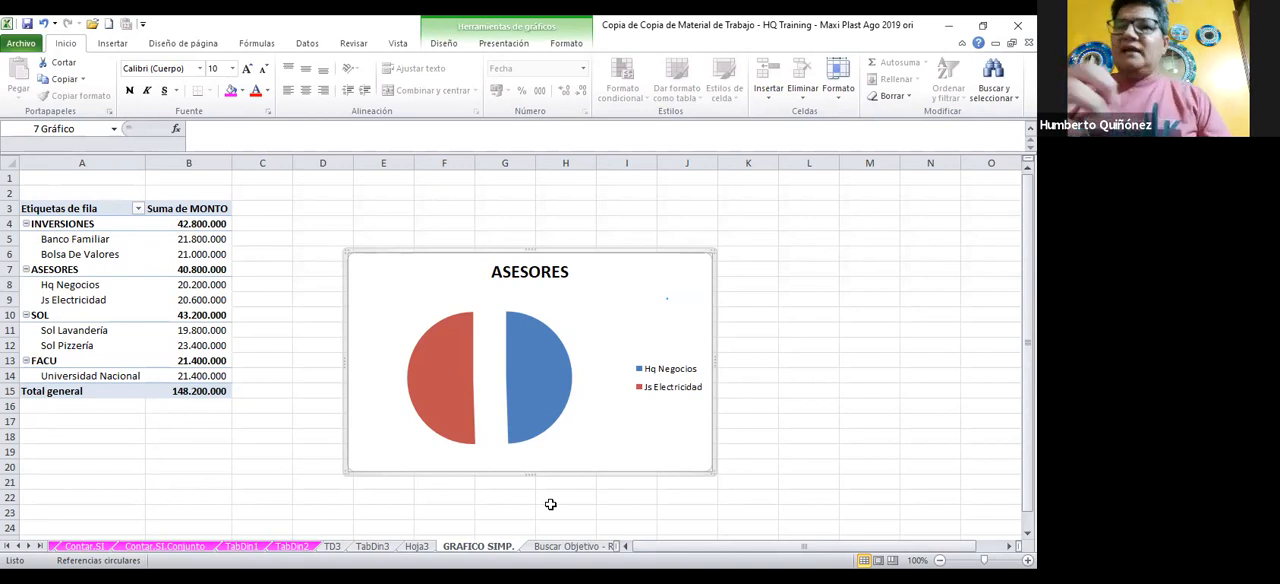
click(453, 388)
click(453, 388)
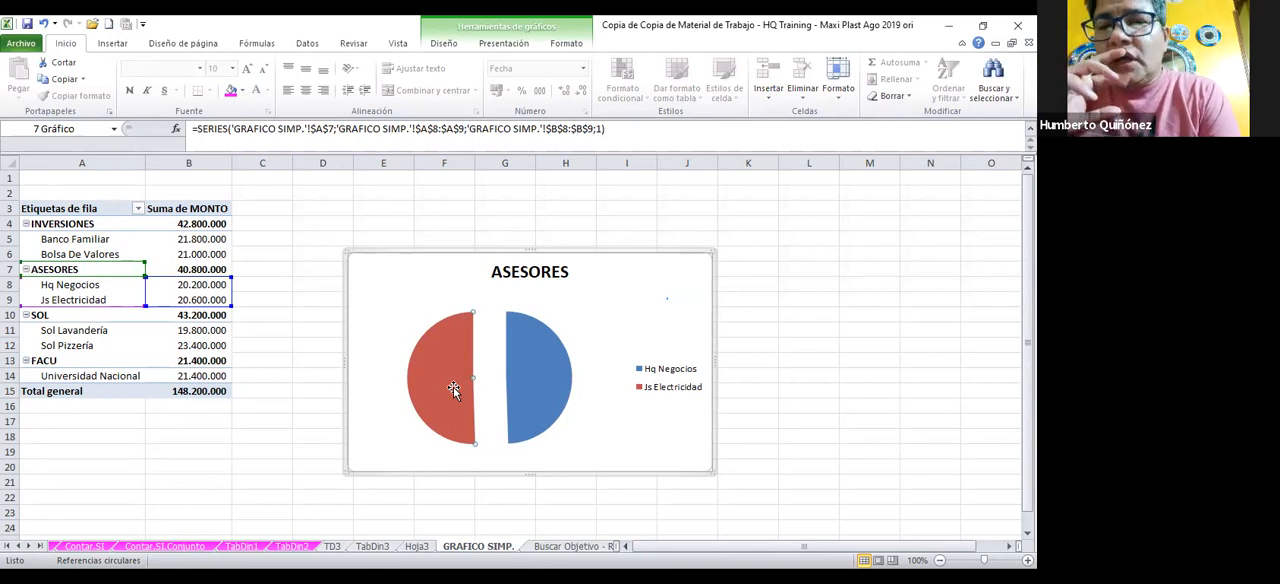
right_click(453, 388)
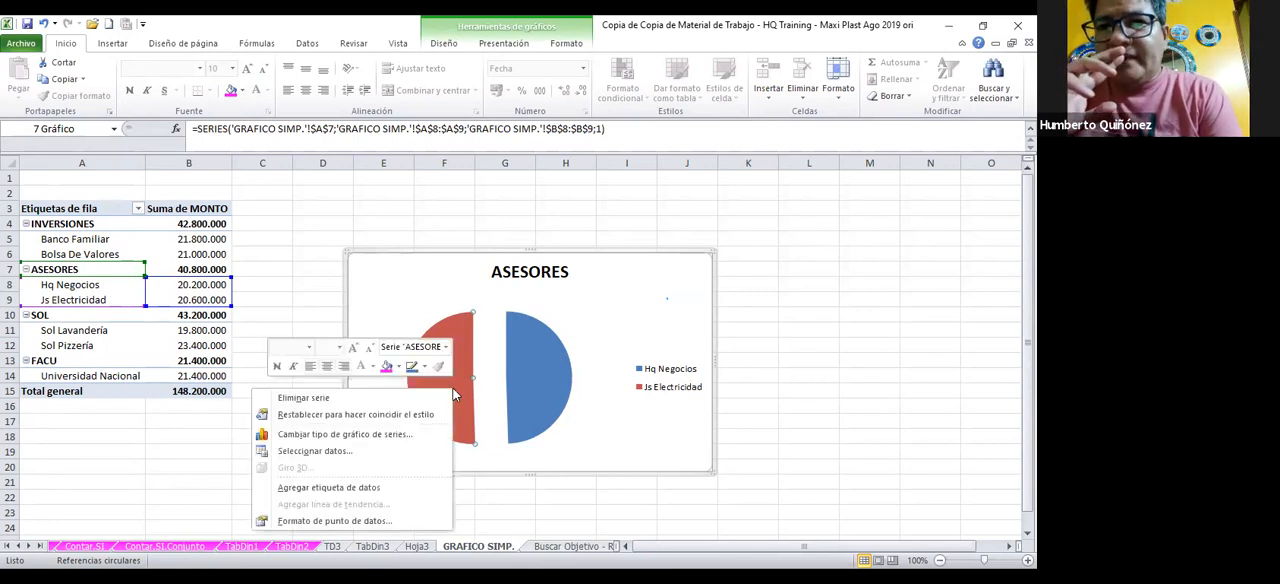
click(726, 344)
click(724, 343)
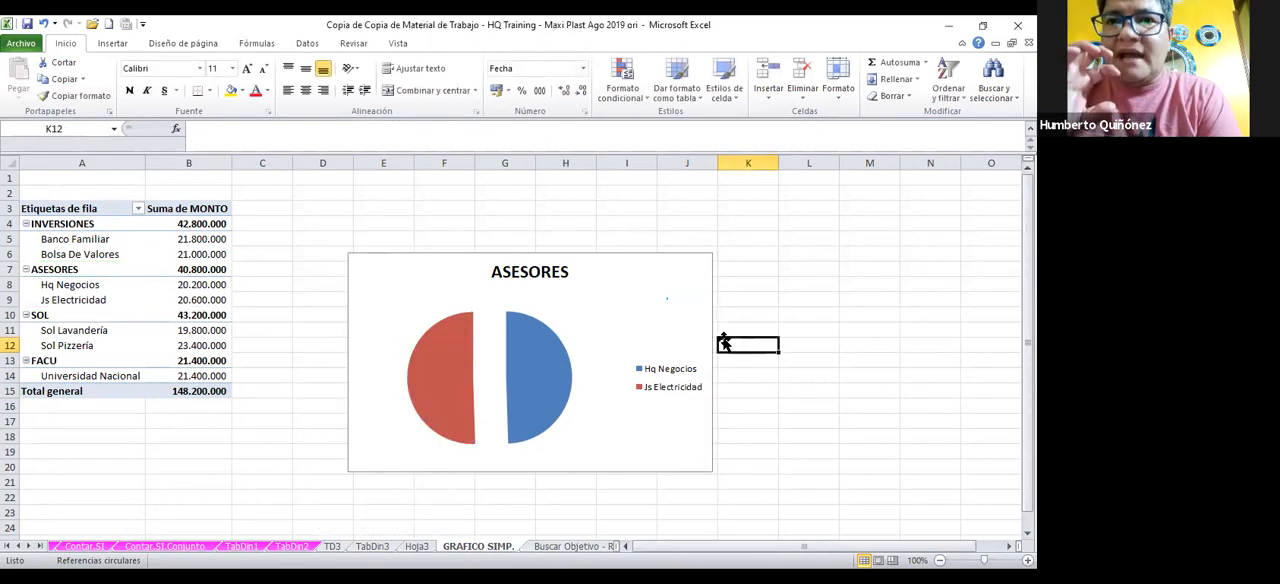
click(661, 337)
right_click(661, 337)
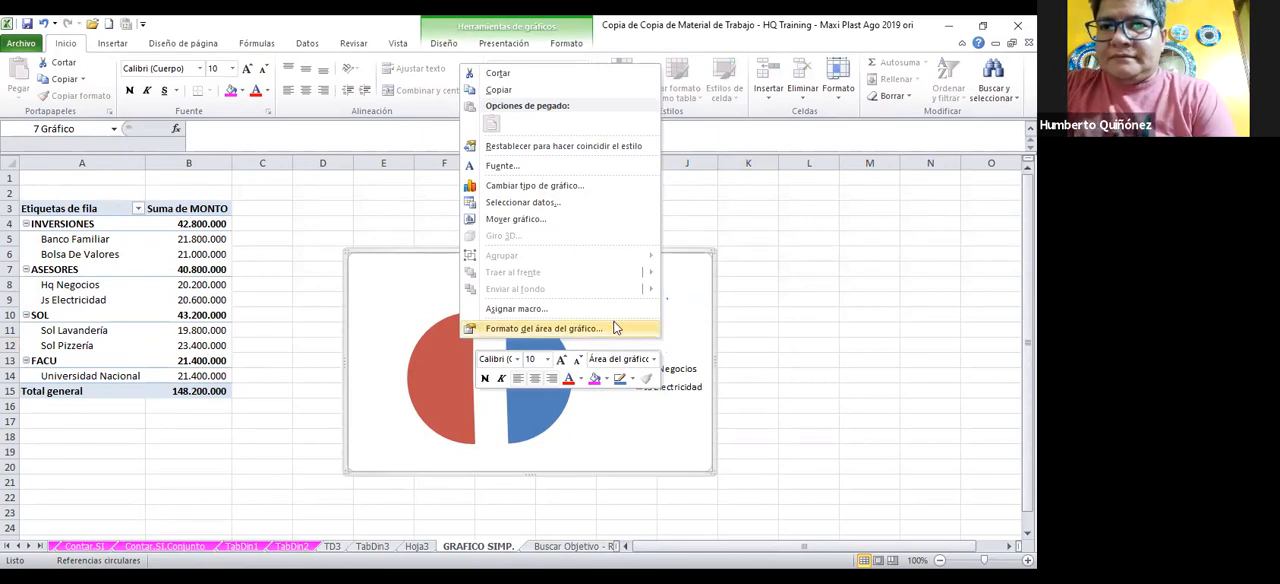
click(545, 328)
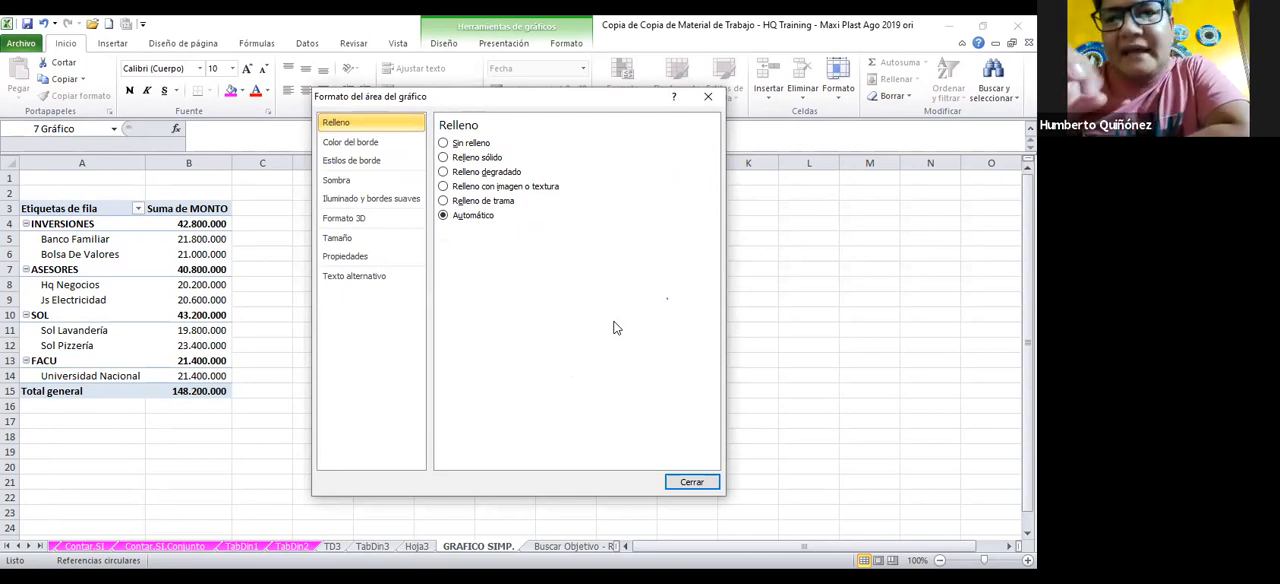
click(670, 481)
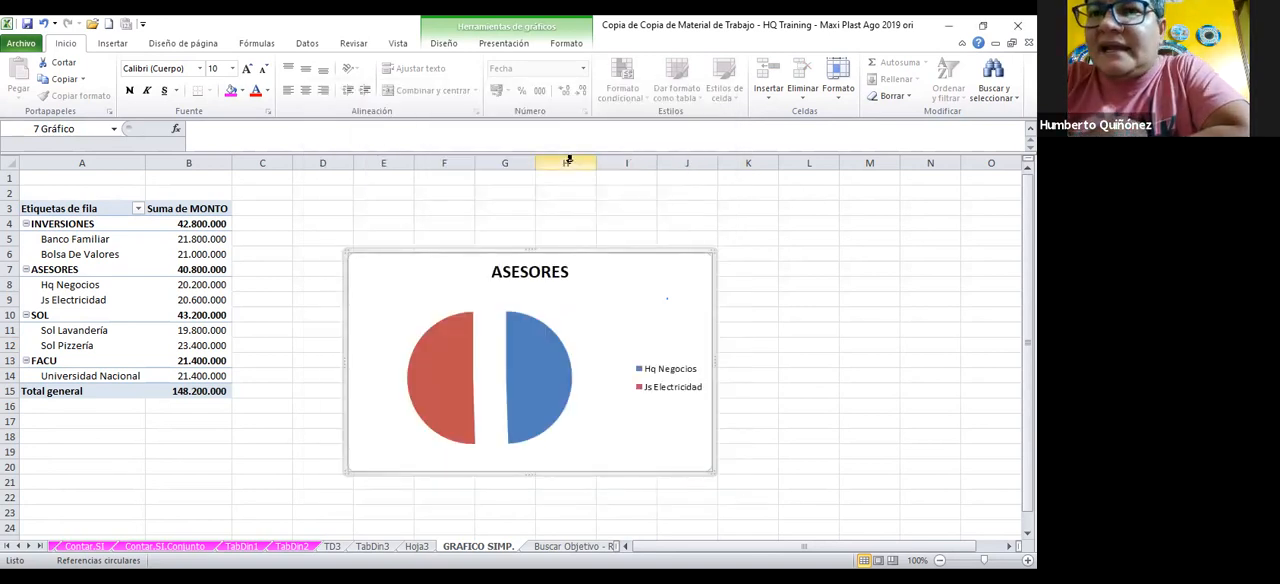
Add data labels to the ASESORES pie chart, positioned at the outside end of the slices (Extremo externo)
click(501, 47)
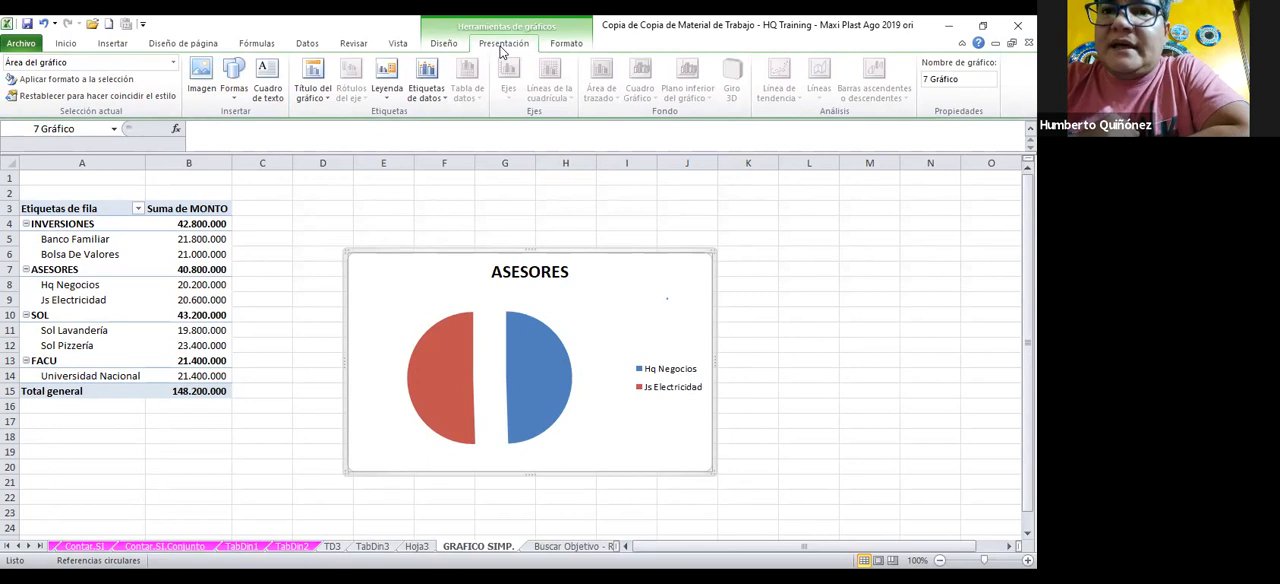
click(427, 95)
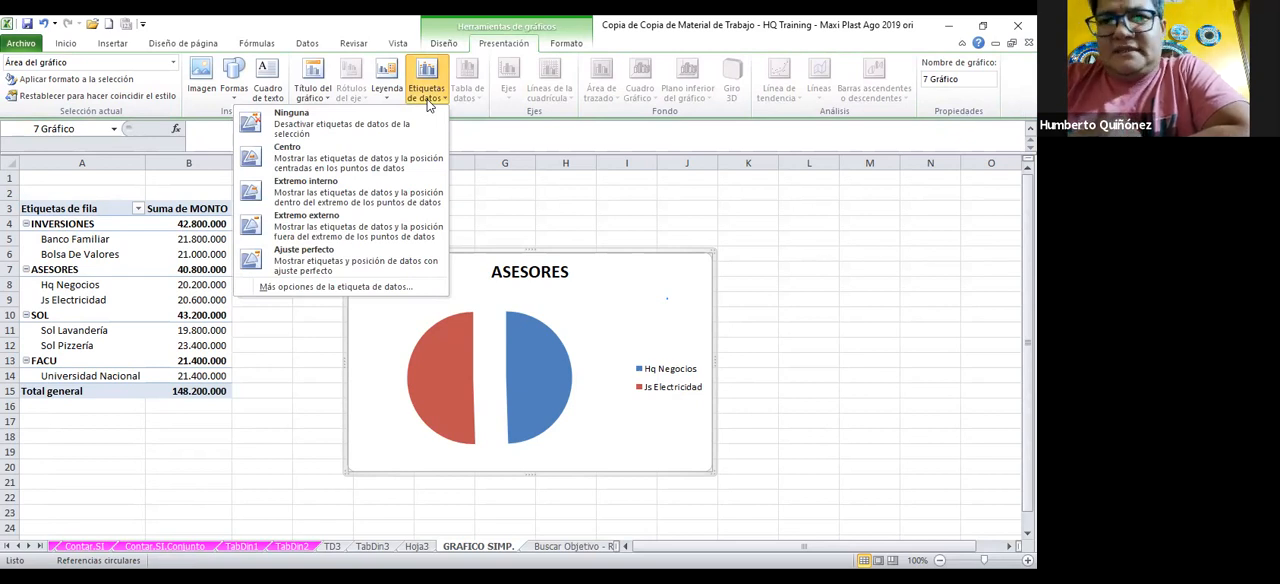
click(333, 217)
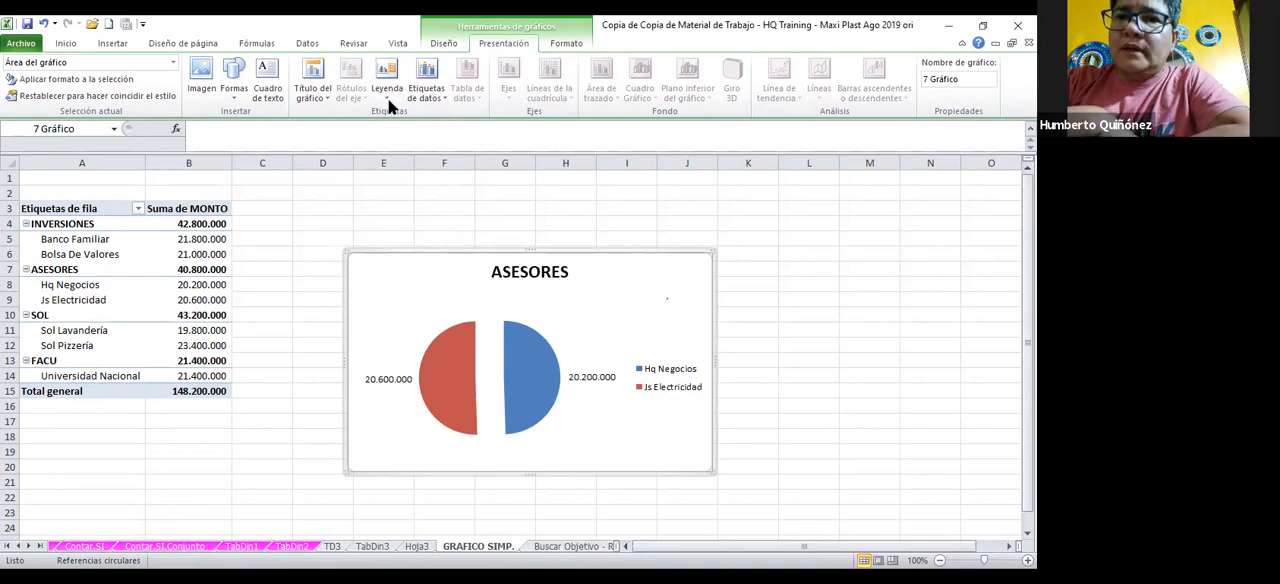
Include the percentage along with the value in the pie chart's data labels
click(437, 100)
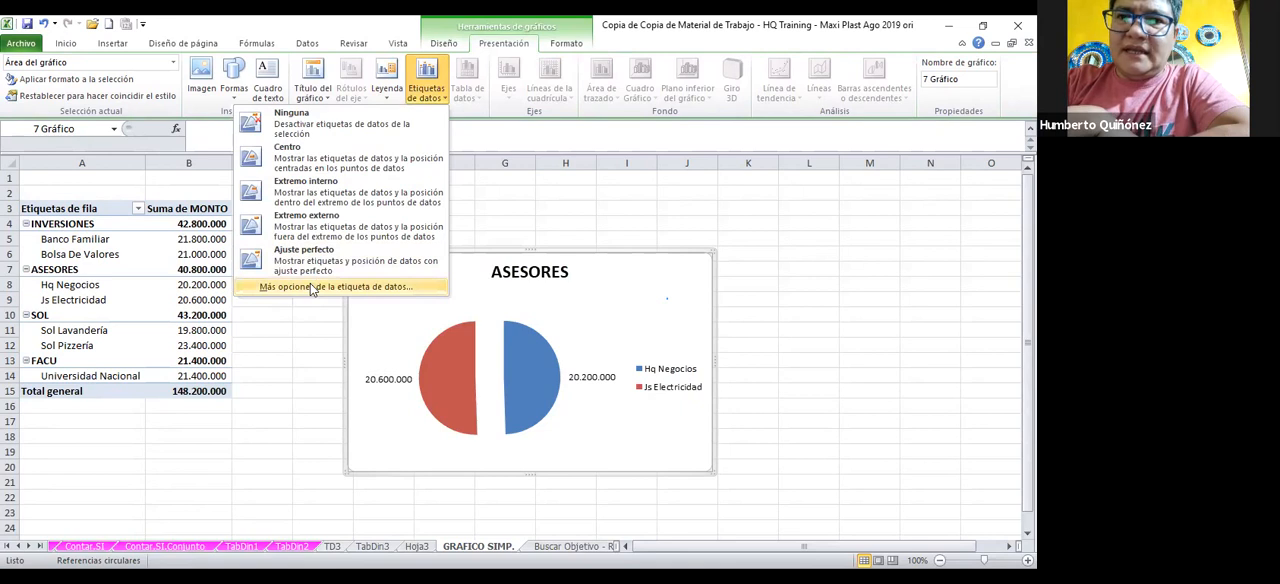
click(311, 287)
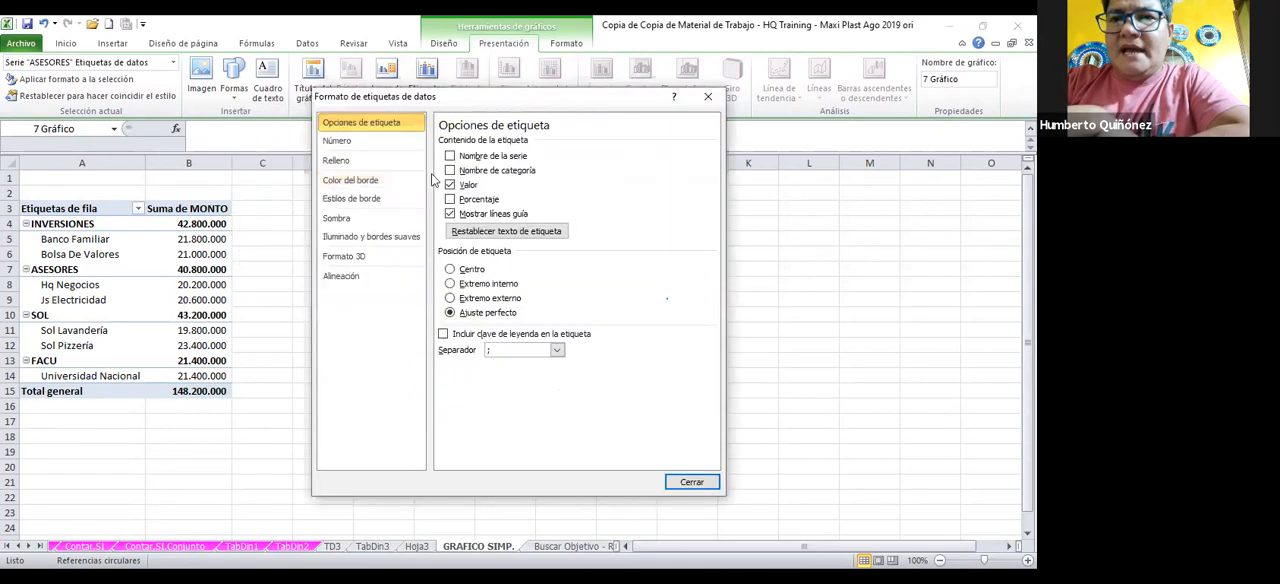
click(450, 199)
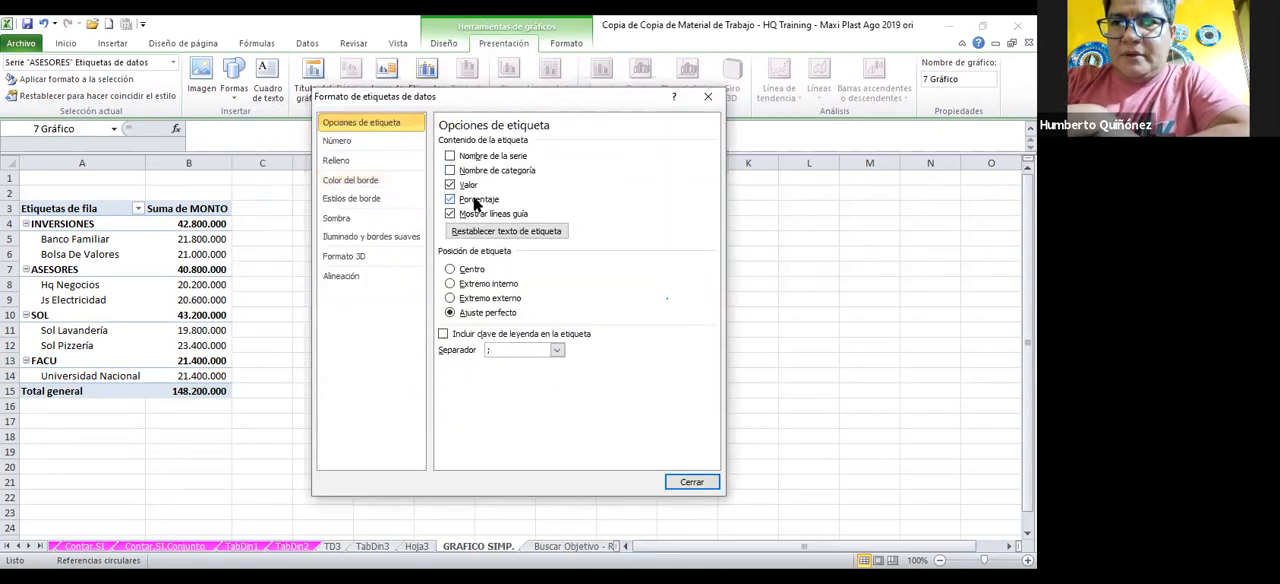
click(690, 482)
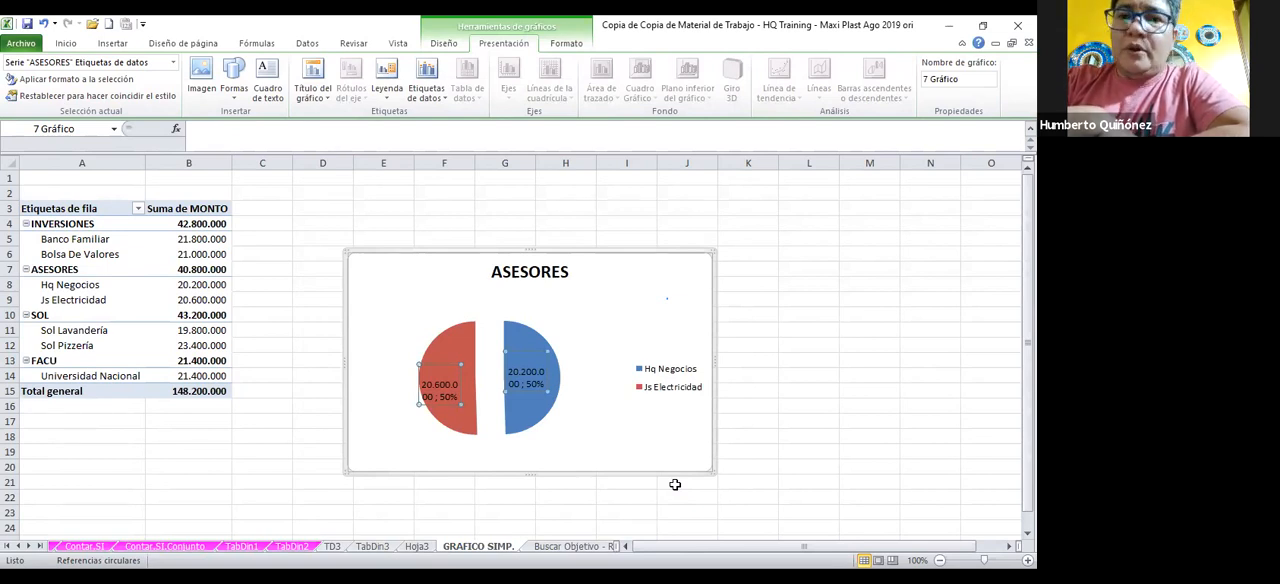
Increase the font size of the Hq Negocios data label on its own
mouse_move(547, 390)
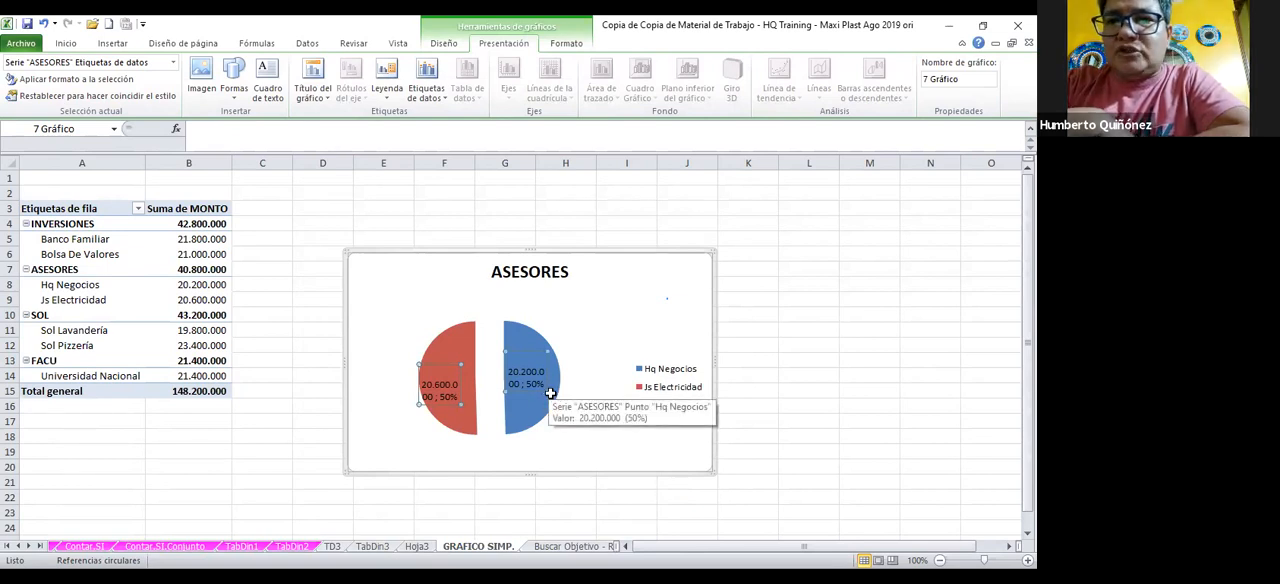
click(558, 390)
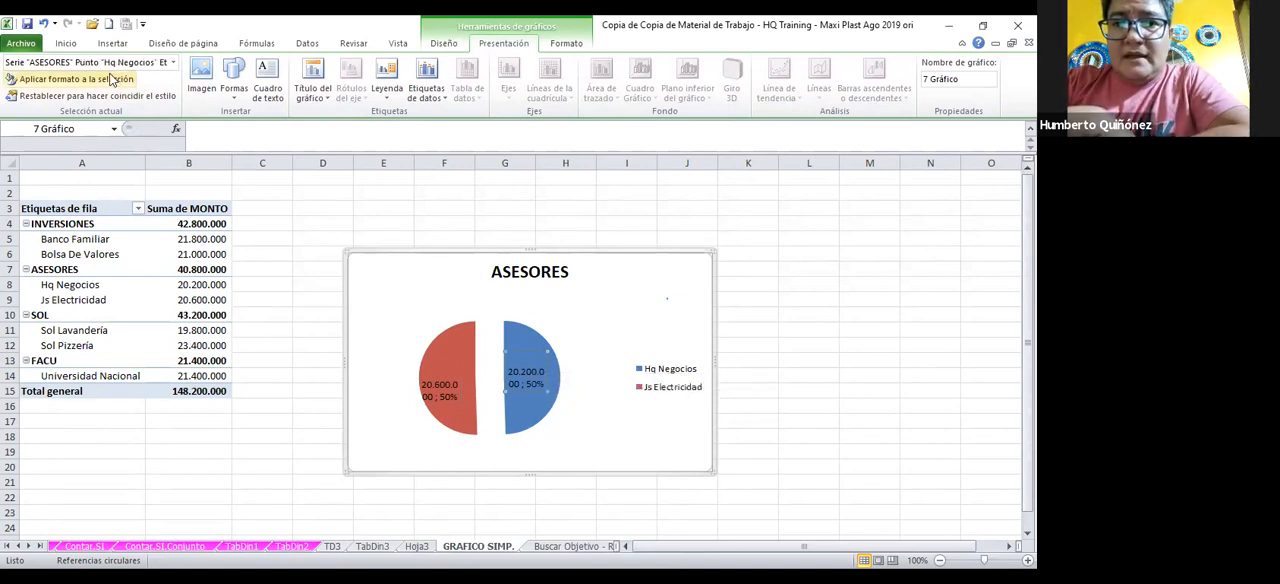
click(76, 43)
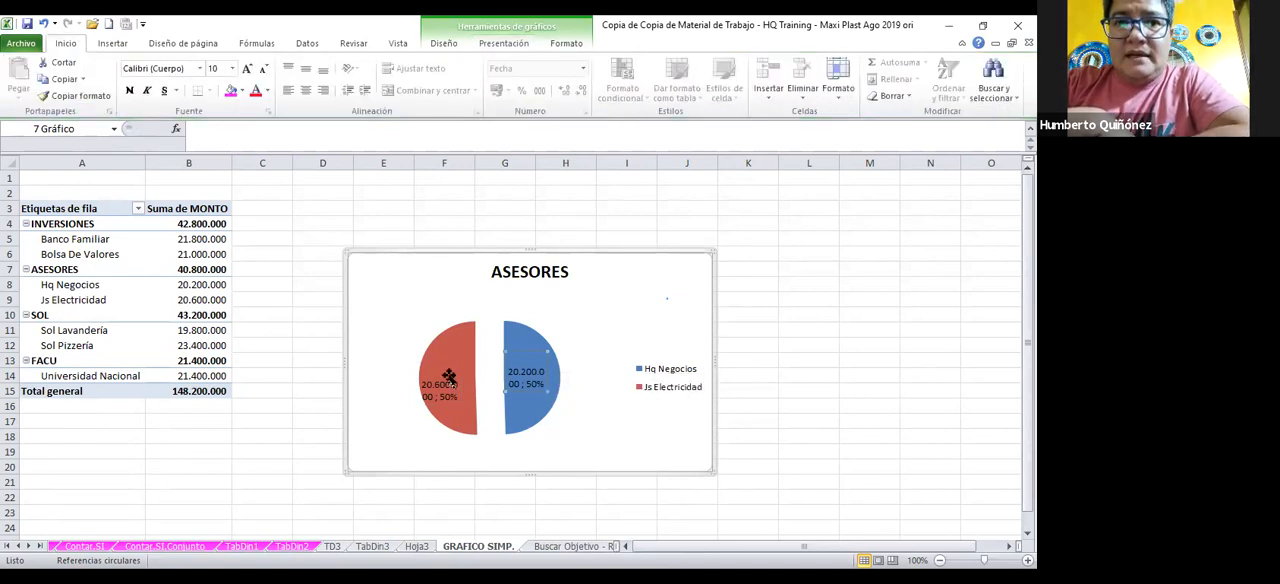
click(232, 68)
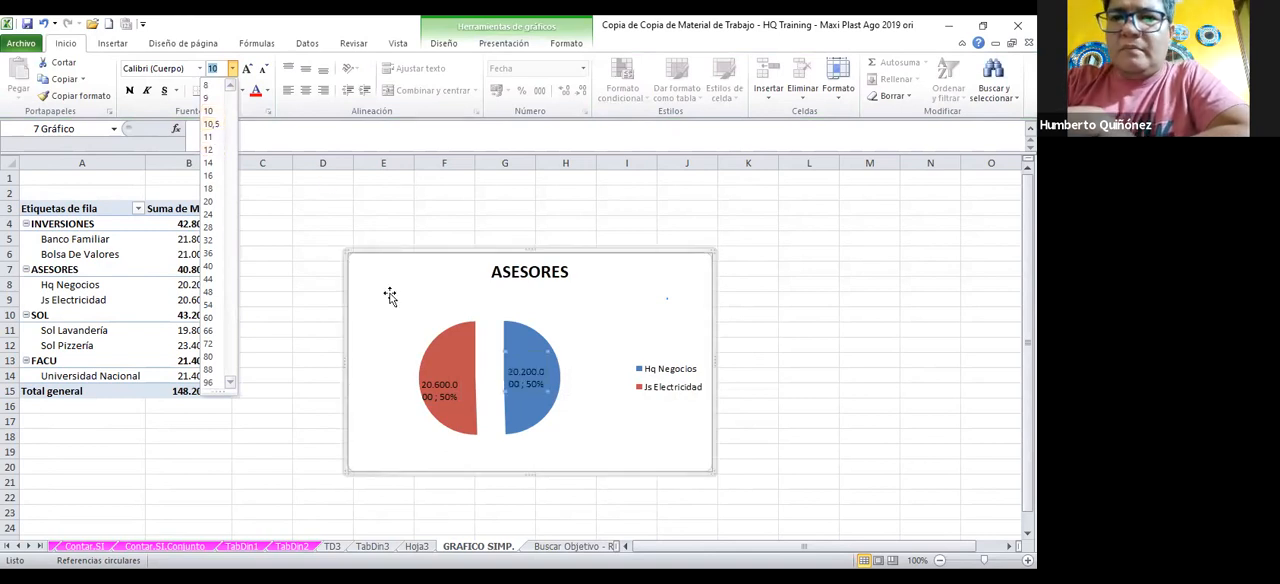
click(211, 134)
Set the font size of the Js Electricidad data label to 11
click(448, 391)
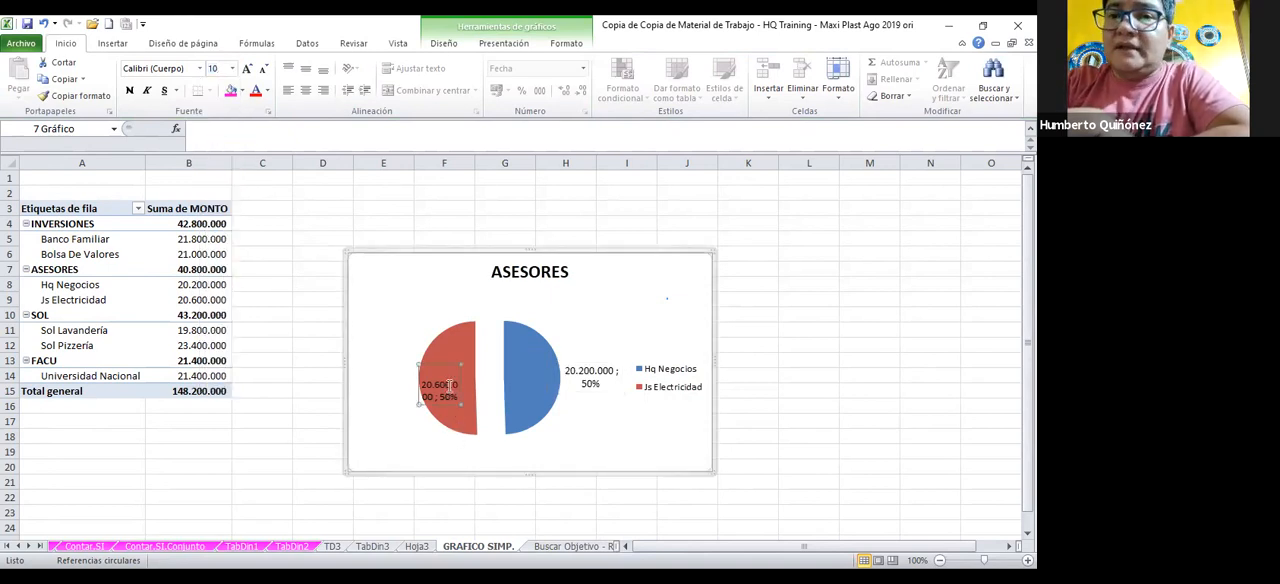
click(232, 68)
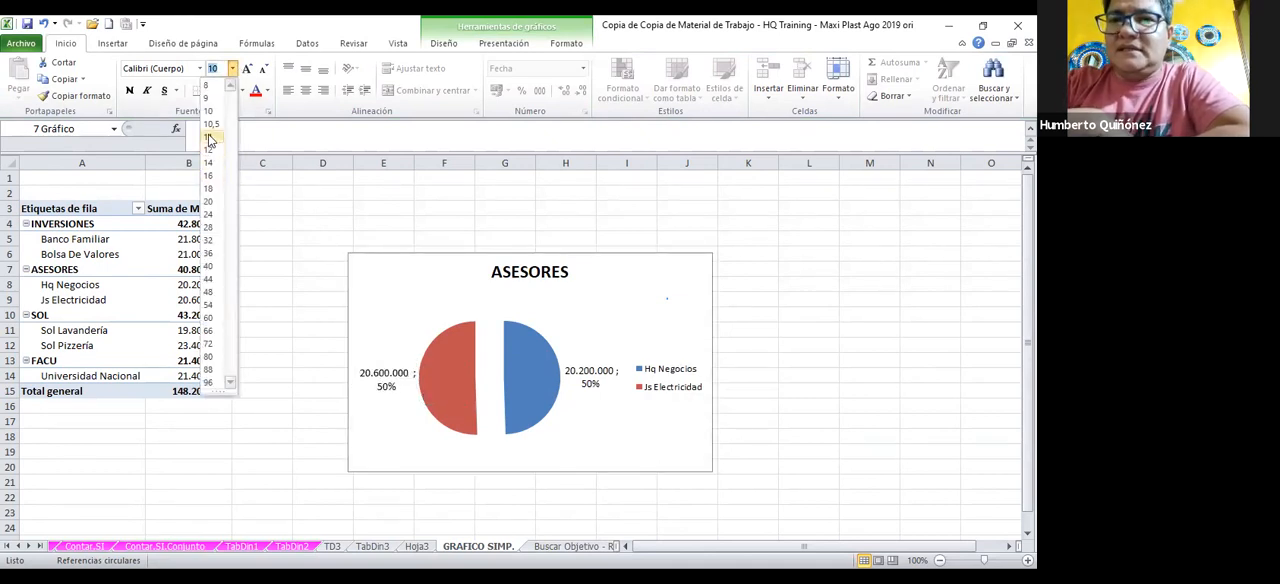
click(209, 138)
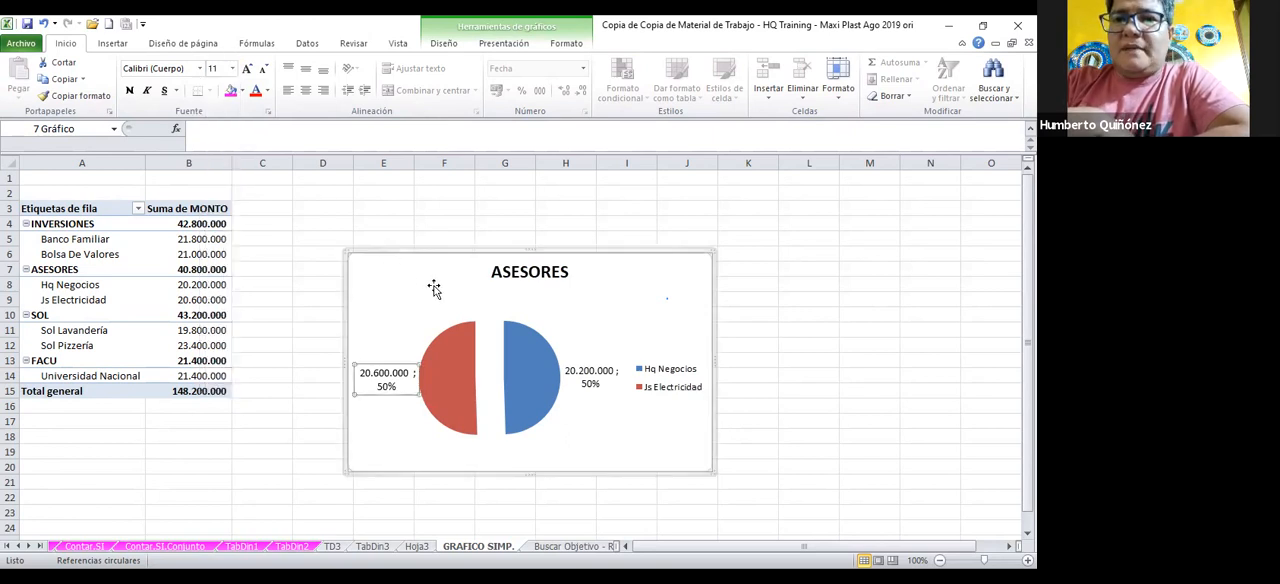
click(449, 300)
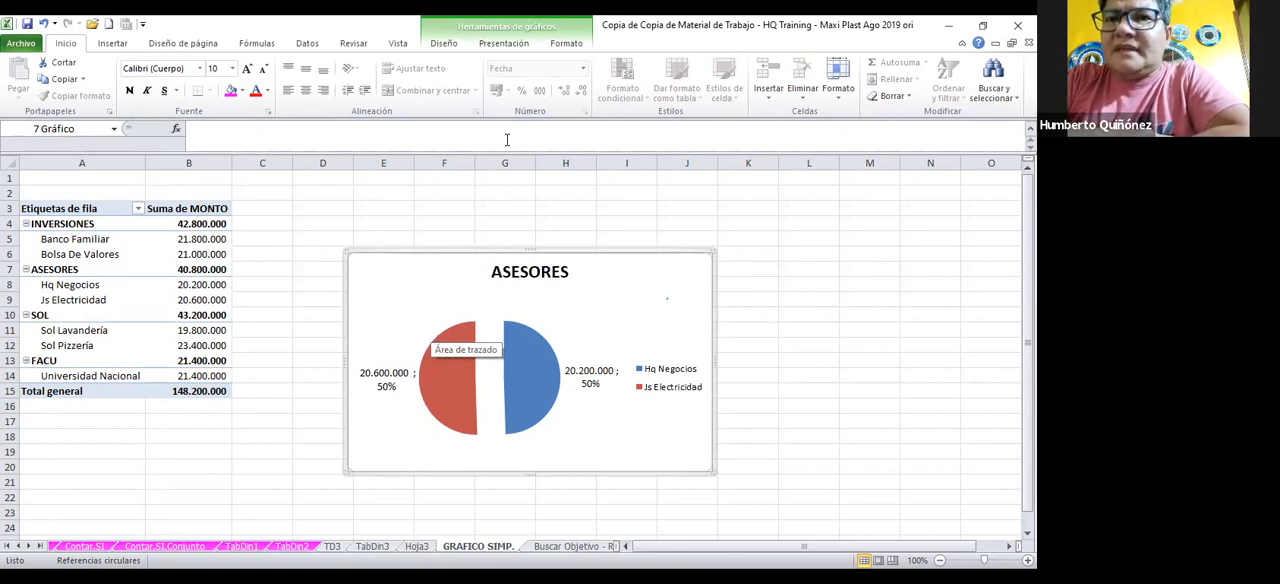
Change the chart type to the exploded 3D pie in the Circular category
click(433, 46)
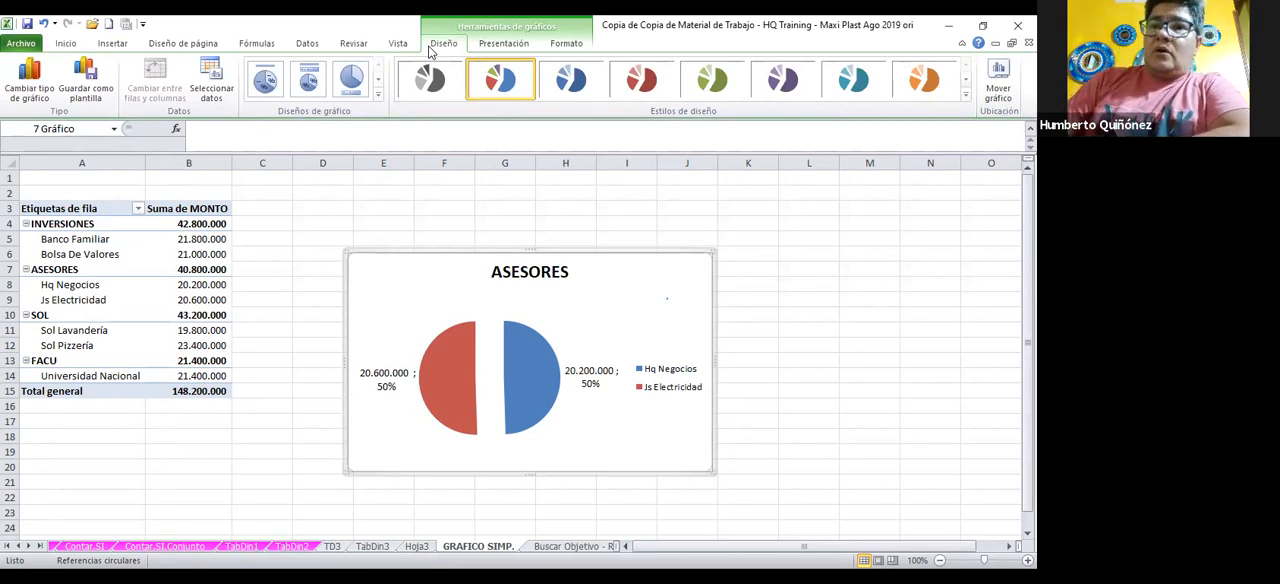
click(27, 94)
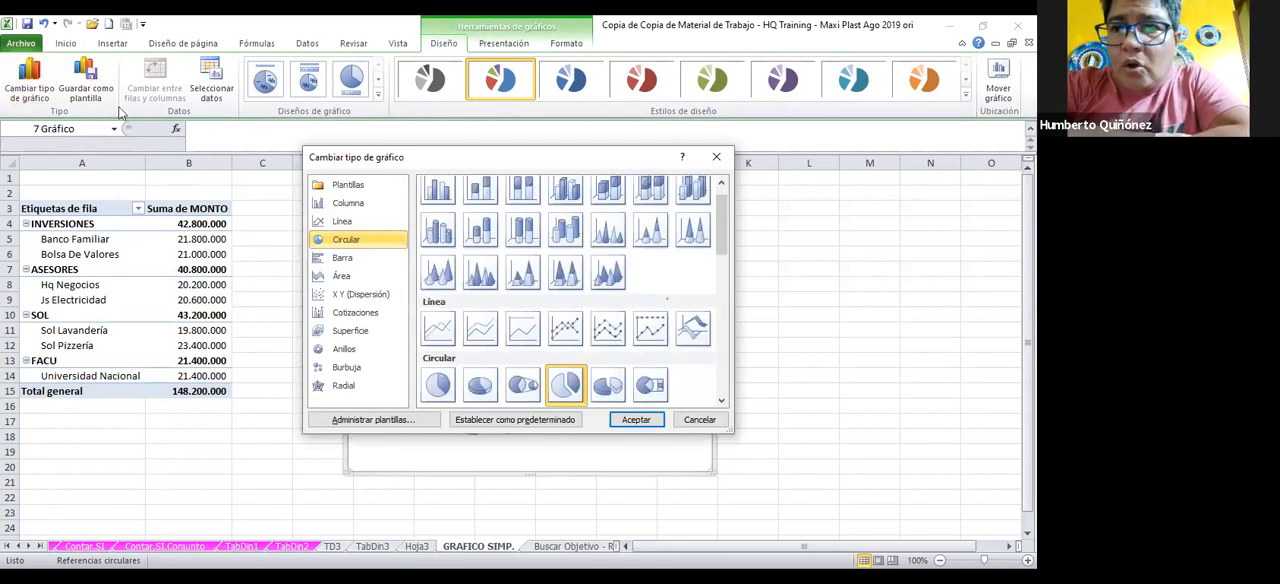
click(614, 391)
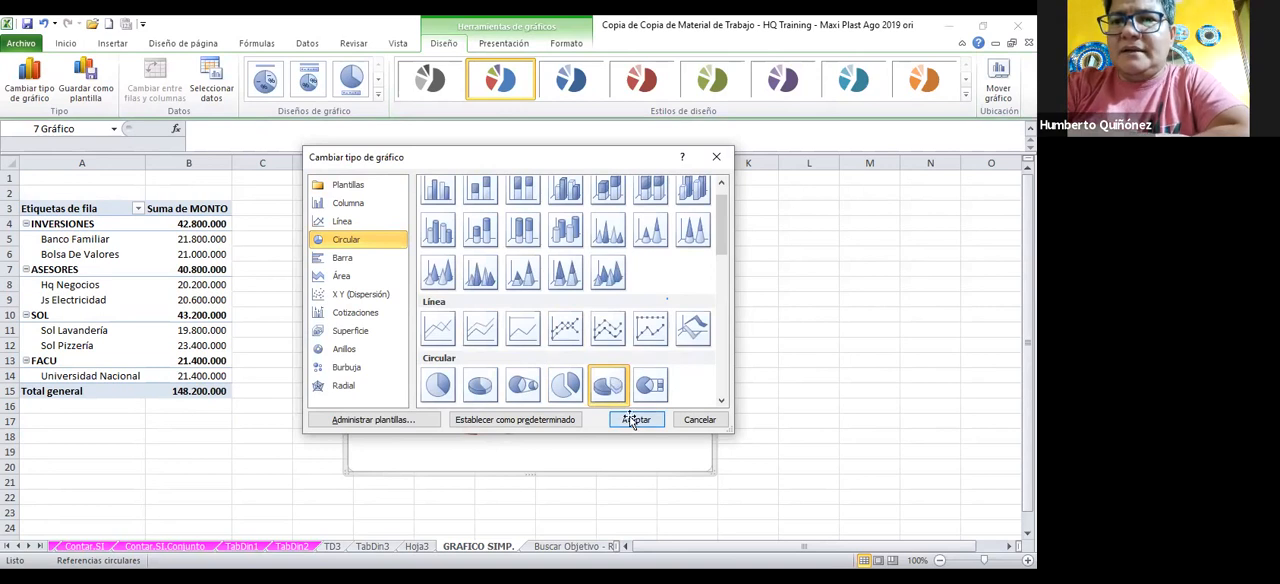
click(632, 421)
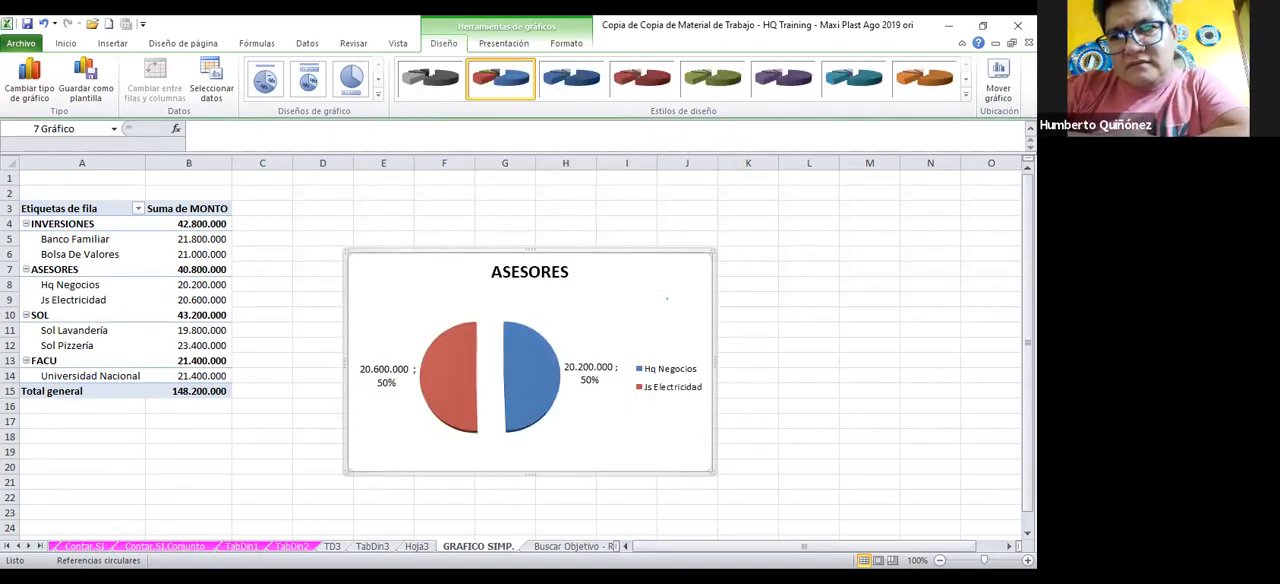
Try the black-background chart styles, first the red and blue one and then the greyscale one
click(967, 98)
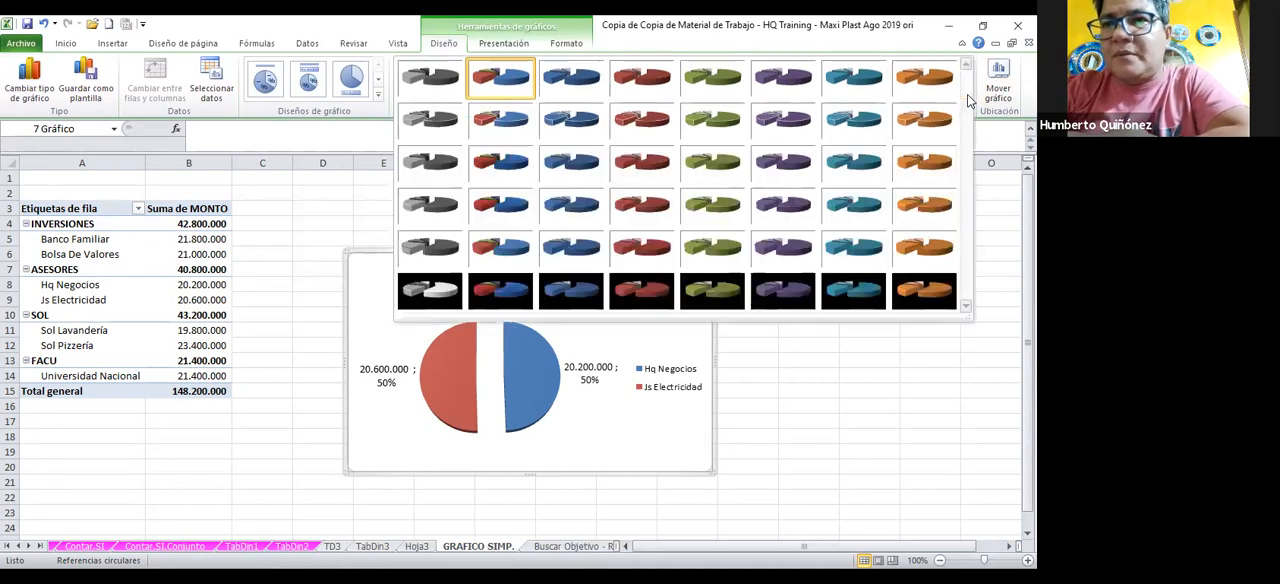
click(478, 289)
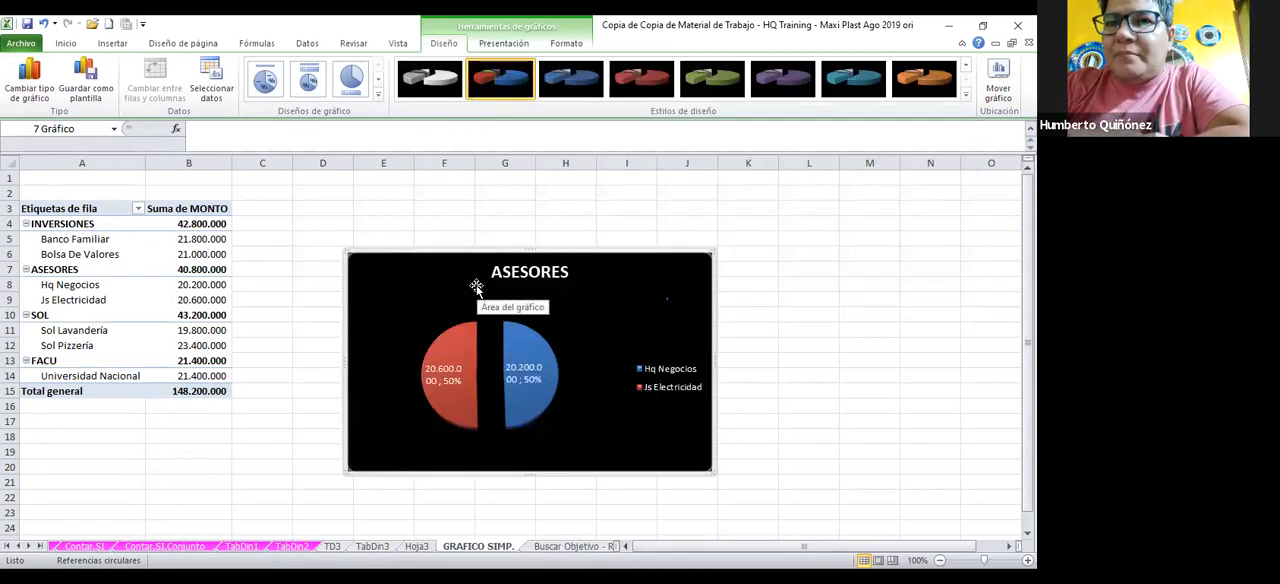
click(967, 98)
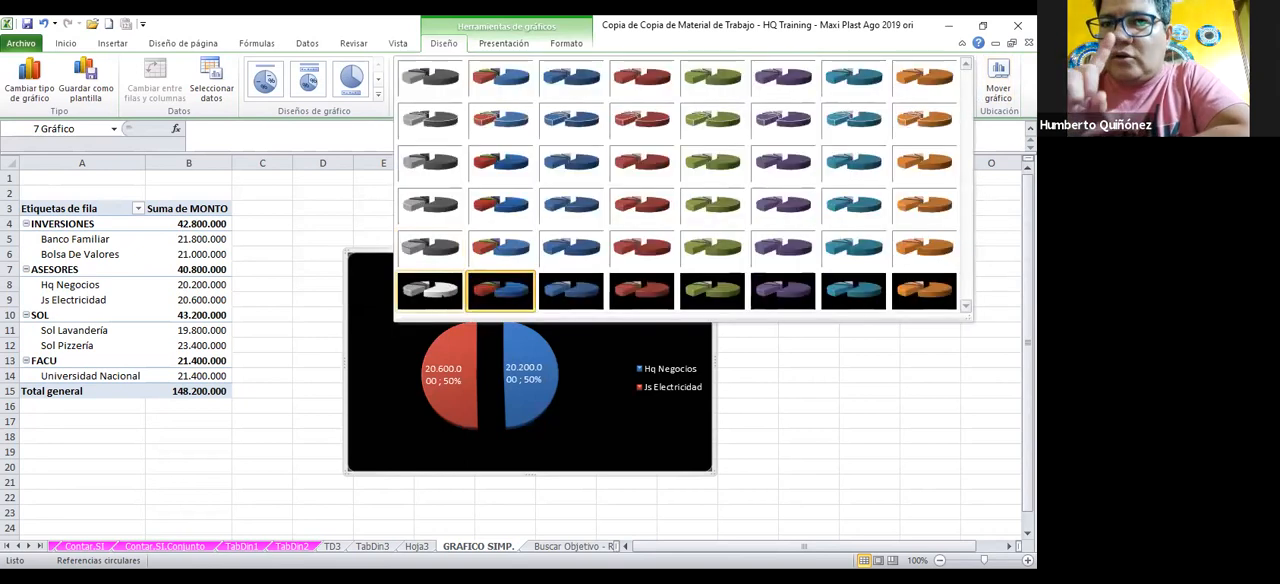
click(438, 298)
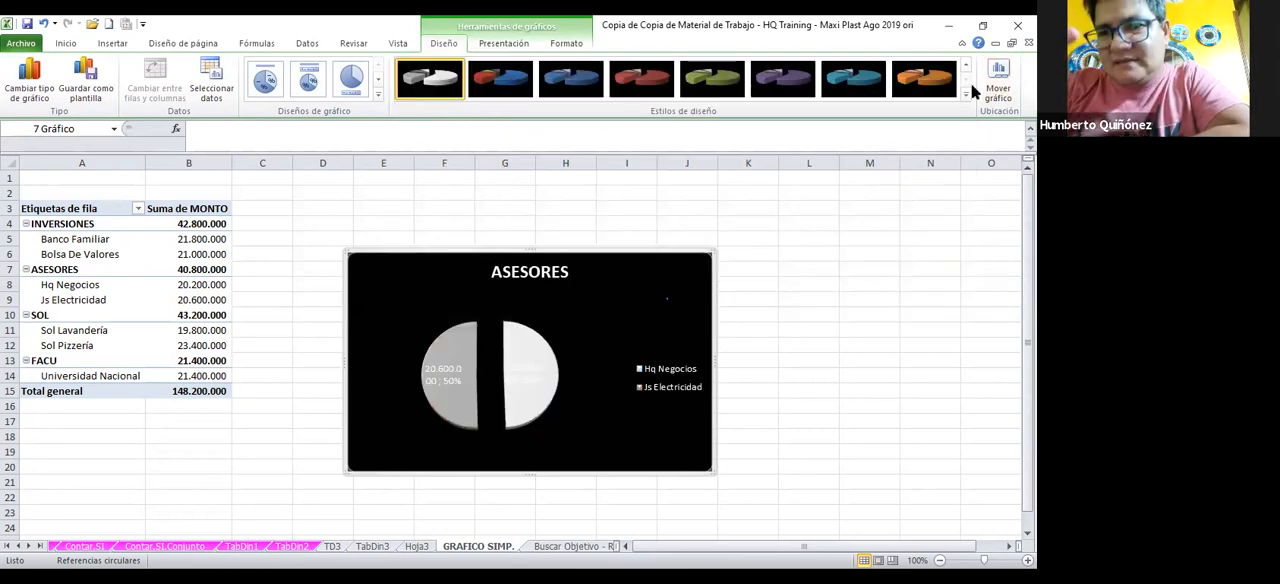
Apply the white-background red and blue chart style from the fifth row of the style gallery
click(964, 97)
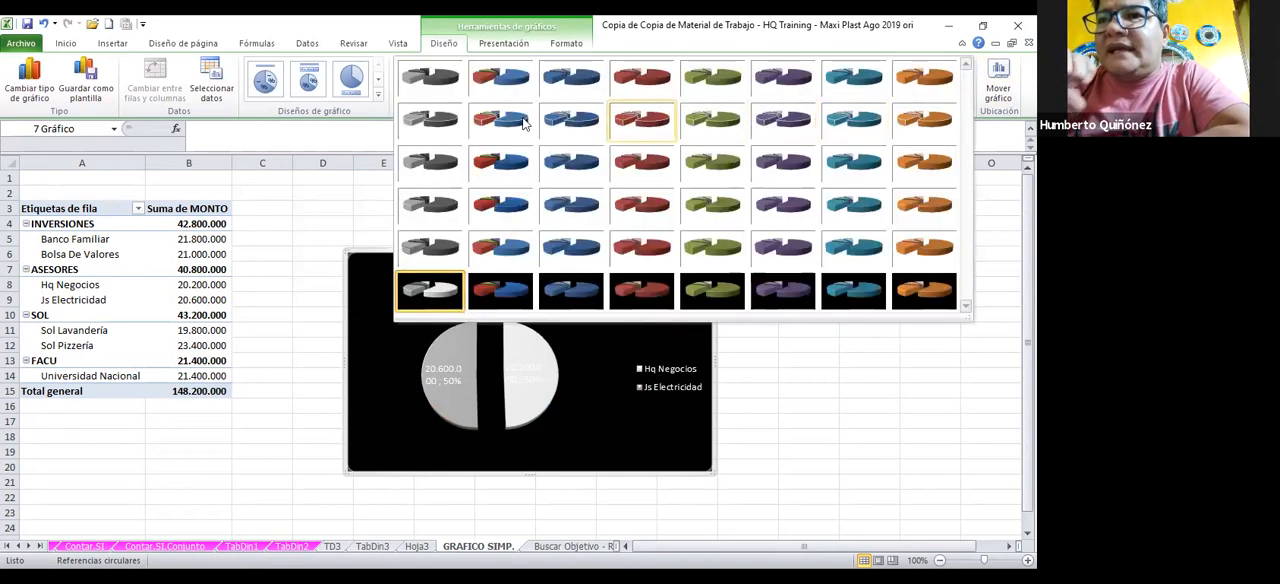
click(486, 245)
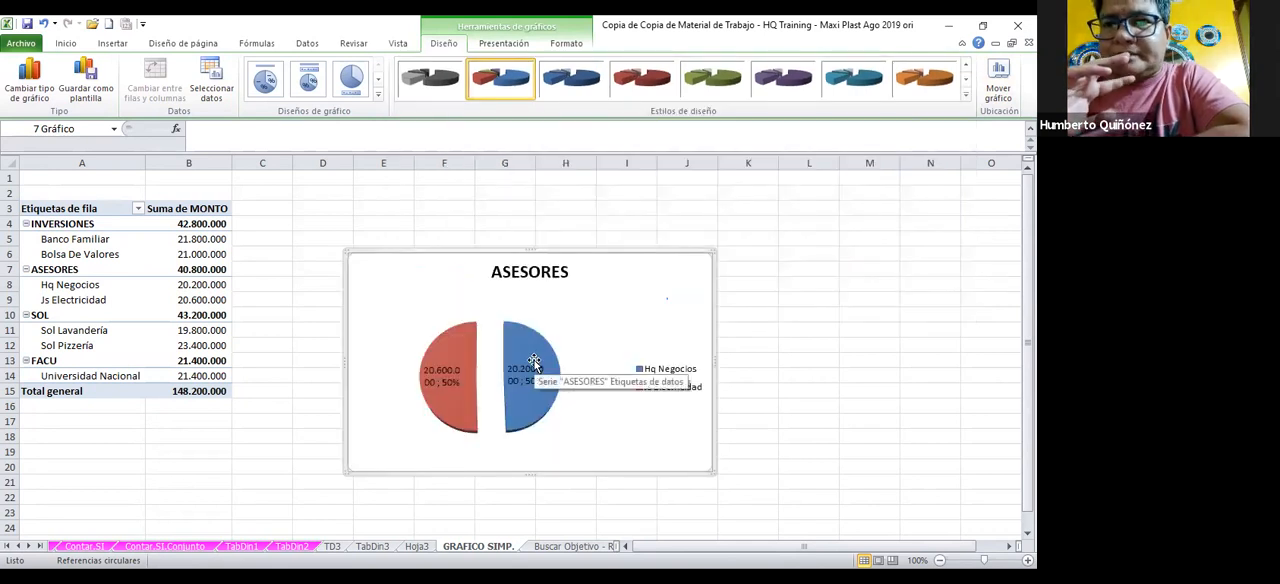
Open the 3D rotation settings of the ASESORES pie chart and lower the perspective to 0,1°
right_click(534, 363)
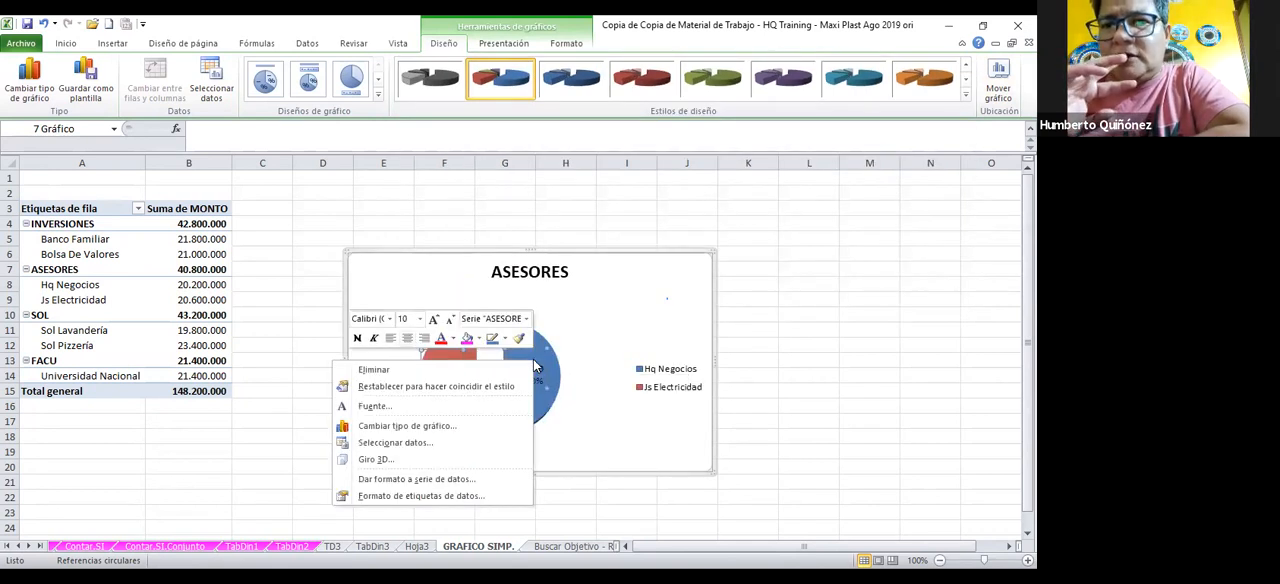
click(375, 459)
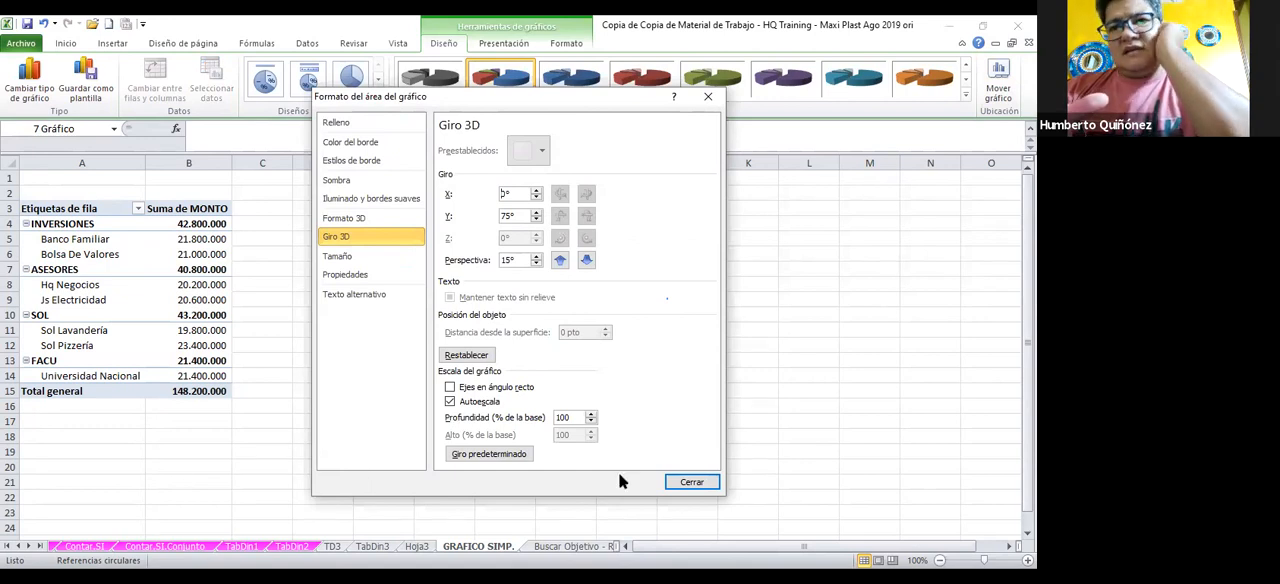
click(561, 260)
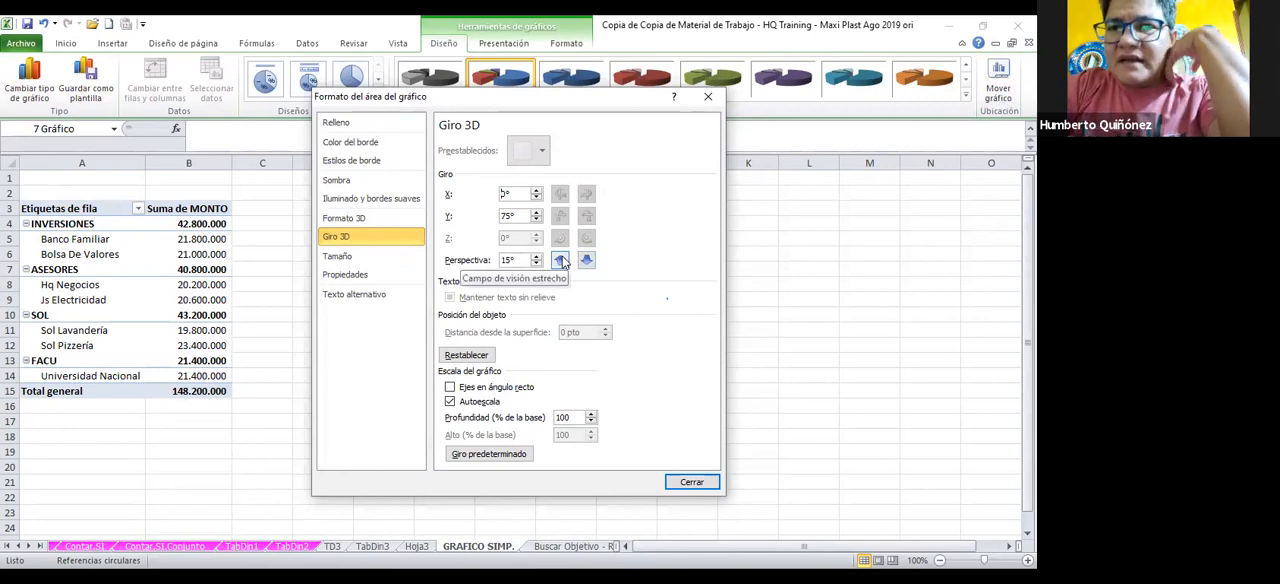
click(561, 260)
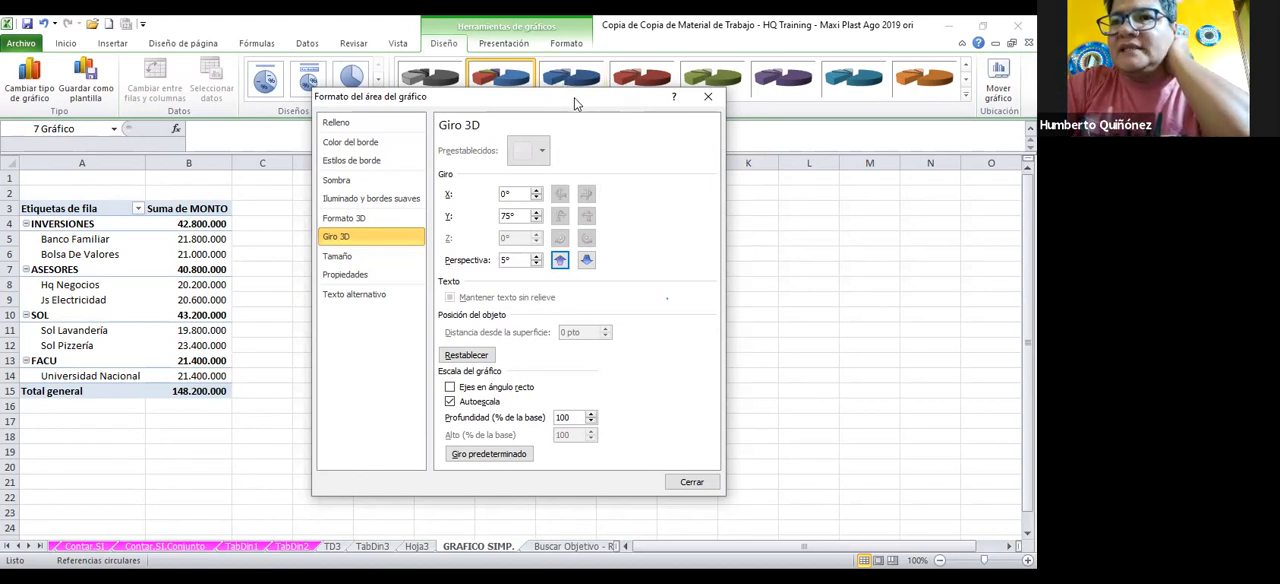
drag(574, 97, 864, 144)
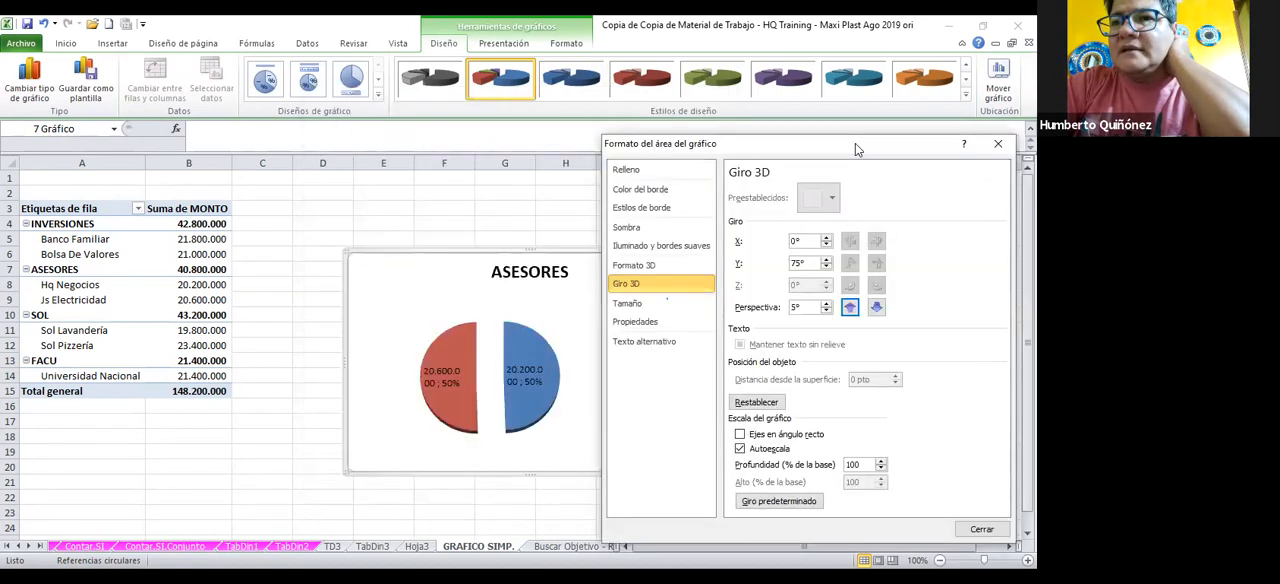
click(852, 307)
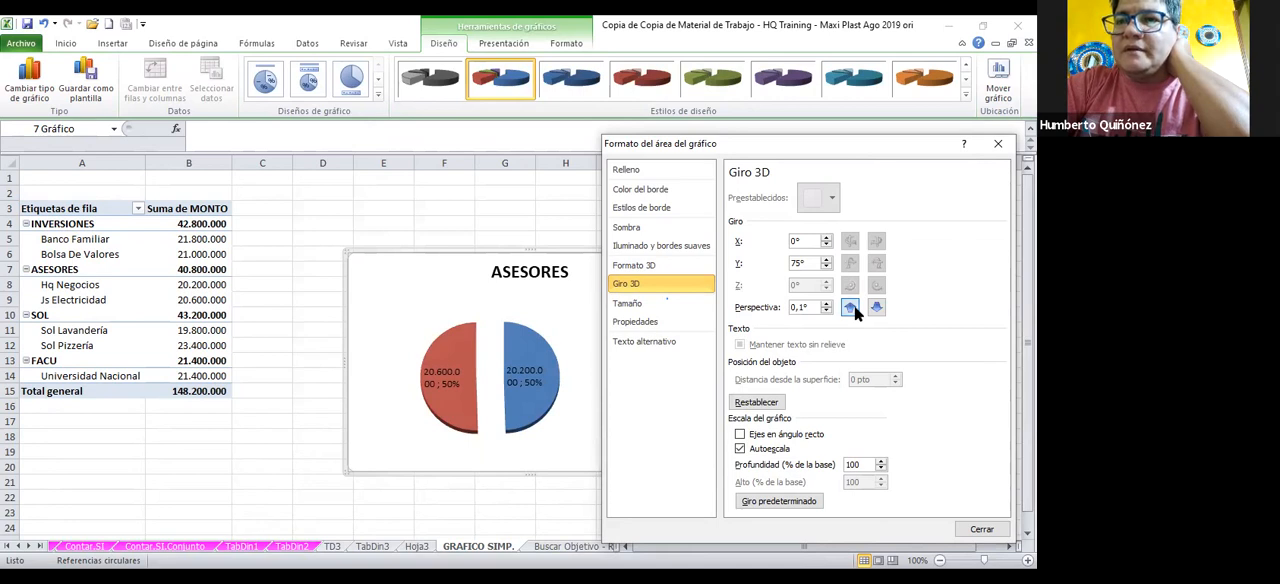
Raise the perspective of the pie chart's 3D rotation to 95,1°
click(876, 308)
click(876, 308)
click(876, 308)
click(876, 308)
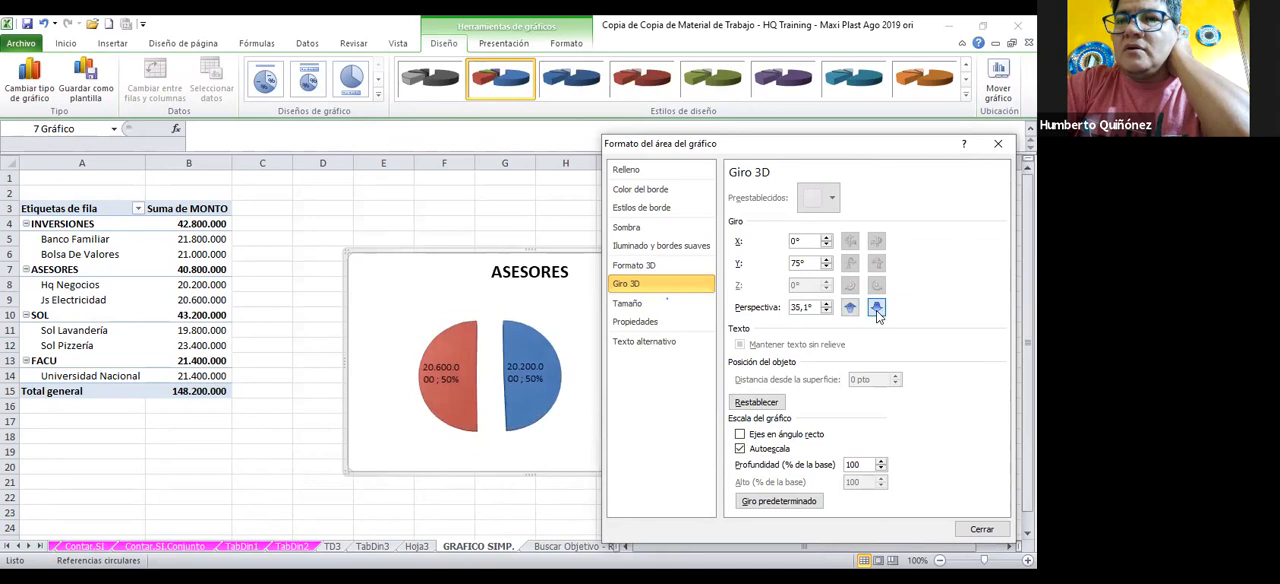
click(876, 308)
click(876, 309)
click(876, 309)
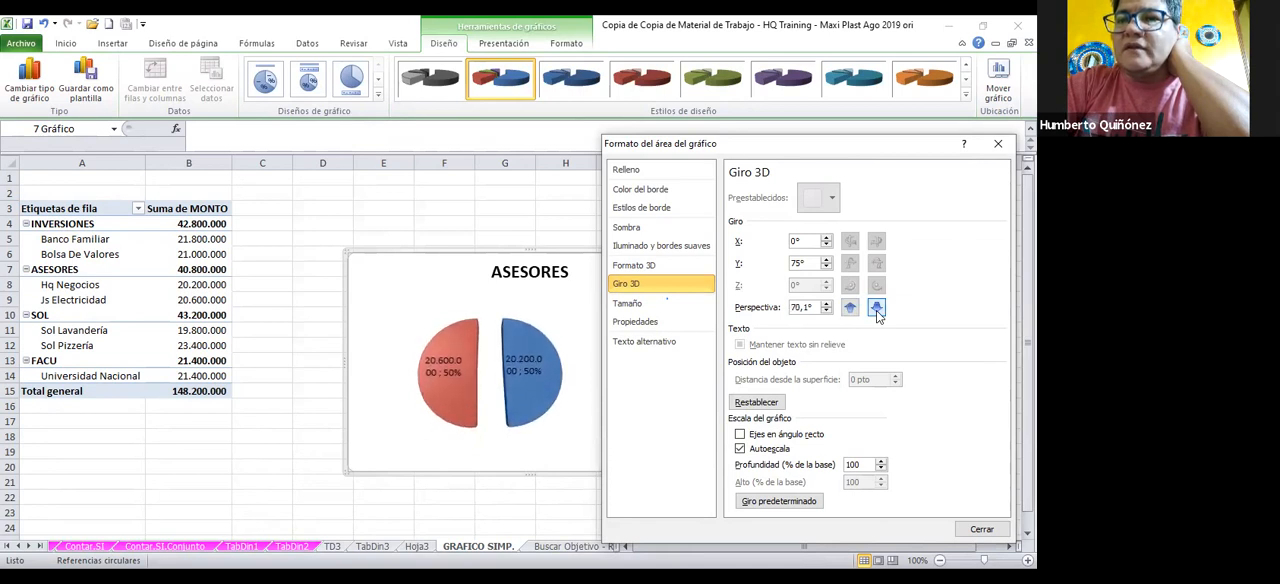
click(876, 309)
click(876, 309)
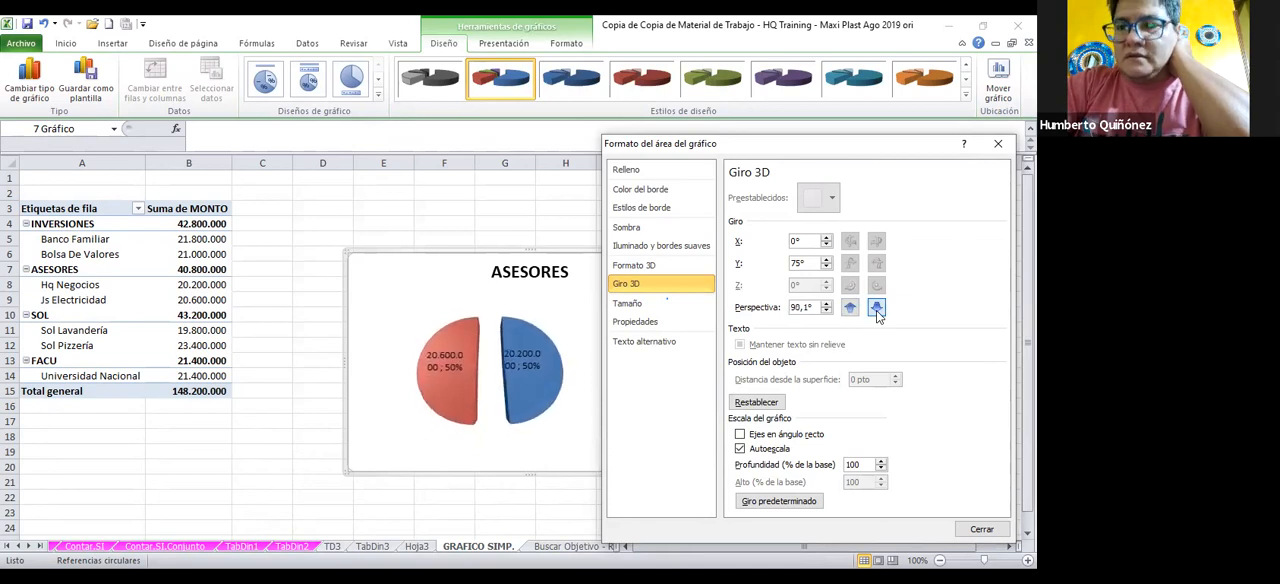
click(876, 309)
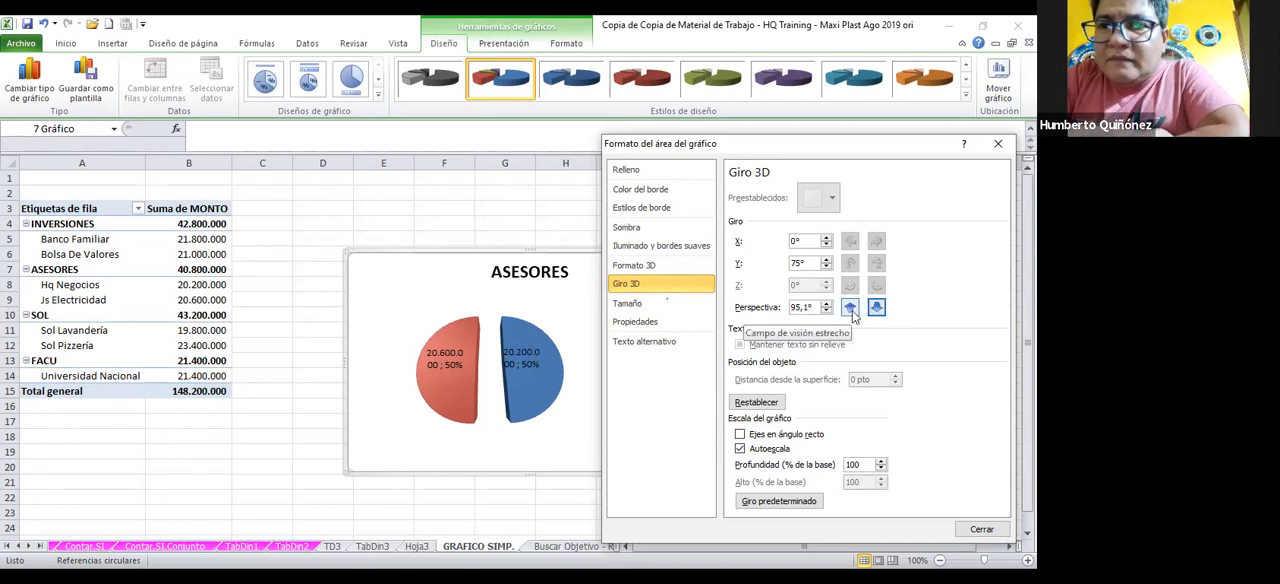
Try the Círculo bevel on the chart area's bottom and top edges, reset the 3D format and close the formatting dialog
click(648, 266)
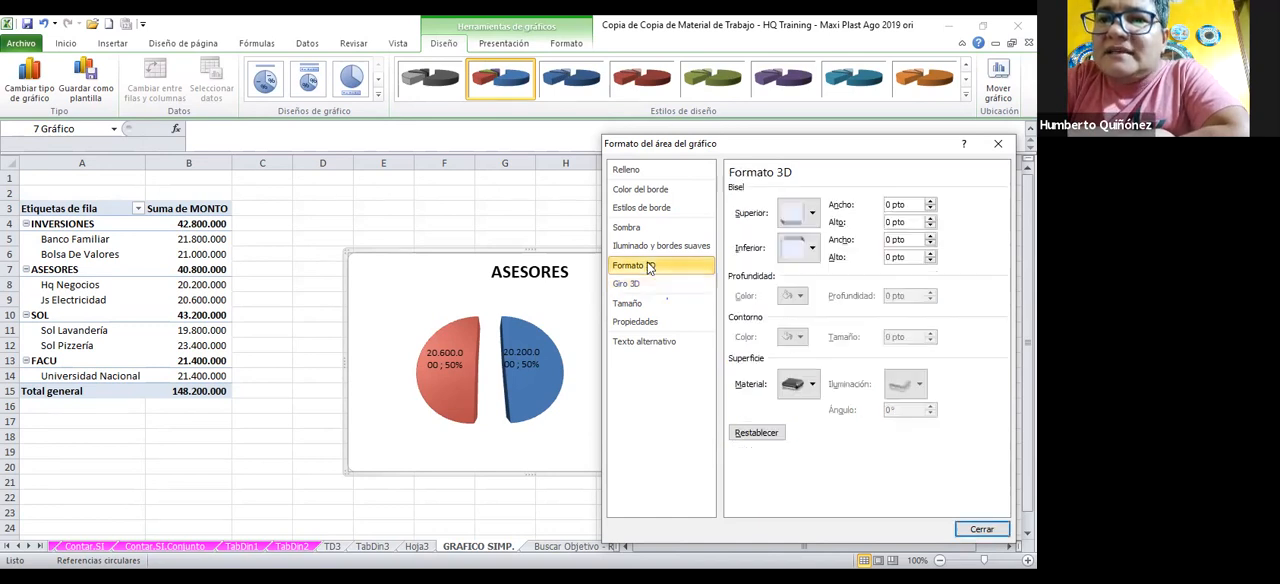
click(812, 248)
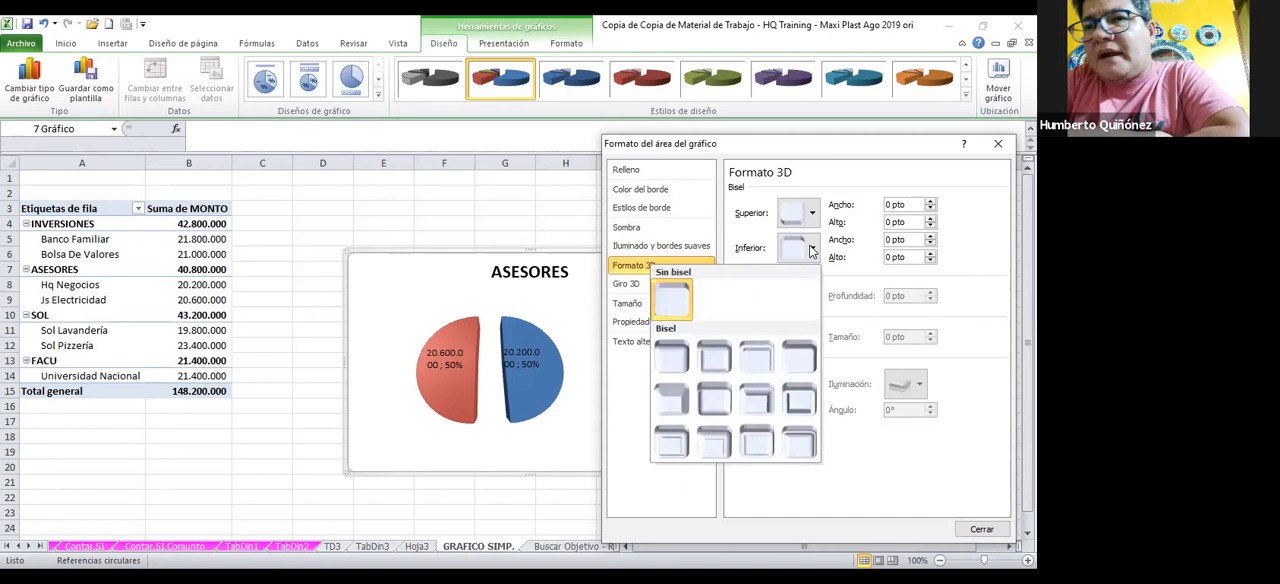
click(665, 359)
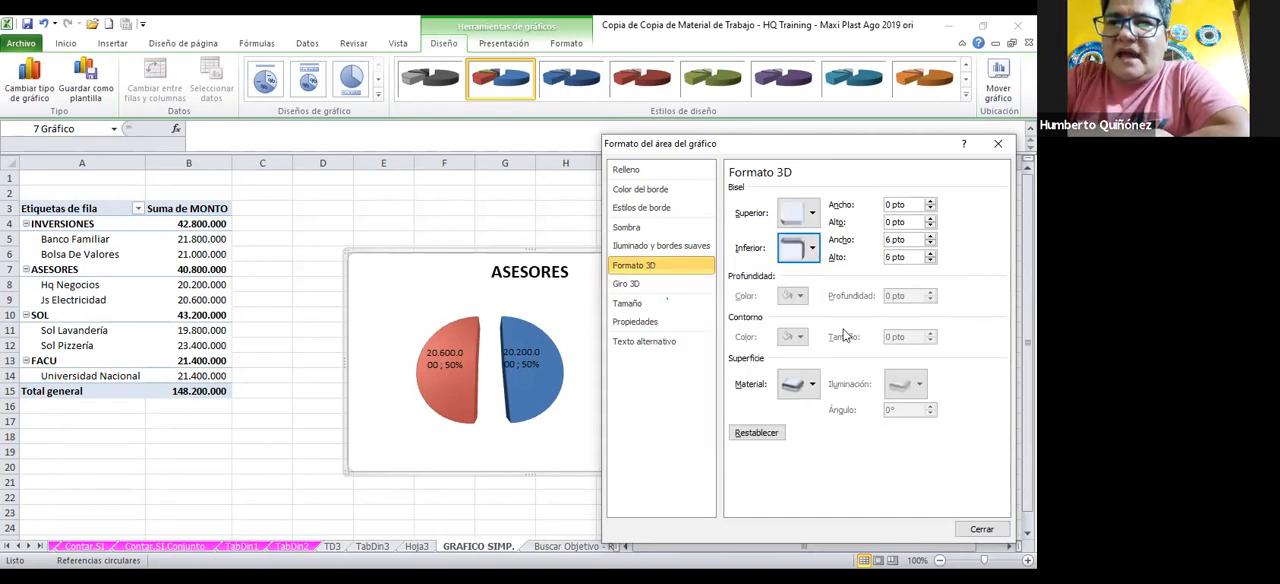
click(806, 216)
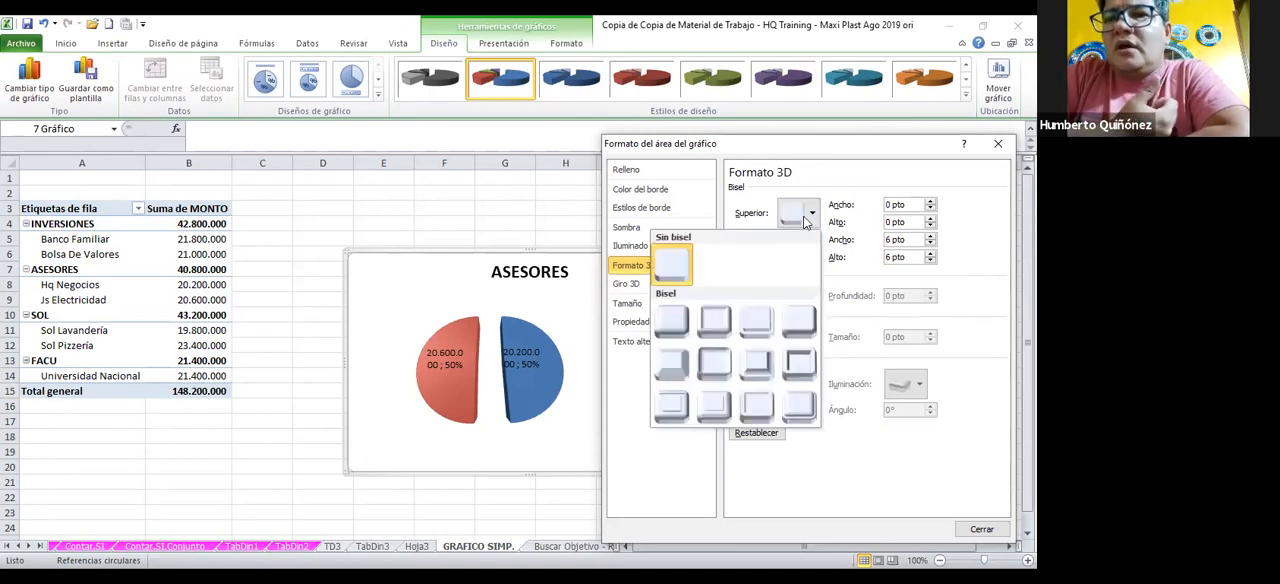
click(679, 321)
click(772, 434)
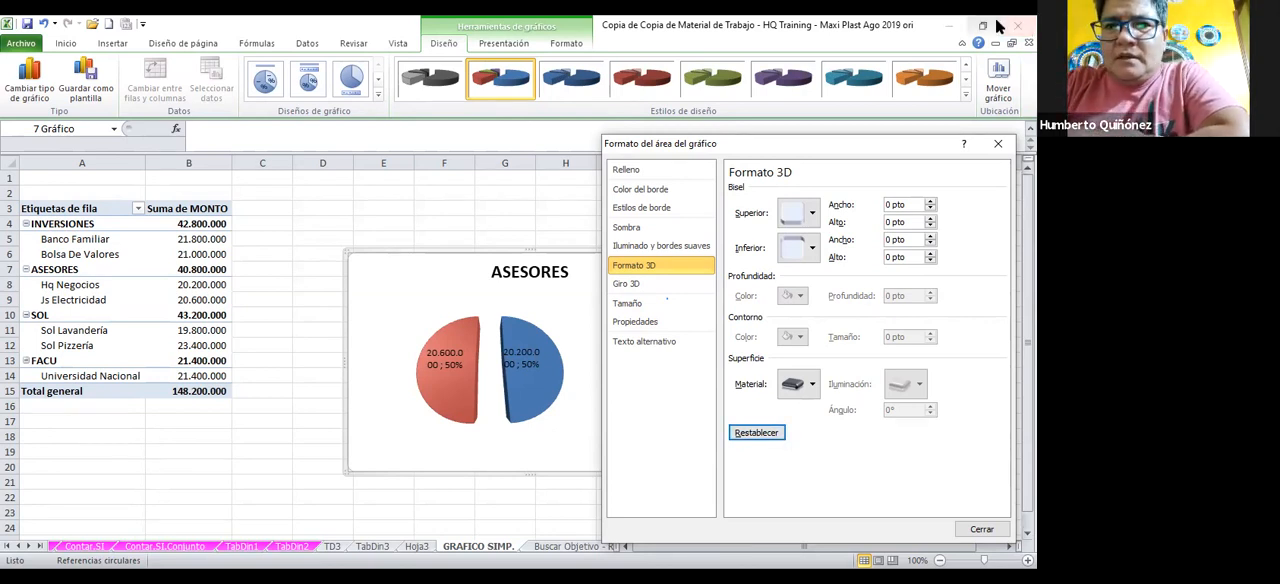
click(997, 143)
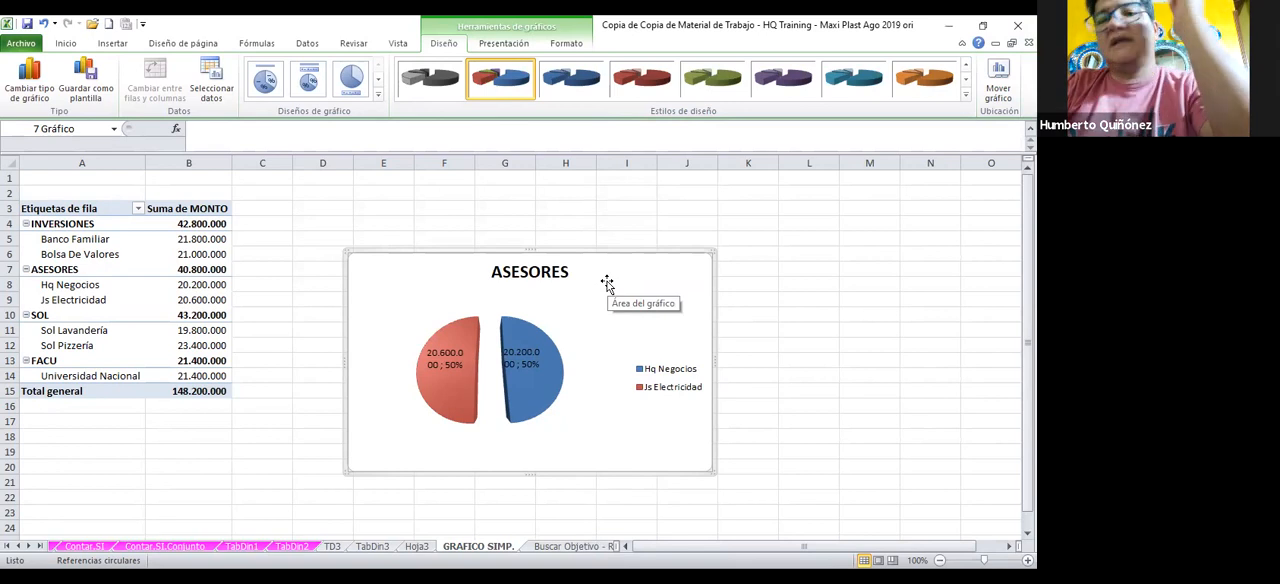
Go from the TabDin3 sheet to the TD3 sheet and save the workbook
click(372, 548)
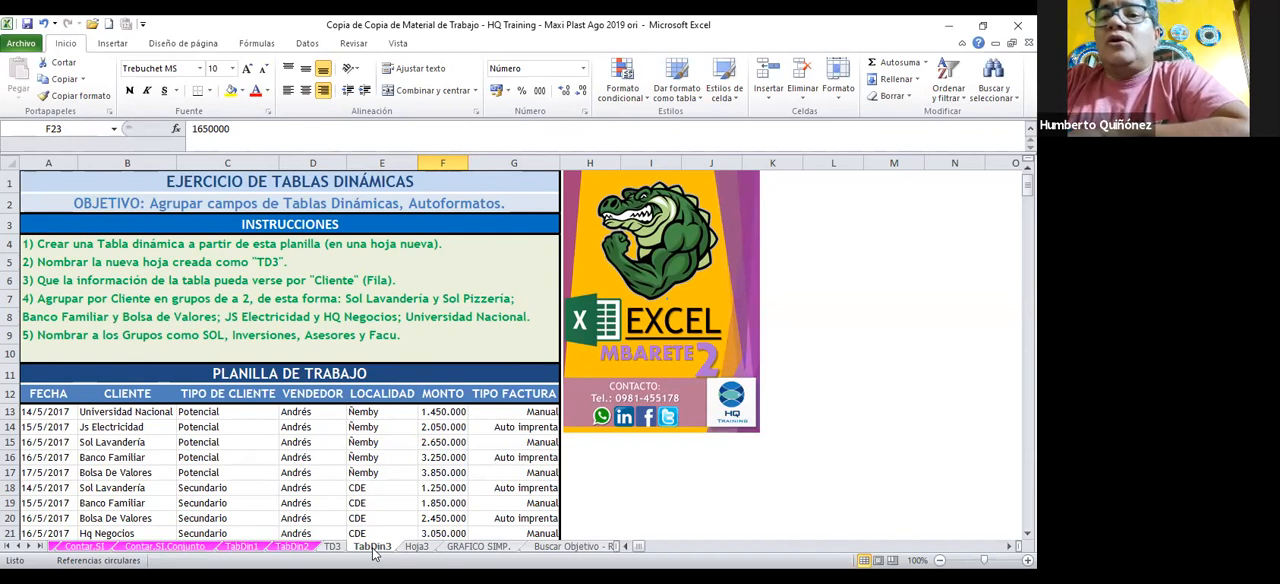
click(339, 548)
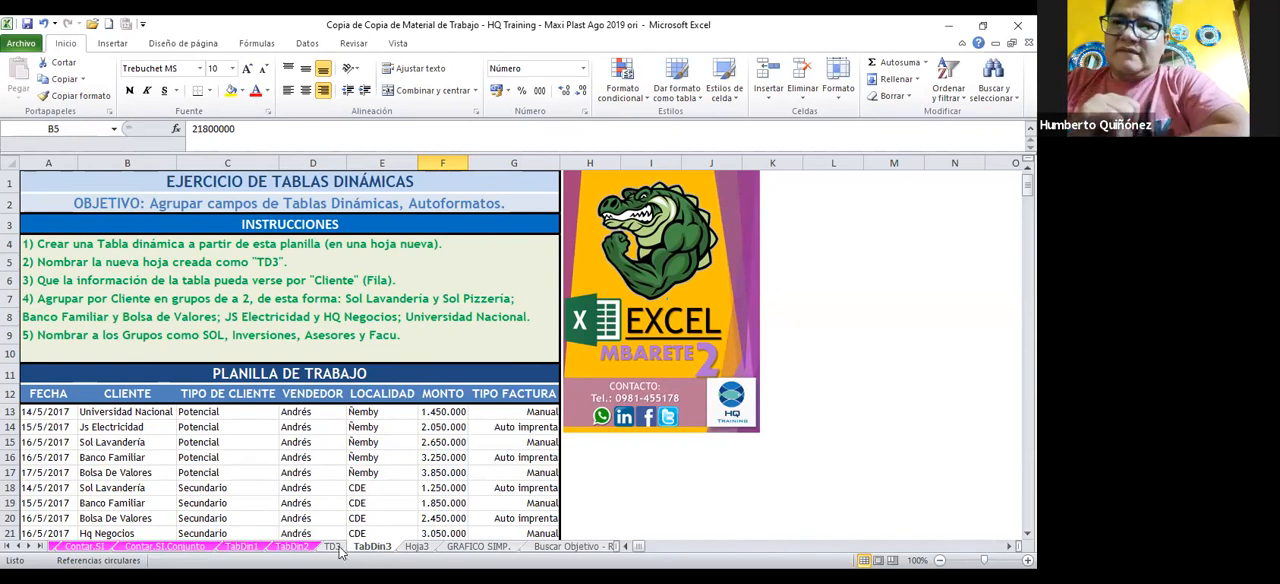
right_click(339, 549)
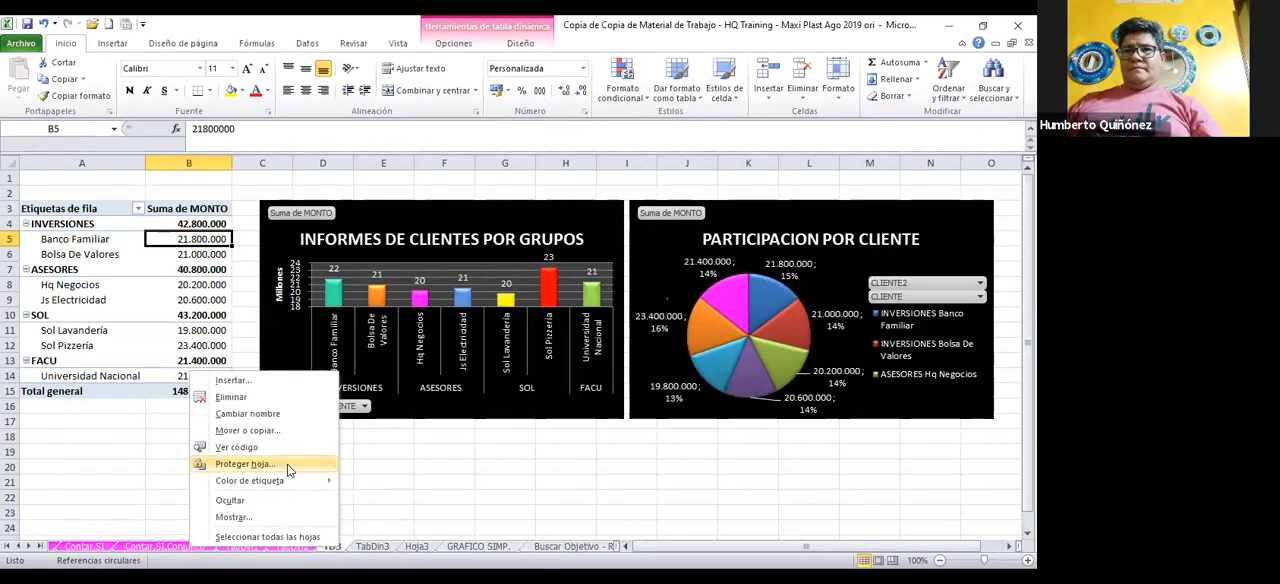
click(28, 24)
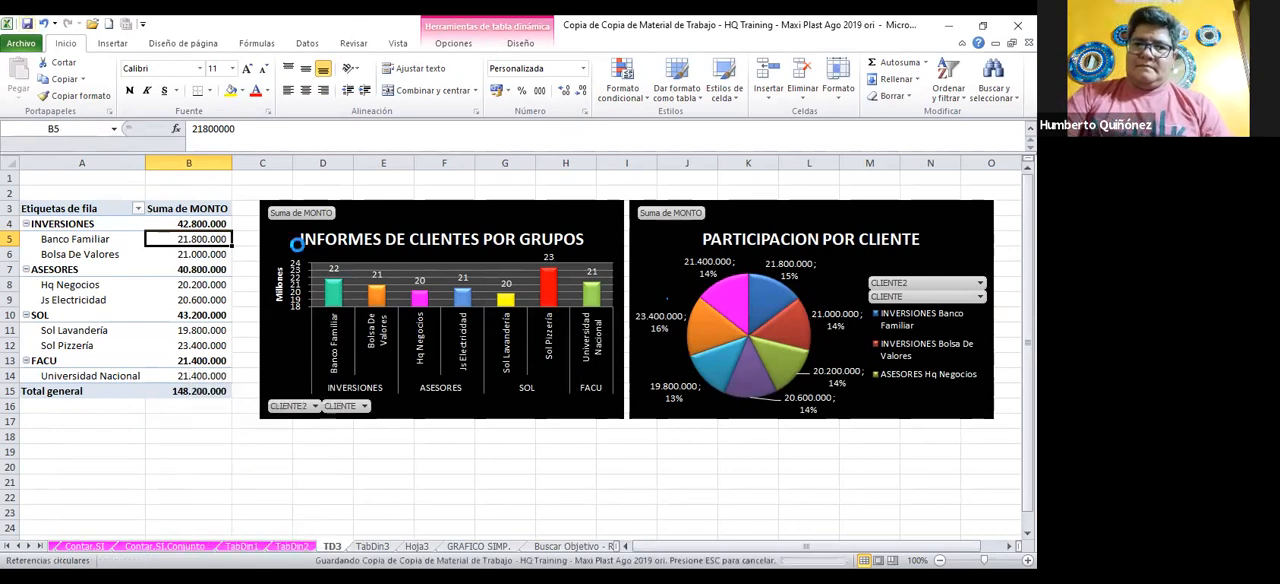
click(331, 547)
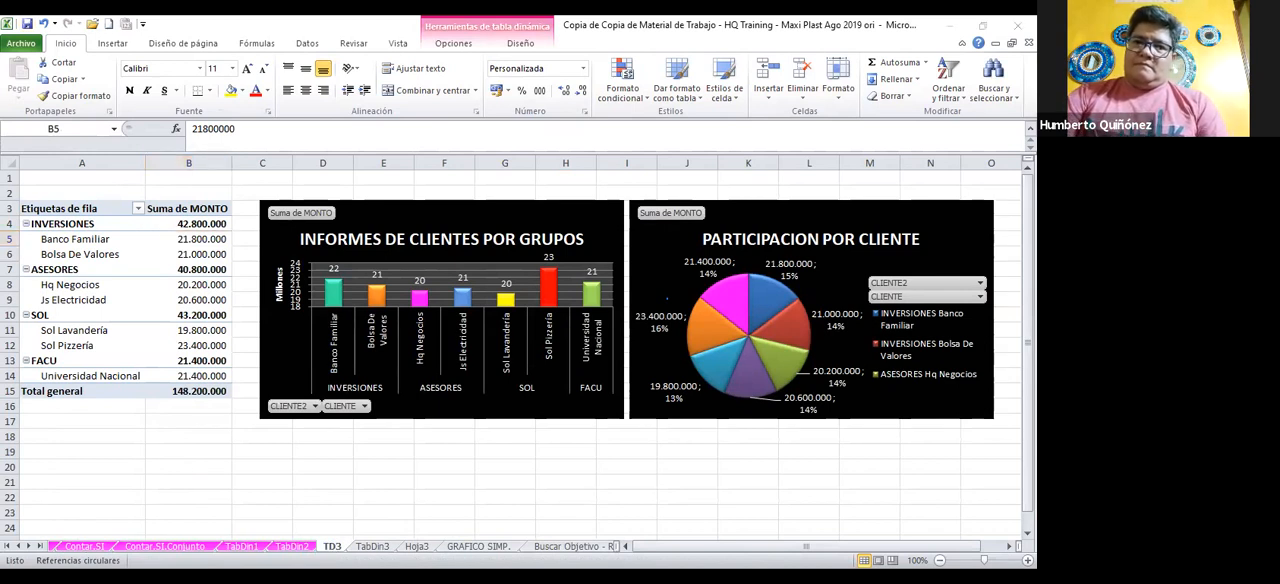
click(336, 548)
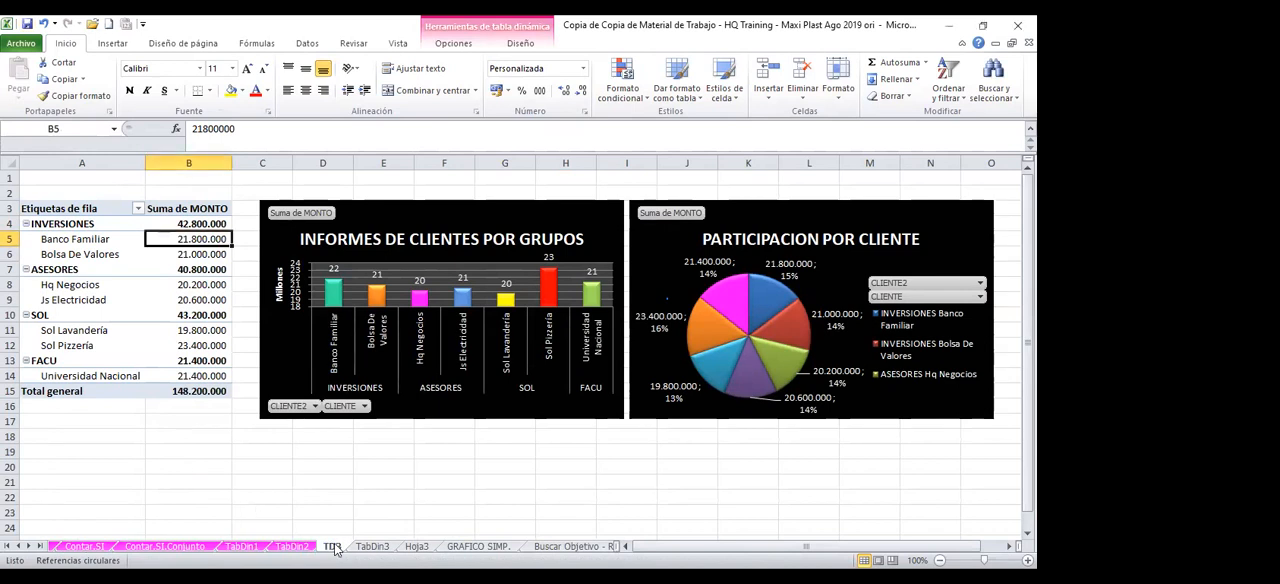
Color the TD3 and TabDin3 sheet tabs with the recently used magenta
right_click(333, 547)
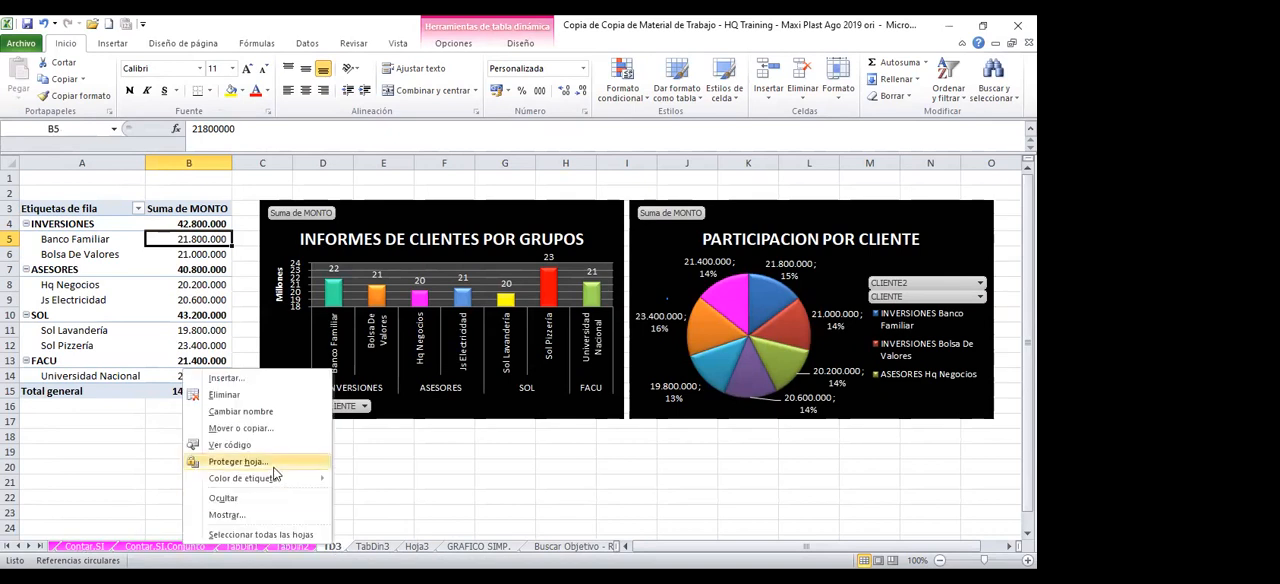
click(281, 478)
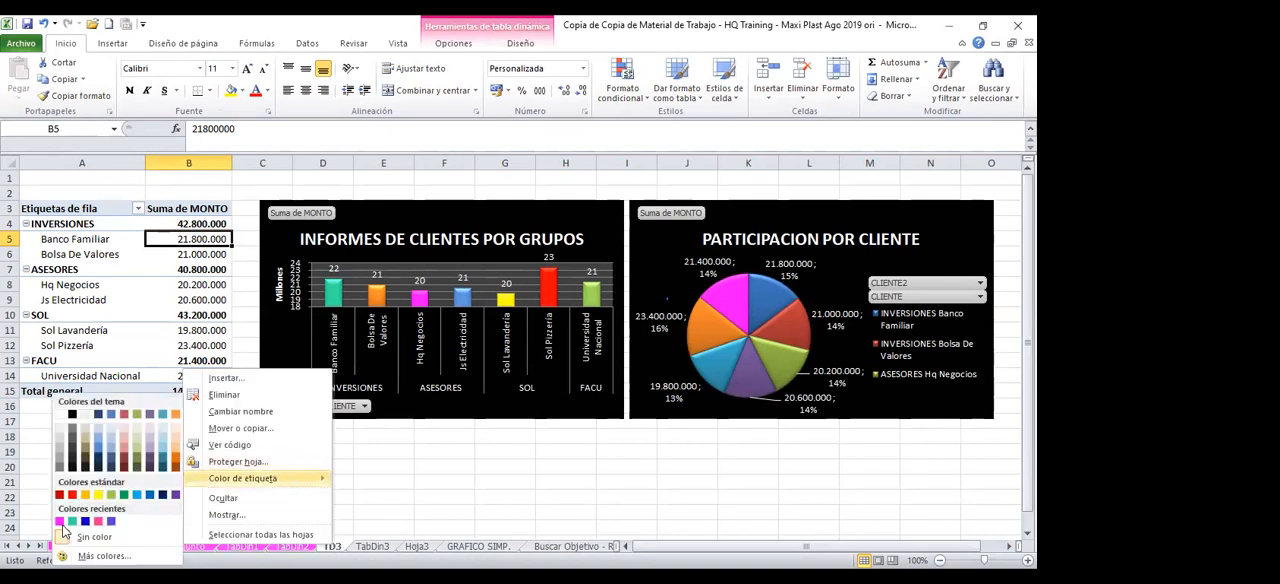
click(60, 524)
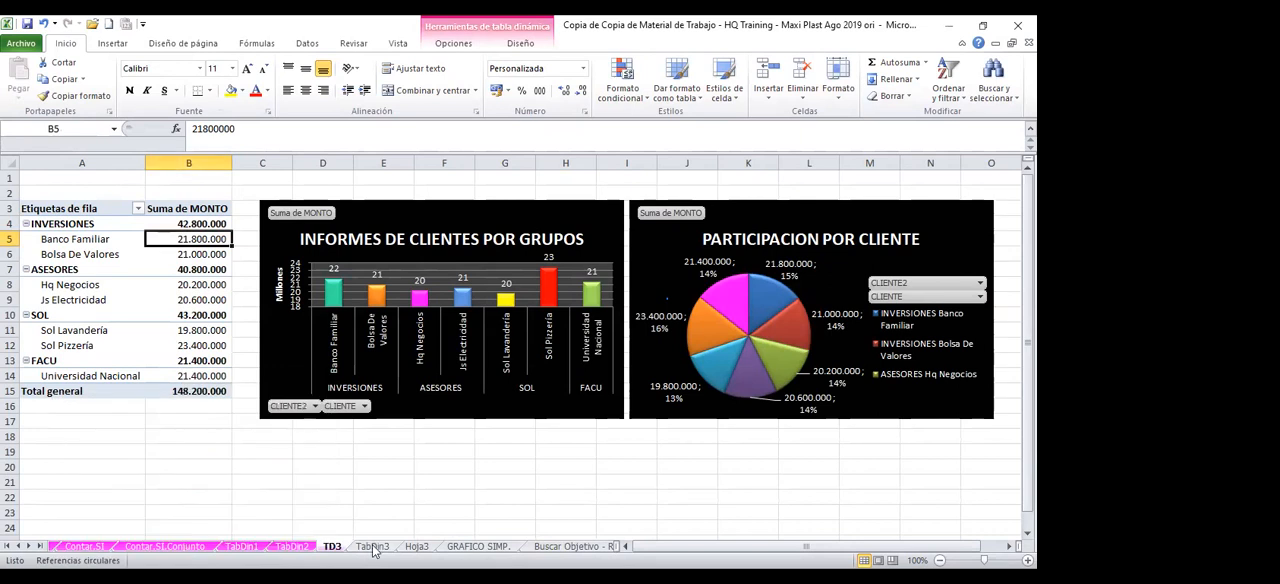
right_click(372, 547)
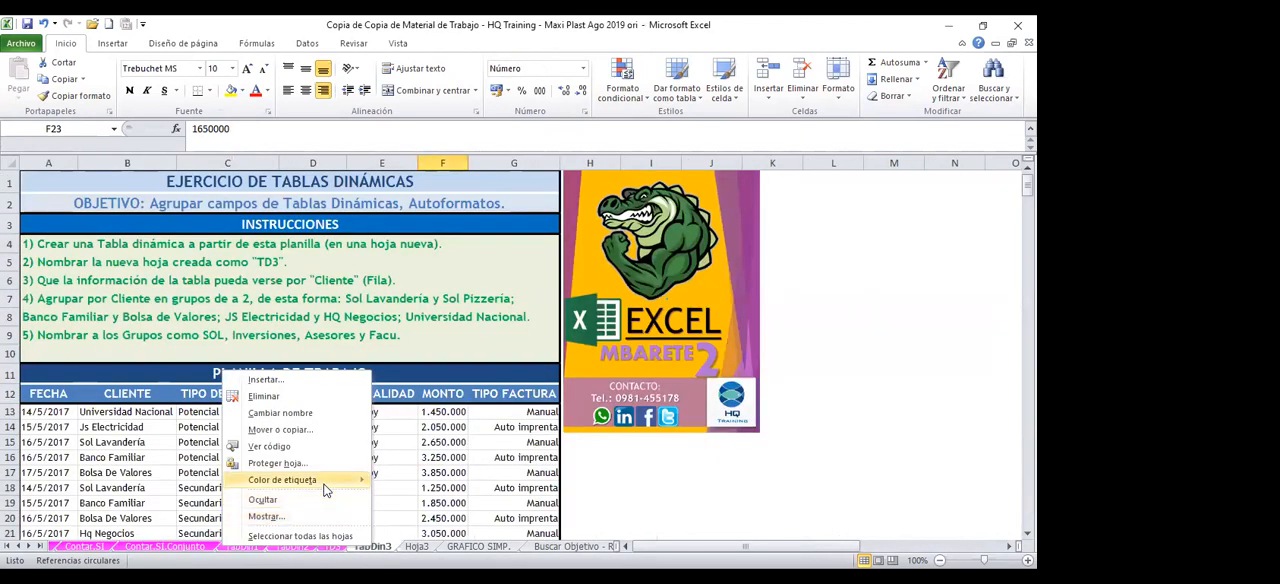
click(322, 484)
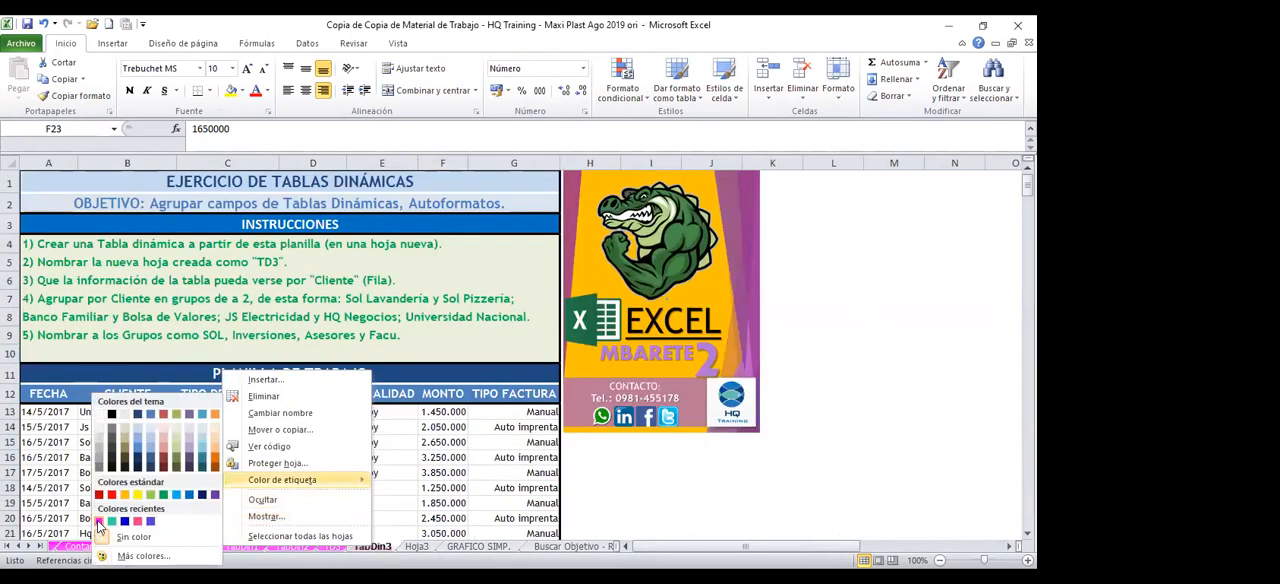
click(99, 522)
Apply the thousands separator format to the whole MONTO column on the Hoja3 sheet
click(416, 547)
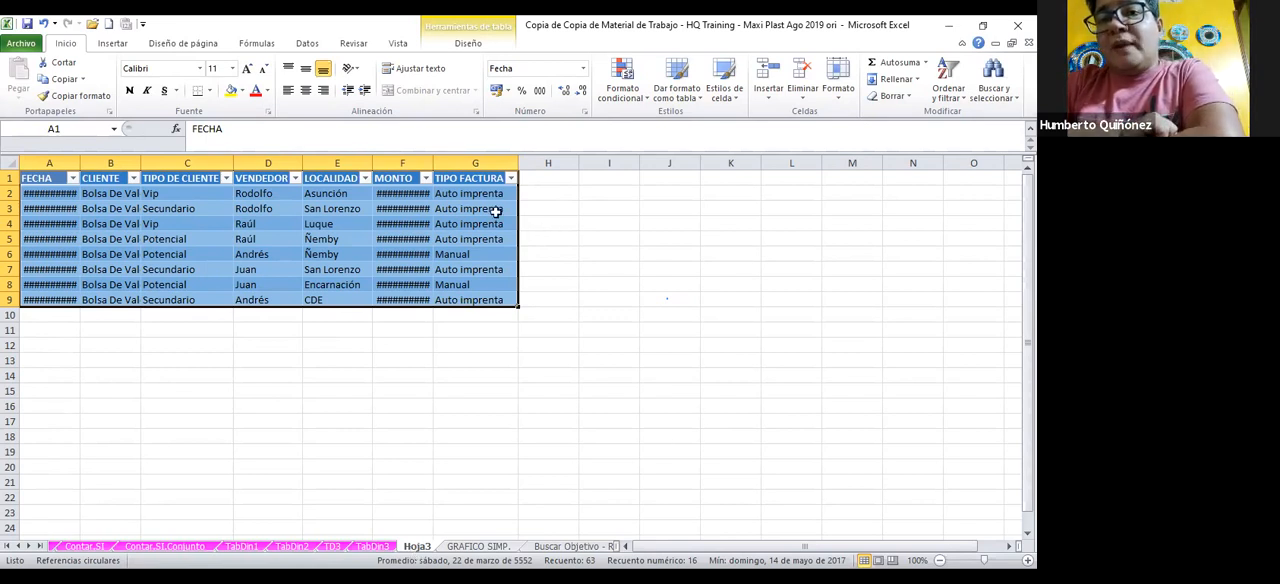
click(403, 163)
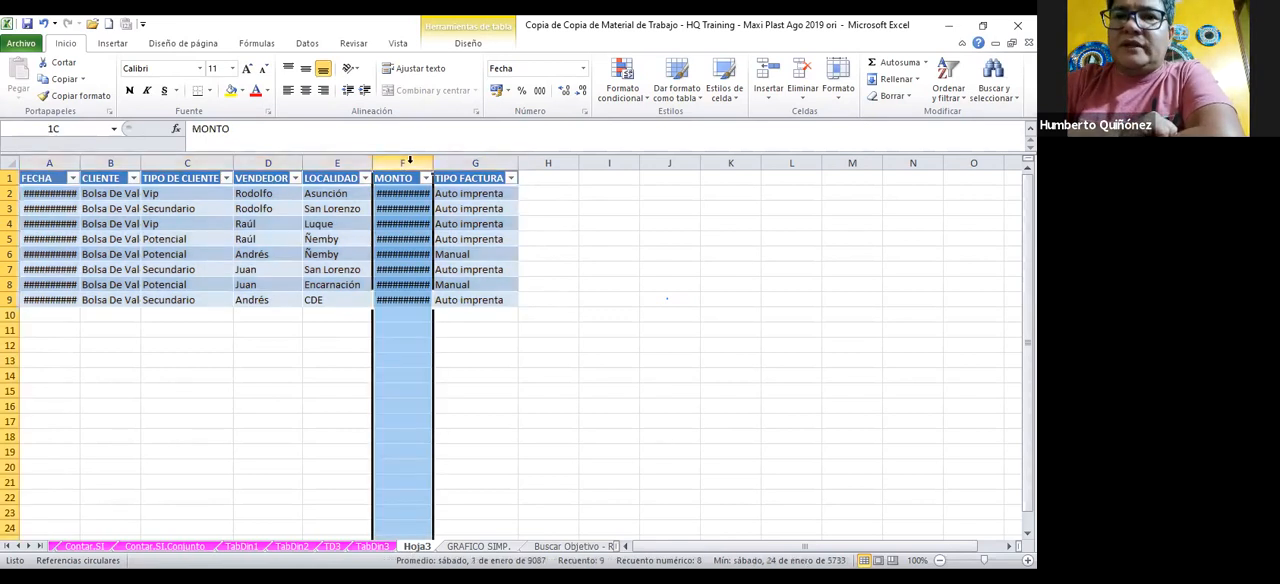
click(538, 91)
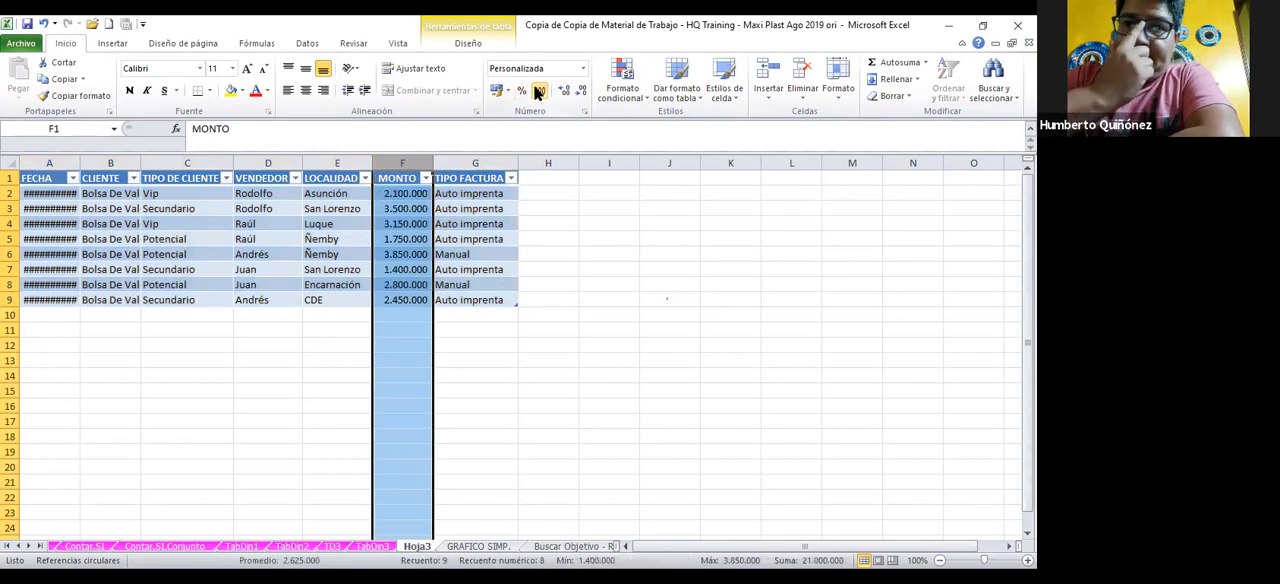
Add an automatic sum of the MONTO column in cell F10, below the Hoja3 table
click(416, 299)
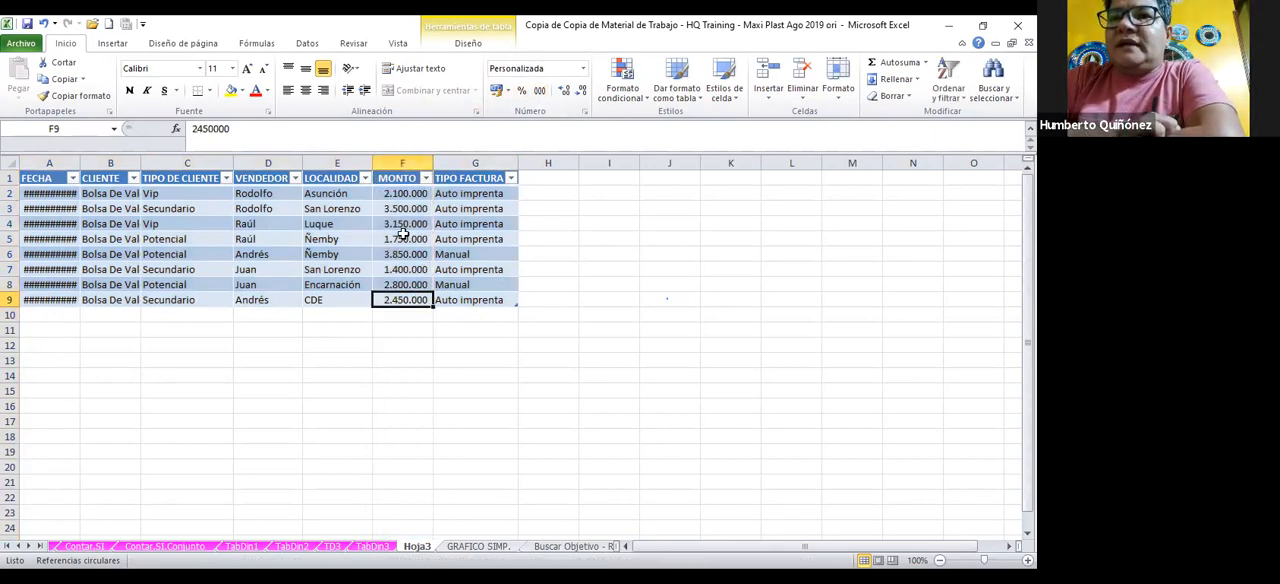
click(396, 314)
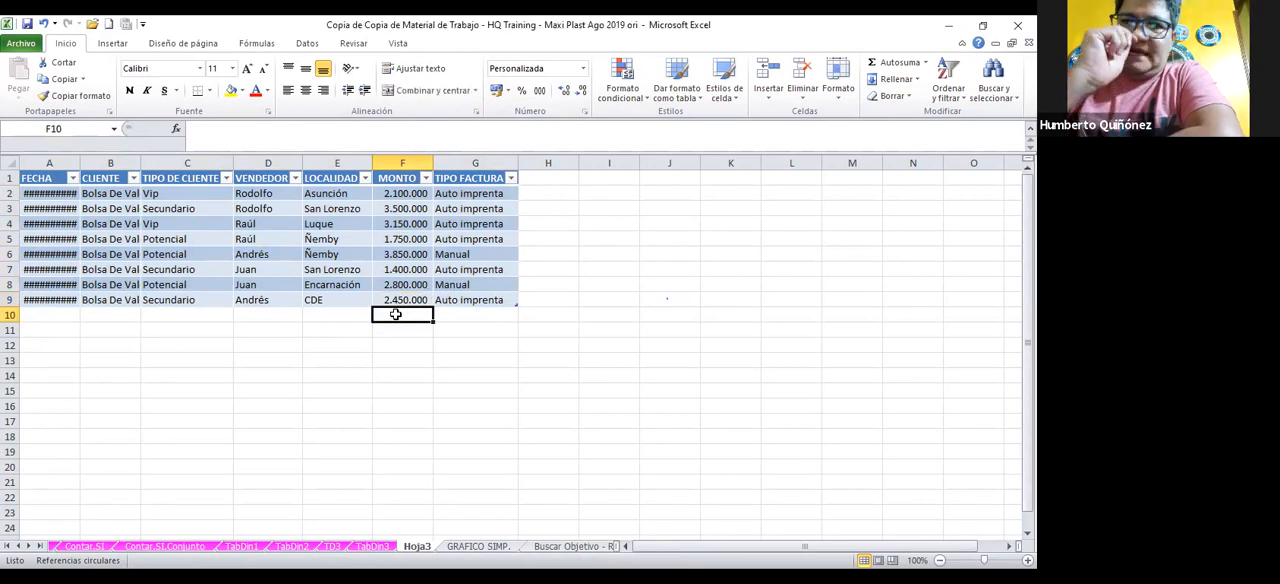
click(912, 68)
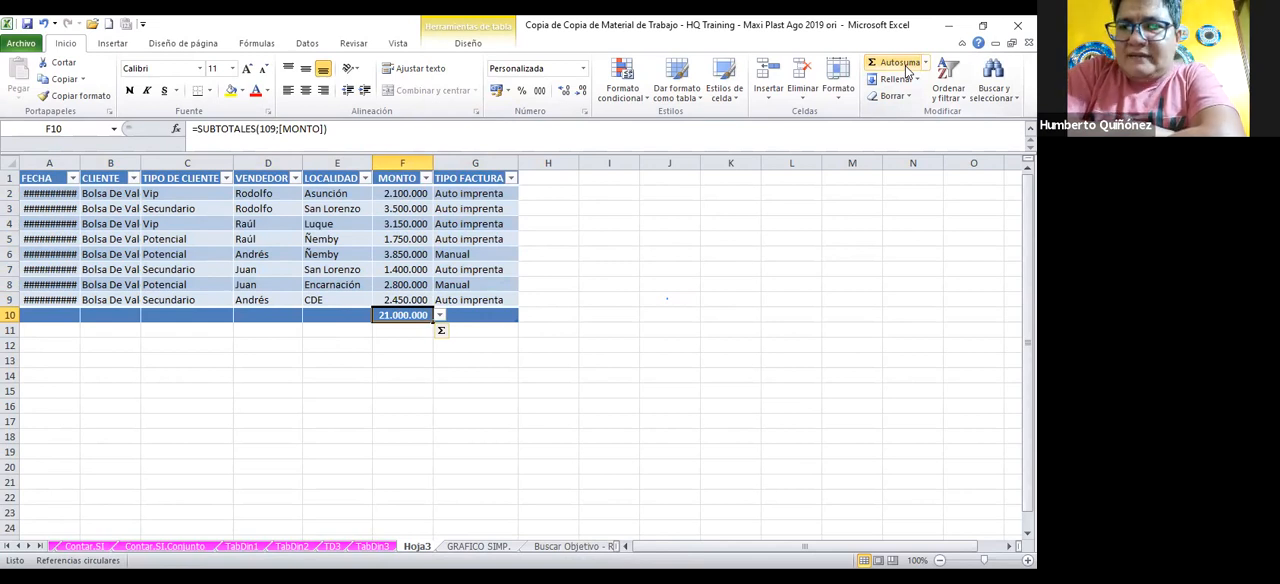
Extract the detail records behind the Bolsa De Valores amount in the TD3 pivot table to a new sheet
click(333, 548)
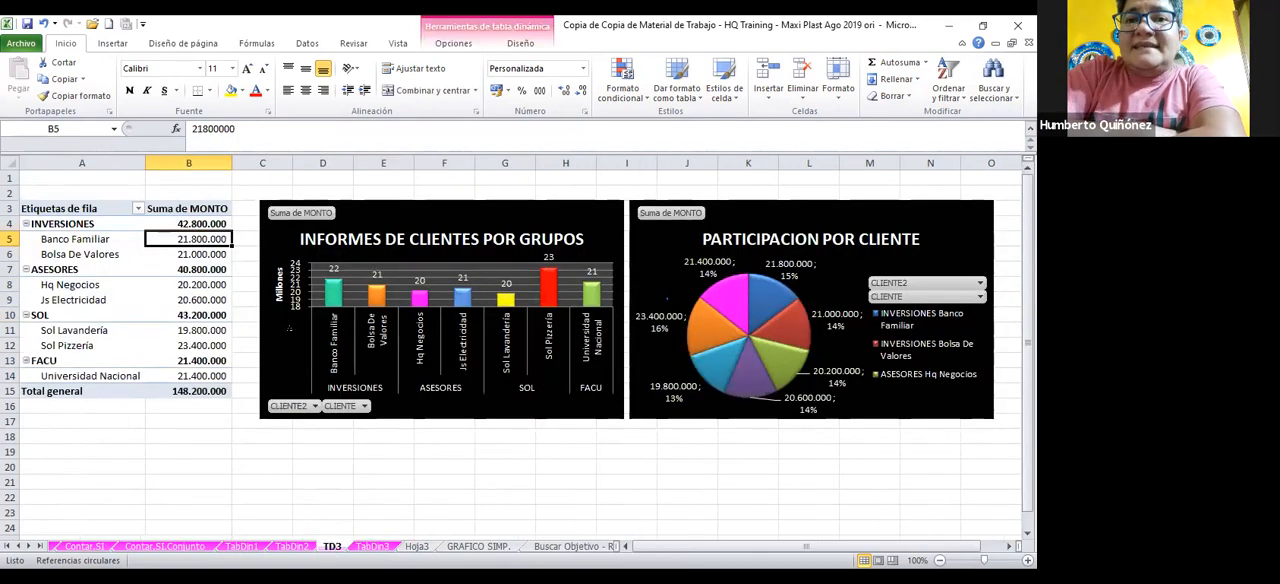
double_click(214, 253)
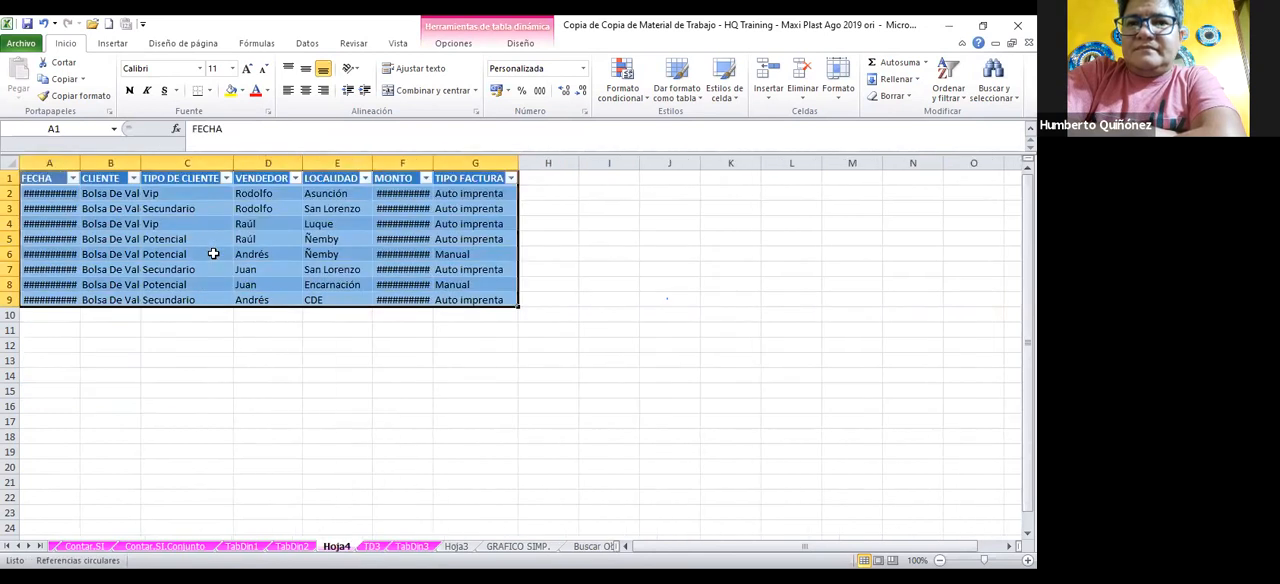
Apply the thousands separator format to the whole MONTO column on the Hoja4 sheet
click(213, 254)
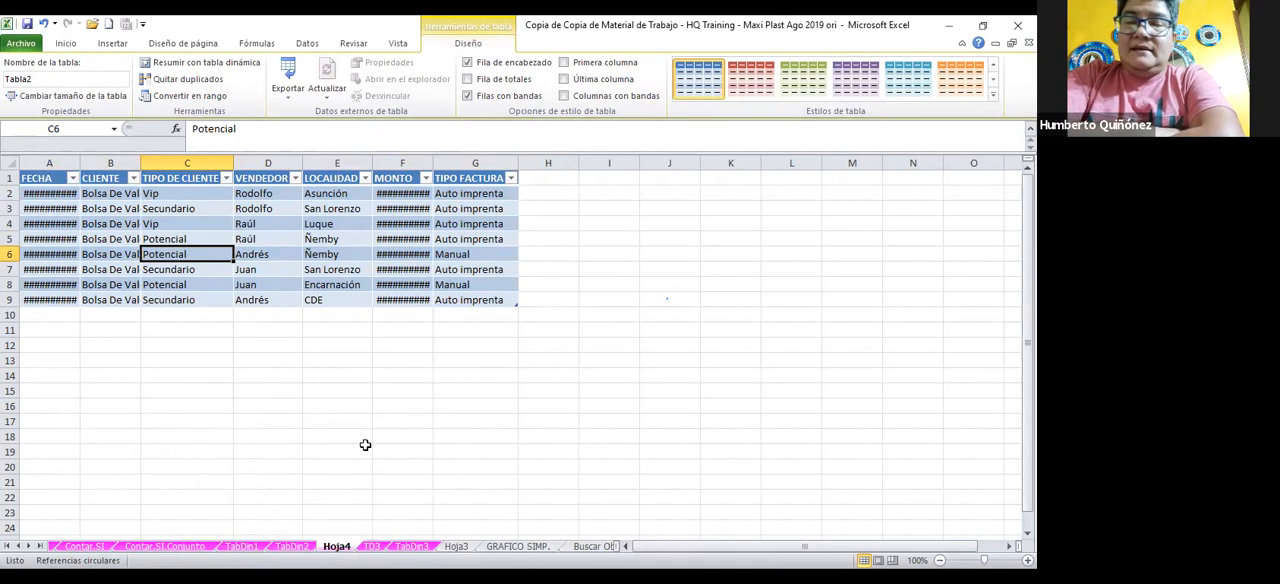
click(402, 162)
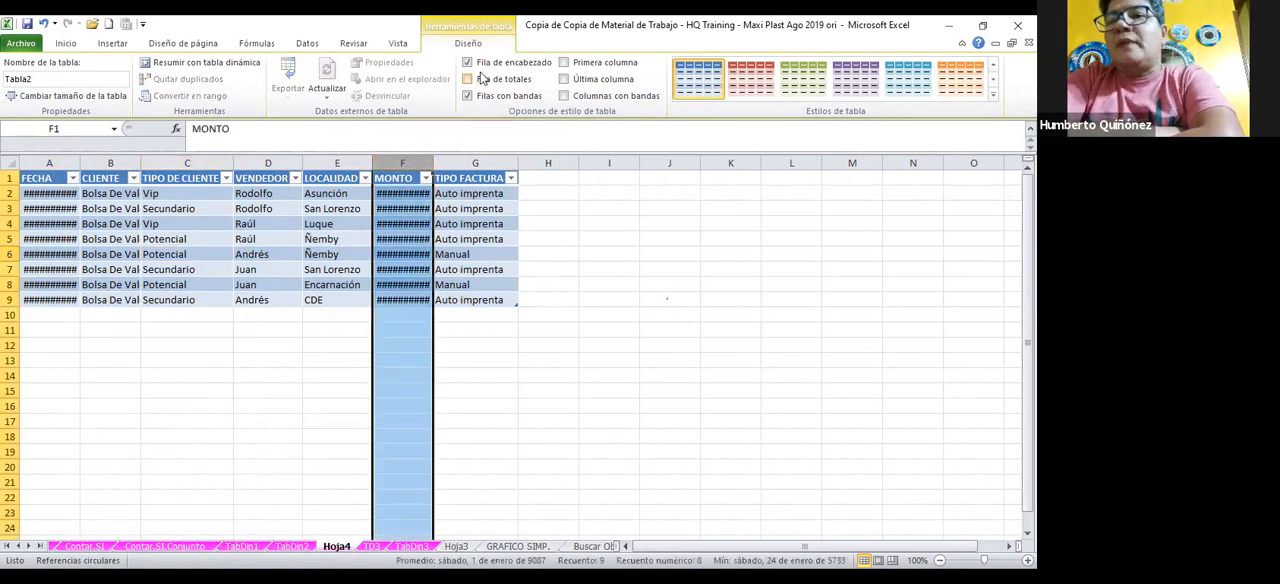
click(66, 43)
click(540, 90)
Add an automatic sum of the MONTO column in cell F10, below the Hoja4 table
click(410, 315)
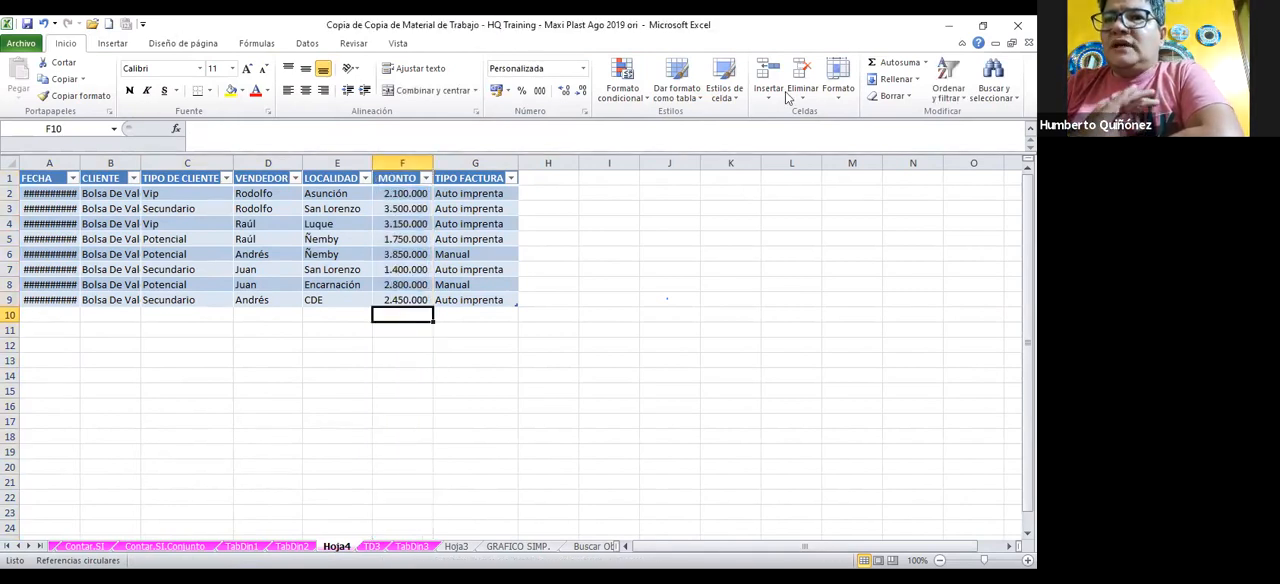
click(895, 62)
click(666, 239)
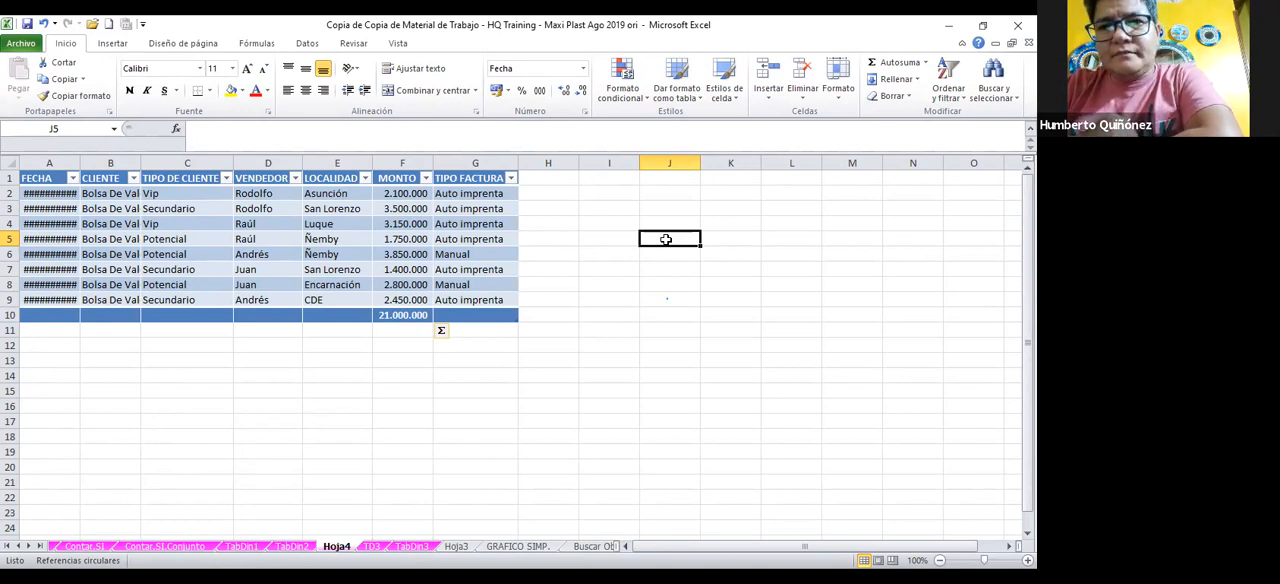
Extract the detail records behind the TD3 pivot table's grand total to a new sheet and give its MONTO column the thousands separator format
click(378, 546)
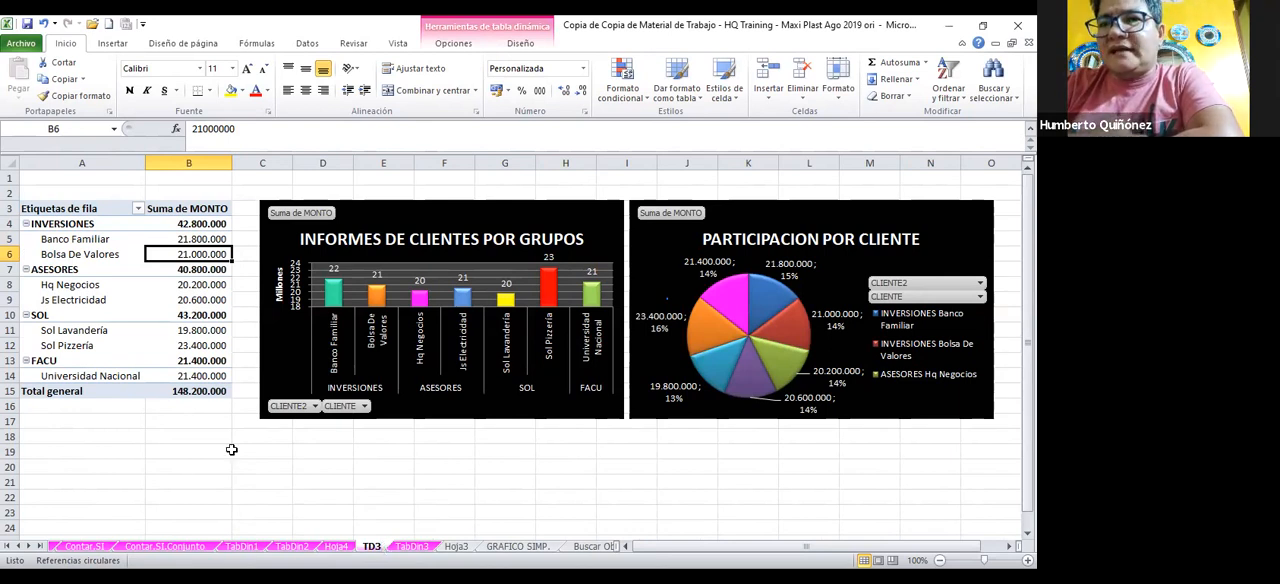
double_click(219, 391)
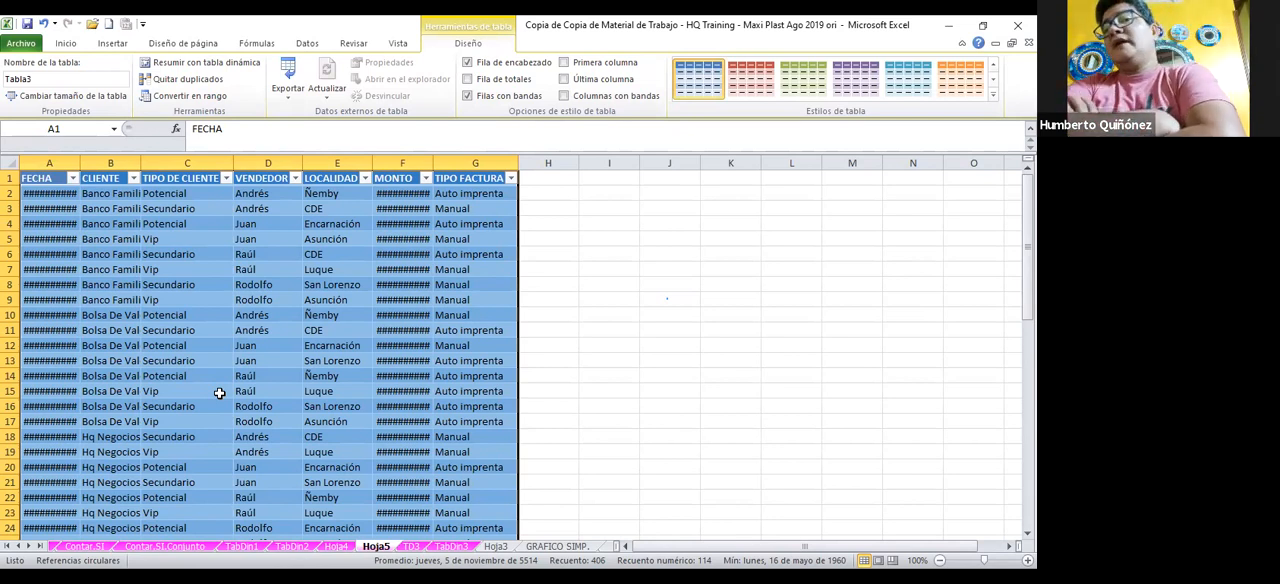
click(395, 164)
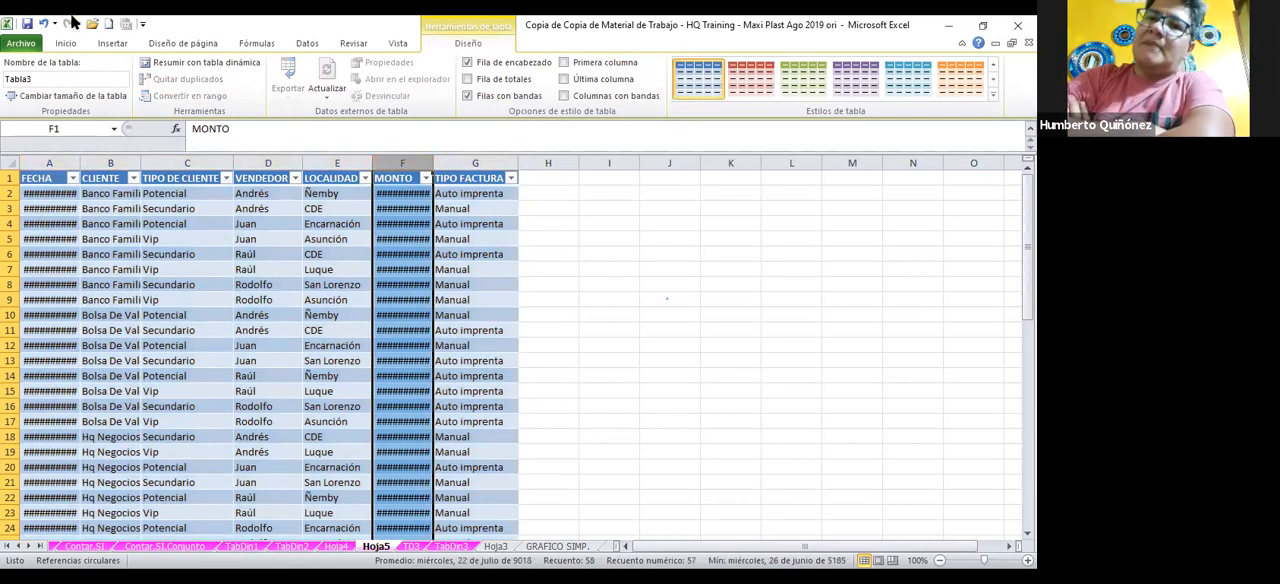
click(40, 46)
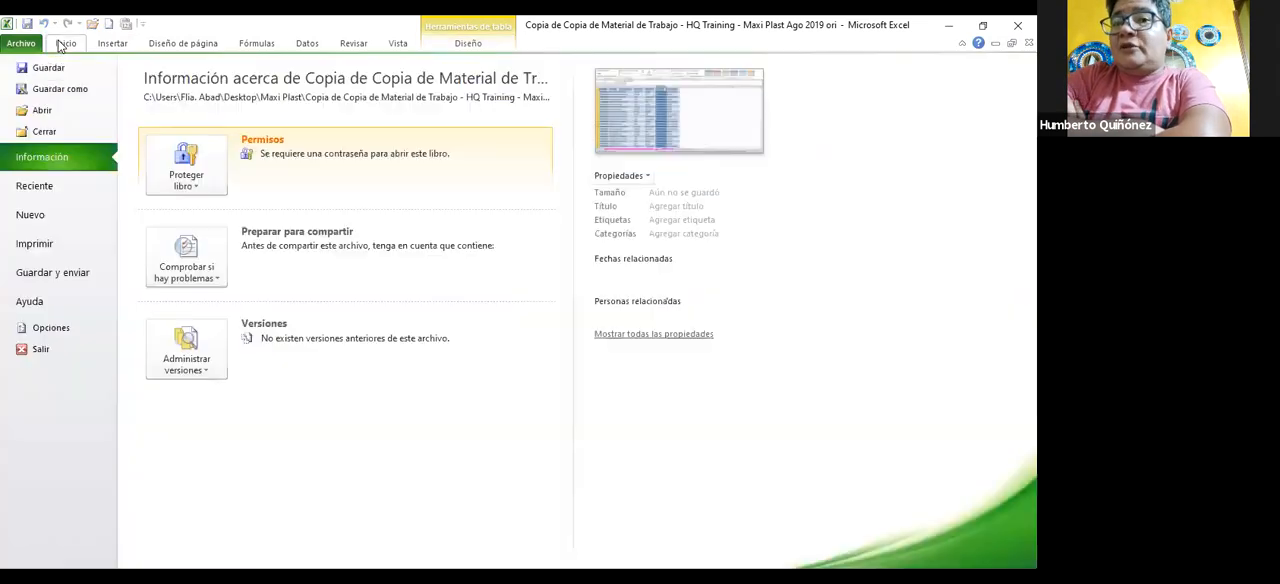
click(64, 44)
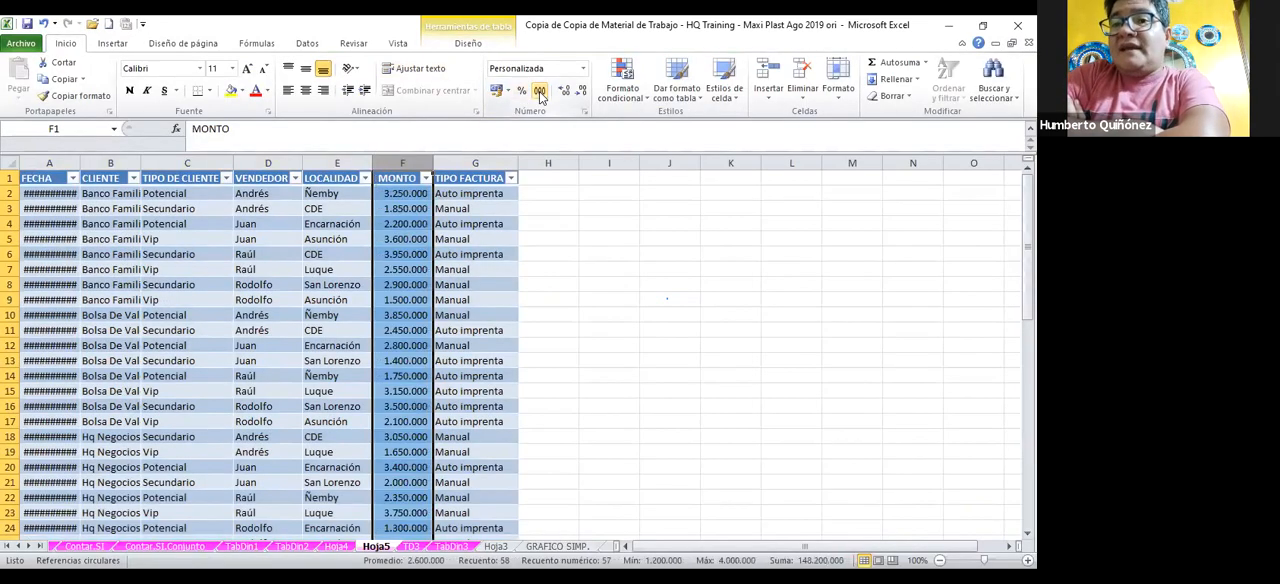
key(Down)
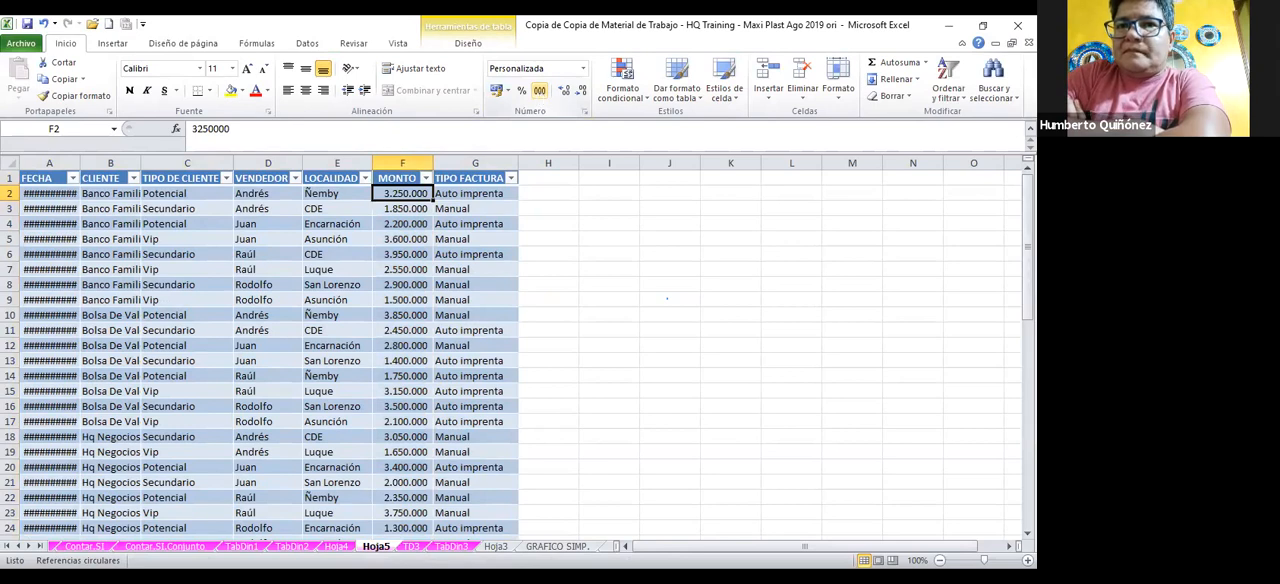
Add an automatic sum of MONTO in cell F59 on Hoja5 and widen the column to fit the total
scroll(270, 350, down, 10)
scroll(357, 327, down, 7)
scroll(357, 327, up, 4)
scroll(357, 327, down, 1)
click(403, 379)
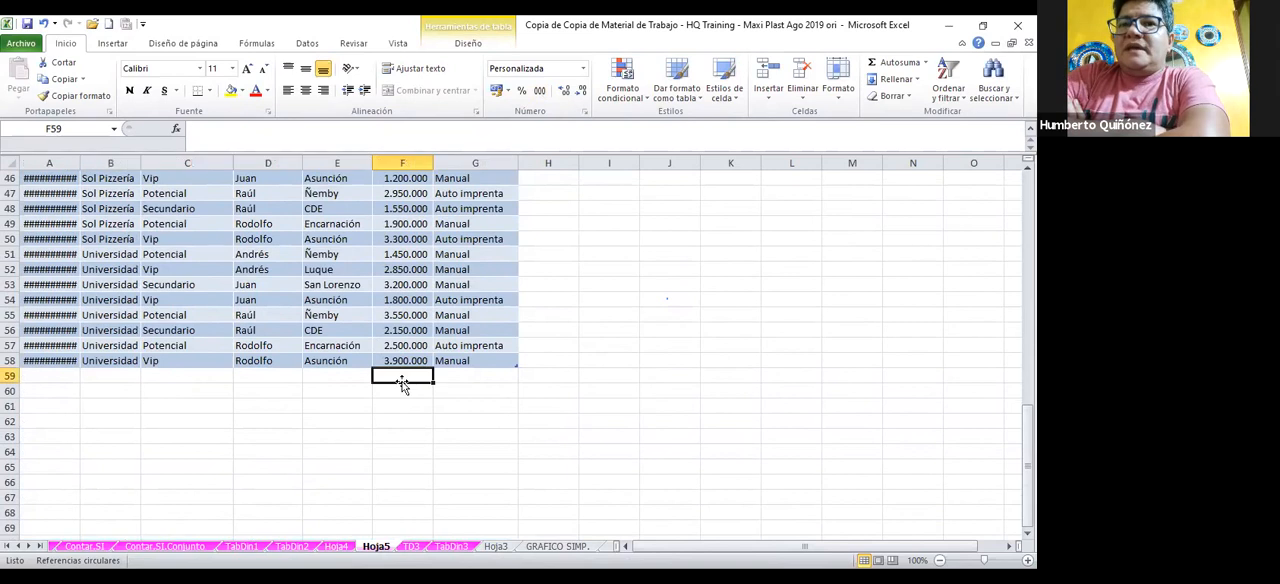
click(893, 64)
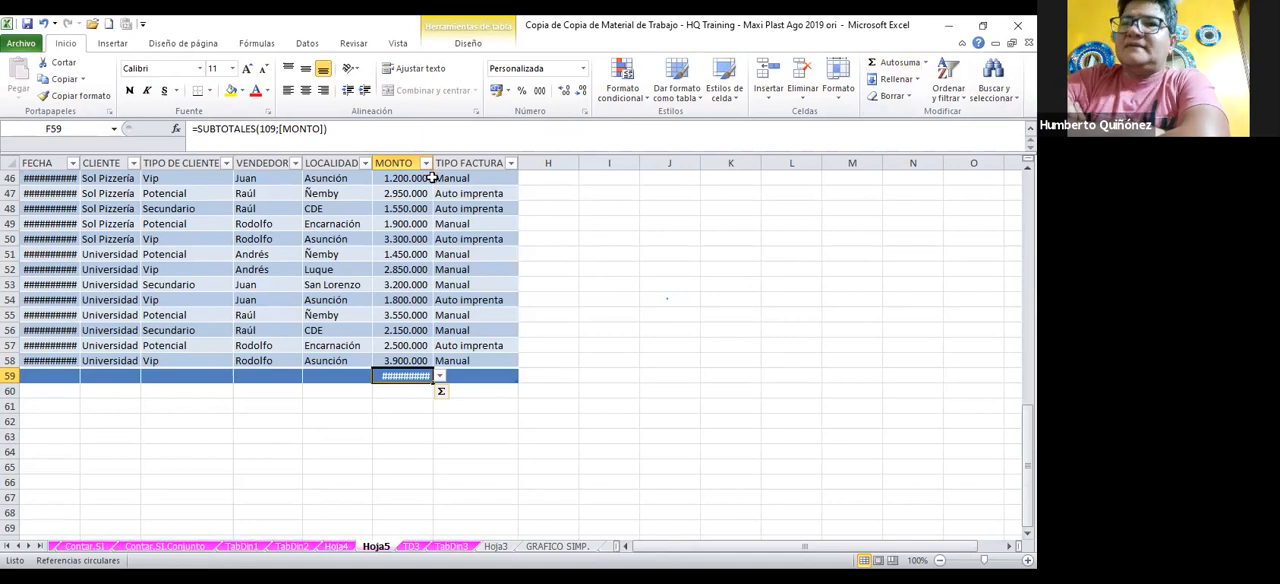
drag(436, 163, 445, 163)
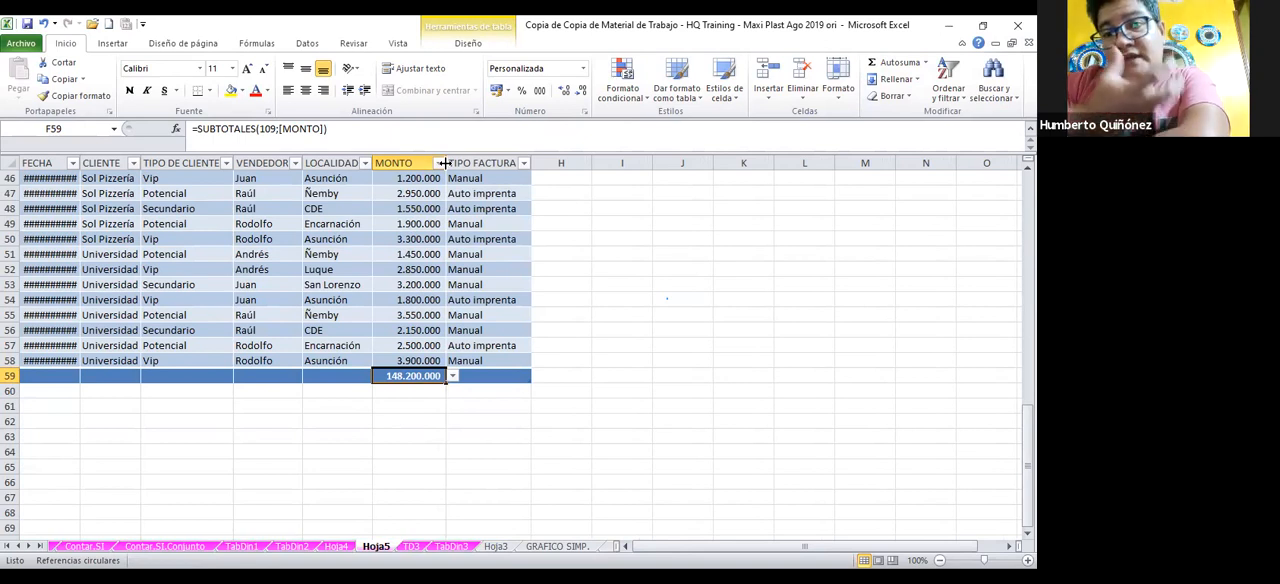
Examine the source records on the TabDin3 sheet down to the last row of the worksheet table
click(413, 547)
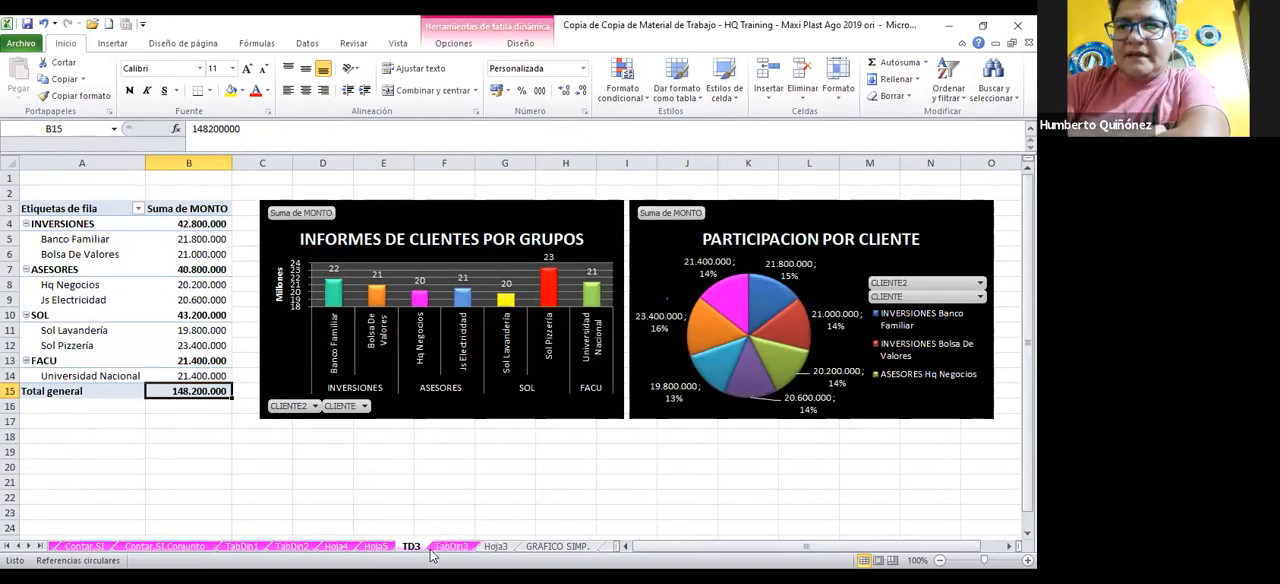
click(450, 547)
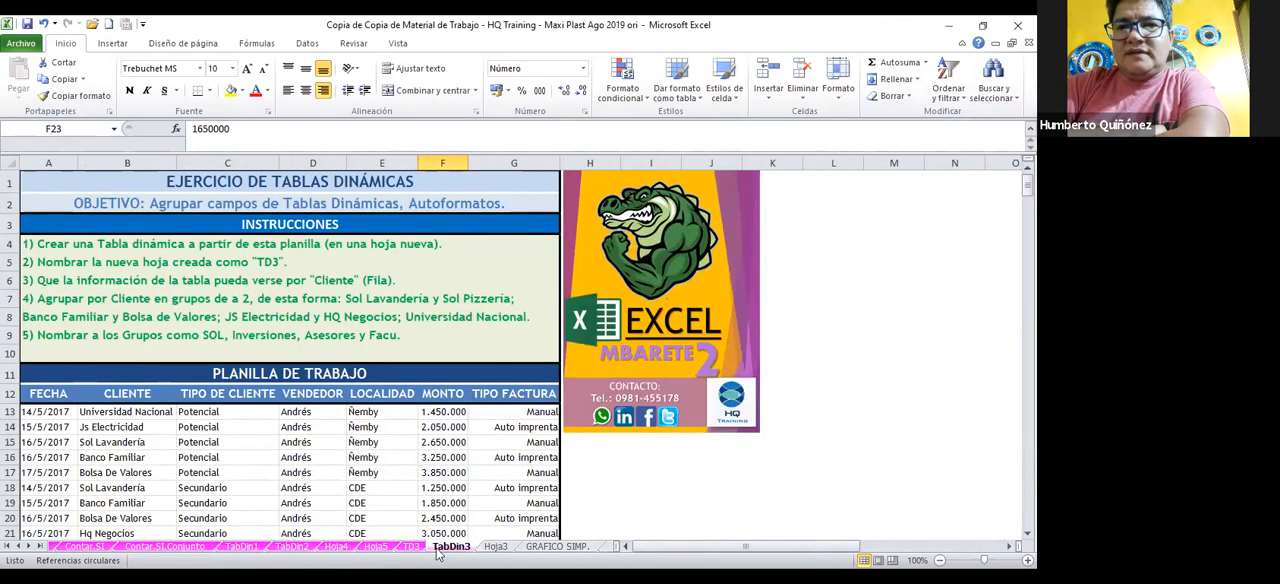
scroll(667, 298, down, 20)
scroll(438, 554, up, 9)
scroll(438, 554, down, 4)
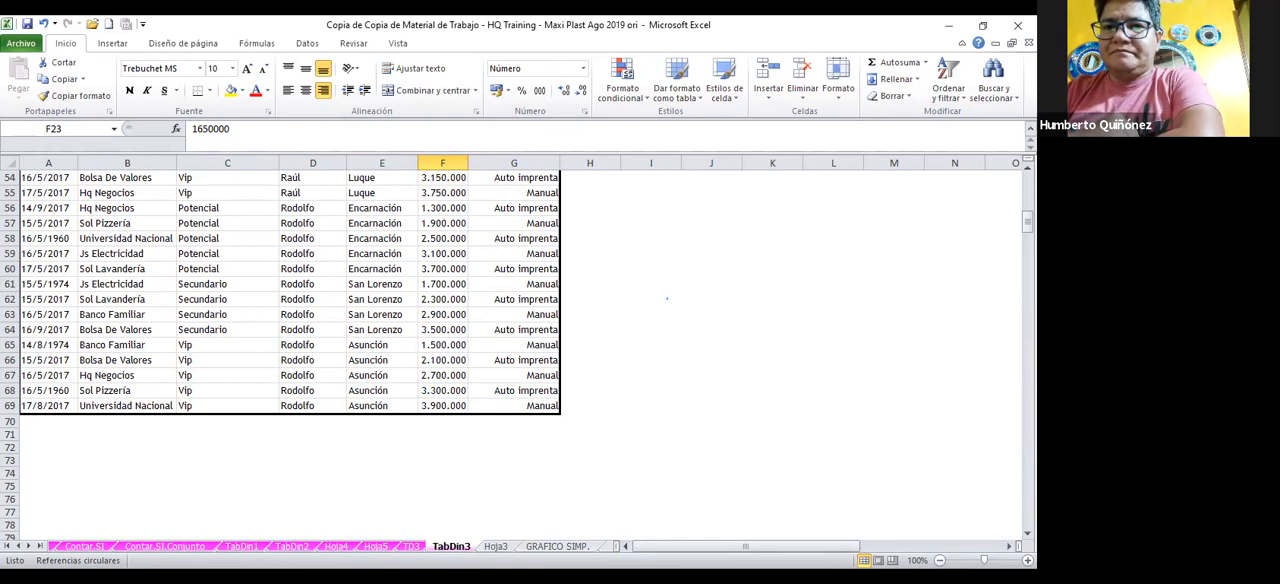
Disable the Habilitar Mostrar detalles option in the data settings of the TD3 pivot table
click(406, 547)
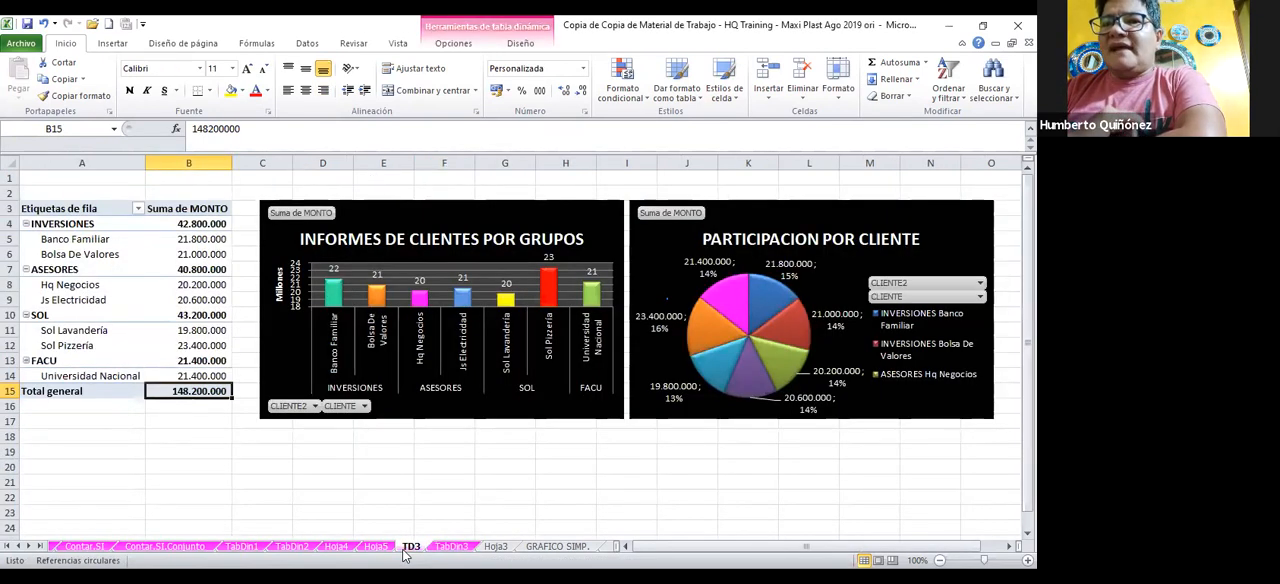
right_click(221, 347)
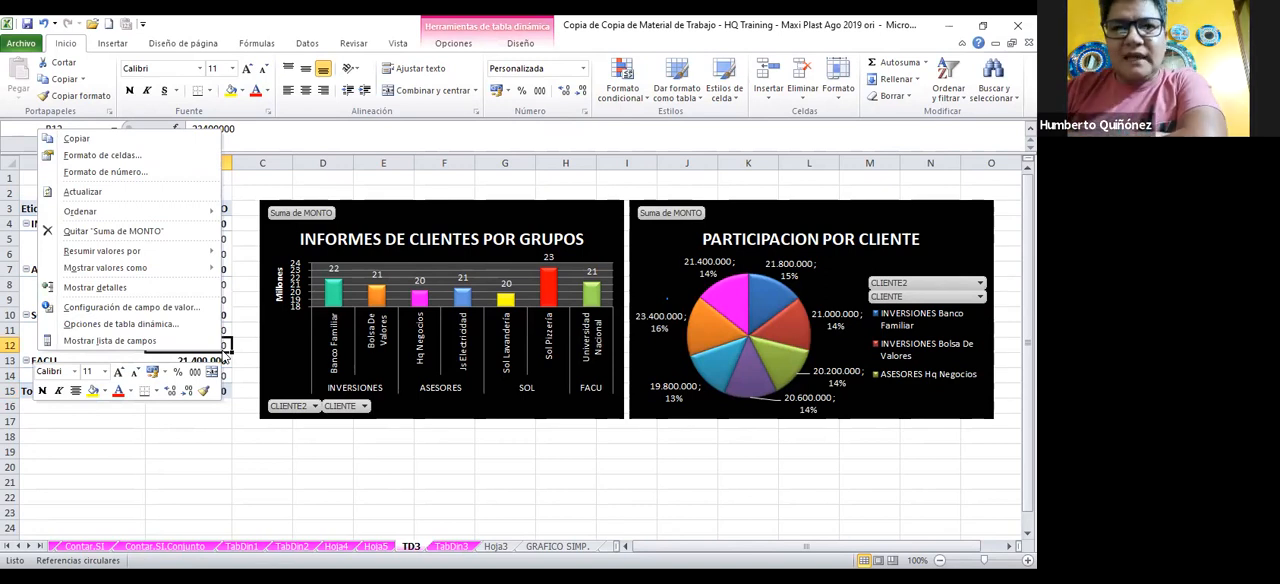
click(148, 325)
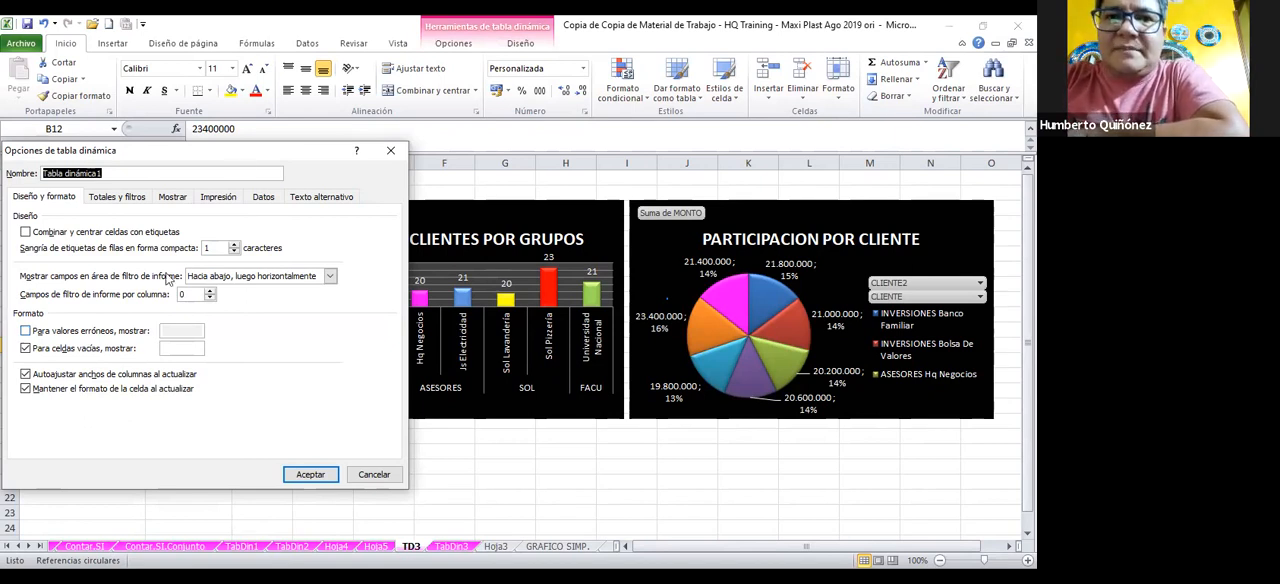
click(176, 201)
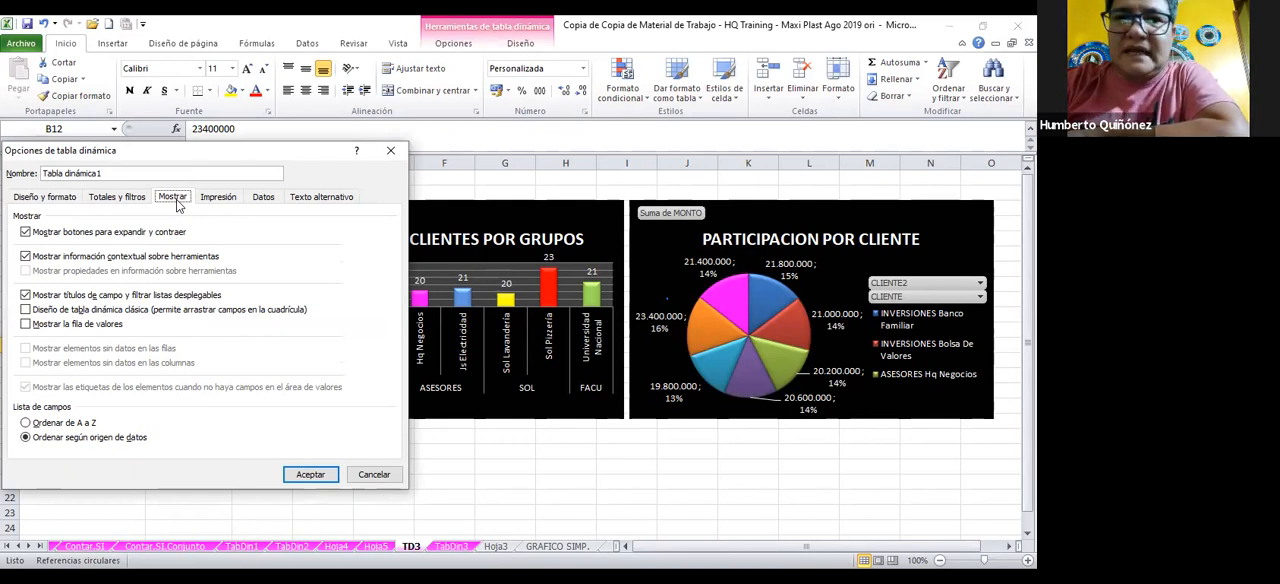
click(268, 199)
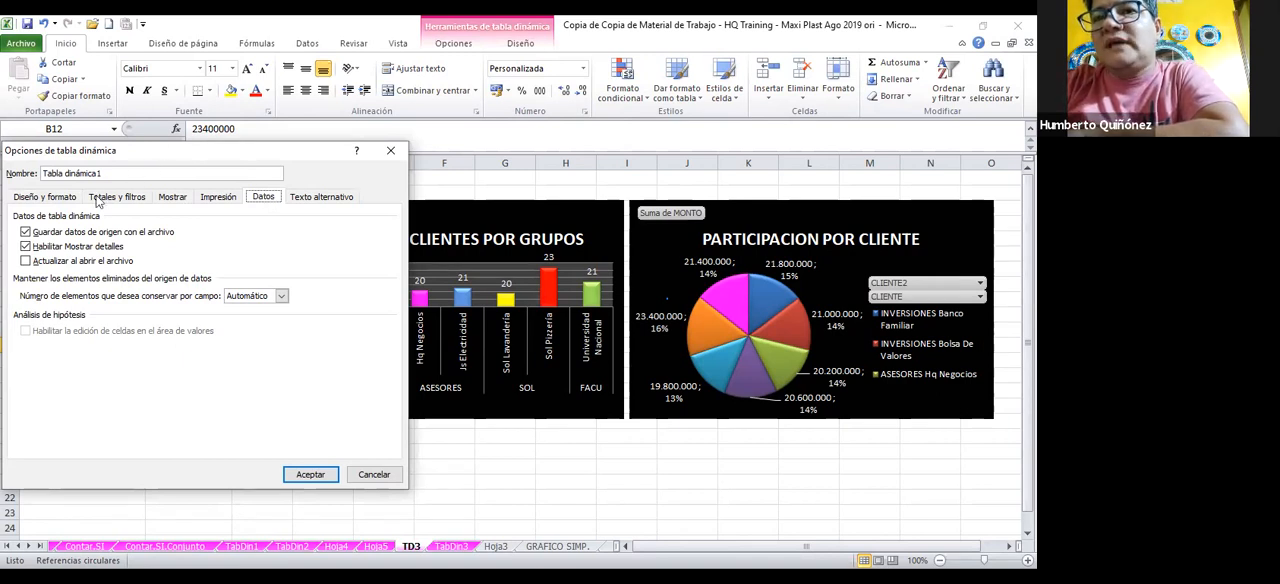
click(26, 248)
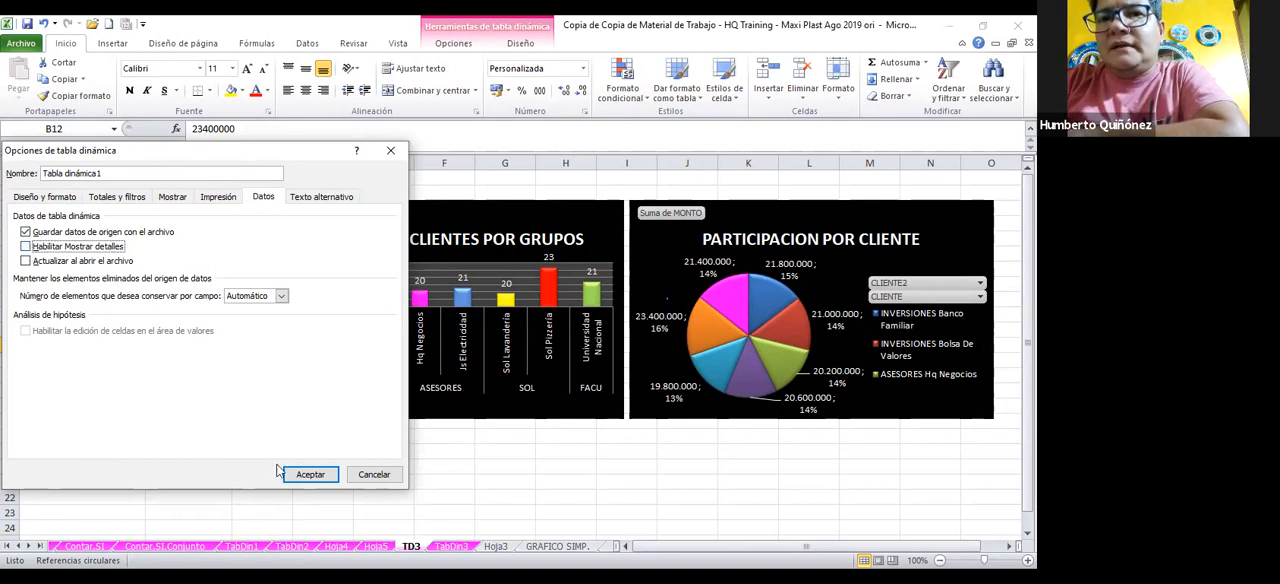
click(307, 474)
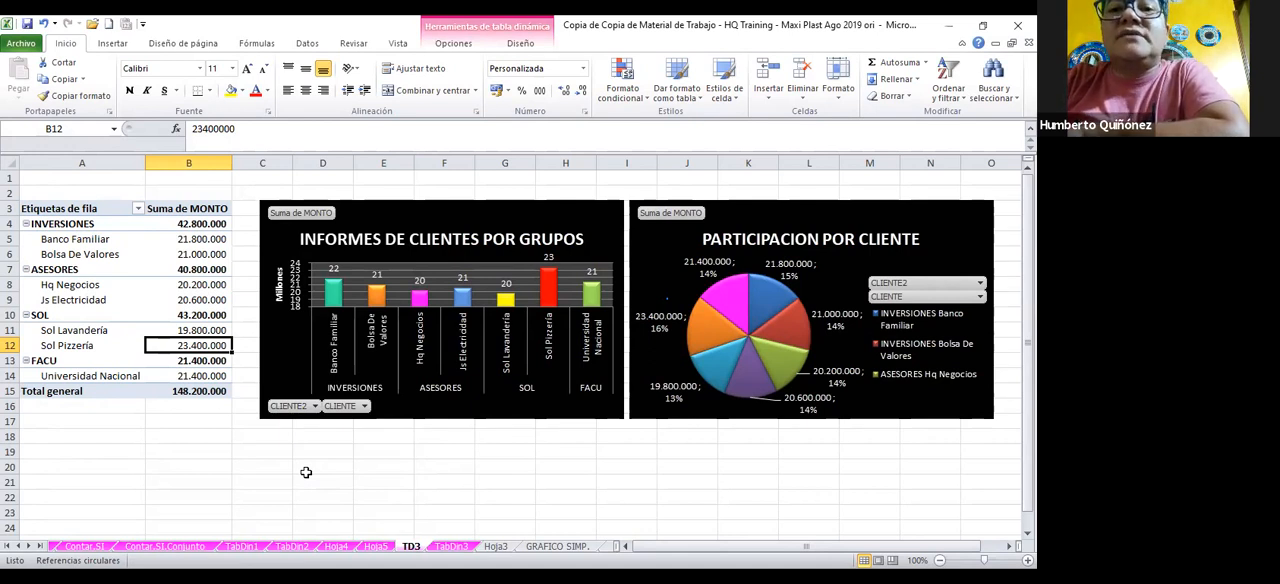
Try to extract the detail records behind the Sol Lavandería amount in the TD3 pivot table
click(306, 472)
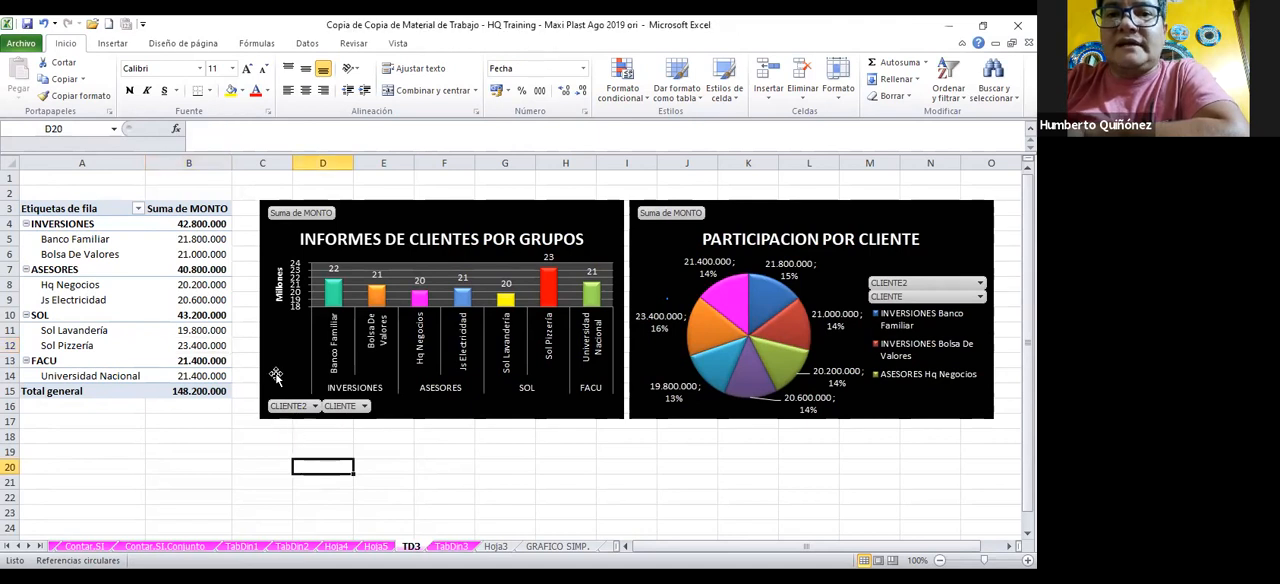
double_click(196, 331)
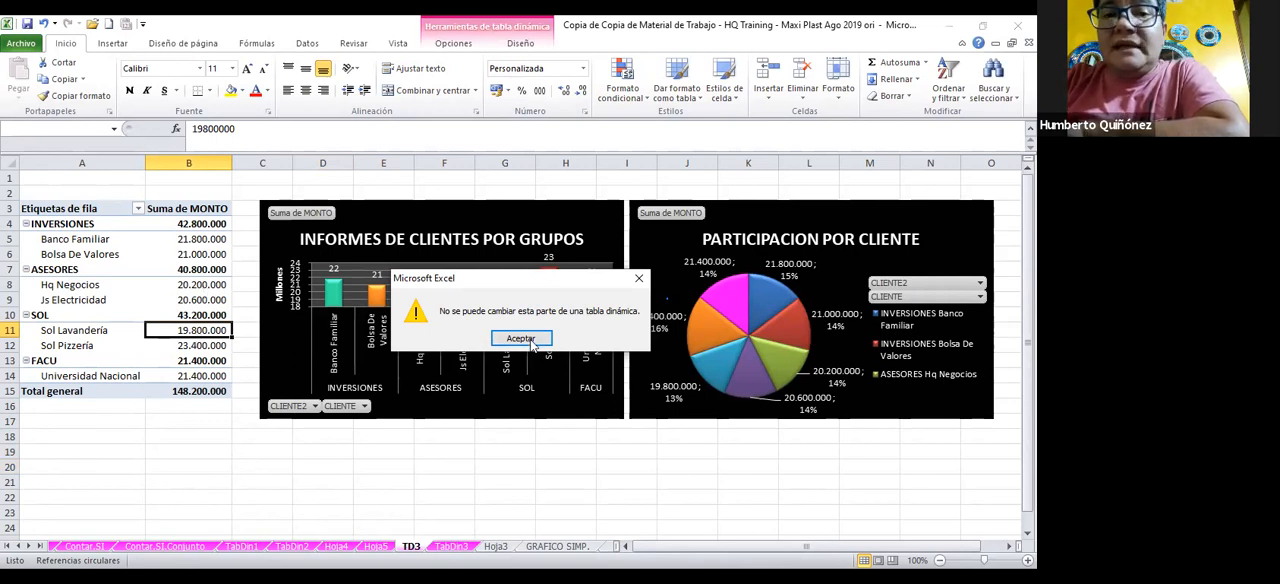
key(Return)
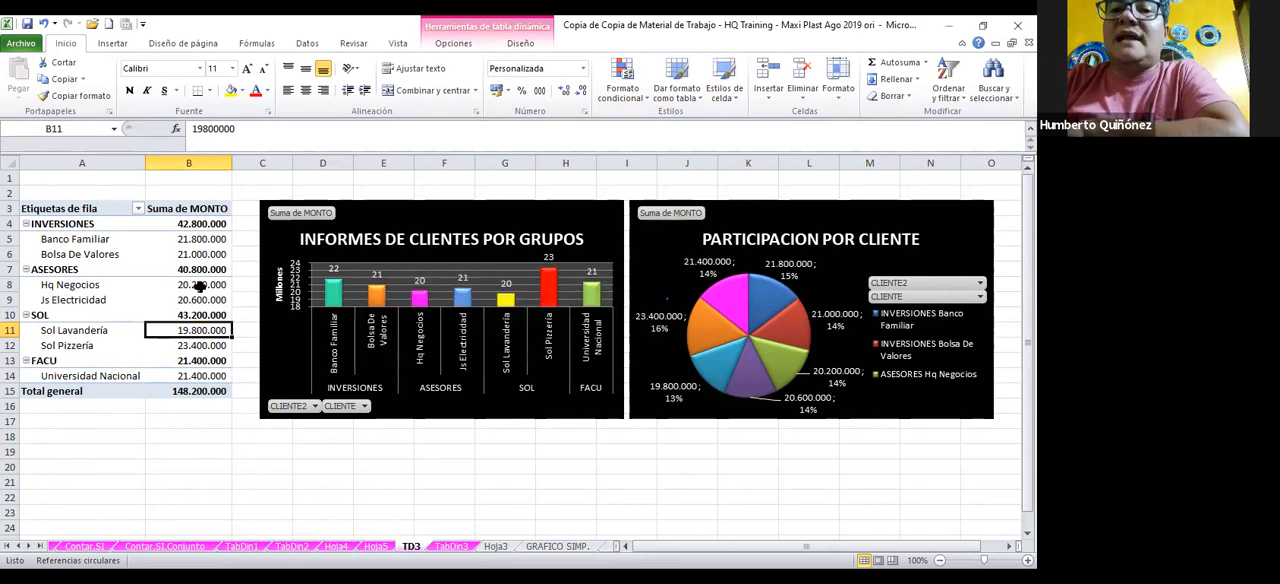
Try to delete the Hq Negocios amount from the TD3 pivot table
click(200, 284)
key(Delete)
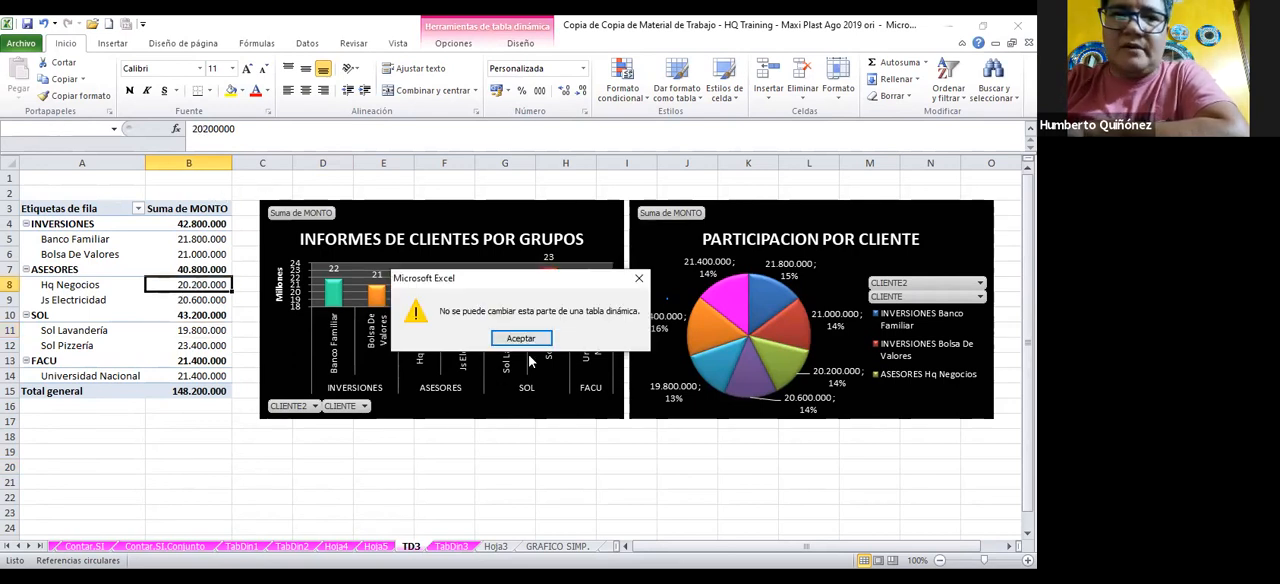
click(521, 338)
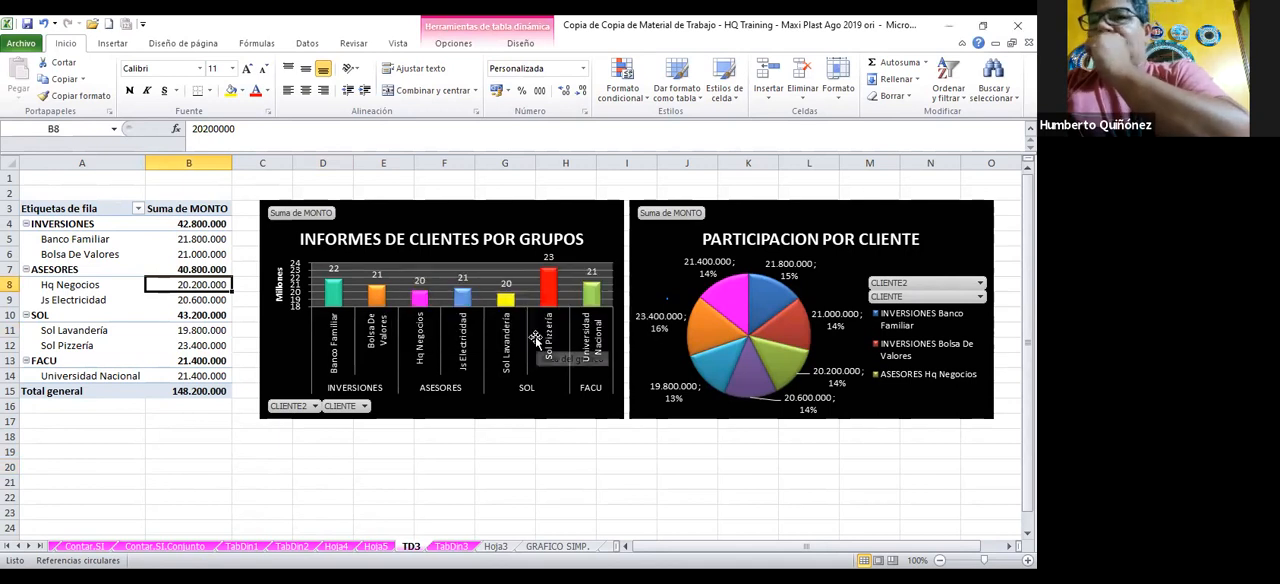
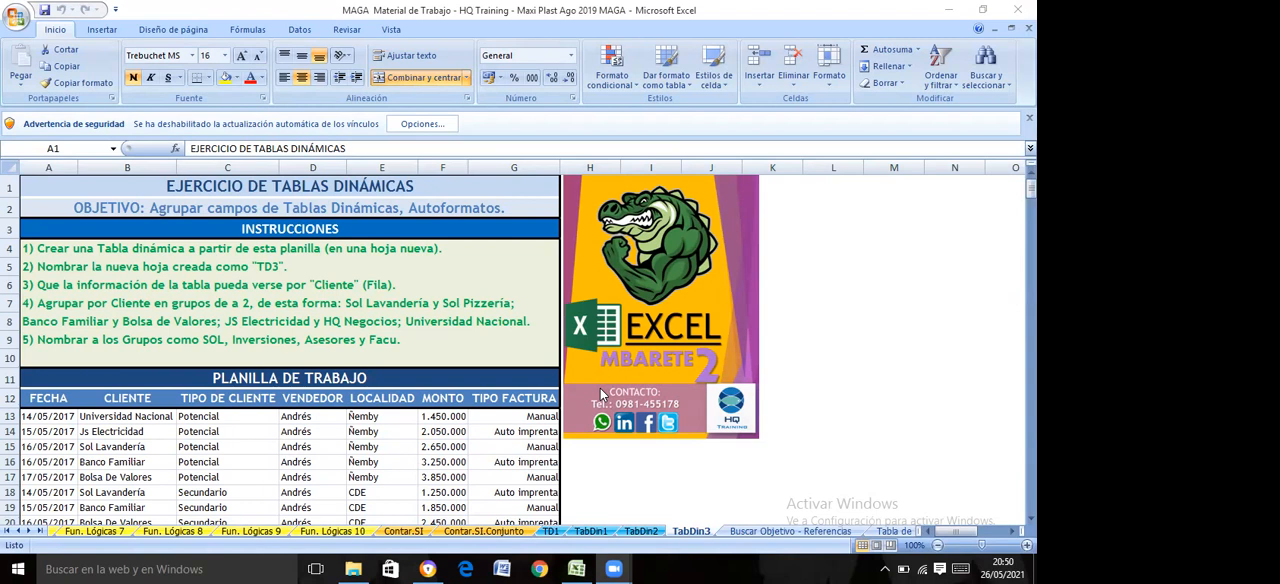
Color the TabDin3 sheet tab light blue to match the other pivot exercise tabs
click(686, 535)
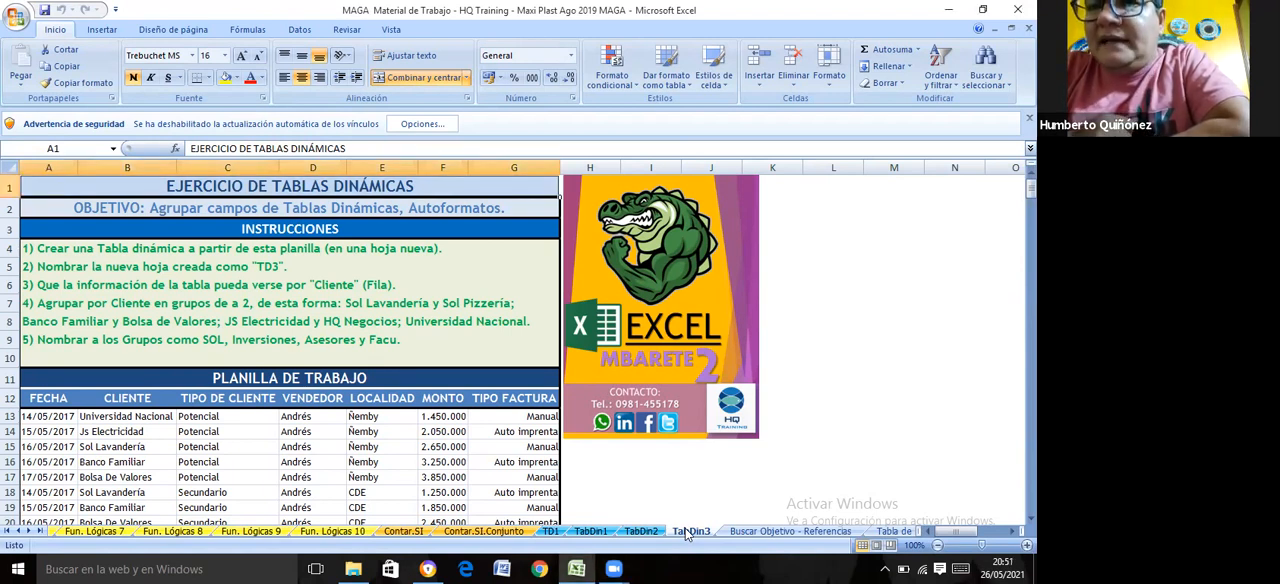
right_click(686, 535)
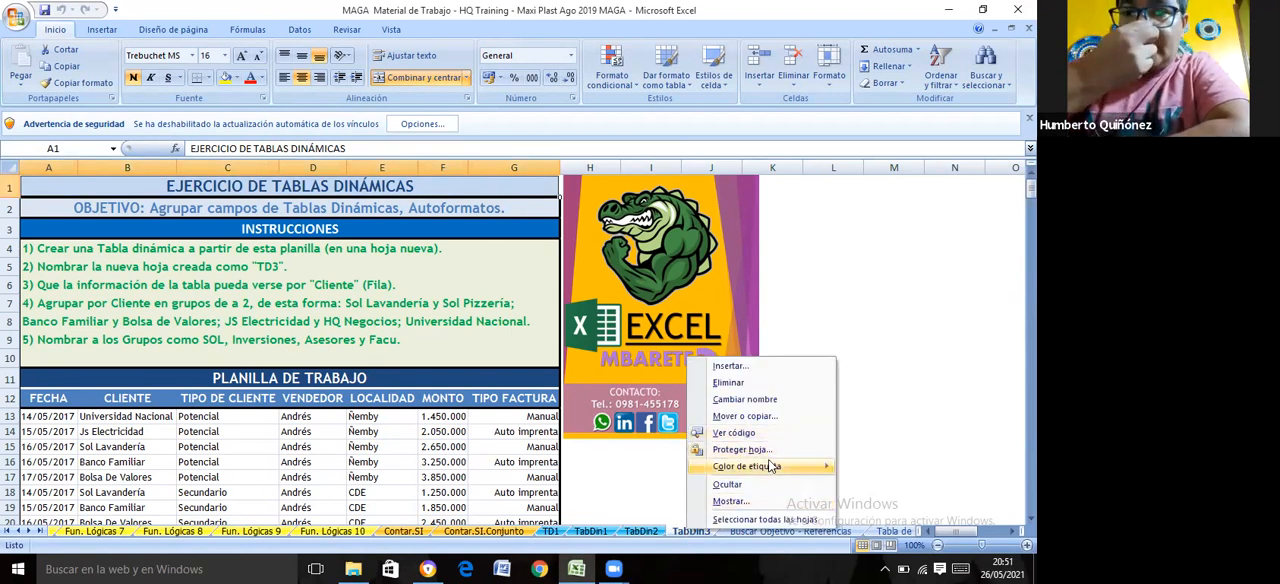
mouse_move(775, 466)
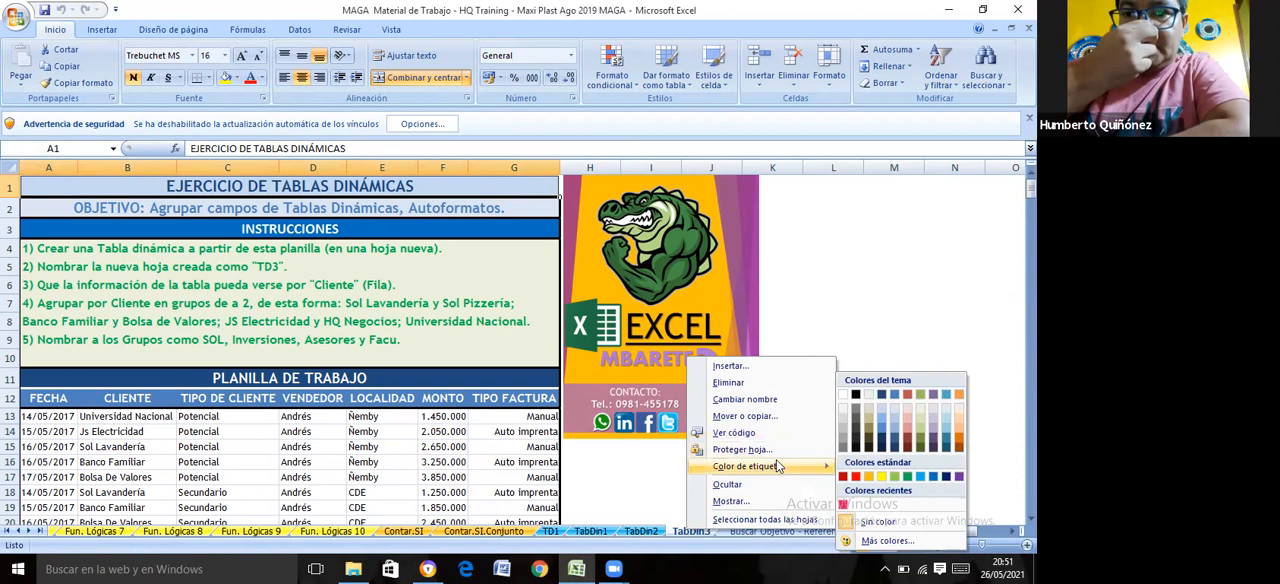
click(909, 478)
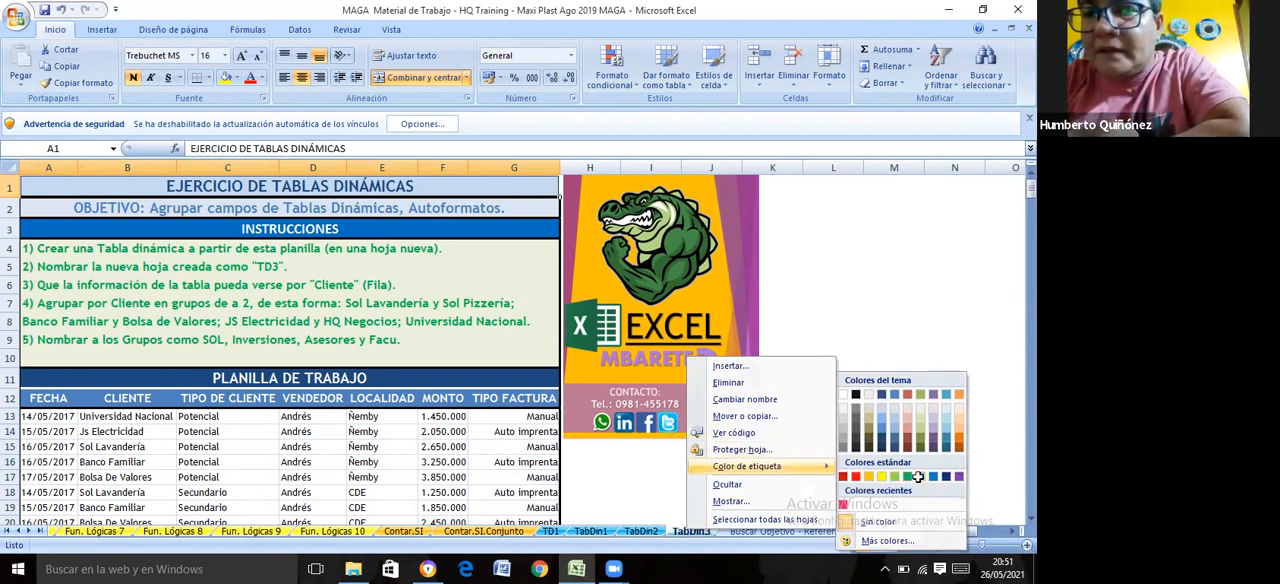
Unhide the TabDin4 sheet and cut the Excel Mbarete 2 picture beside its worksheet table
right_click(707, 531)
click(735, 499)
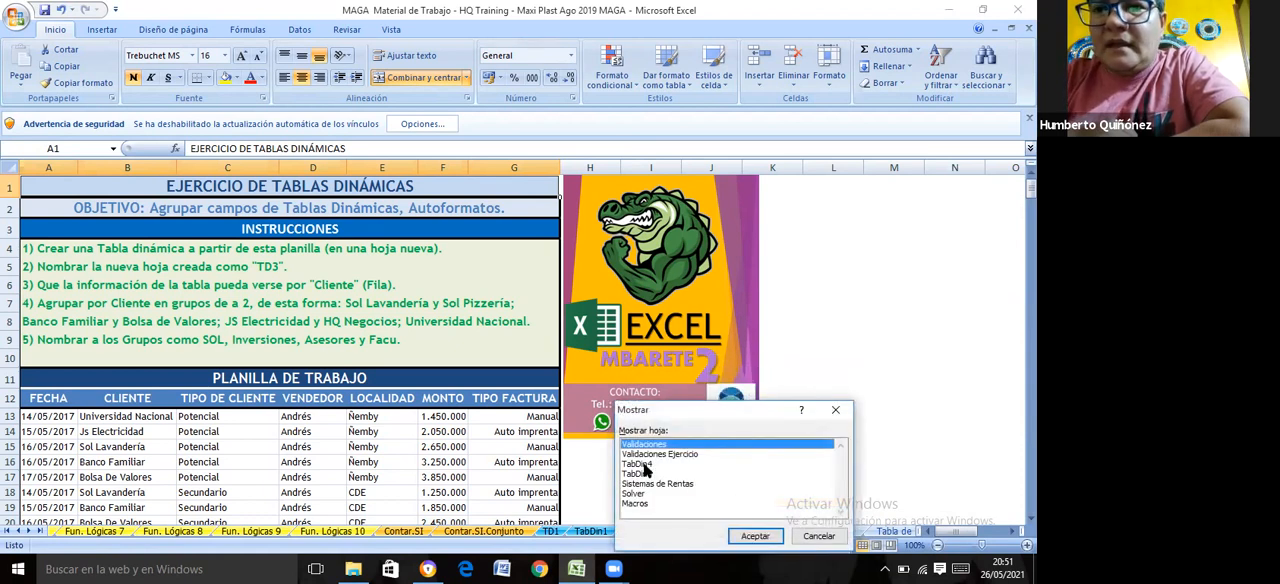
click(642, 465)
click(750, 538)
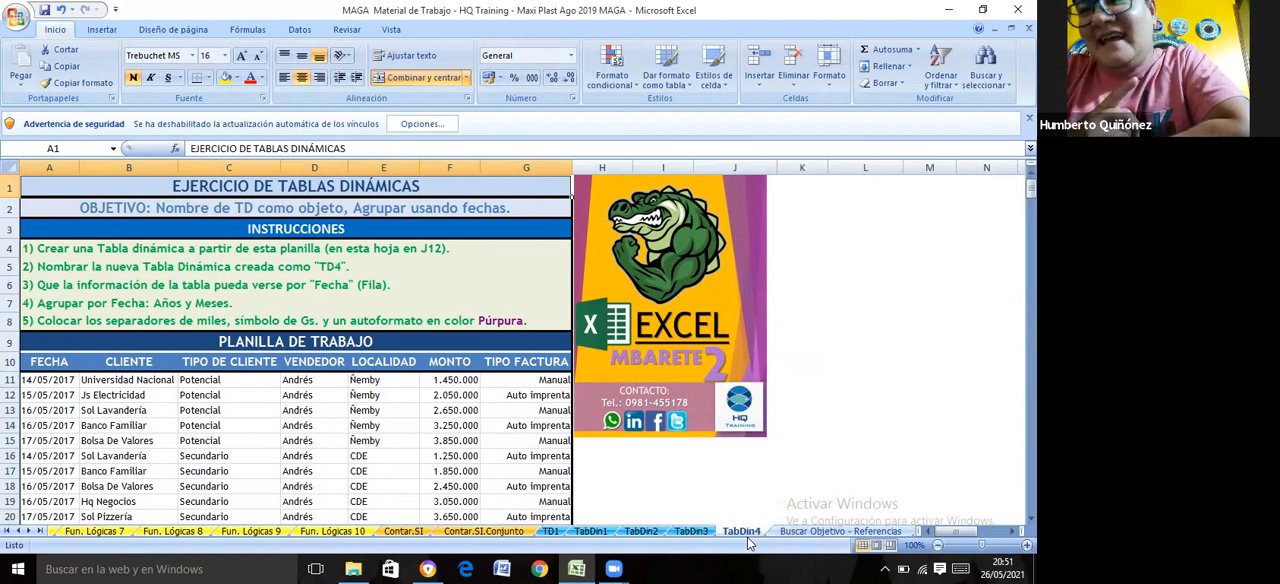
right_click(668, 302)
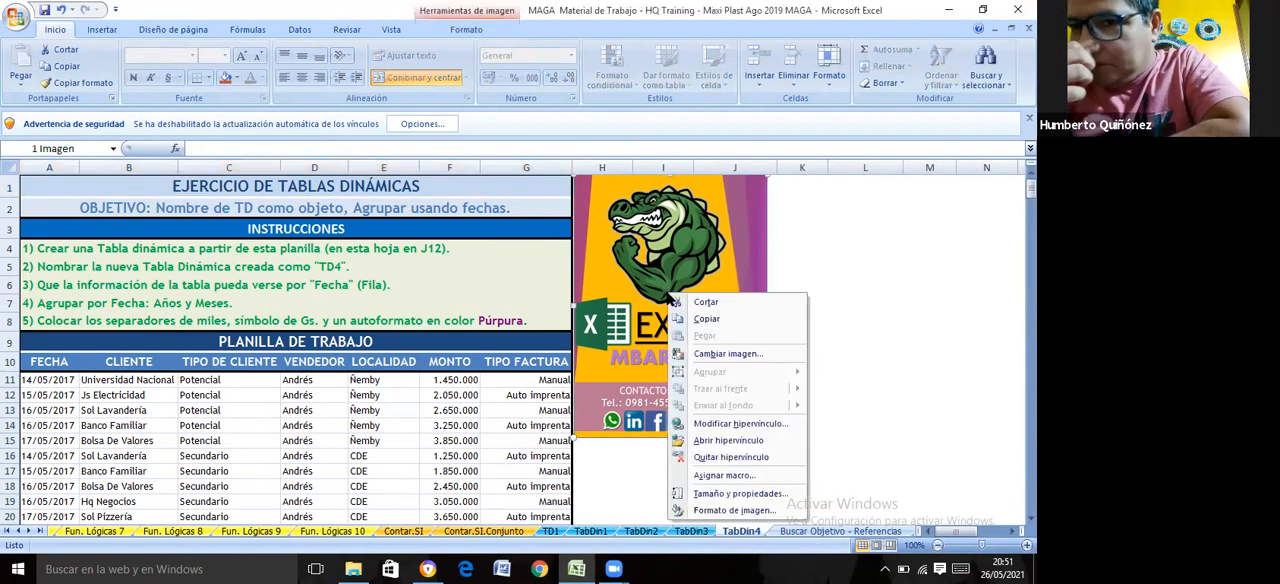
click(704, 302)
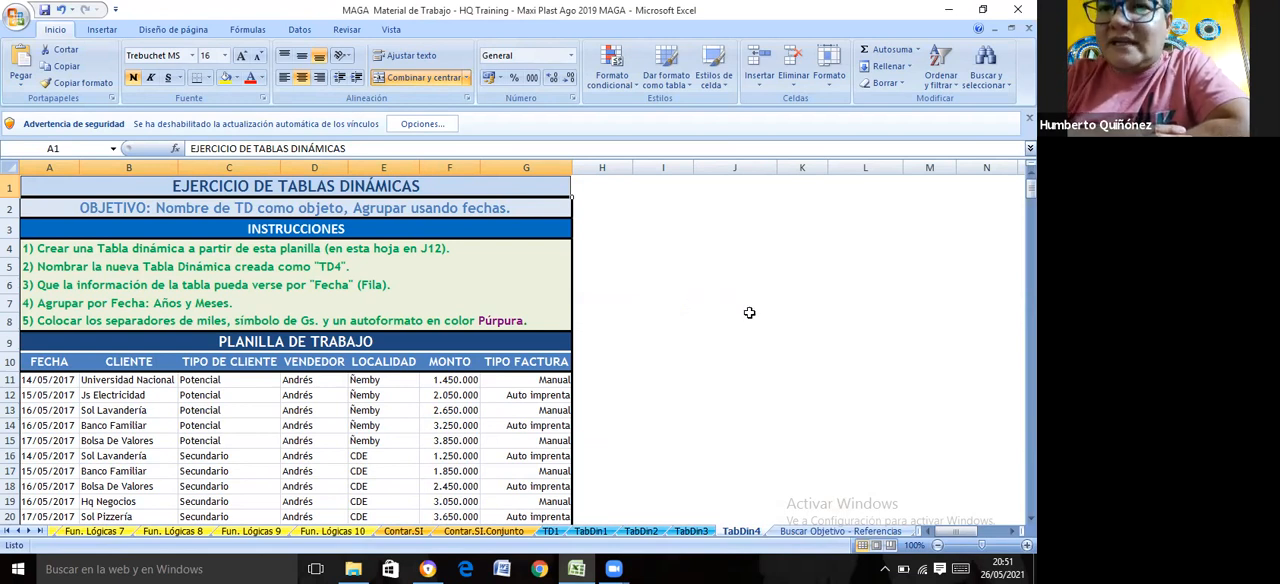
Create a pivot table from range A10:G67 of TabDin4, placed on the same sheet at cell J12
click(748, 396)
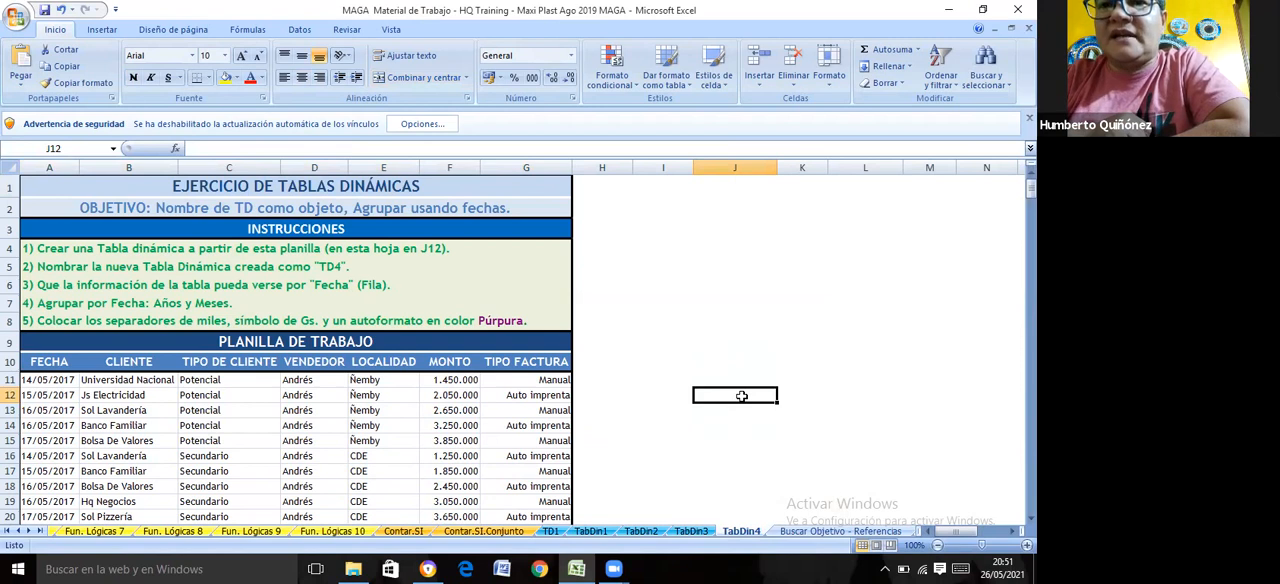
click(101, 31)
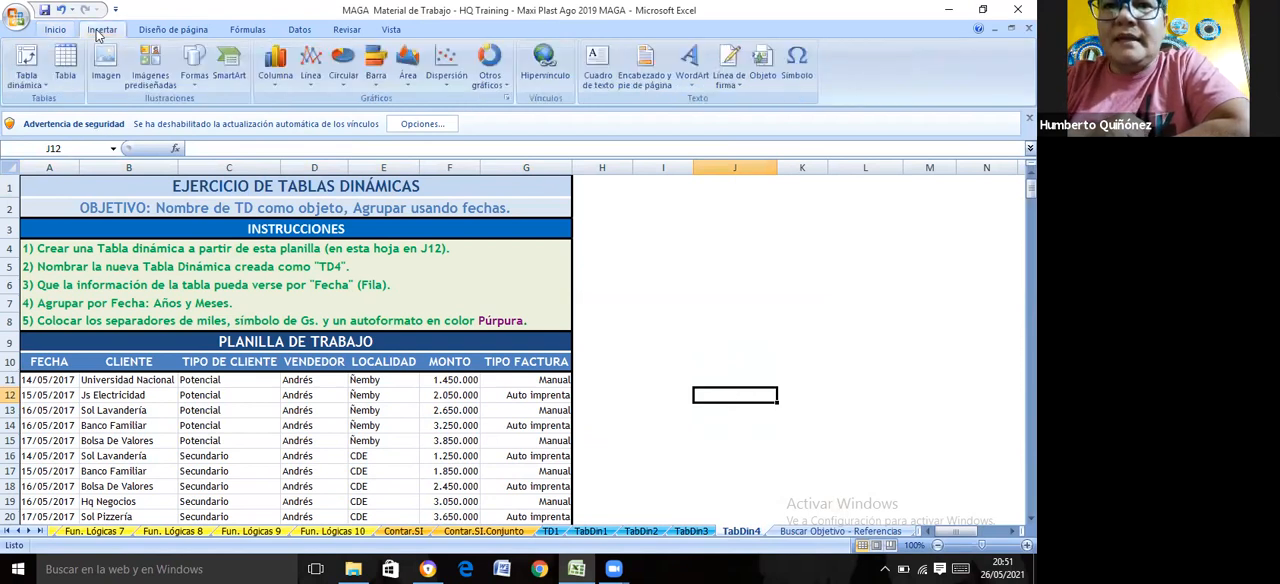
click(35, 80)
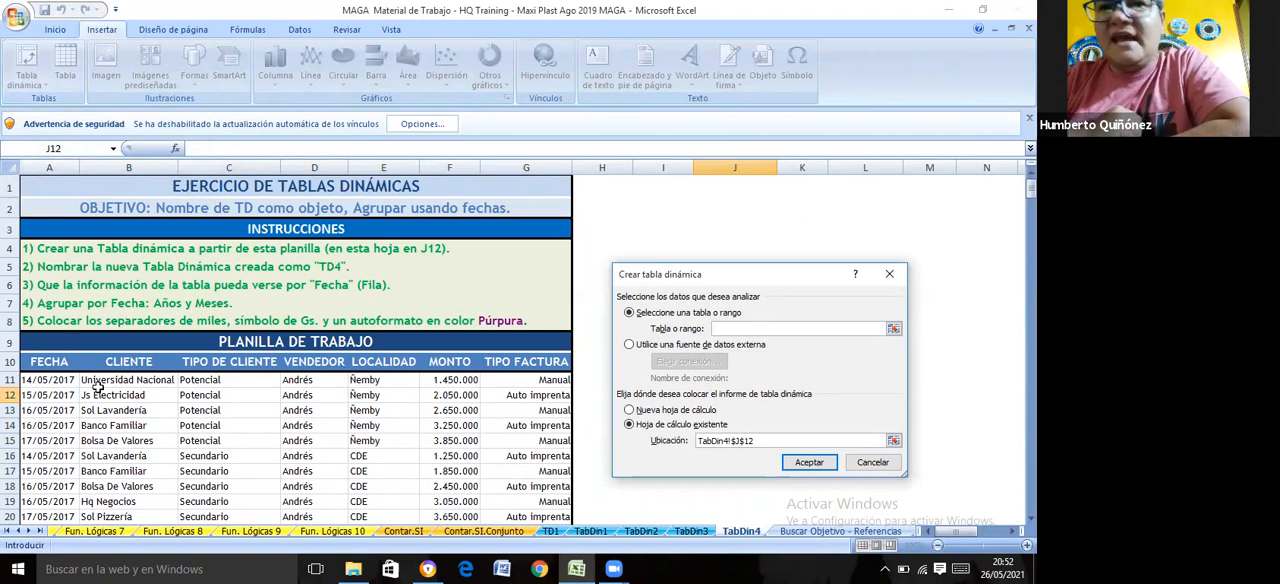
click(50, 360)
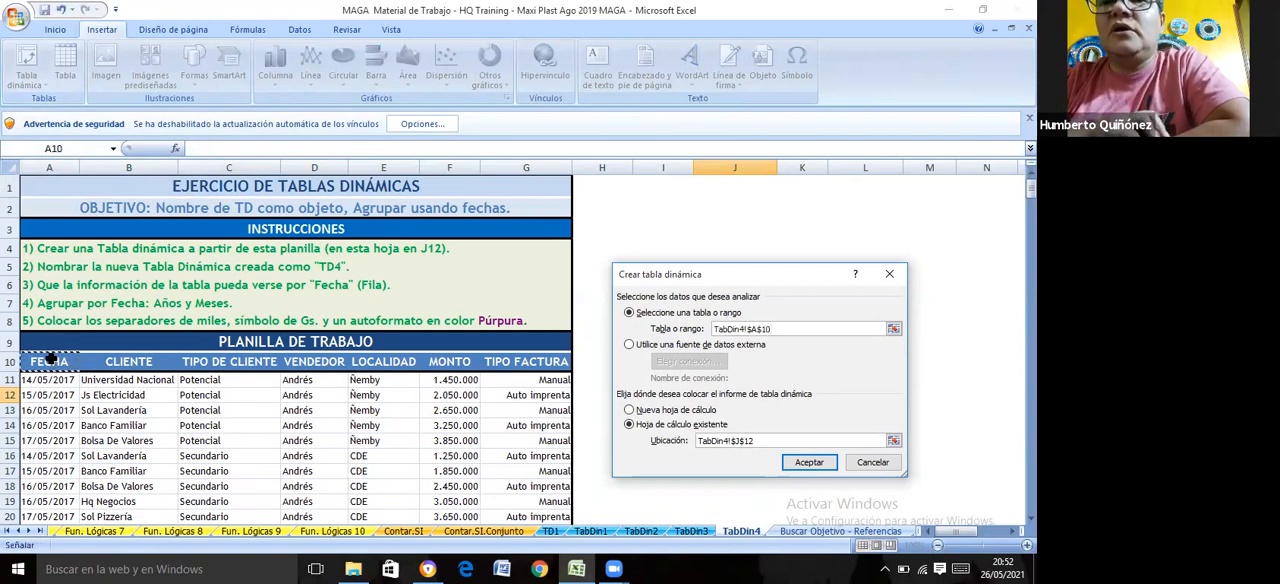
key(ctrl+shift+Right)
key(ctrl+shift+Down)
key(ctrl+shift+Down)
key(ctrl+shift+Up)
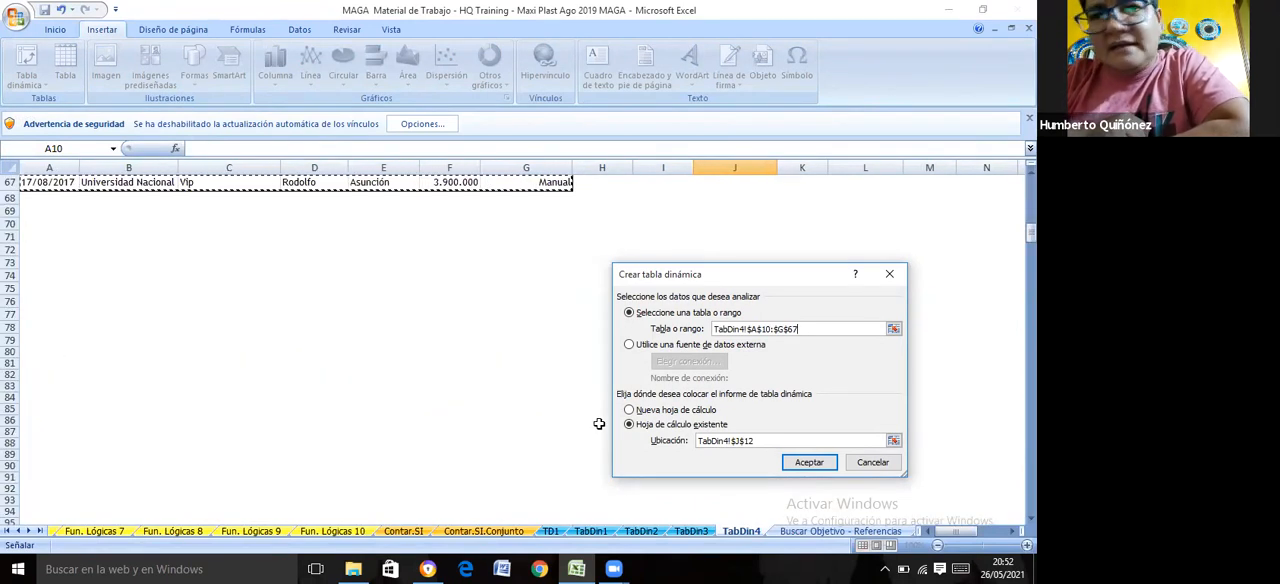
click(796, 462)
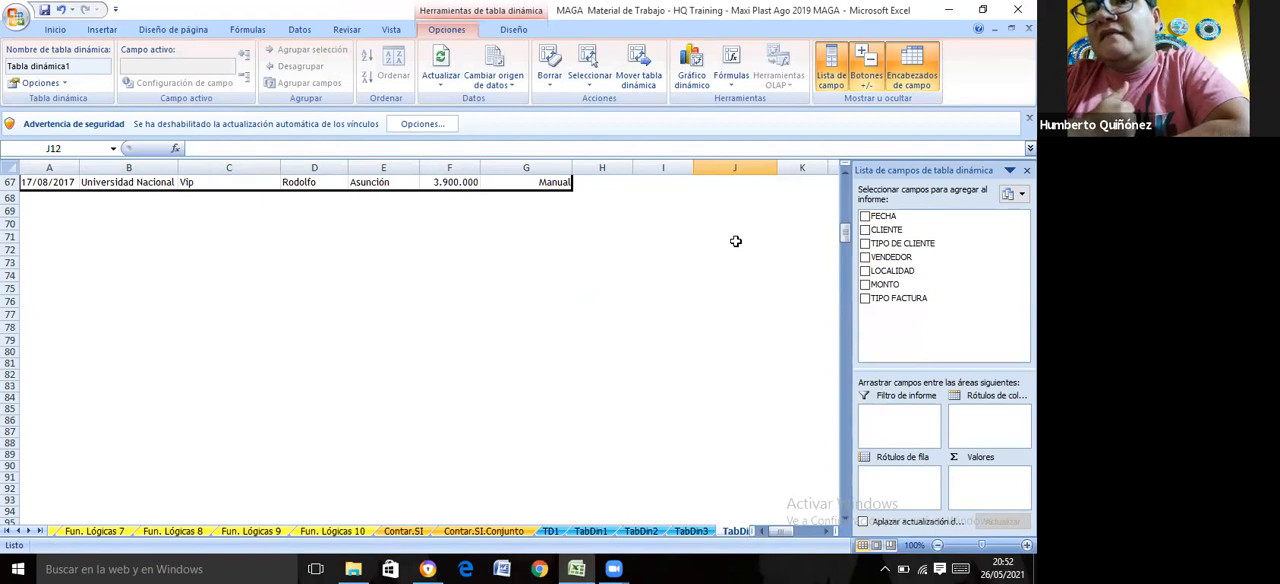
Name the new pivot table on the TabDin4 sheet TD4
key(ctrl+Up)
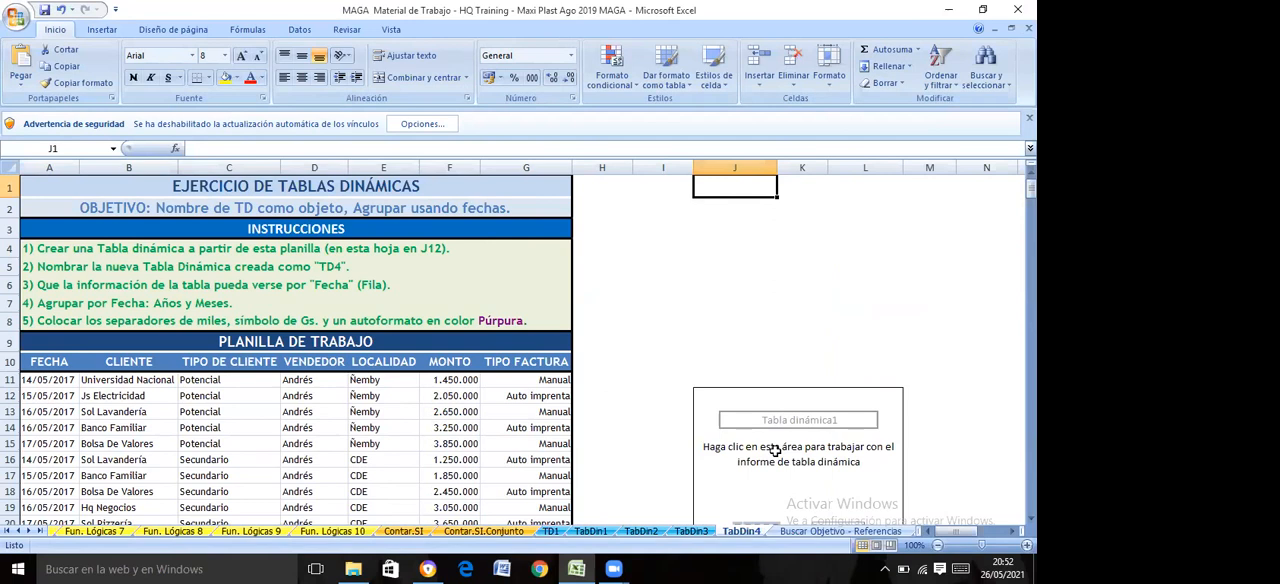
click(115, 31)
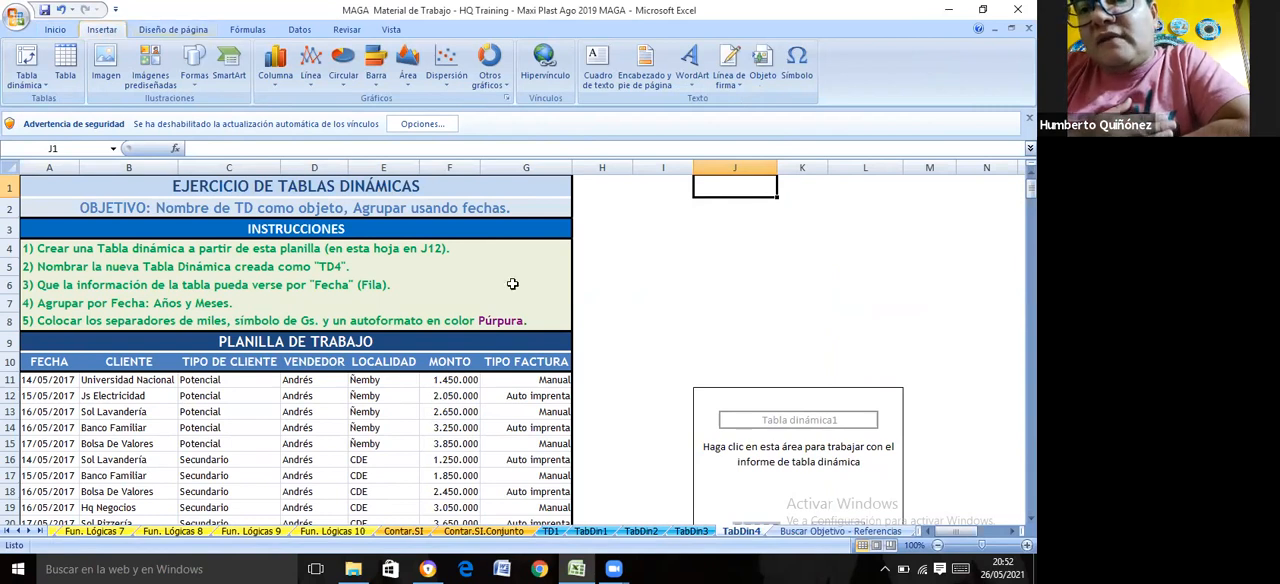
click(804, 421)
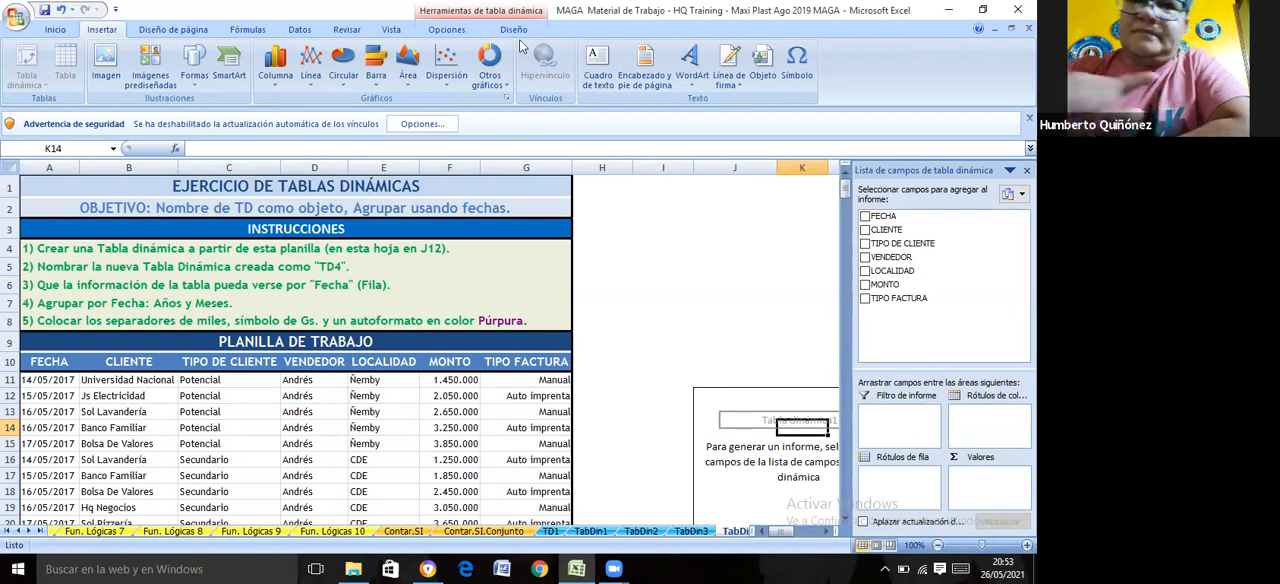
click(446, 30)
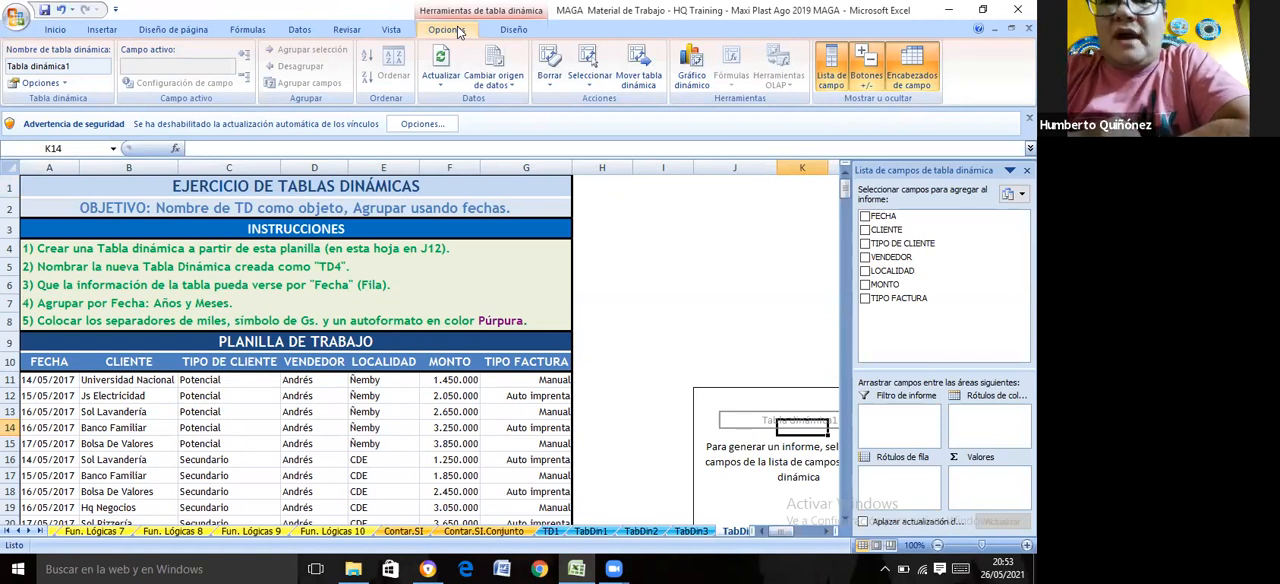
click(79, 66)
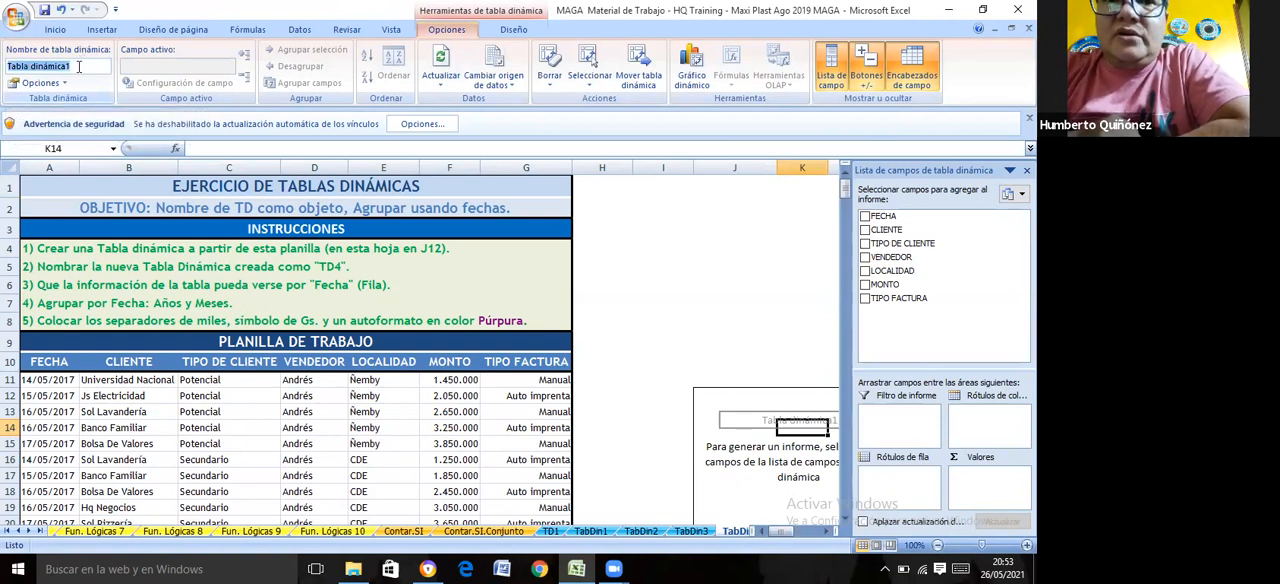
key(BackSpace)
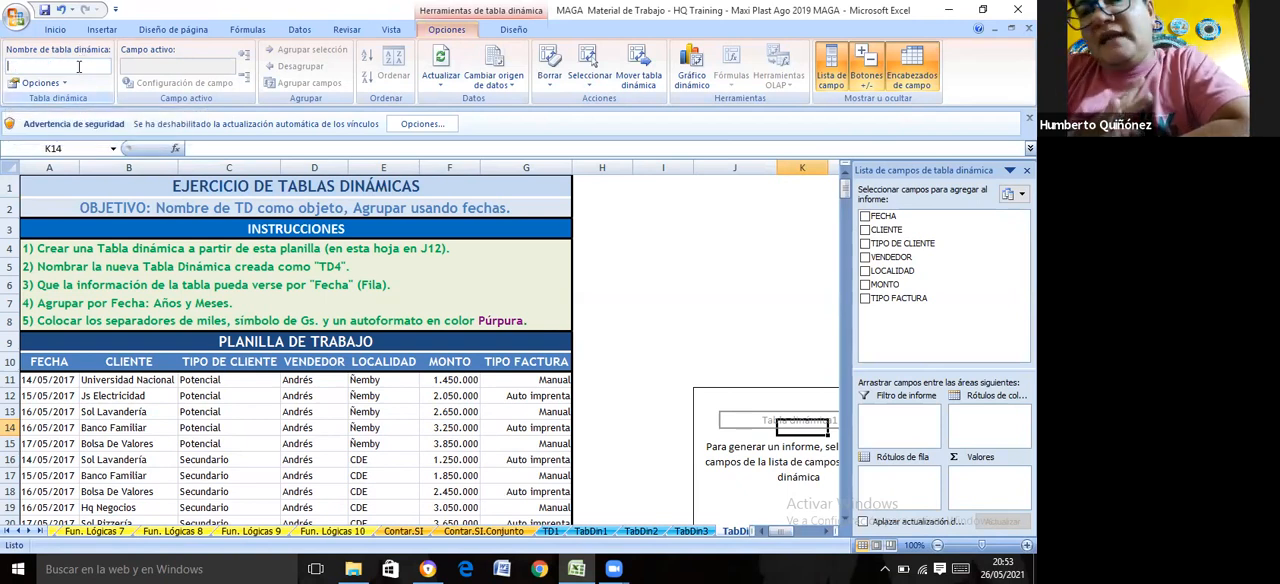
text(T)
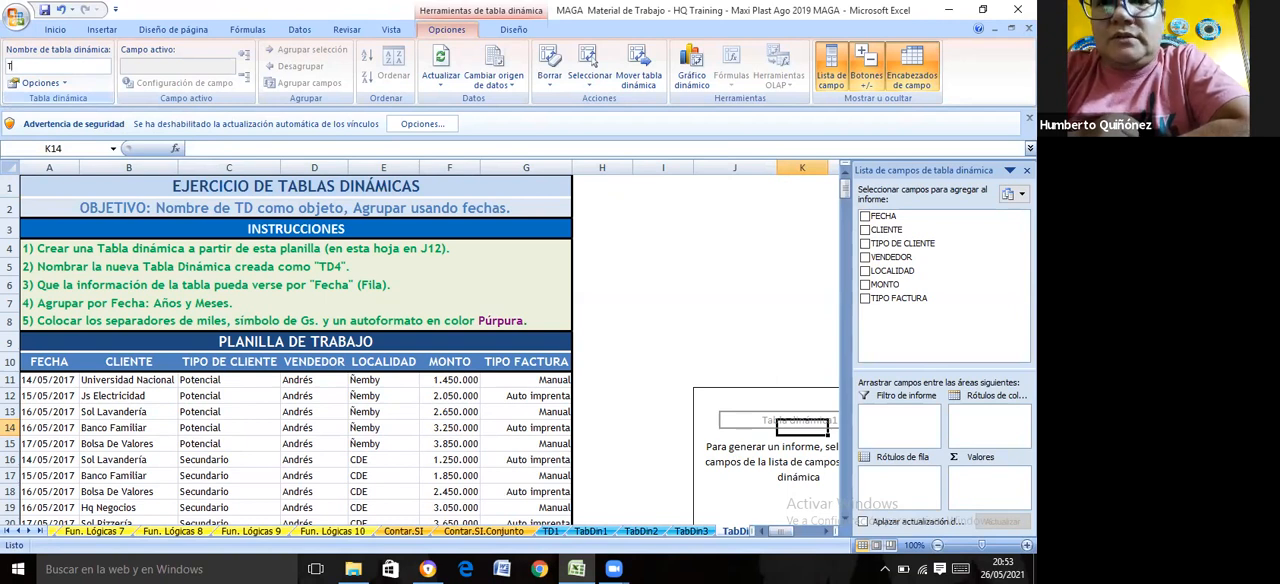
text(D4)
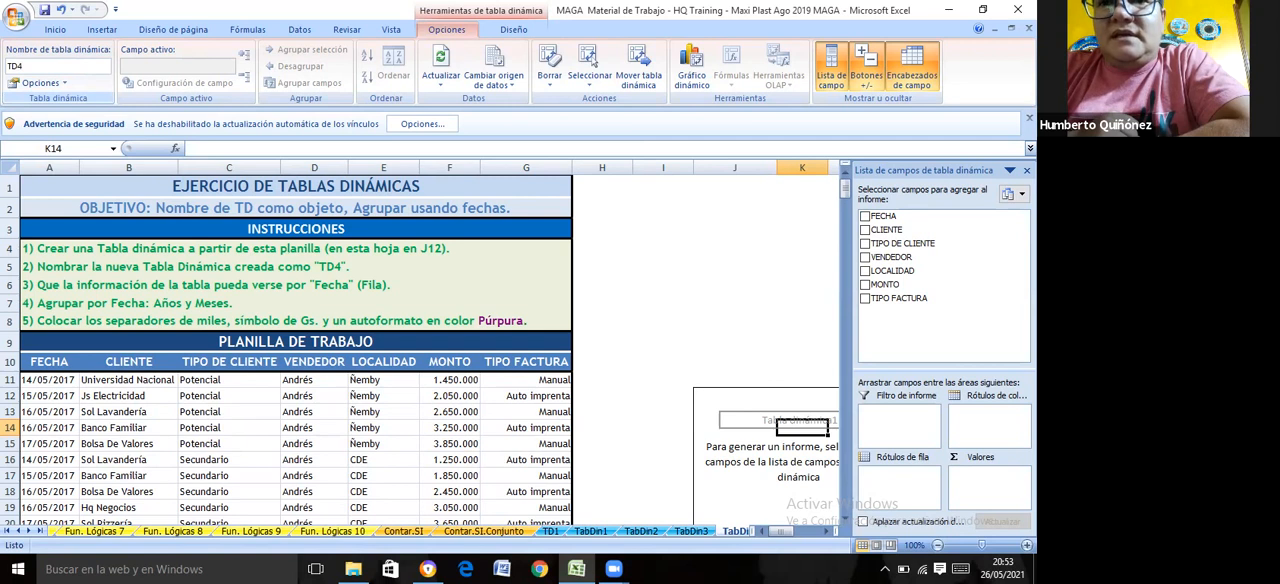
key(Return)
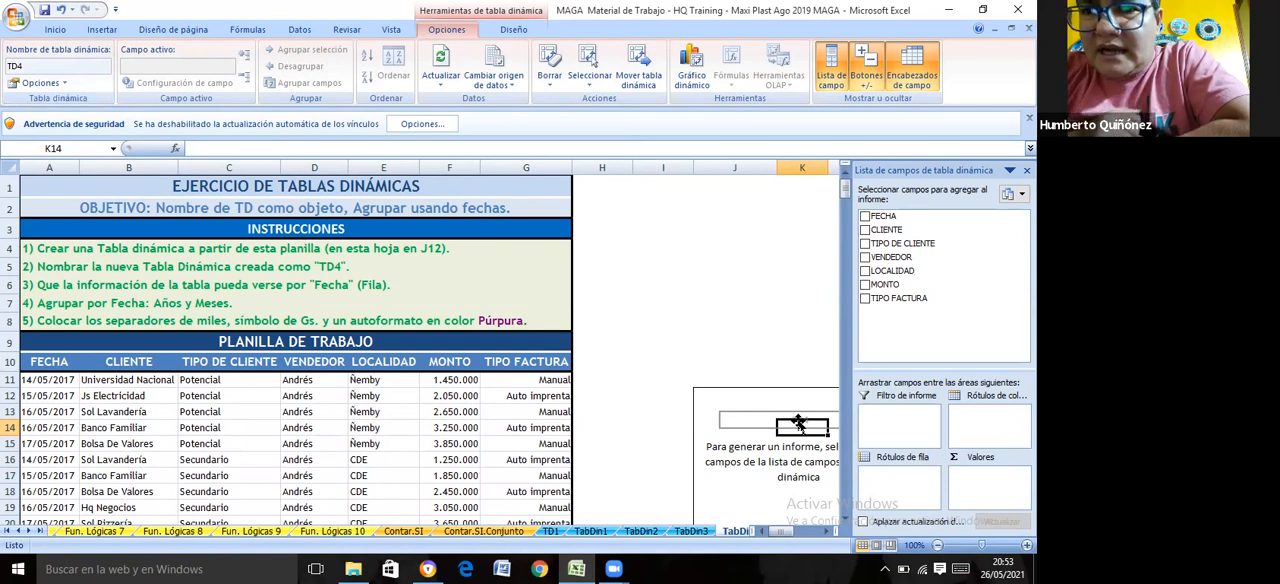
Check the name of the pivot table in its pivot table options
mouse_move(799, 427)
mouse_down()
mouse_move(750, 395)
mouse_move(750, 320)
mouse_move(800, 420)
mouse_up()
click(741, 421)
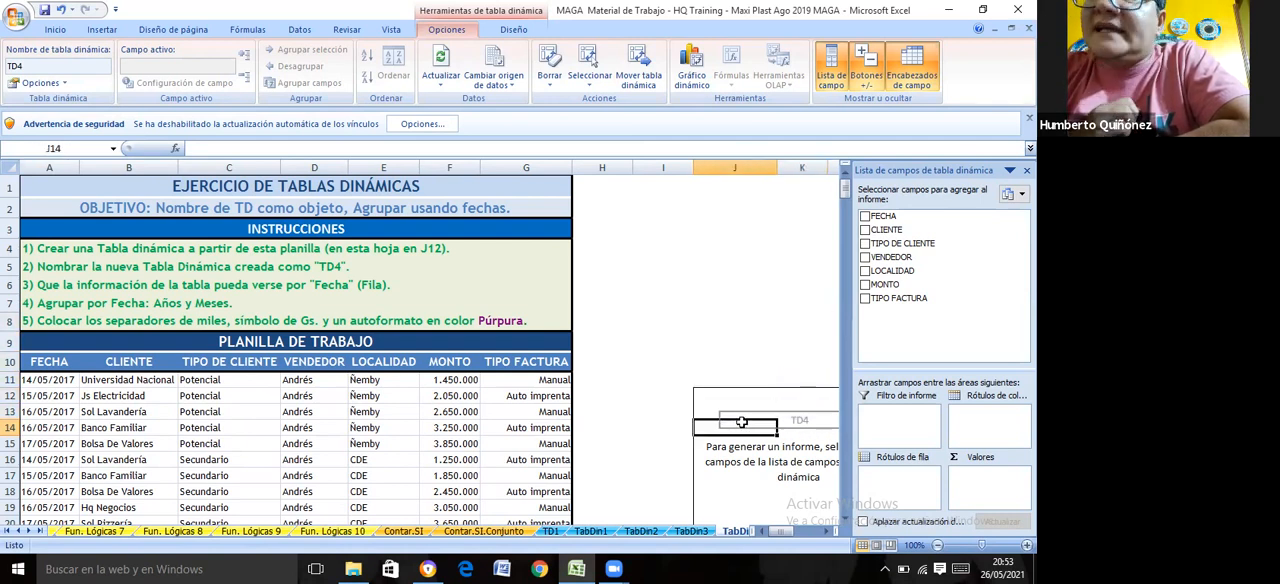
right_click(796, 418)
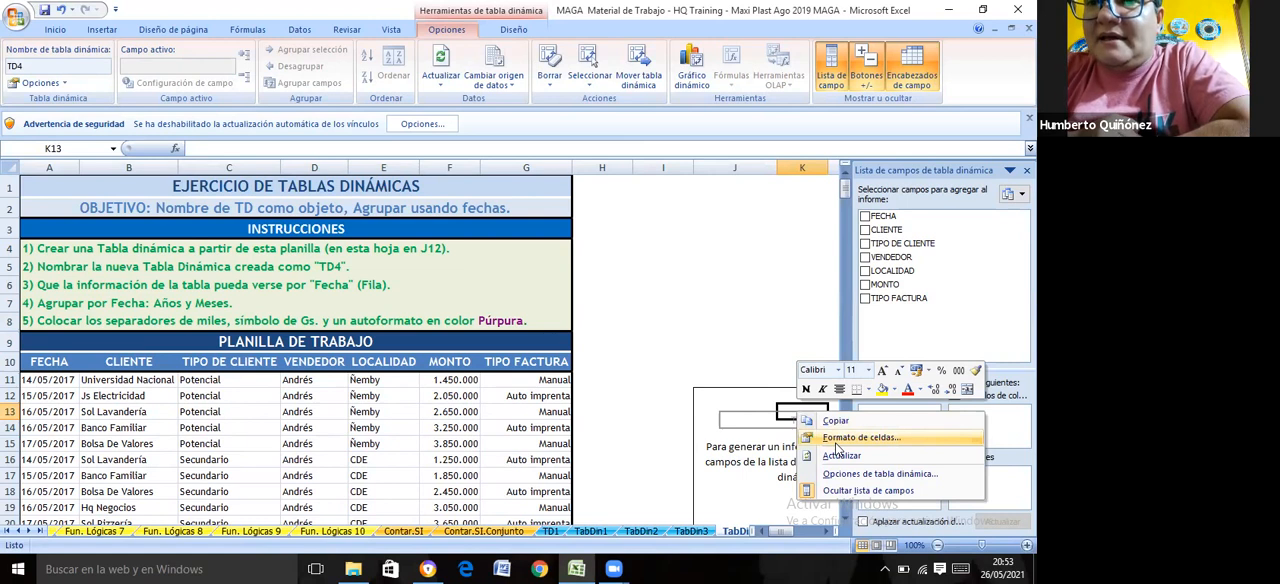
click(846, 474)
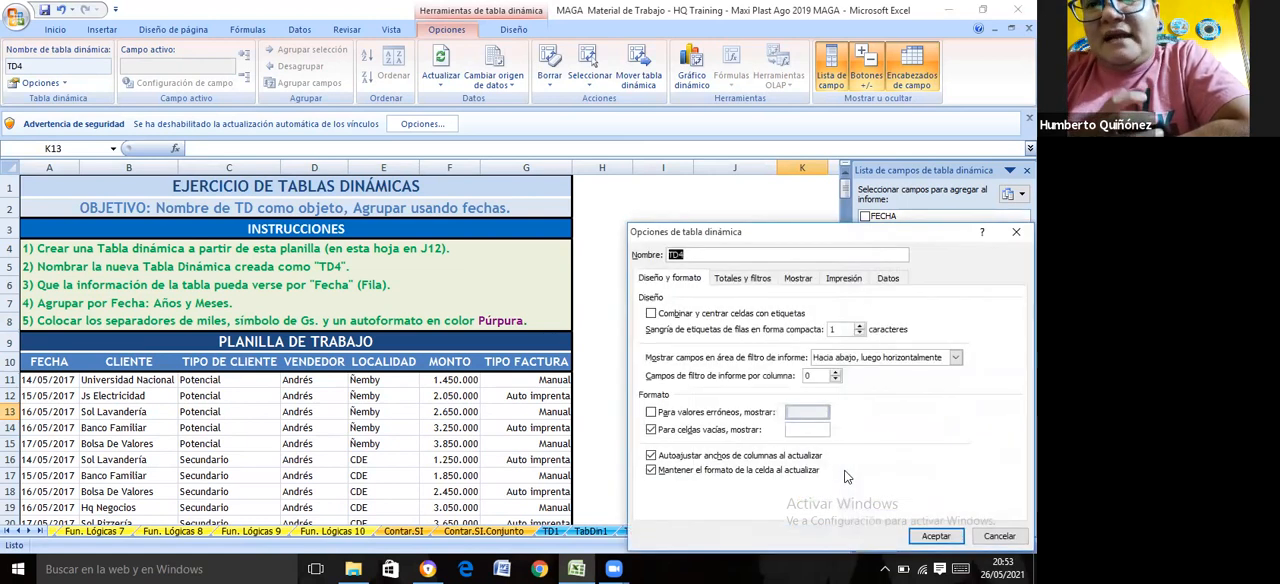
click(686, 254)
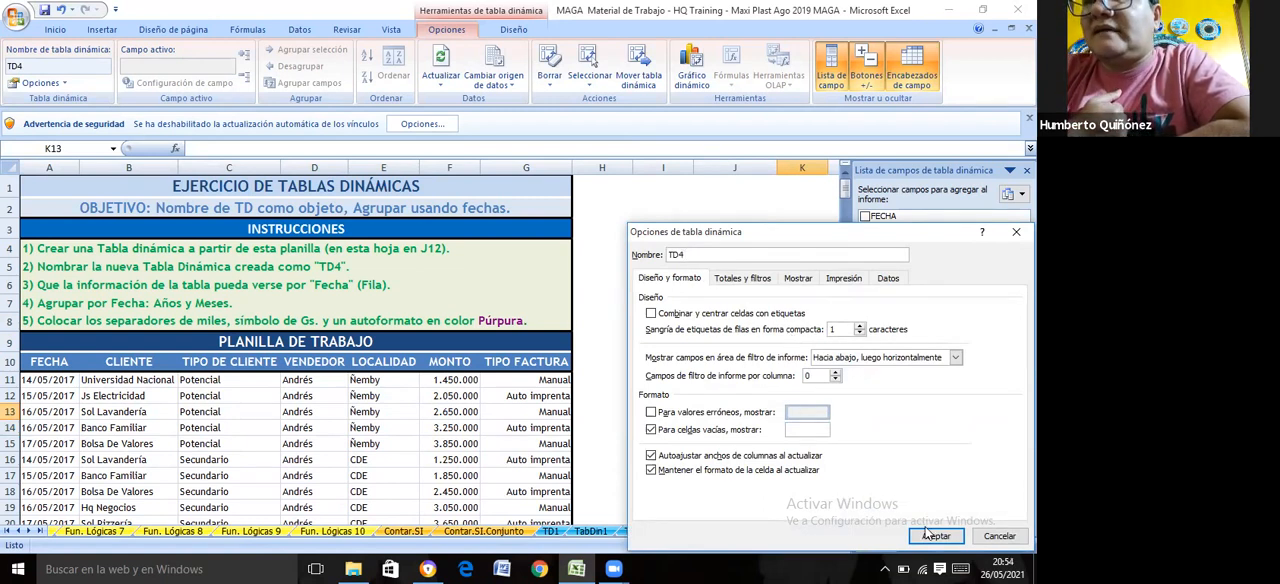
click(935, 537)
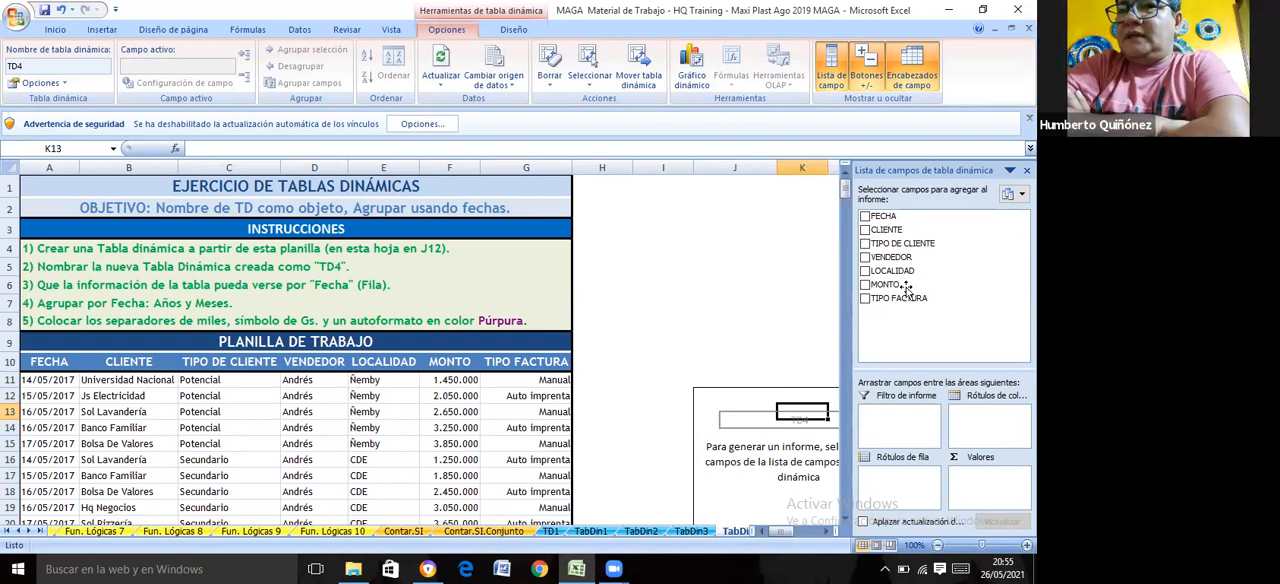
Add FECHA as the row labels and MONTO as the summed values of the TD4 pivot table
click(865, 217)
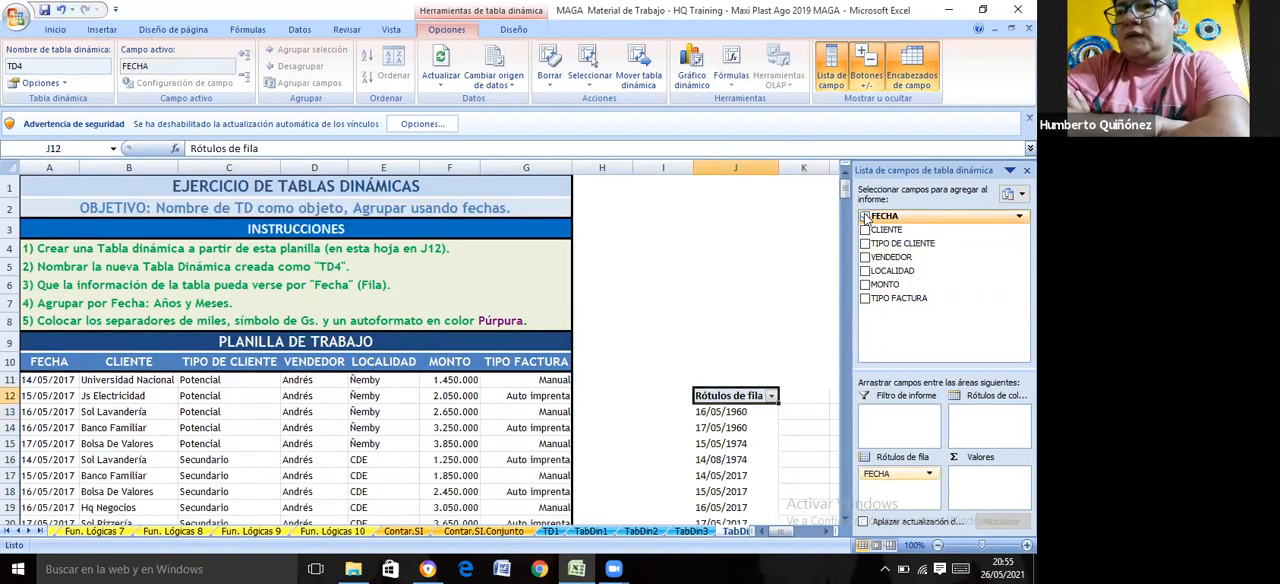
click(768, 266)
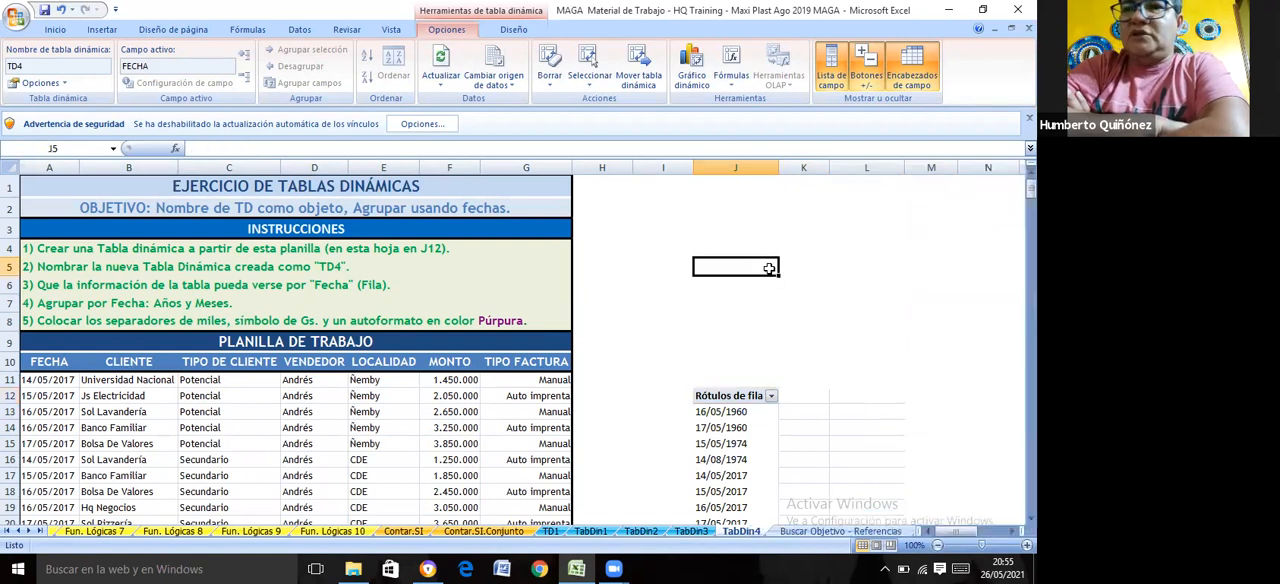
click(750, 441)
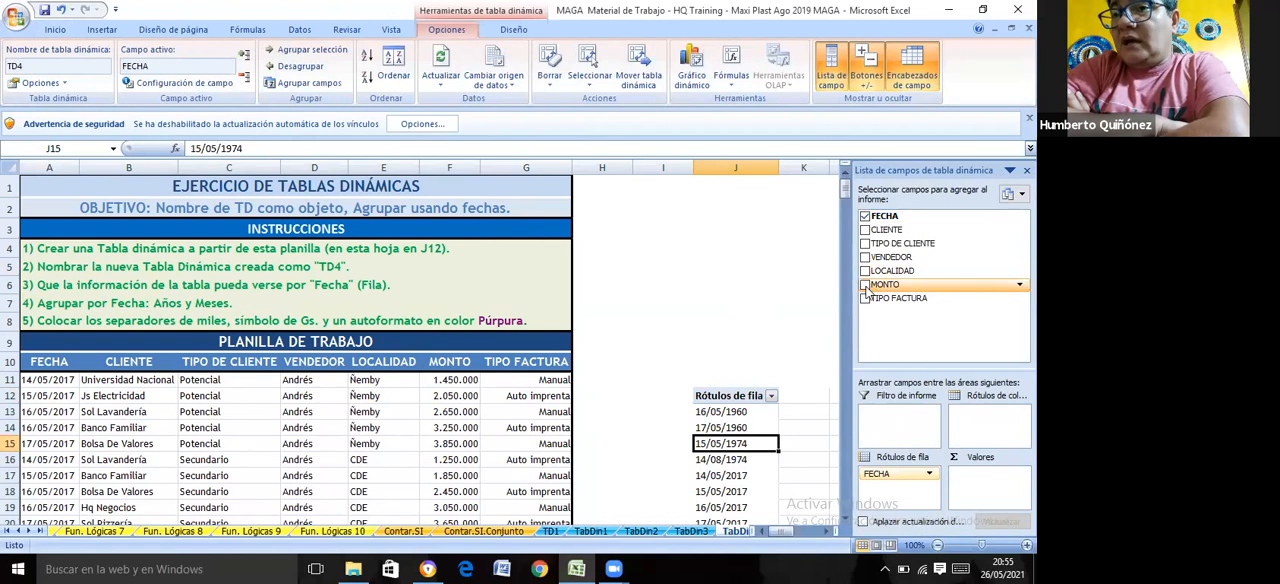
click(865, 285)
click(798, 304)
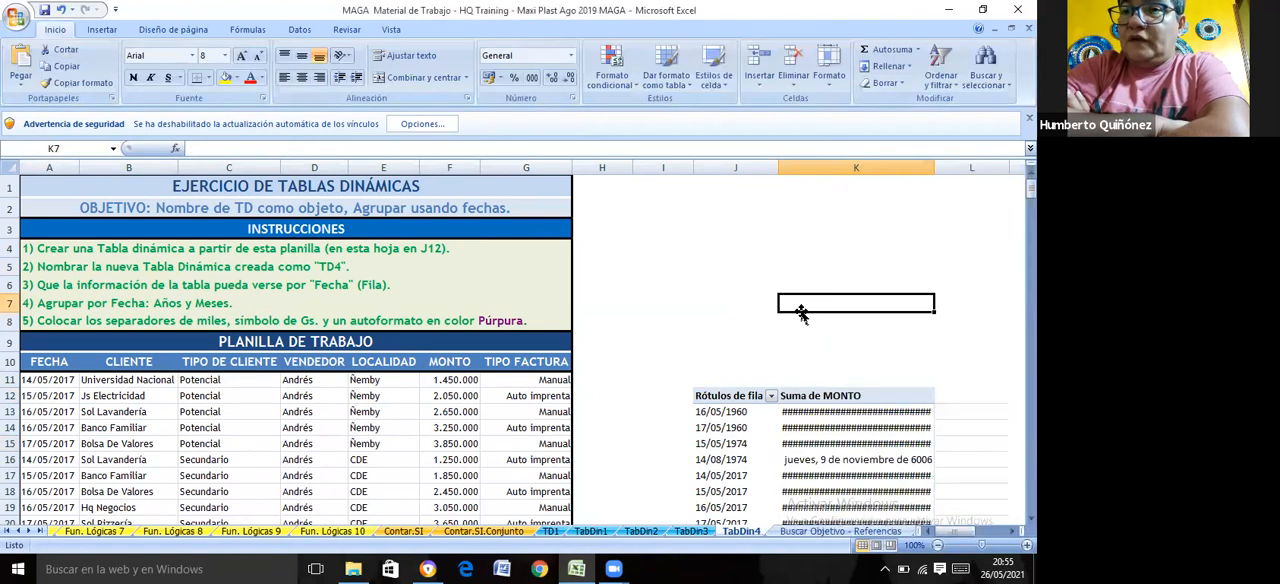
Format the Suma de MONTO amounts in K13:K25 with thousands separators and no decimals
drag(806, 410, 830, 484)
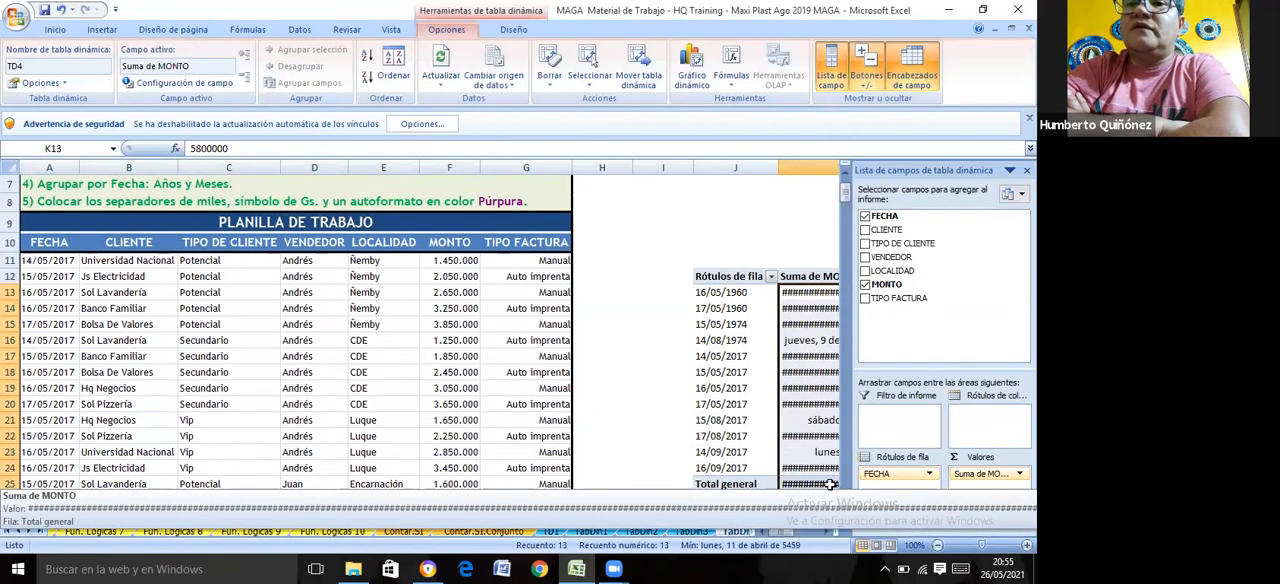
click(55, 30)
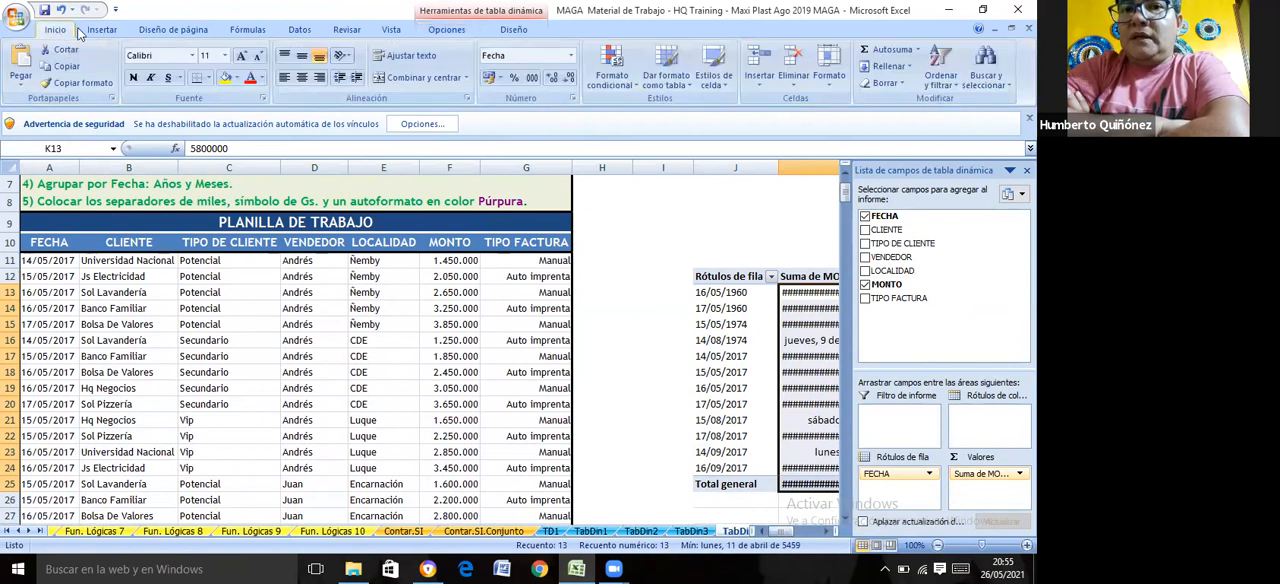
click(532, 77)
click(570, 80)
click(570, 80)
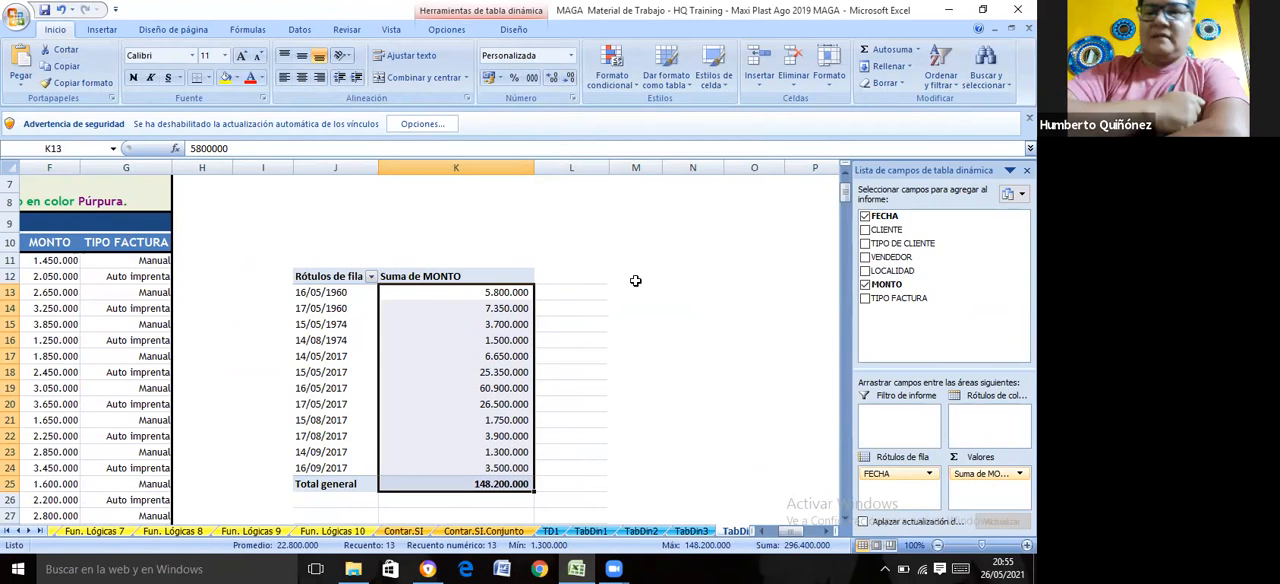
Review the grouping and autoformat instructions above the data table on the TabDin4 sheet
click(588, 228)
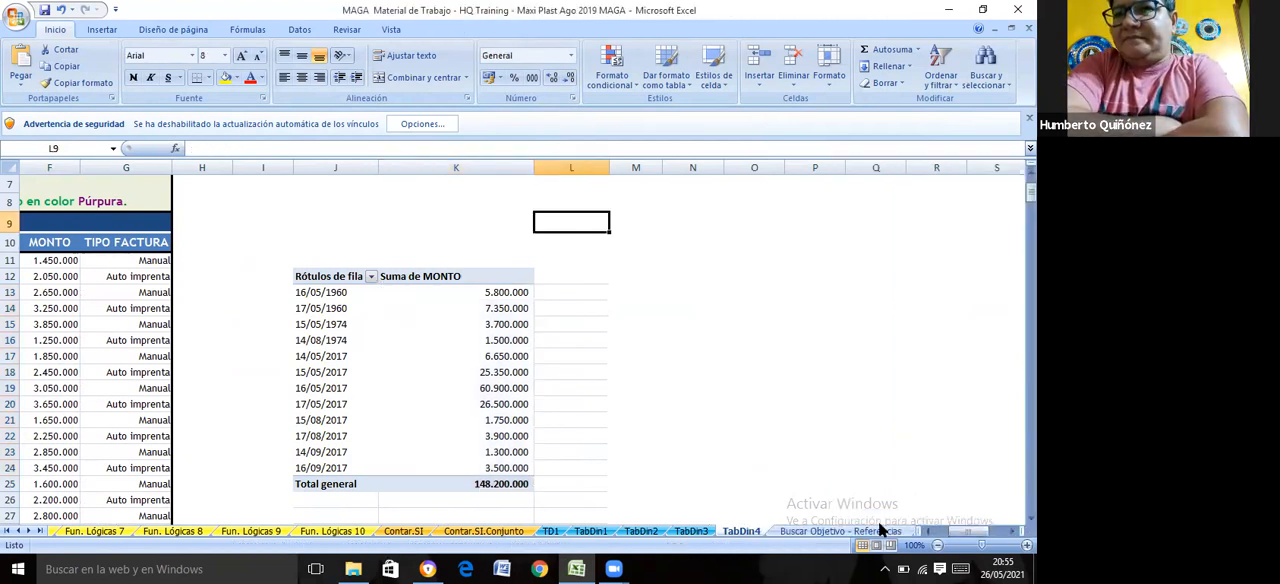
click(929, 531)
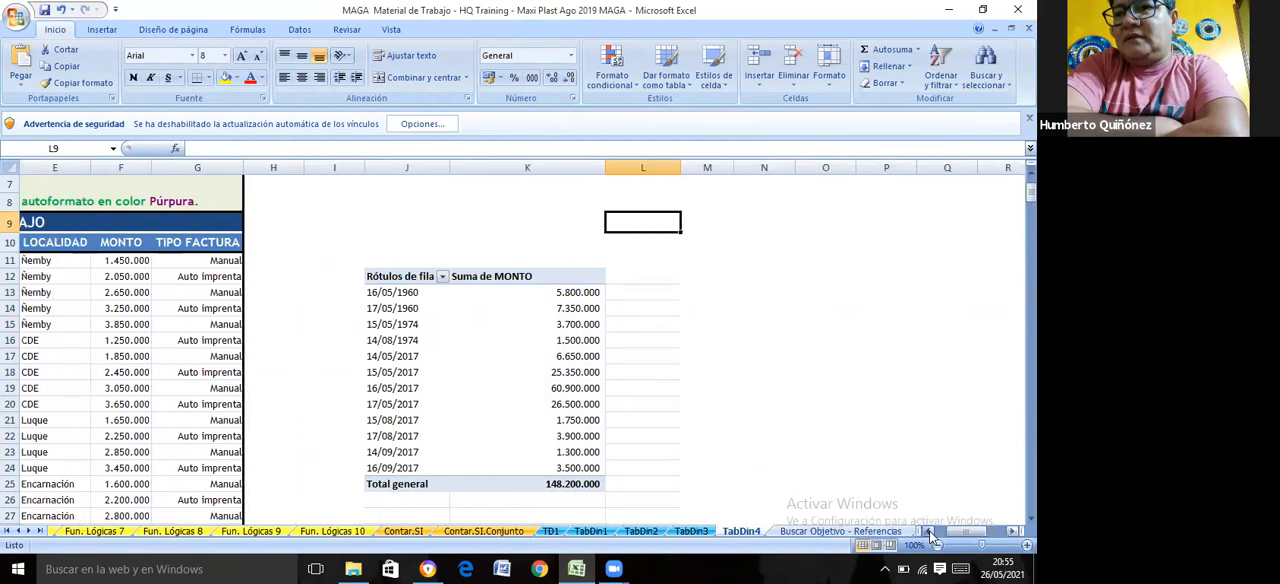
click(929, 531)
click(929, 531)
click(929, 531)
click(929, 531)
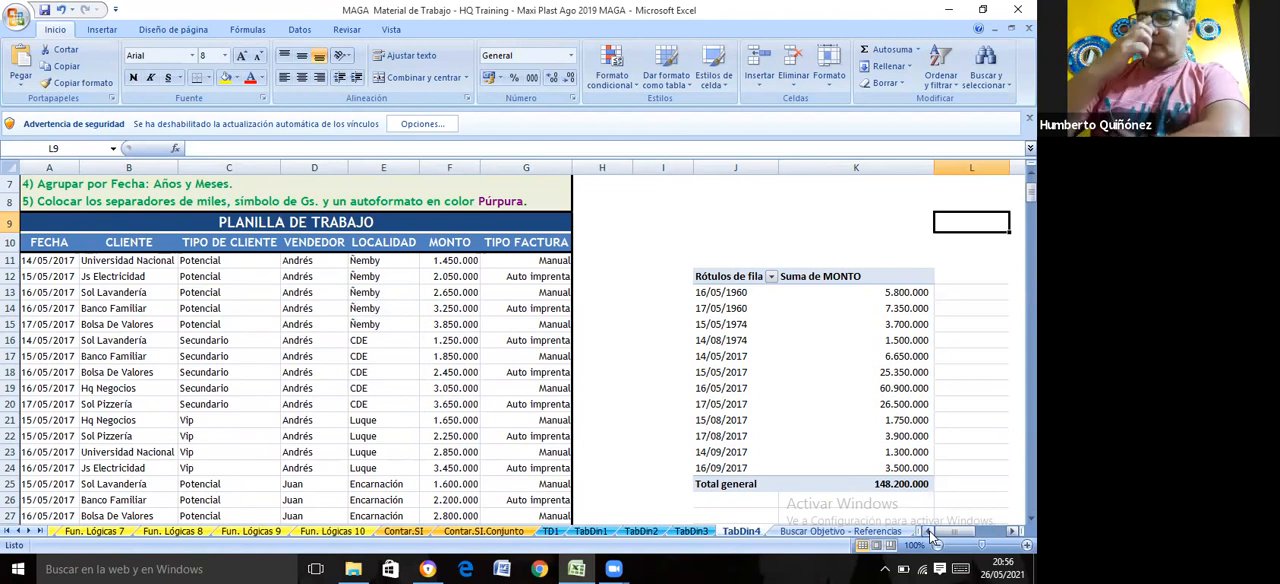
click(726, 294)
double_click(729, 306)
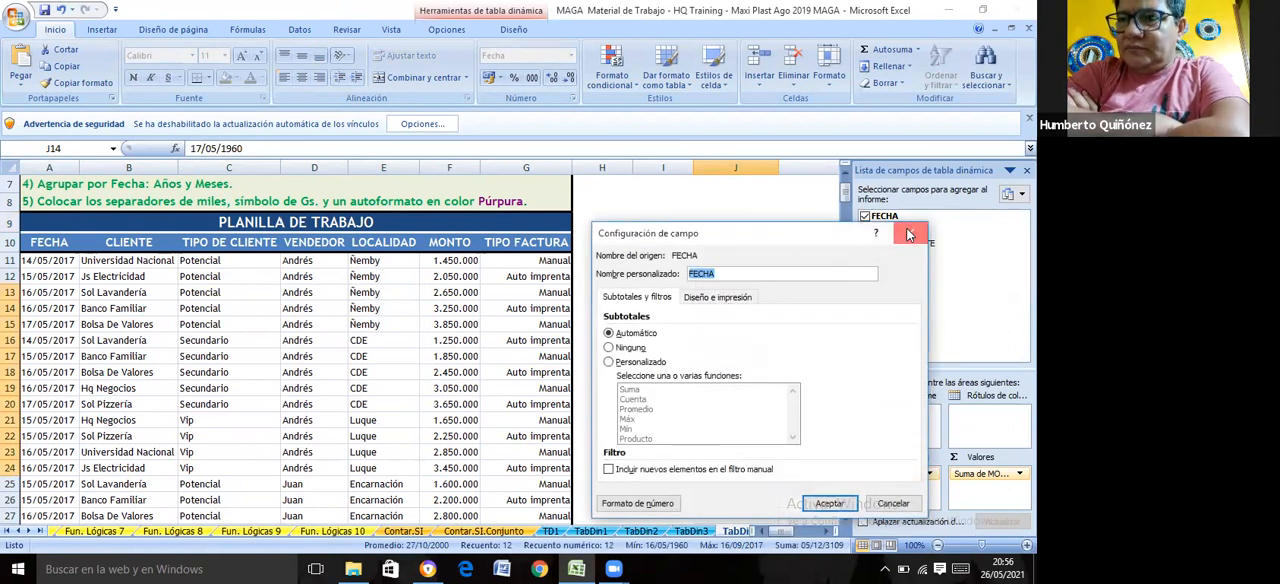
click(910, 234)
Group the FECHA row labels of the TD4 pivot table by months and years
click(720, 358)
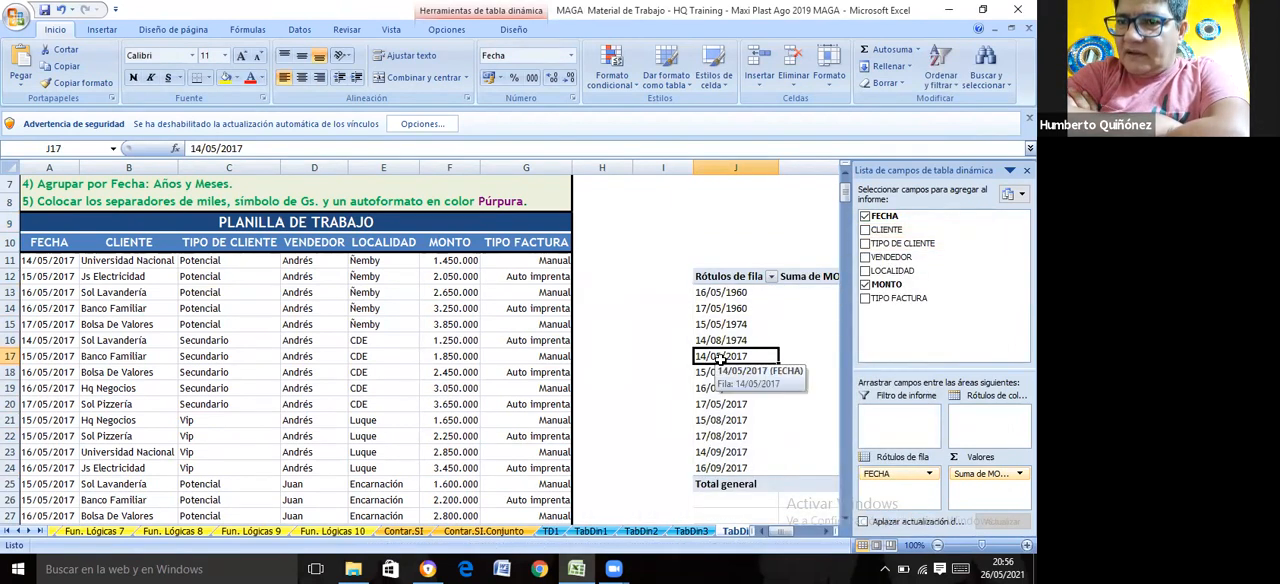
right_click(720, 358)
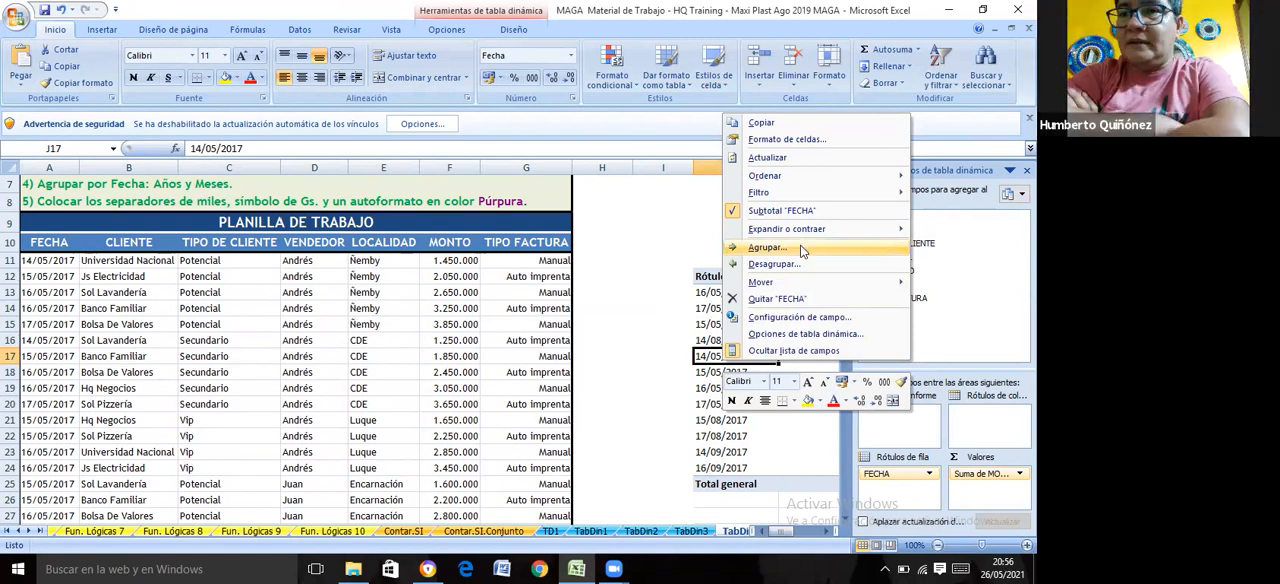
click(768, 247)
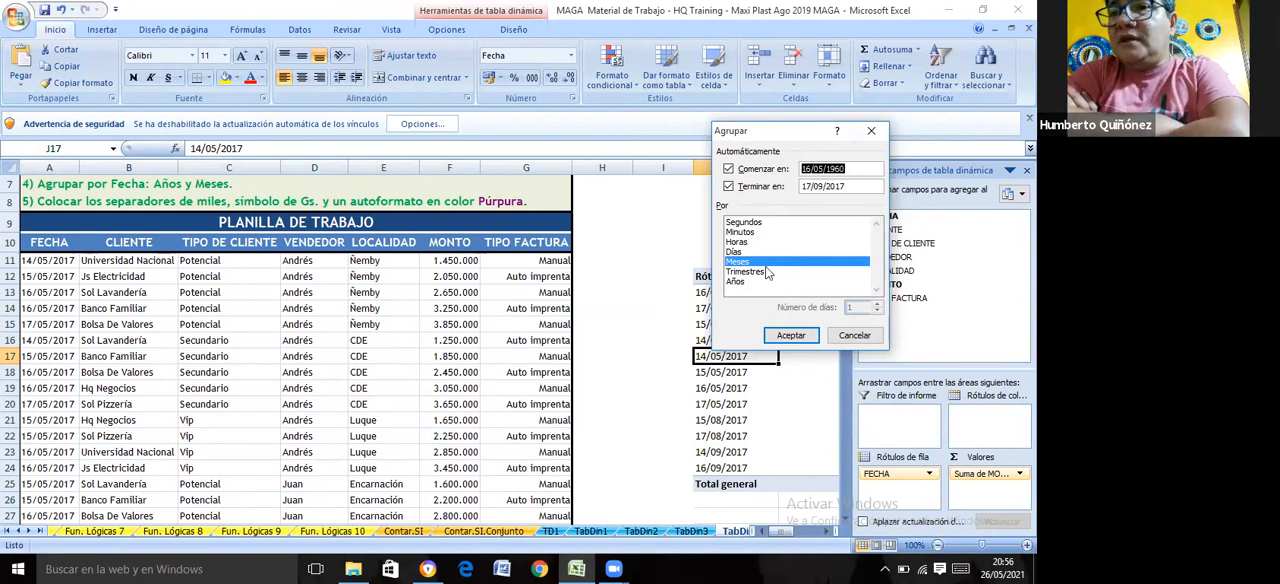
click(735, 284)
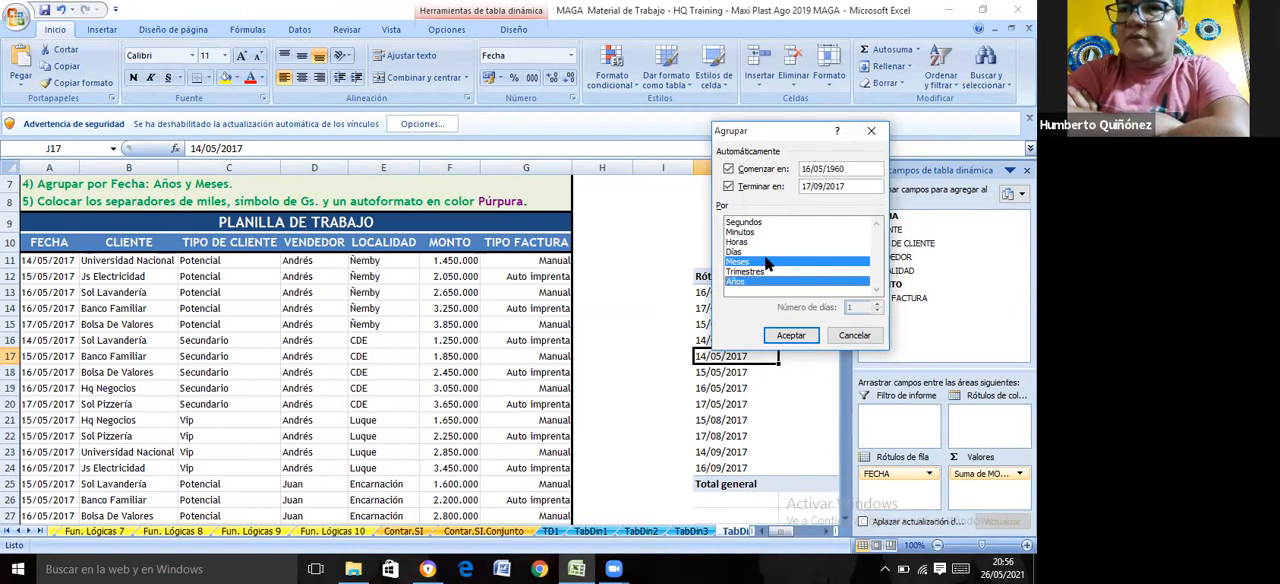
click(791, 336)
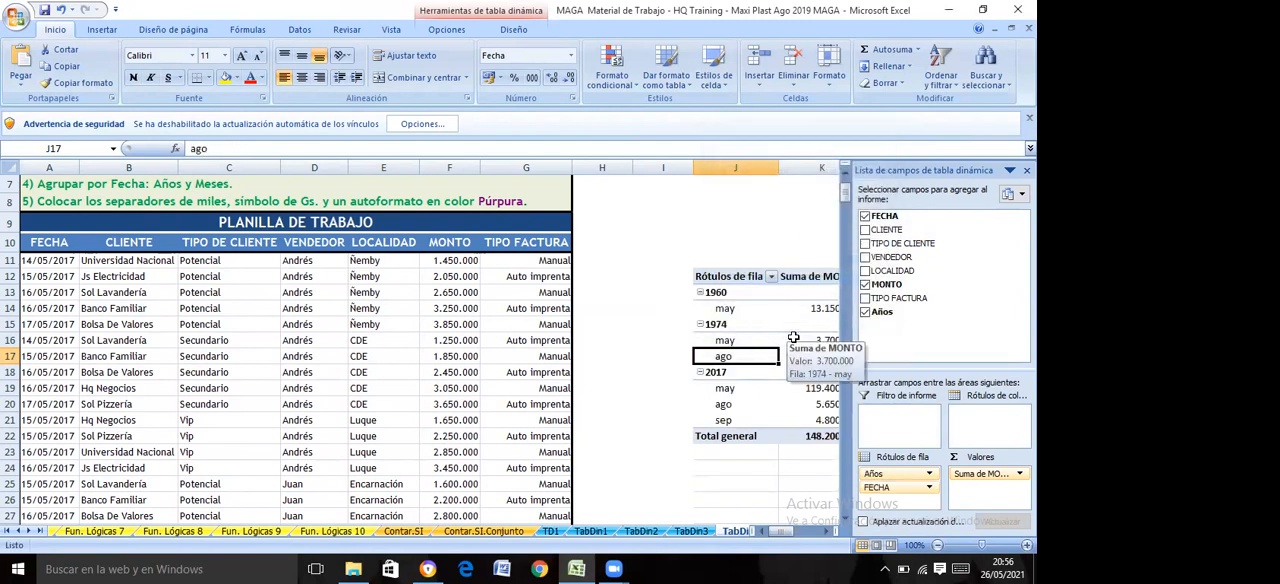
click(641, 313)
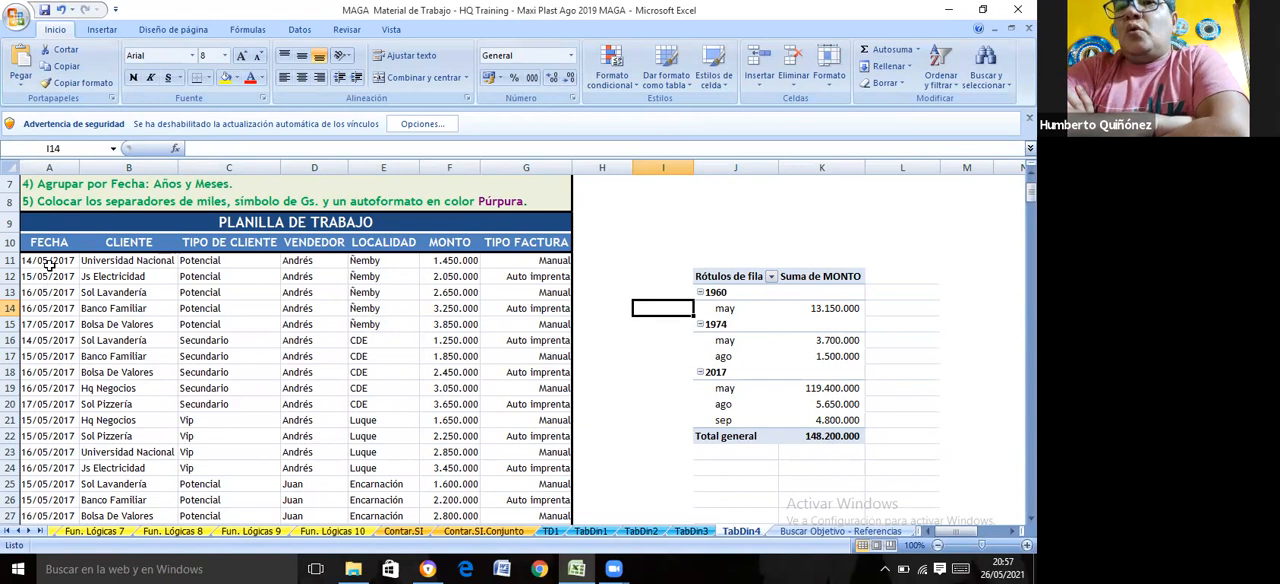
Change the first FECHA entry of the source table, in A11, to 01/01/2019
click(53, 259)
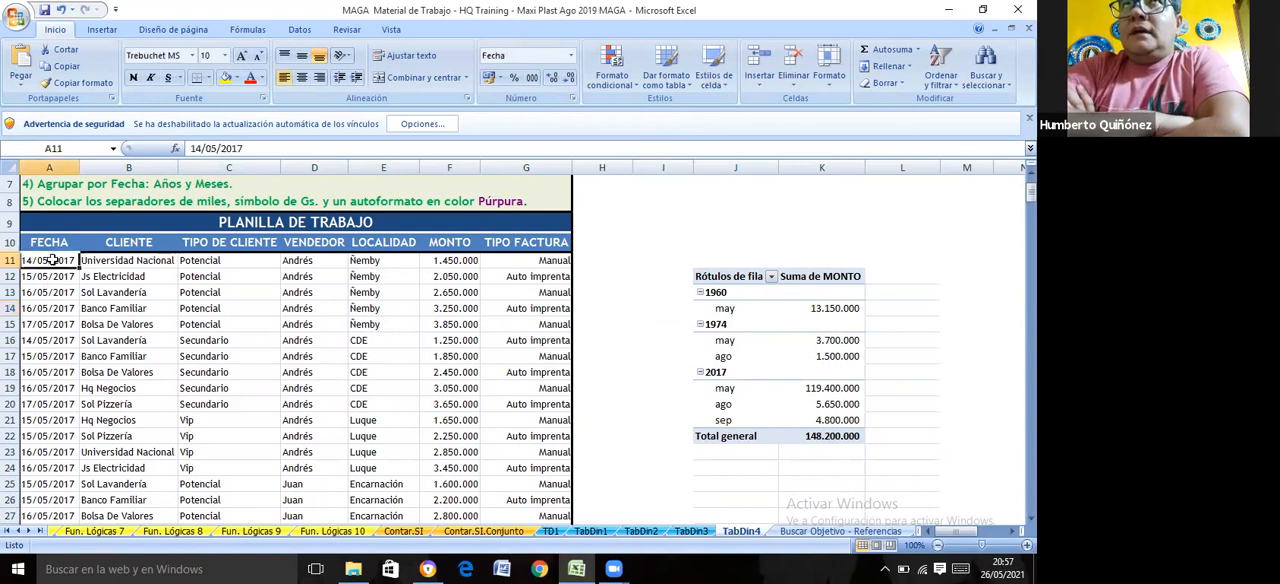
text(01/0)
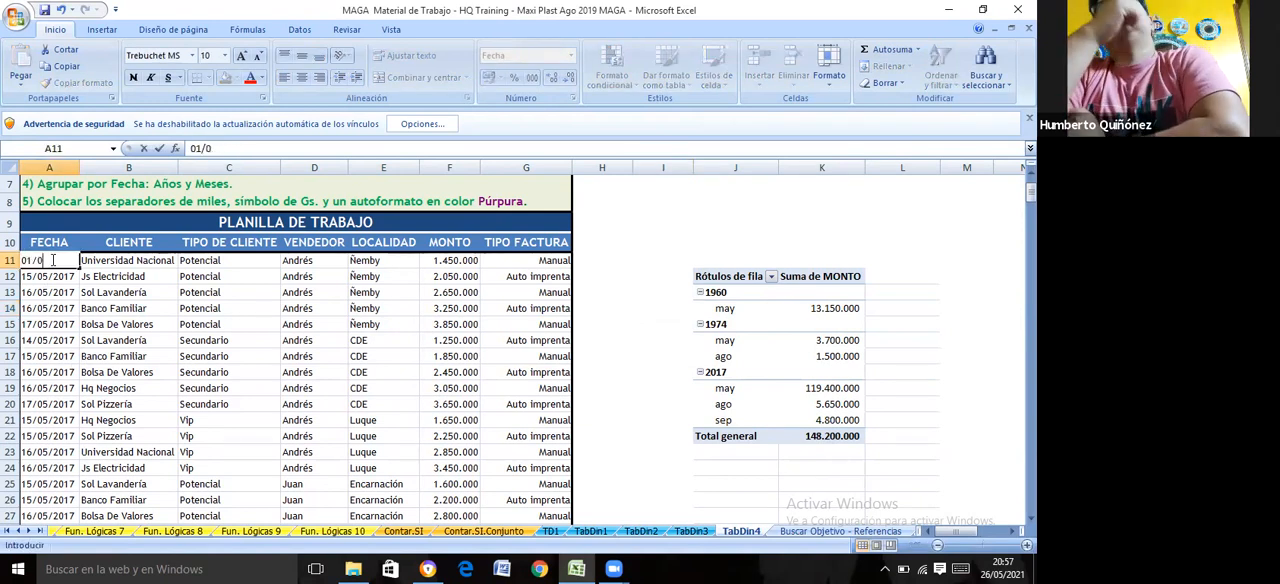
text(1/)
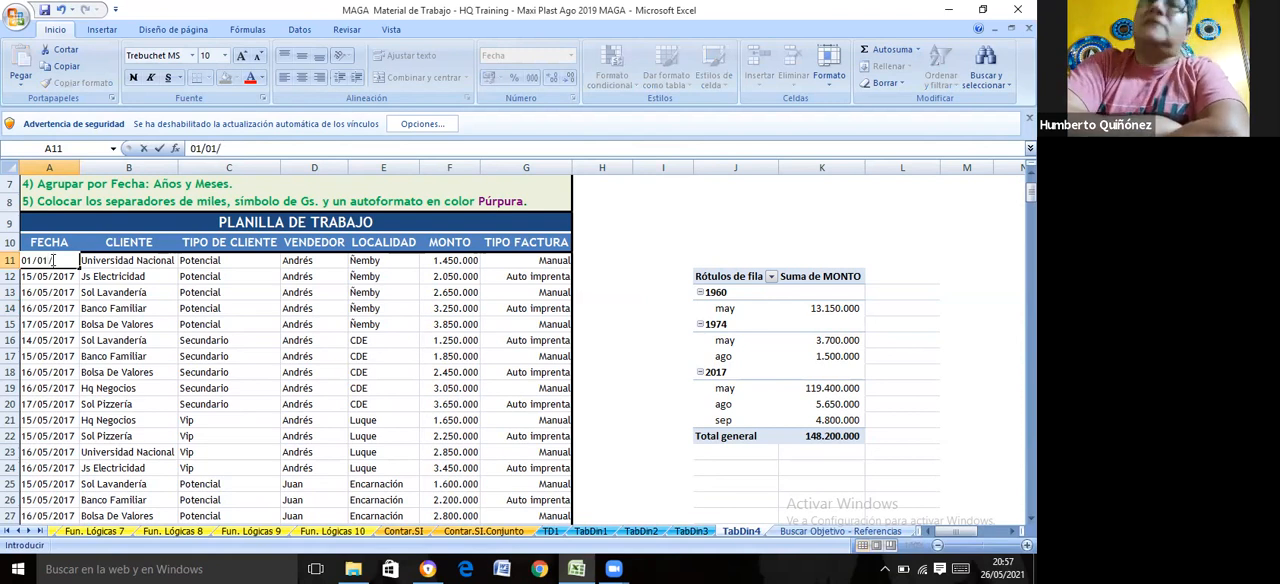
text(2019)
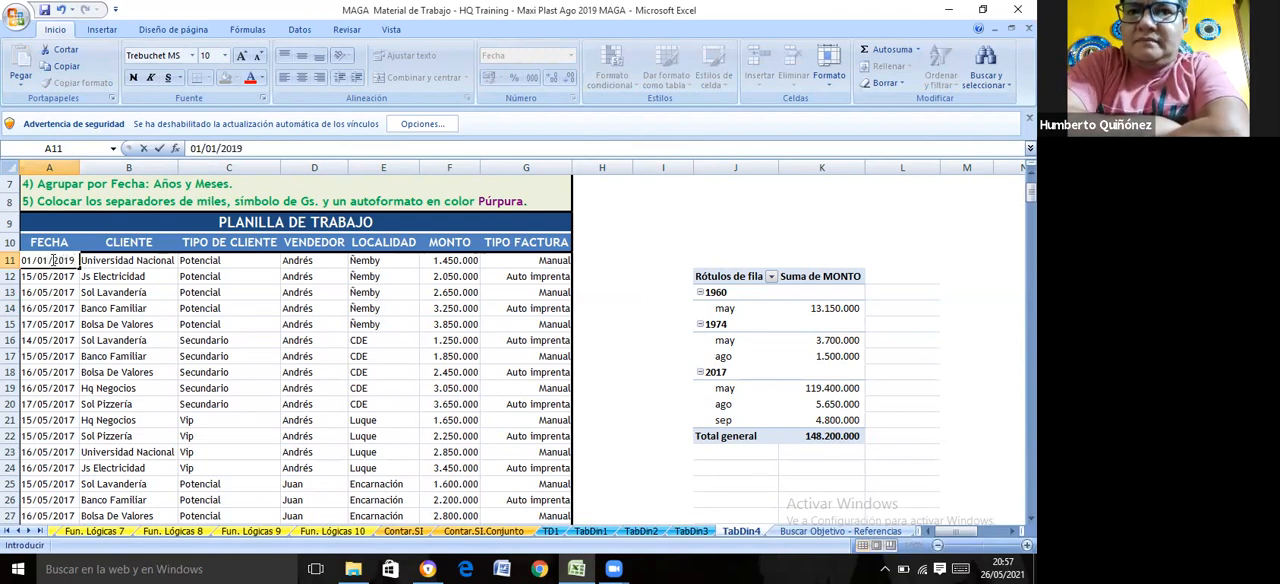
key(Return)
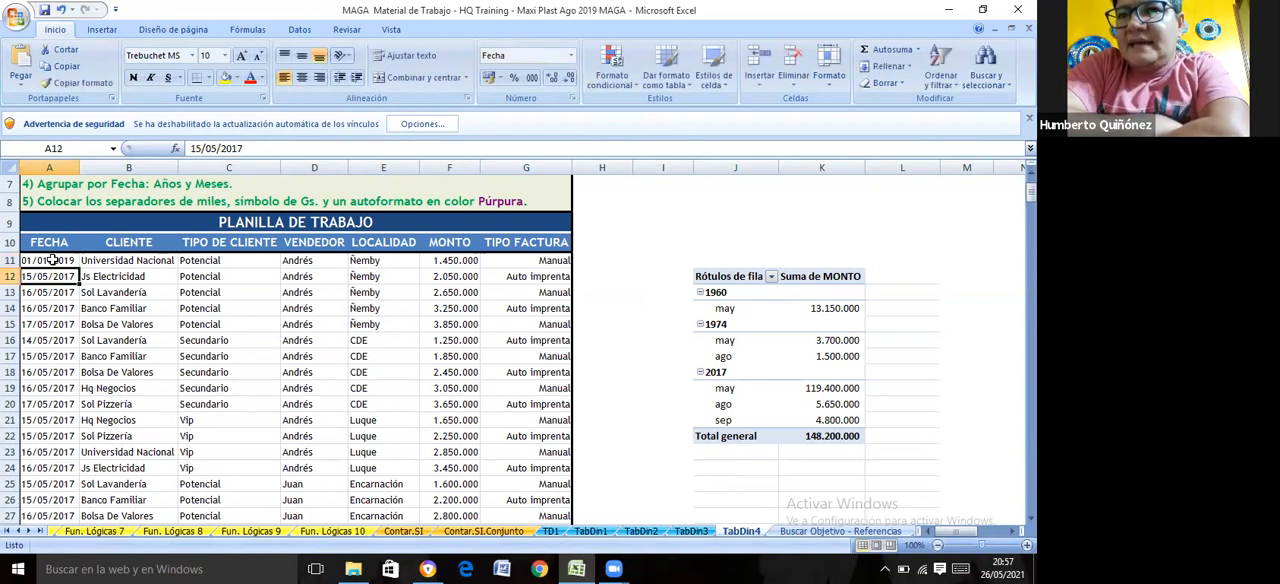
Fill the FECHA column down from A11 to the end of the table as a series increasing by months
click(50, 259)
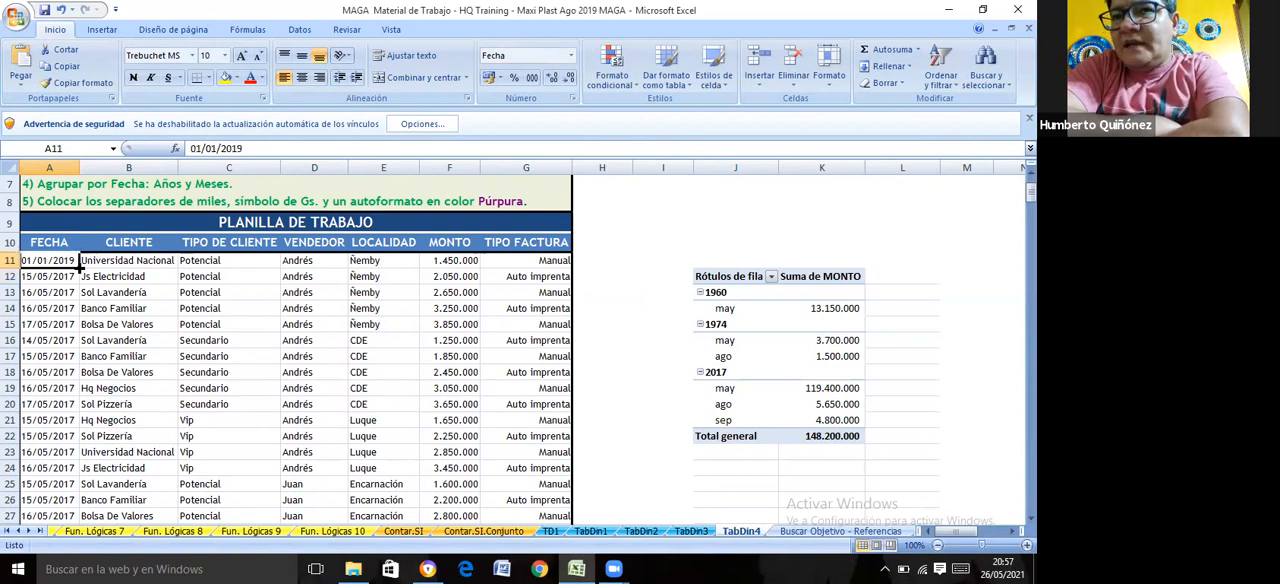
double_click(78, 267)
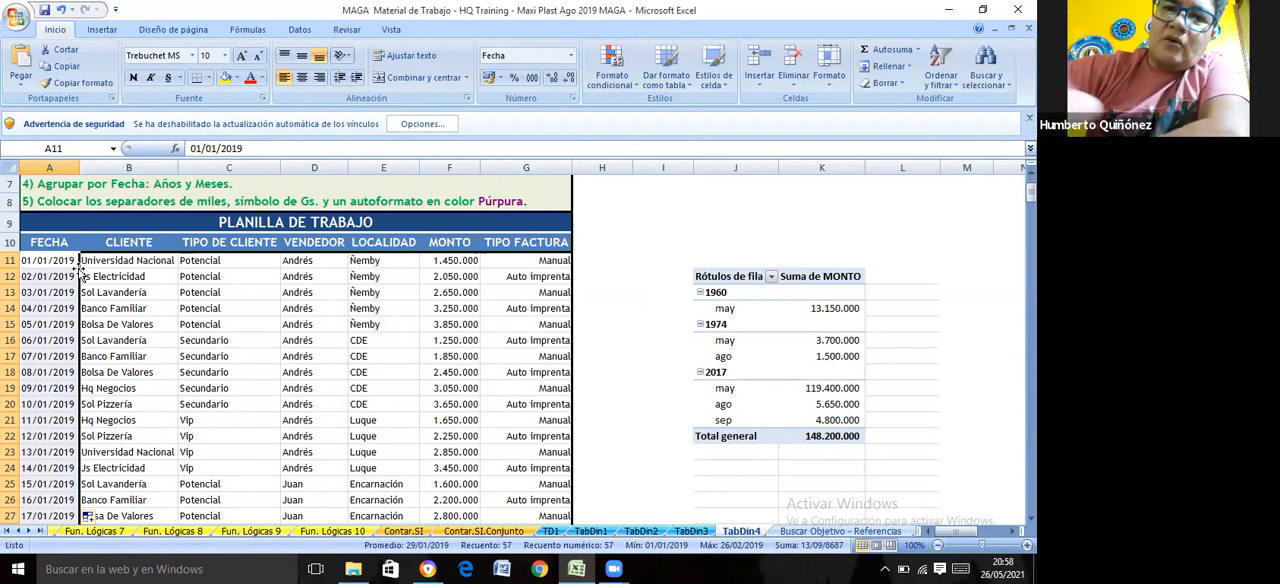
click(94, 516)
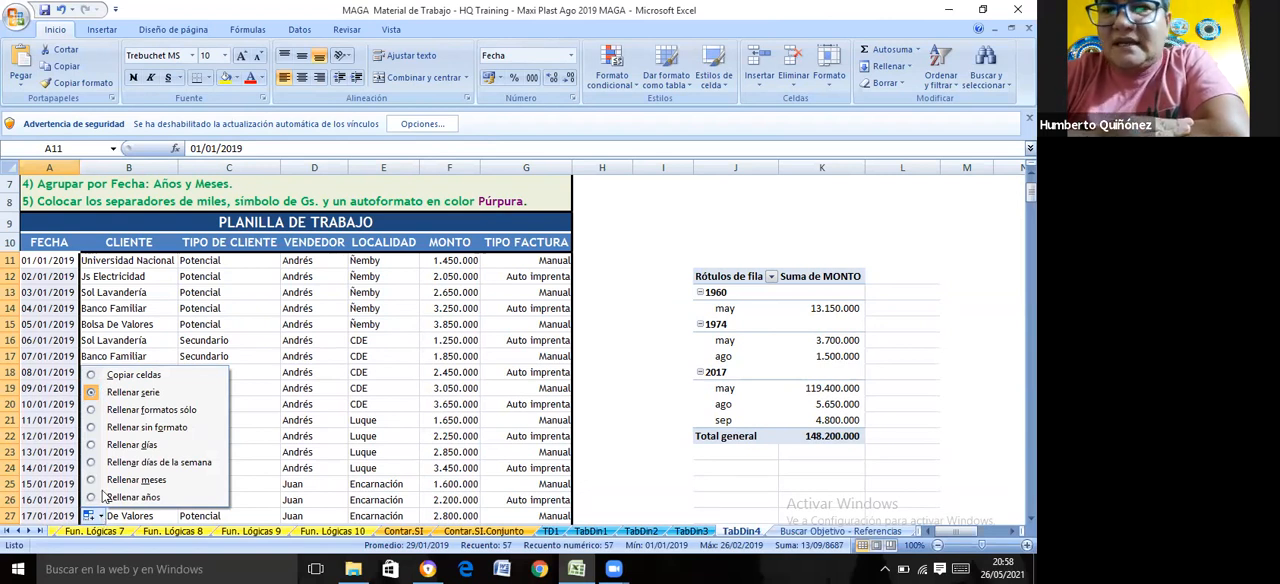
click(92, 480)
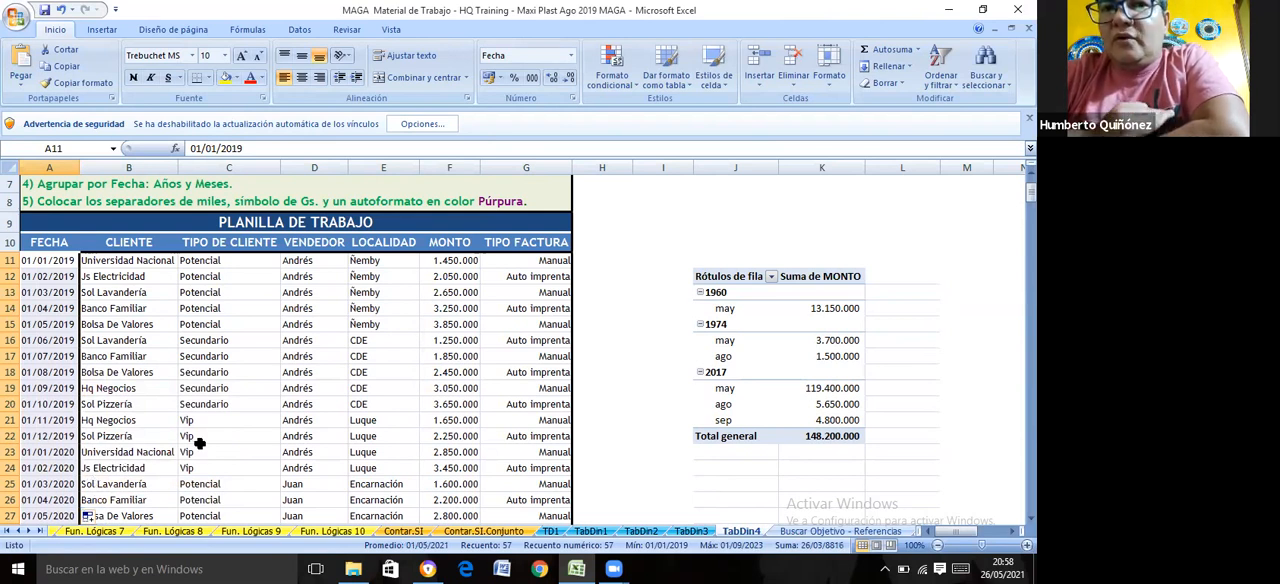
key(Down)
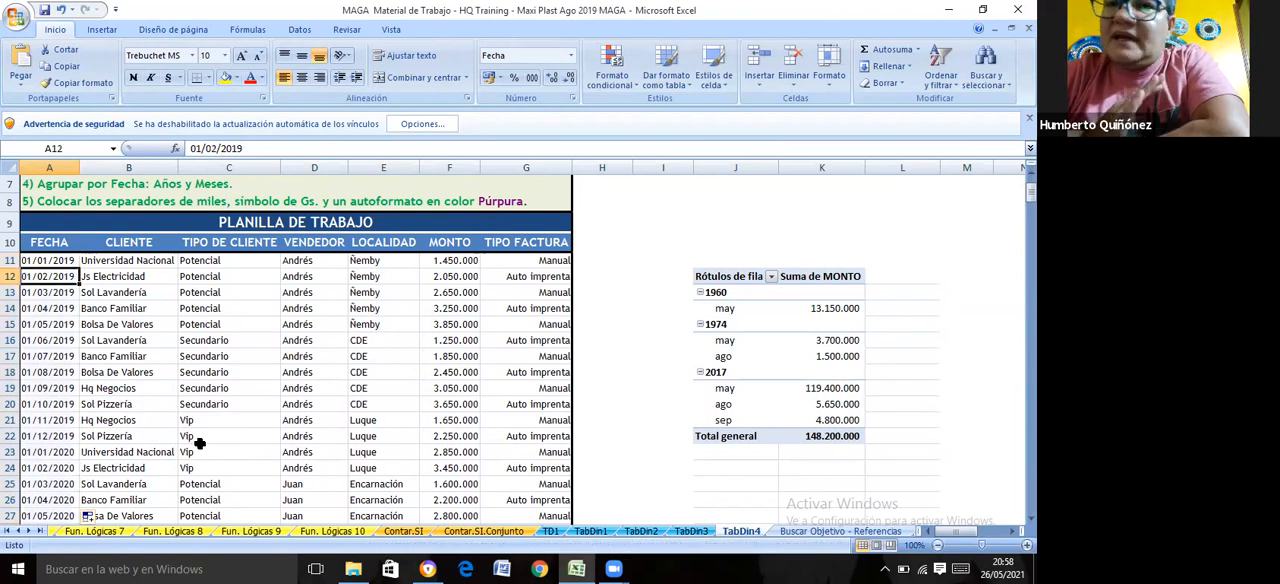
key(Down)
key(Down)
key(Down)
key(Down)
key(Down)
key(Down)
key(Down)
key(Down)
key(Down)
key(Down)
key(Down)
key(Down)
key(Down)
key(Down)
key(Down)
key(Down)
key(Down)
key(Down)
key(Down)
key(Down)
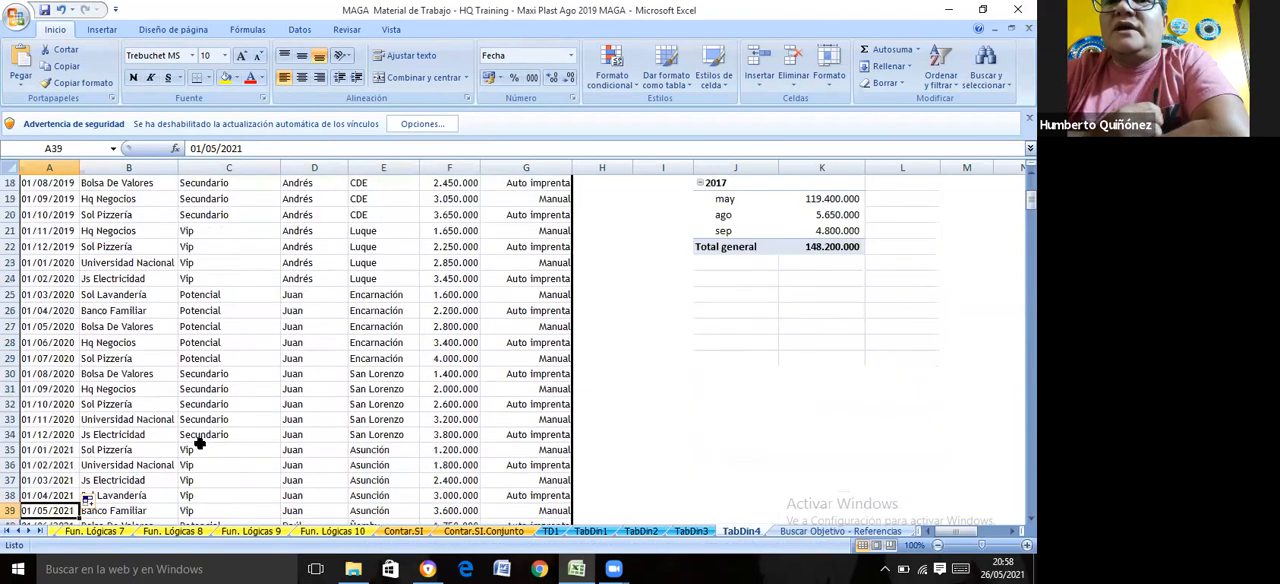
key(Up)
key(Up)
key(Up)
key(Up)
key(Up)
key(Up)
key(Up)
key(Up)
key(Up)
key(Up)
key(Up)
key(Up)
key(Up)
key(Up)
key(Up)
key(Up)
key(Up)
key(Up)
key(Up)
key(Up)
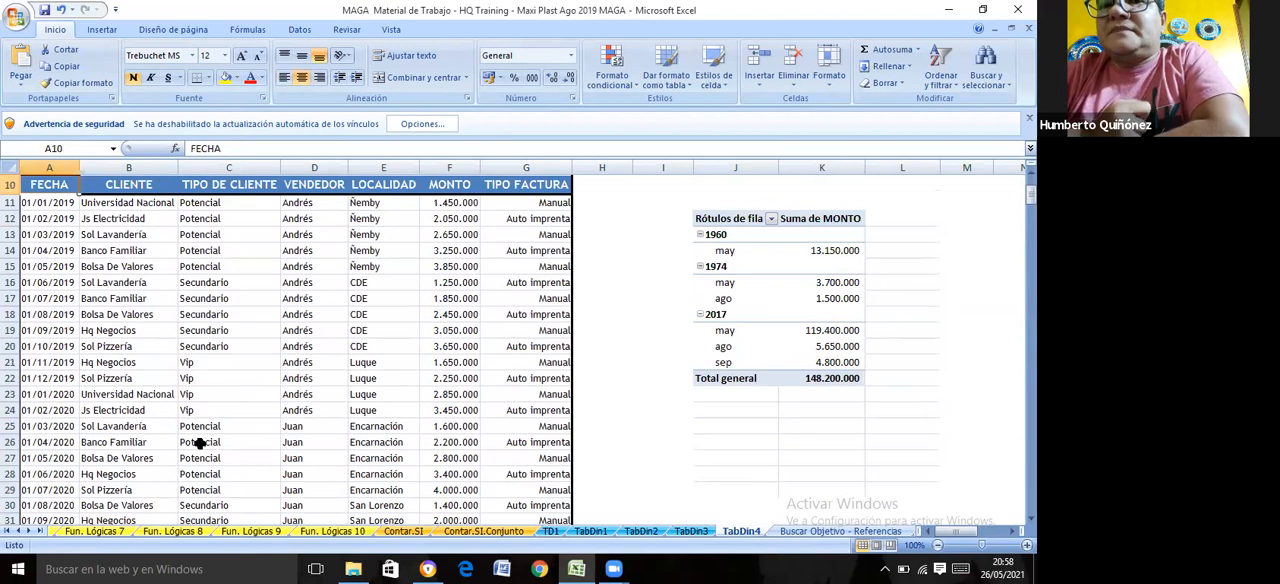
Refresh the TD4 pivot table with the new dates, allowing it to replace the contents of the destination cells
click(741, 265)
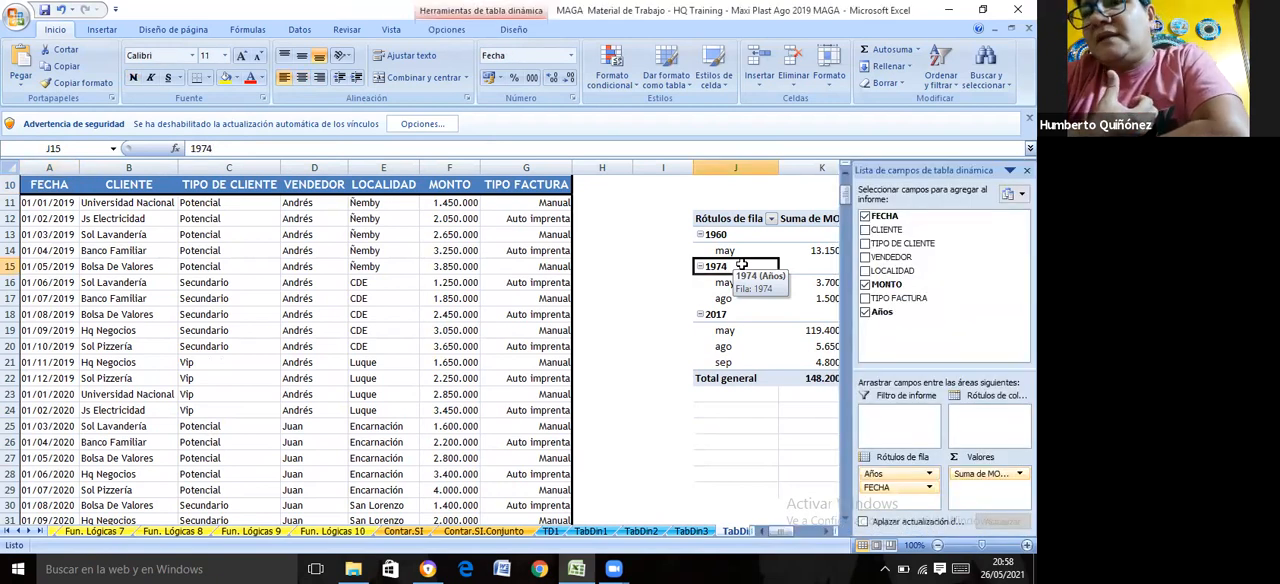
right_click(742, 266)
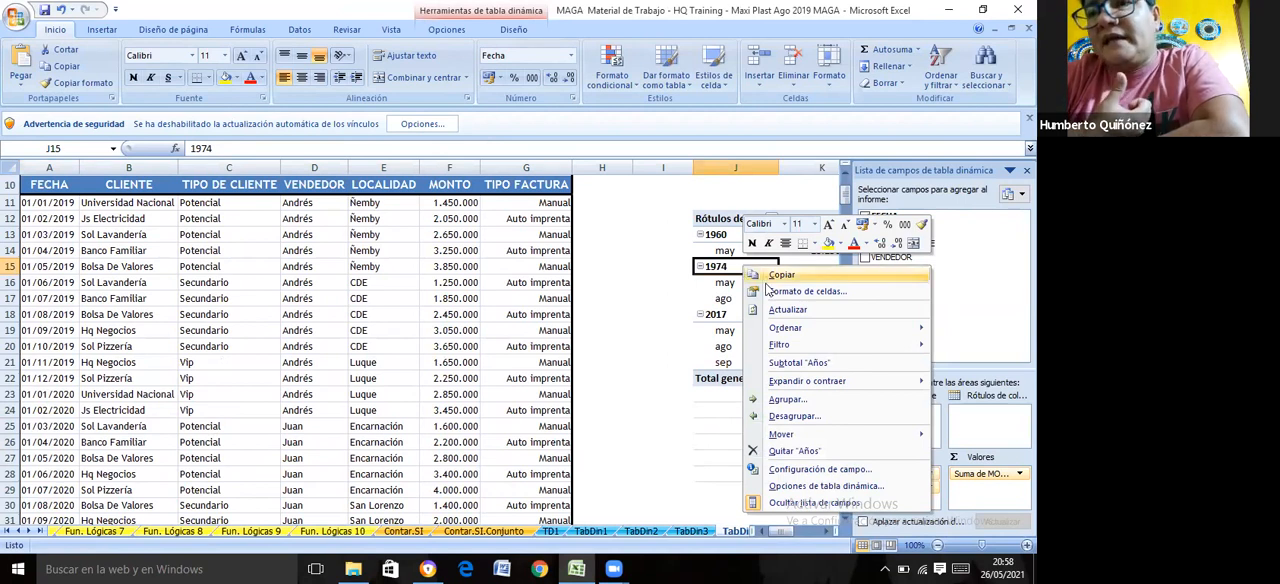
click(778, 311)
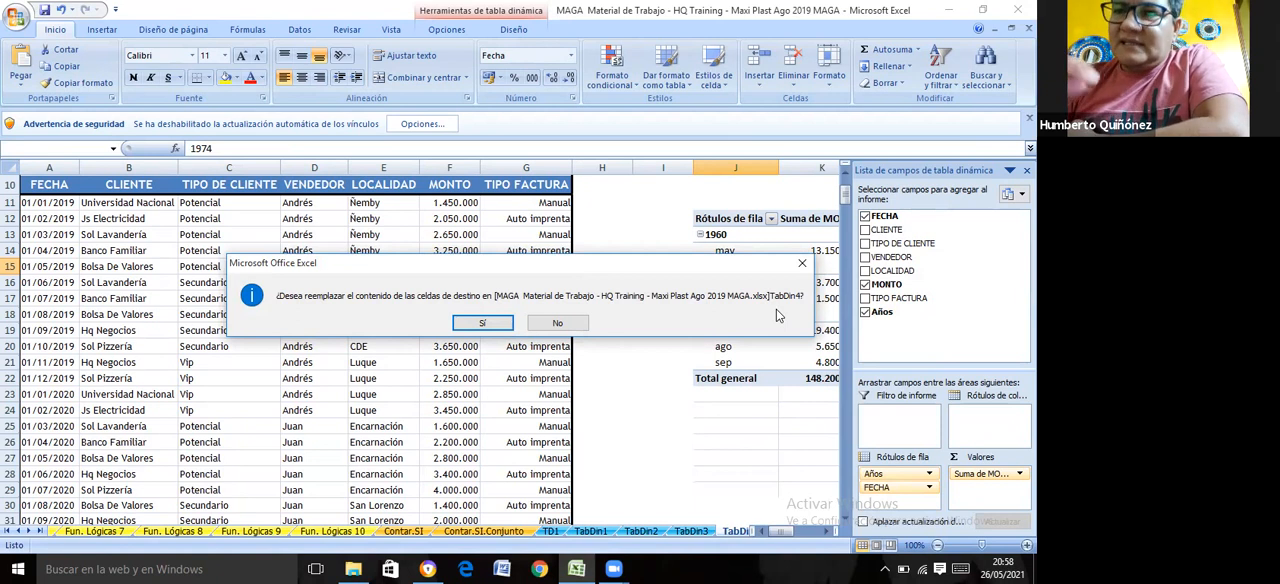
click(507, 323)
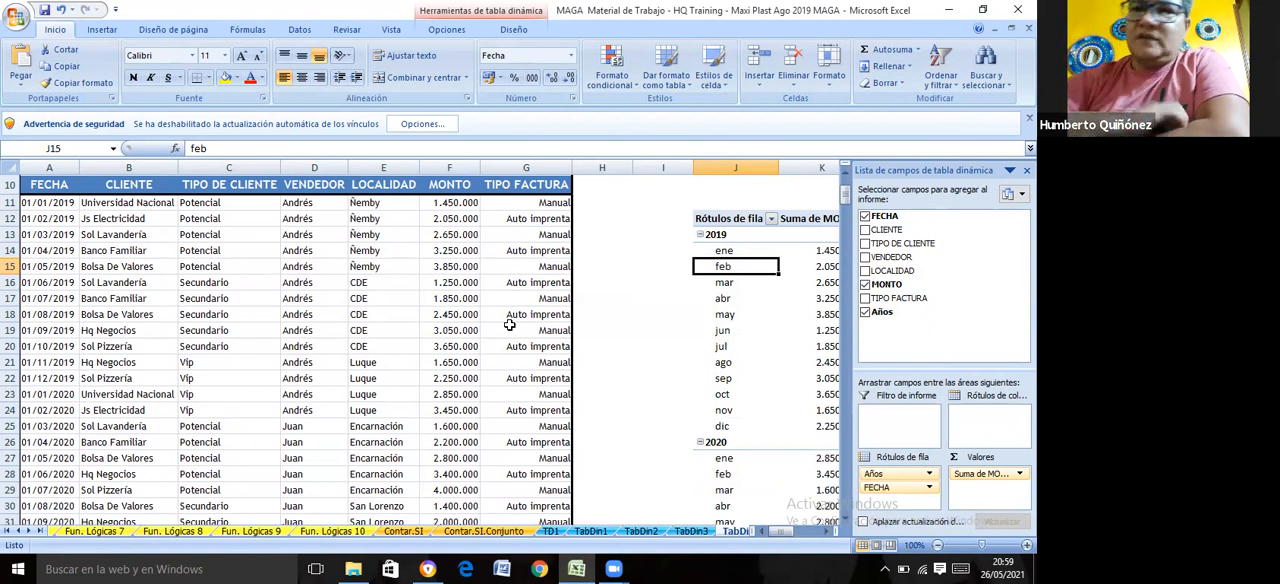
click(675, 350)
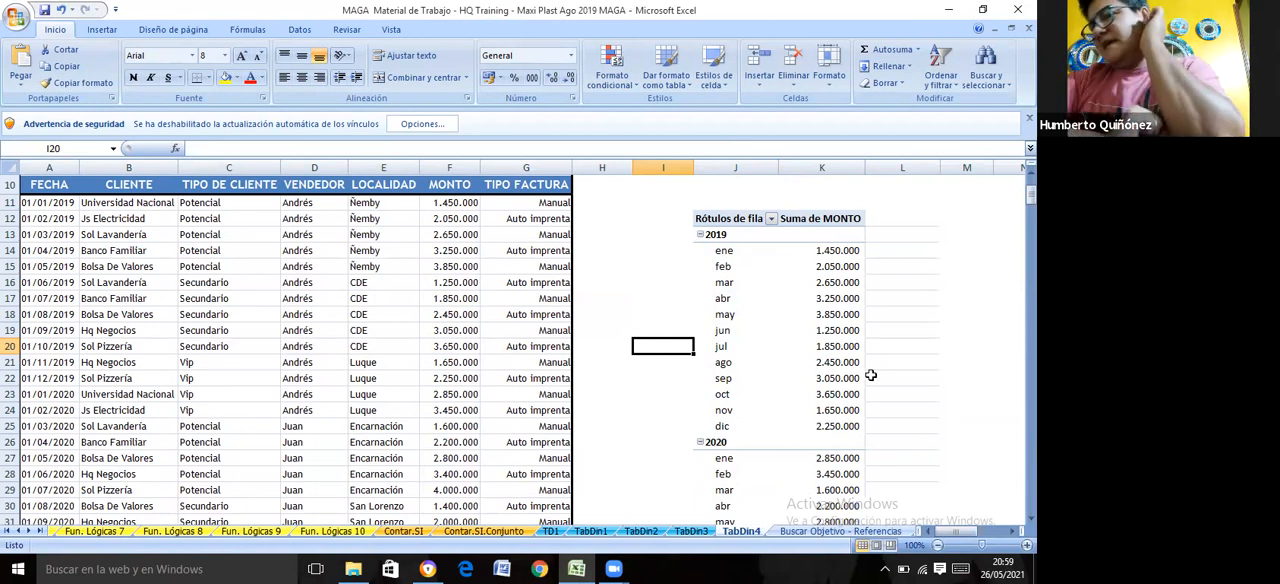
Insert a stacked line chart with markers from the TD4 pivot table and close the chart's filter pane
click(784, 327)
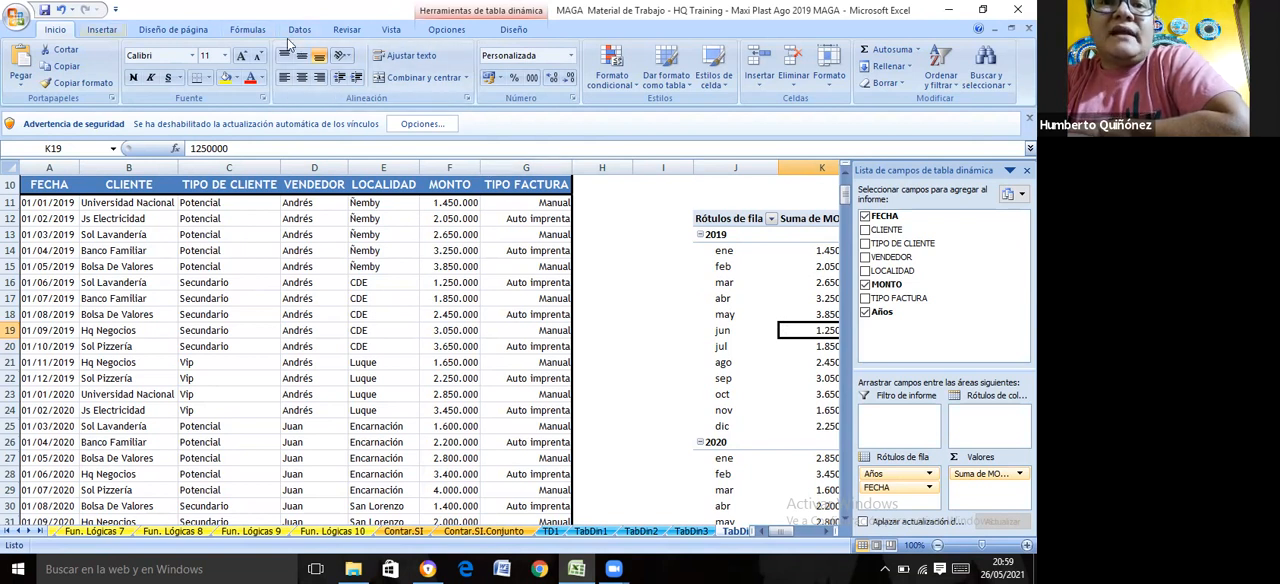
scroll(288, 44, down, 1)
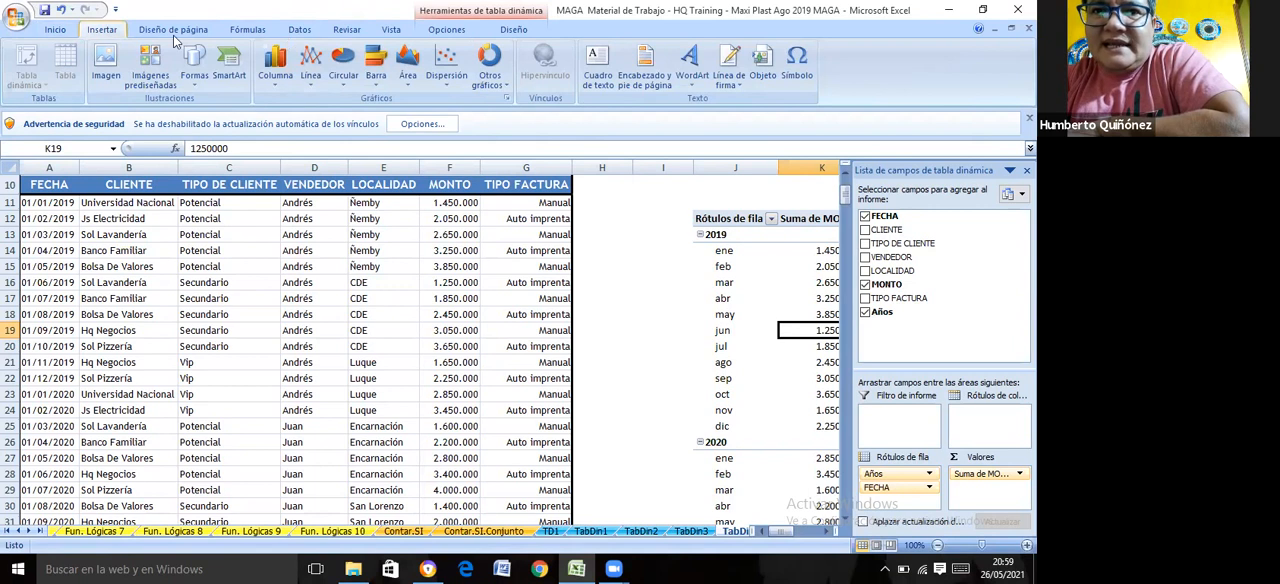
click(316, 89)
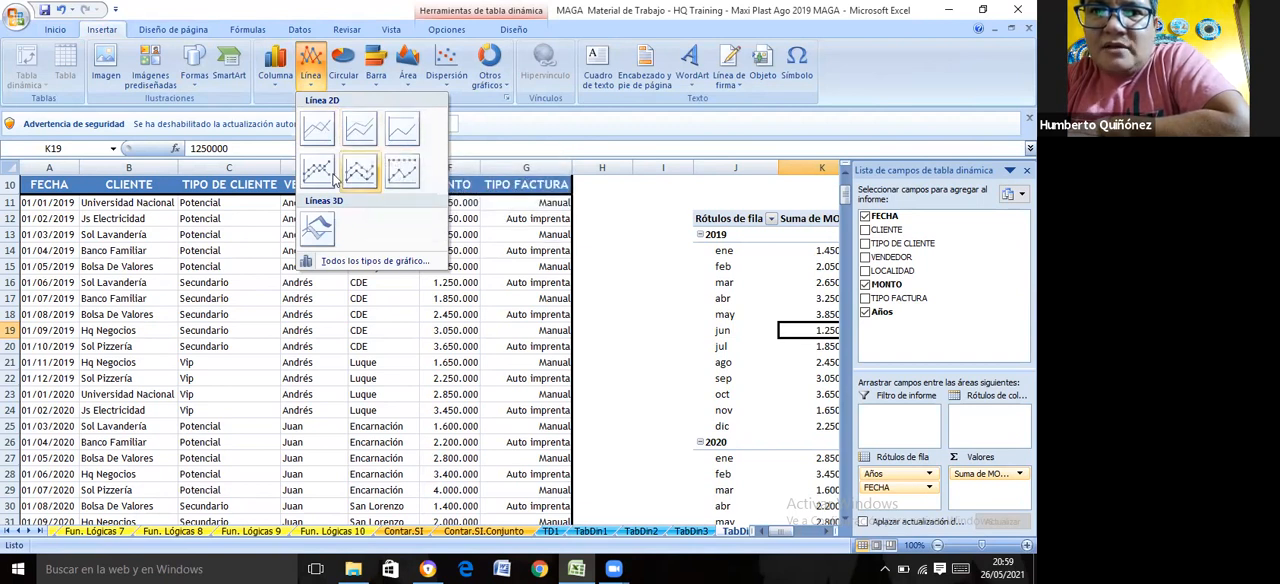
click(359, 175)
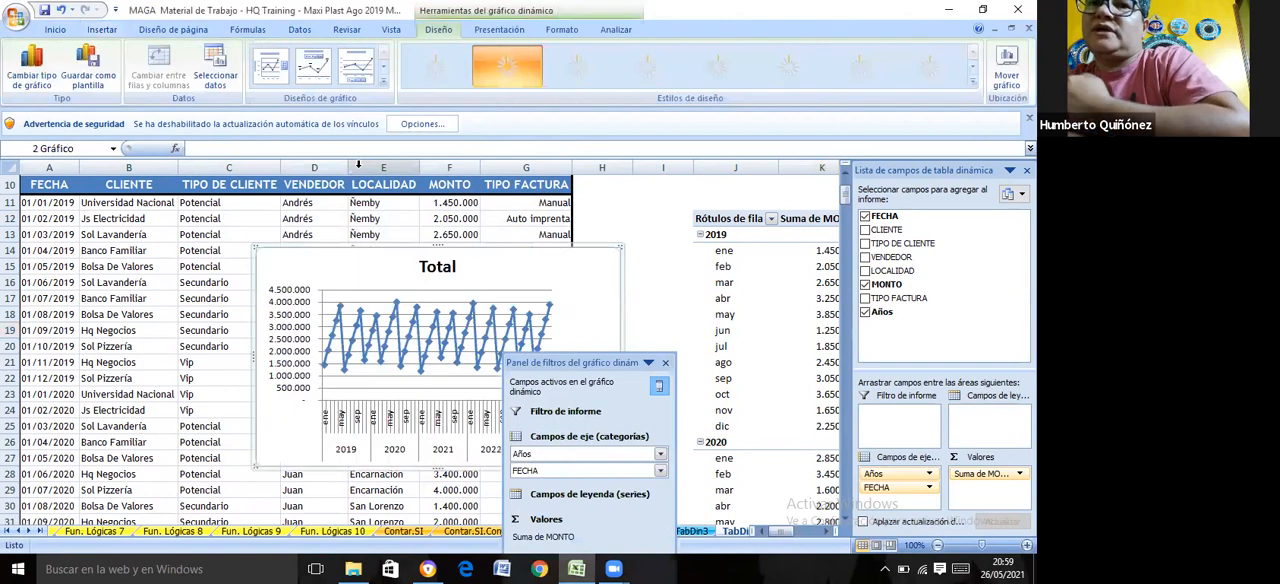
click(665, 363)
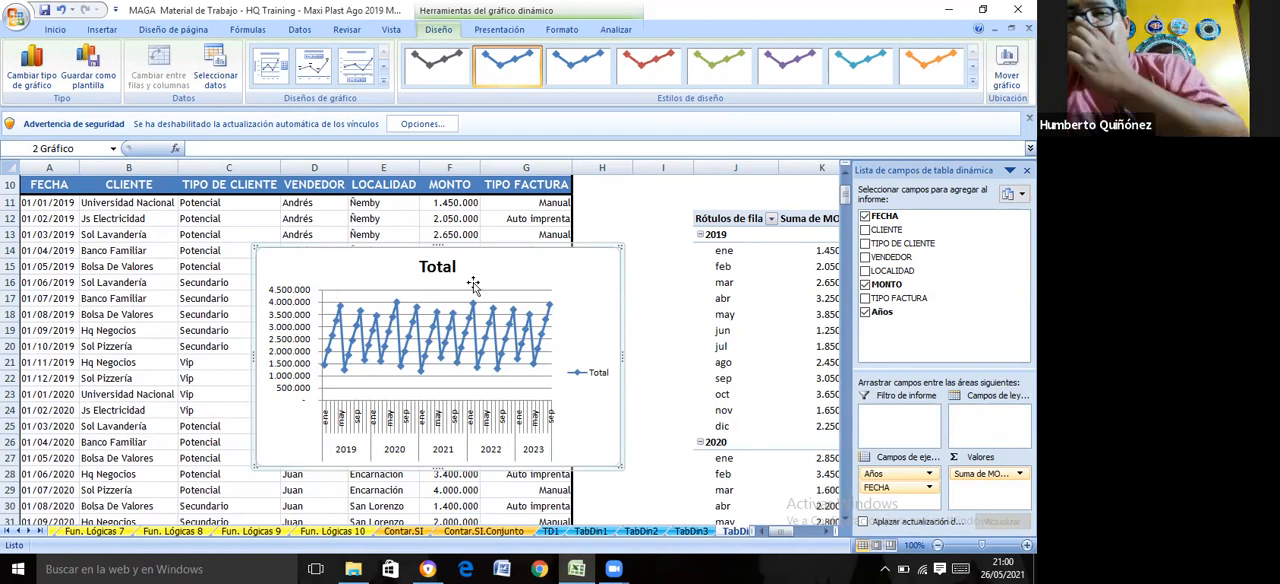
Move the Años field of the TD4 pivot table from the row labels to the column labels
click(746, 282)
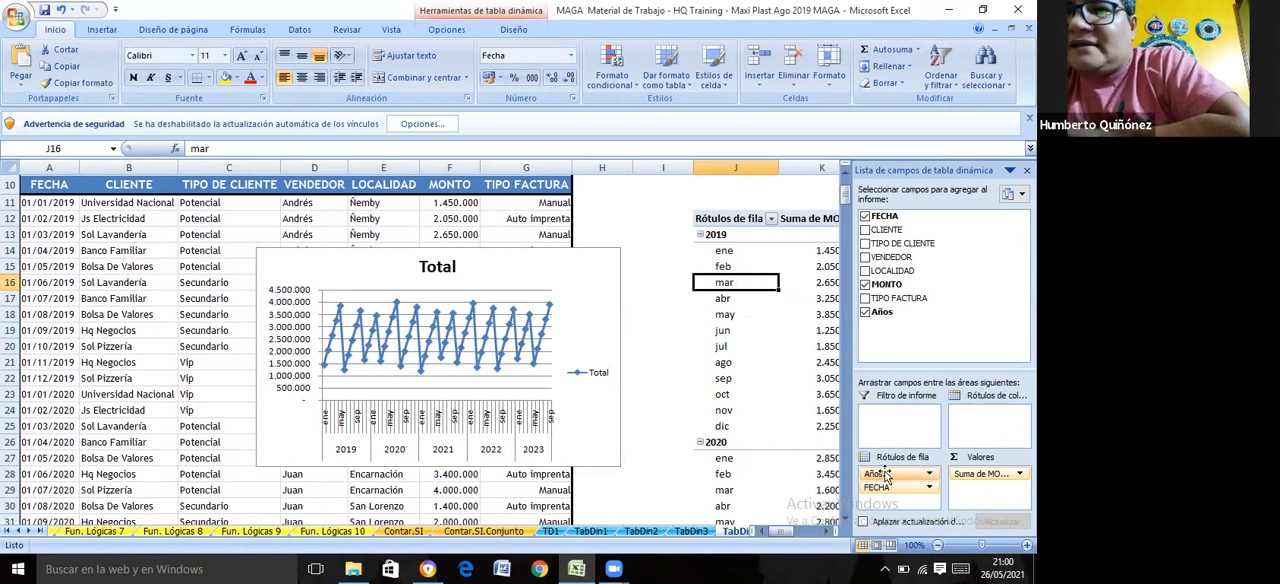
drag(881, 477, 975, 415)
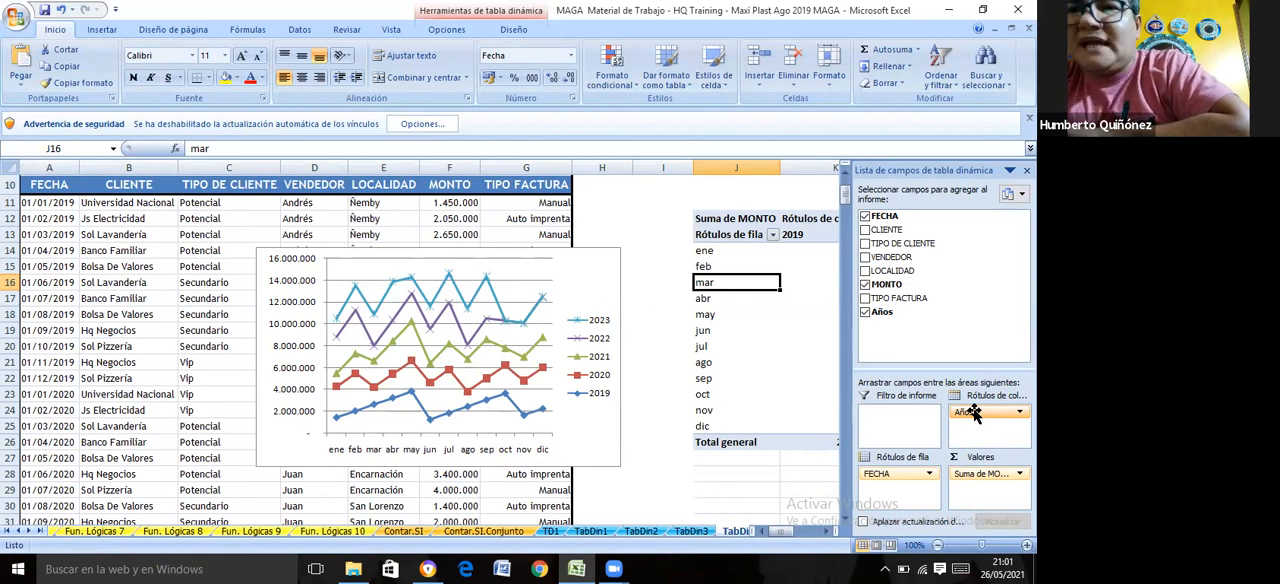
drag(975, 413, 980, 414)
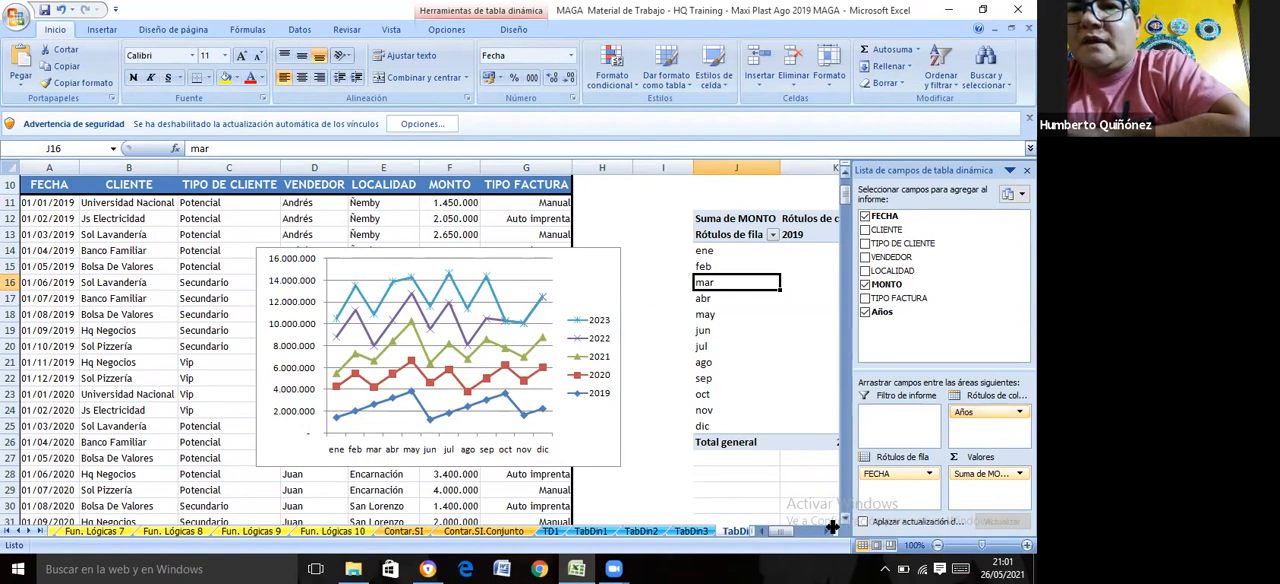
Filter the Años column labels of the TD4 pivot table to show only the years 2020 and 2021
click(828, 533)
click(828, 533)
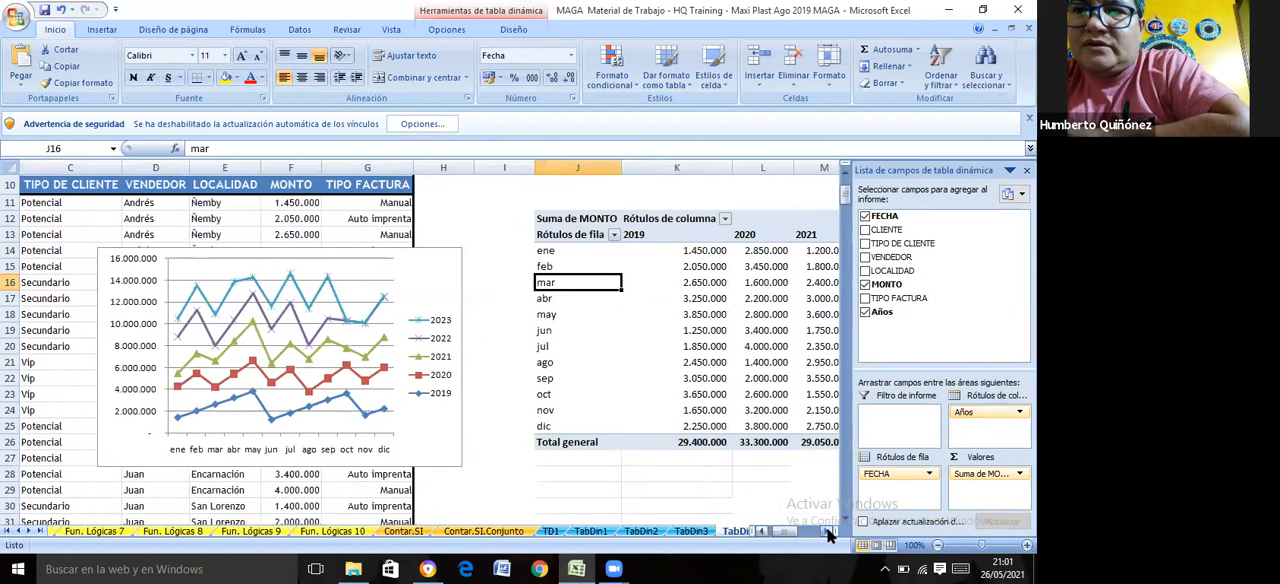
click(828, 533)
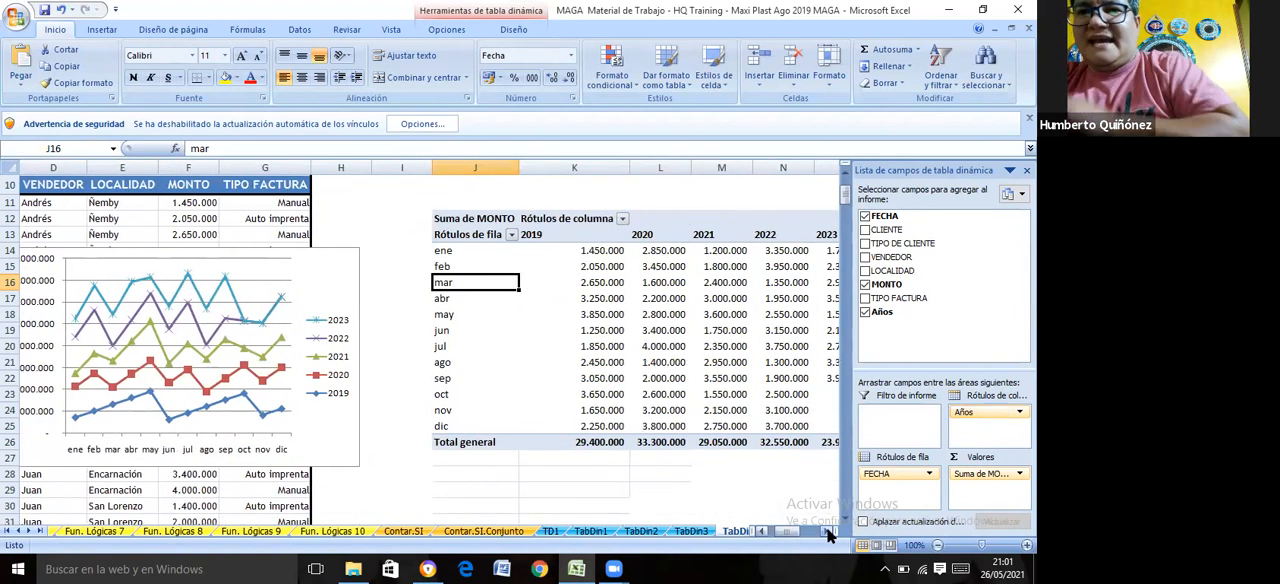
click(828, 533)
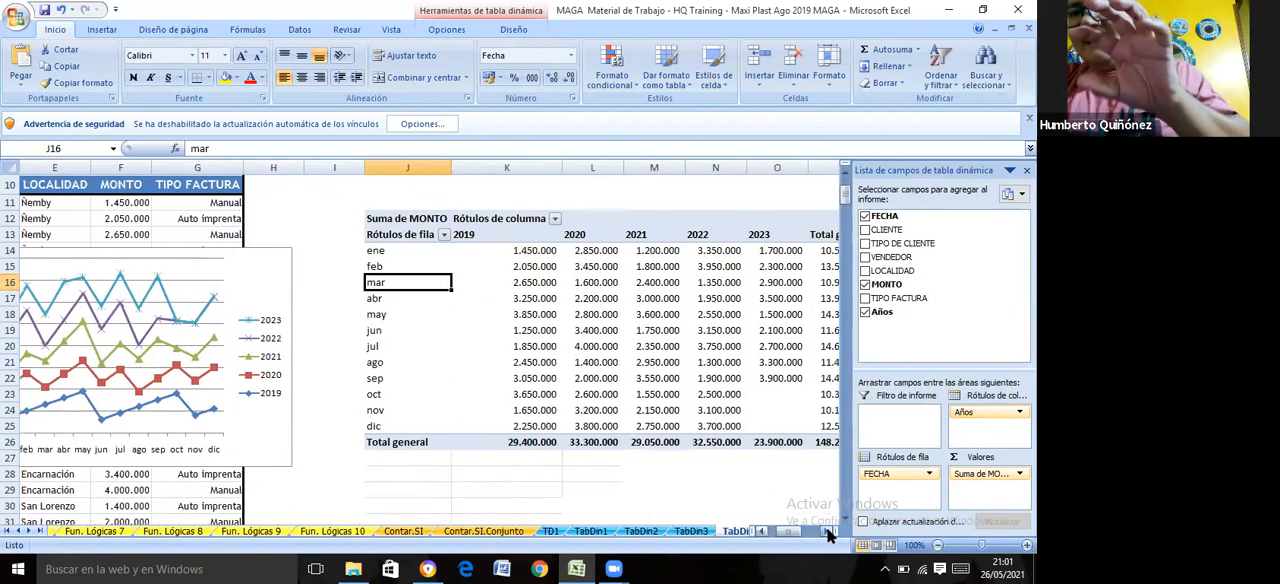
click(762, 535)
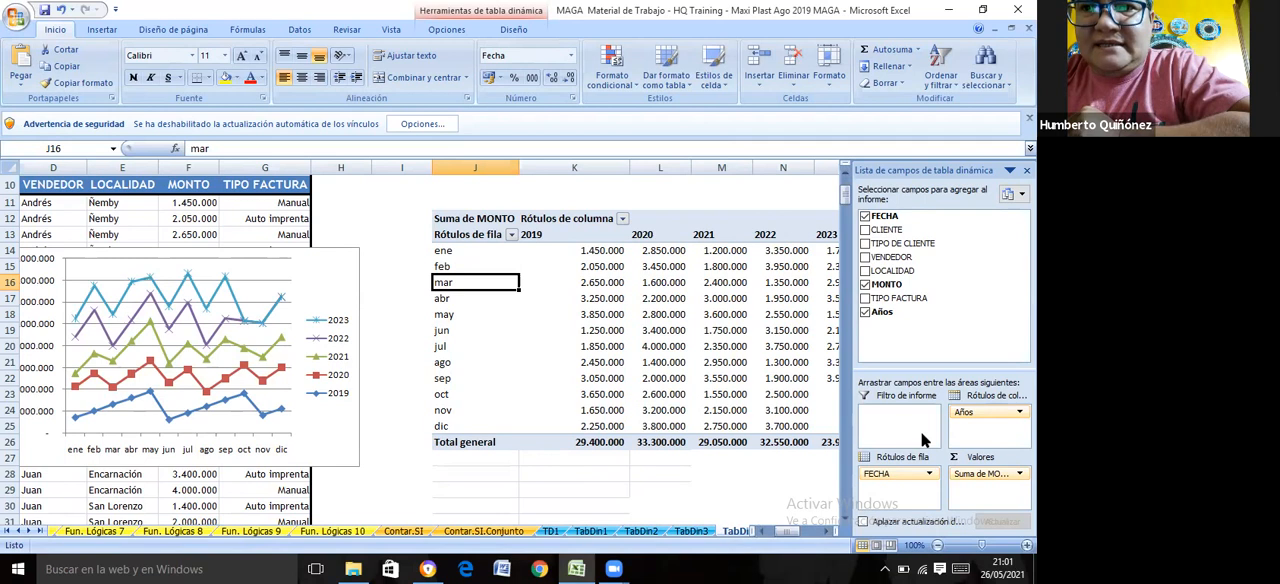
click(511, 235)
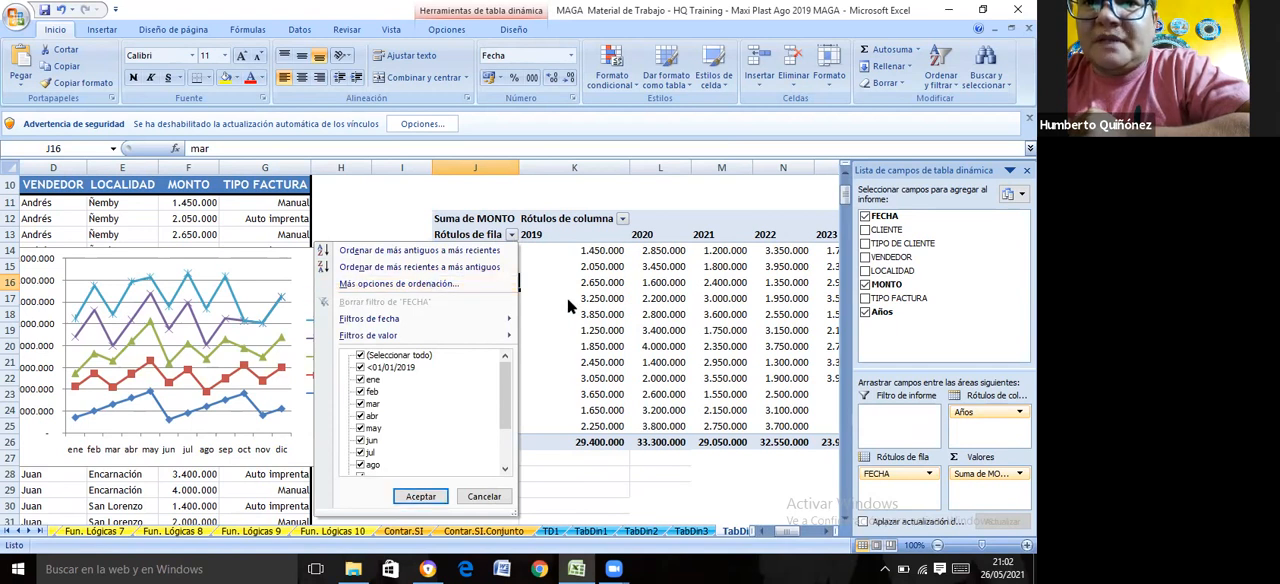
key(Escape)
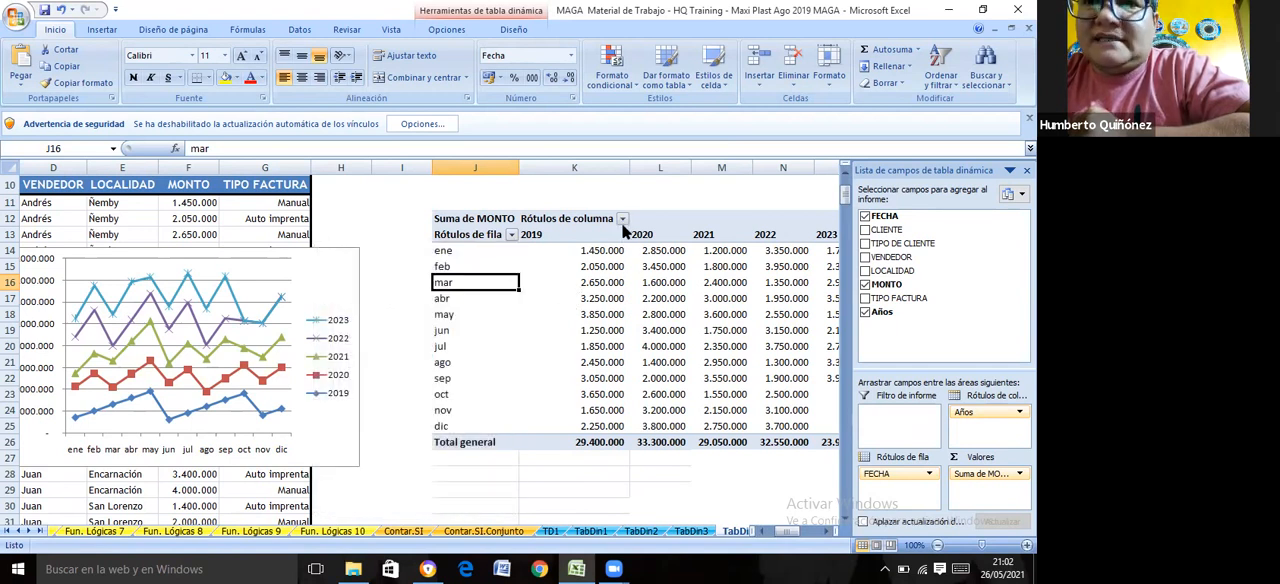
click(622, 219)
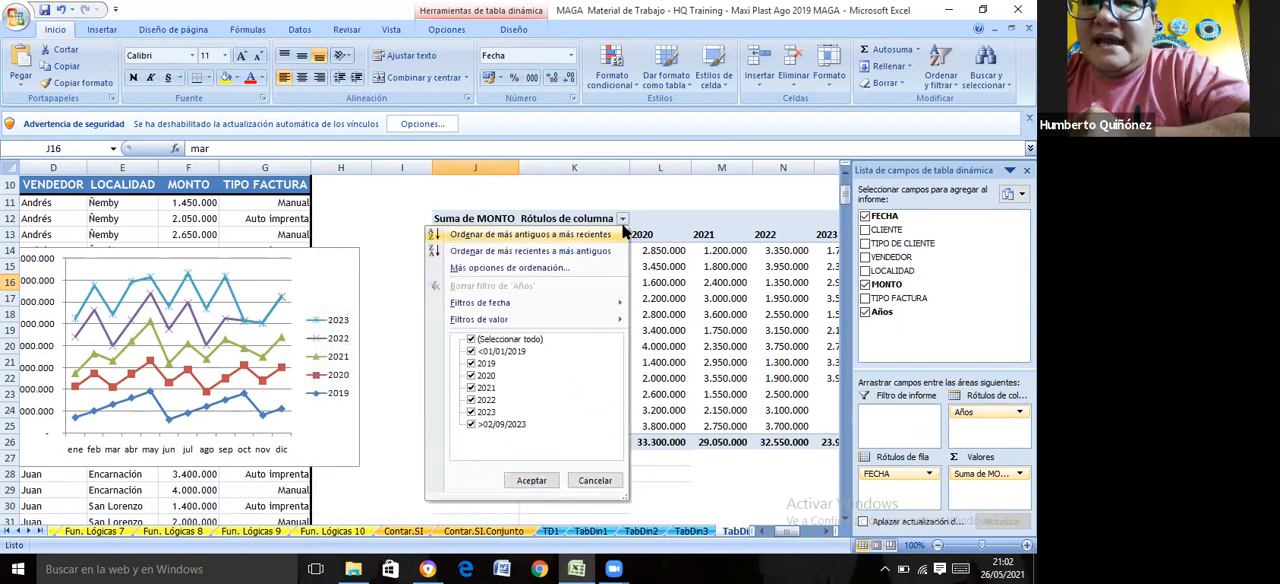
click(472, 341)
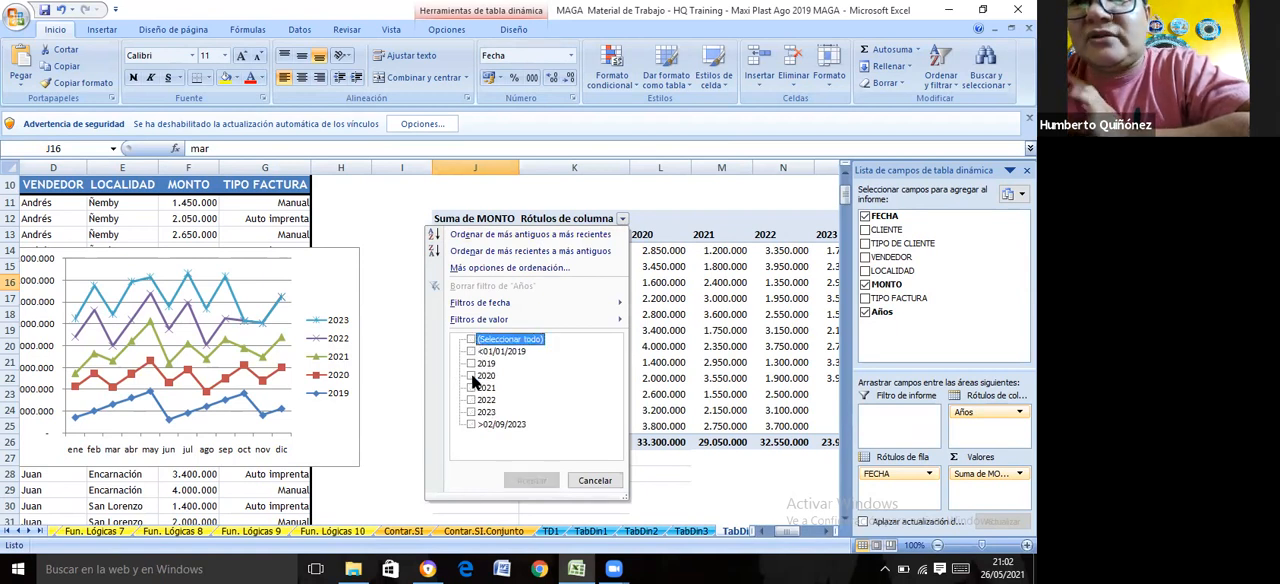
click(471, 388)
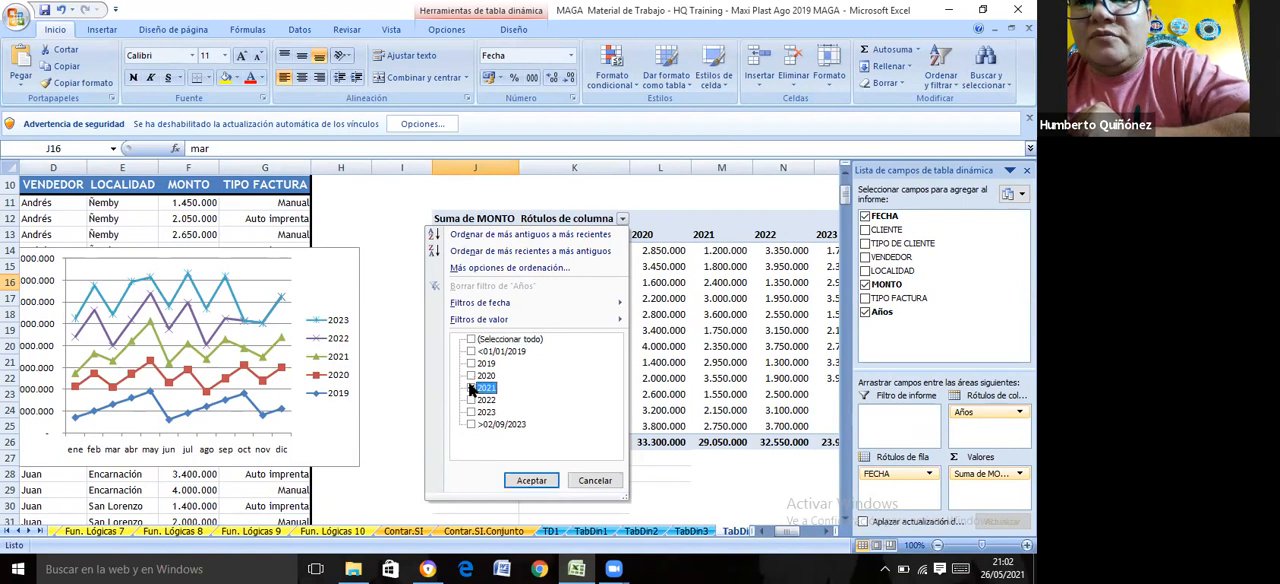
click(472, 377)
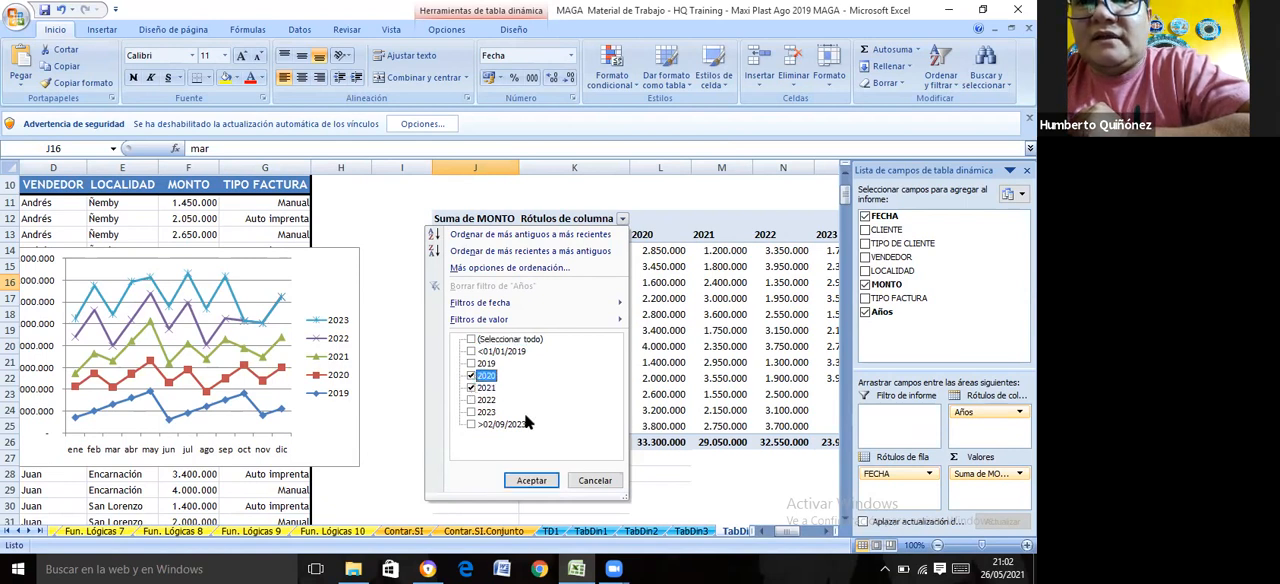
click(545, 480)
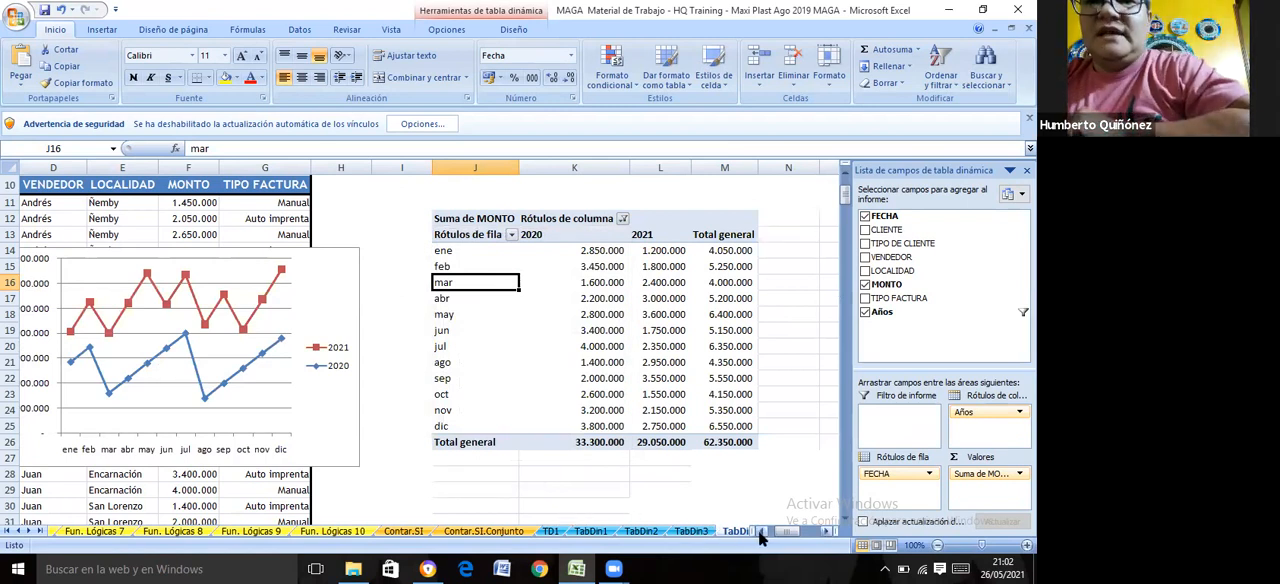
Set the TabDin4 sheet's tab colour to the recently used pink
click(760, 533)
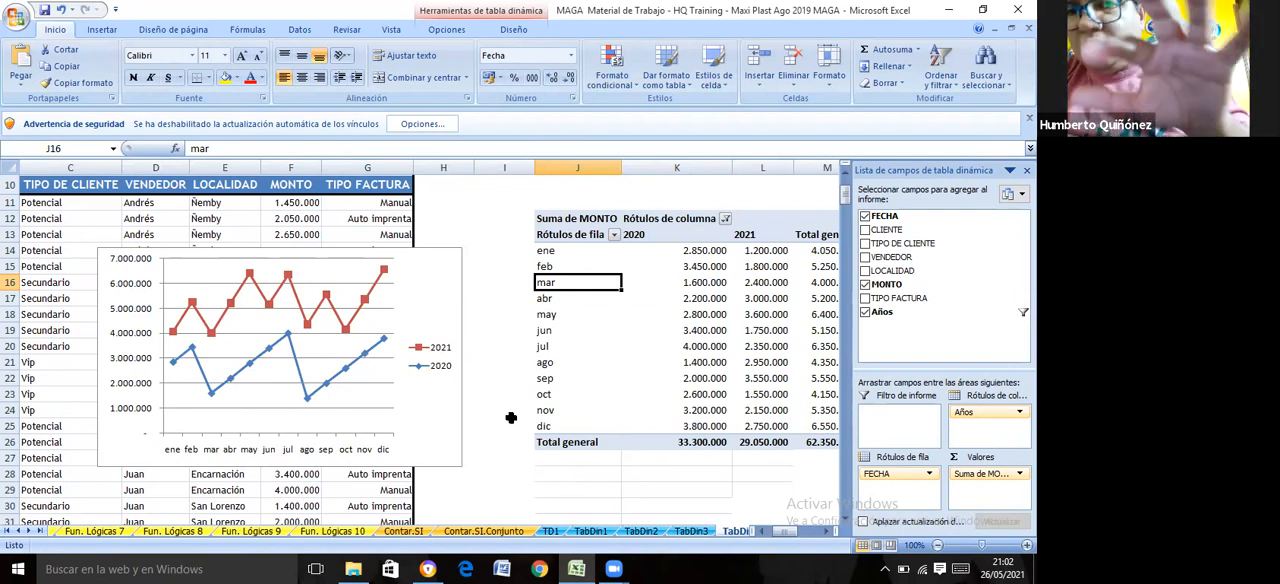
right_click(740, 533)
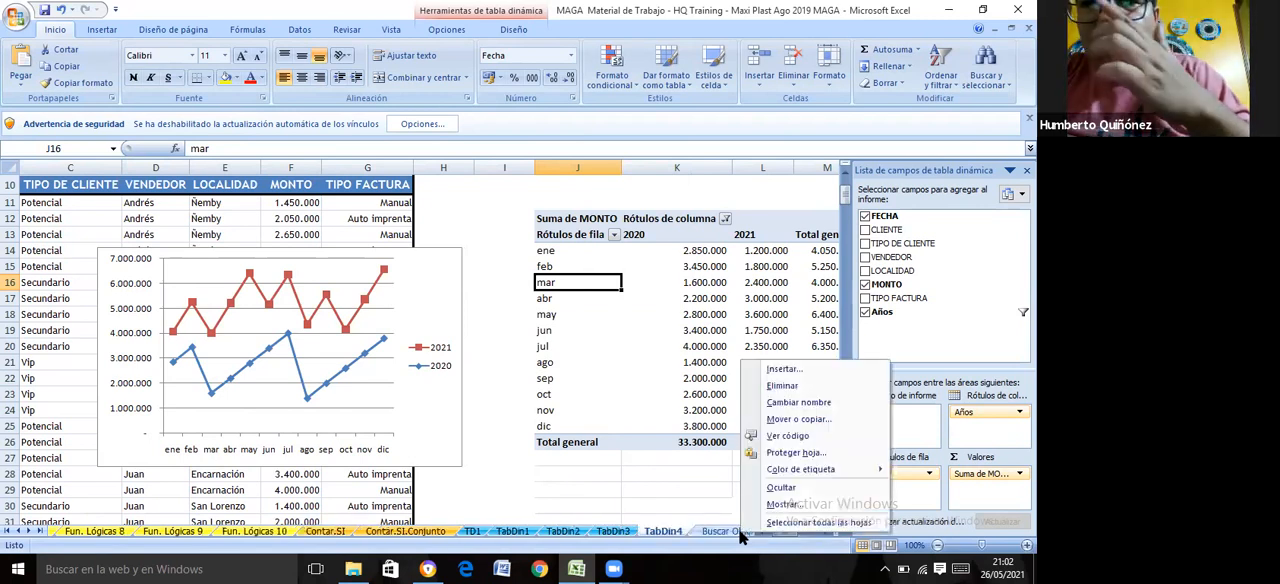
right_click(676, 535)
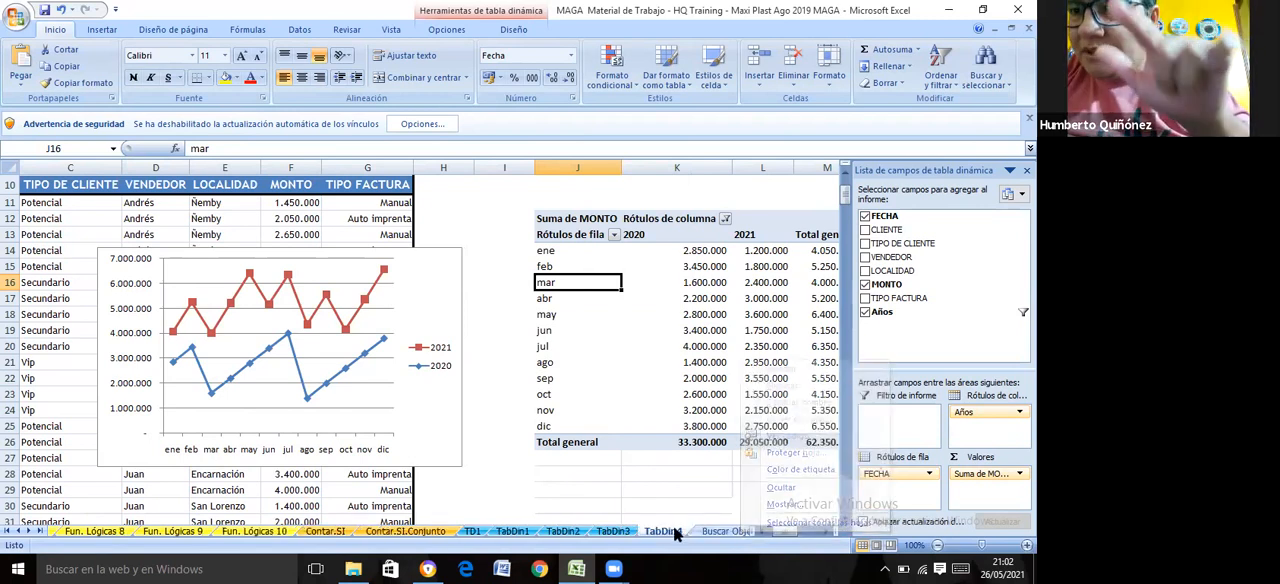
mouse_move(740, 465)
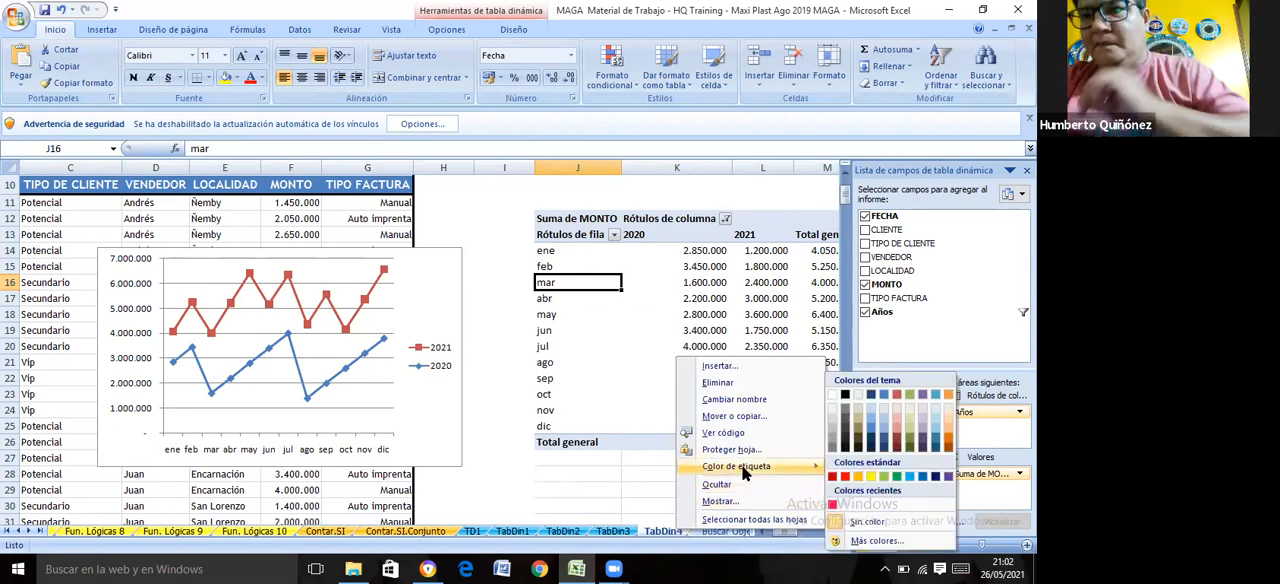
click(835, 506)
click(611, 491)
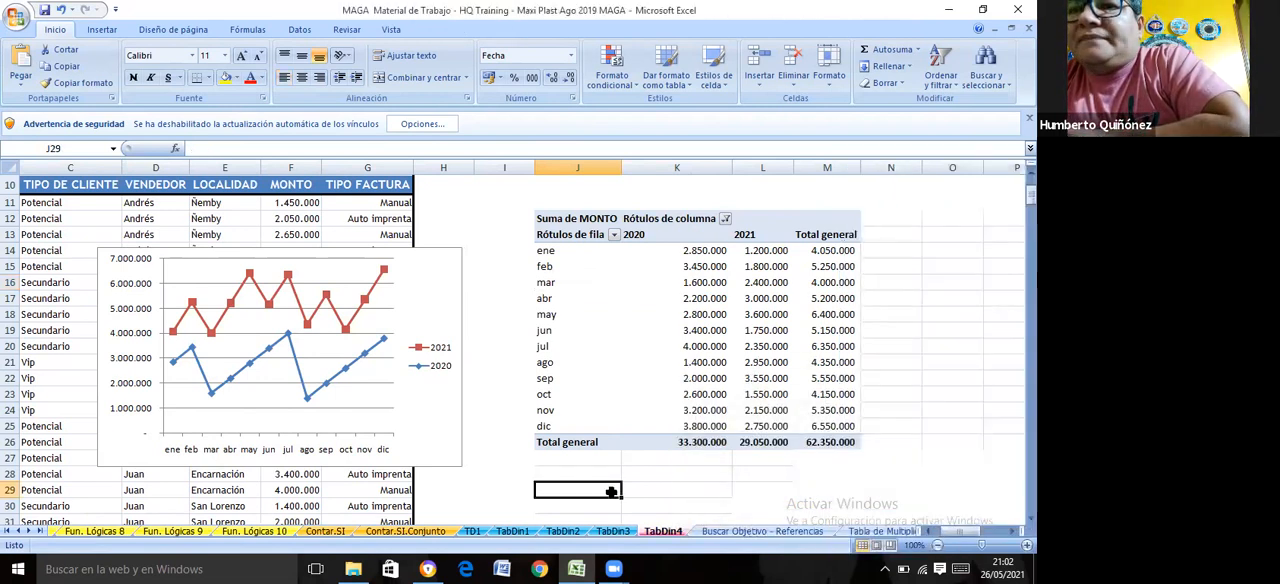
Select the December 2020 amount in the TD4 pivot table and save the workbook
click(660, 420)
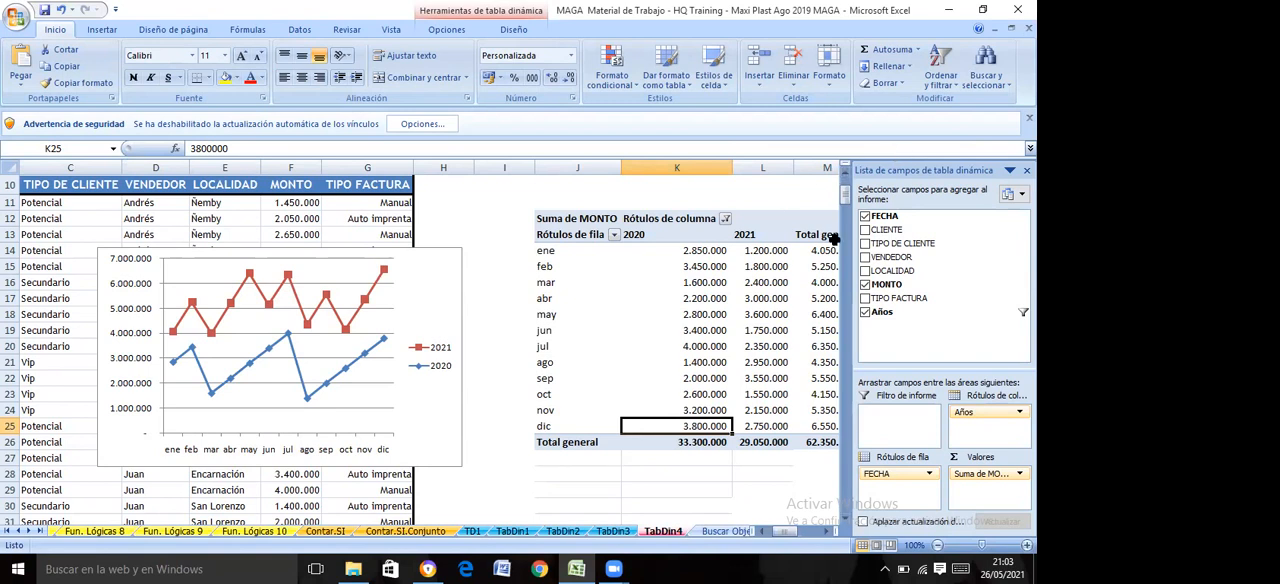
mouse_move(674, 332)
key(ctrl+s)
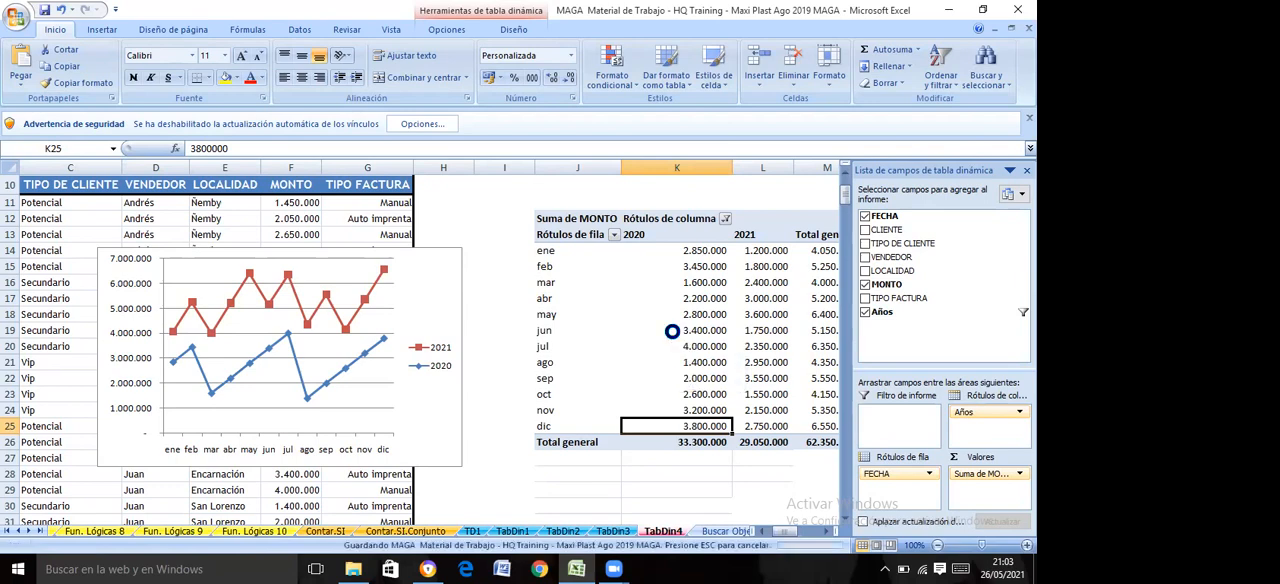